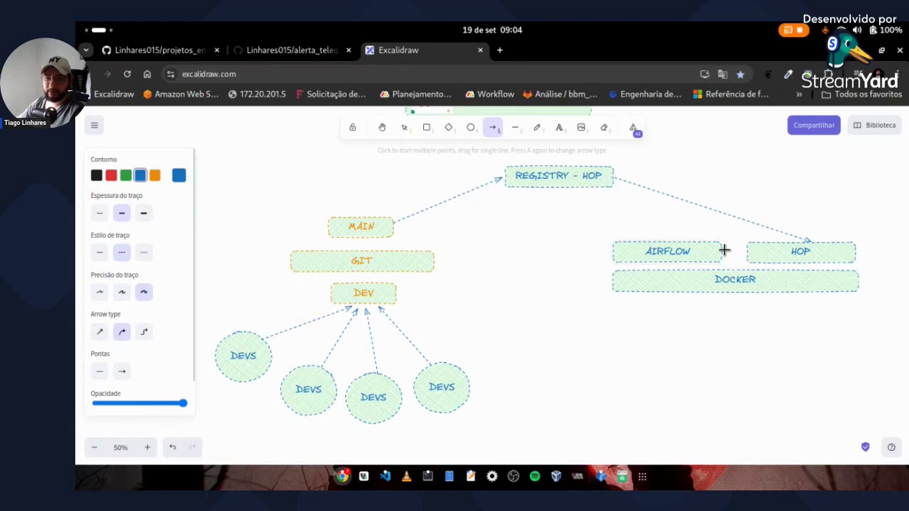
- Connect the AIRFLOW box to the HOP box with an arrow and move the DOCKER box slightly down
left_click_drag(720, 251, 758, 287)
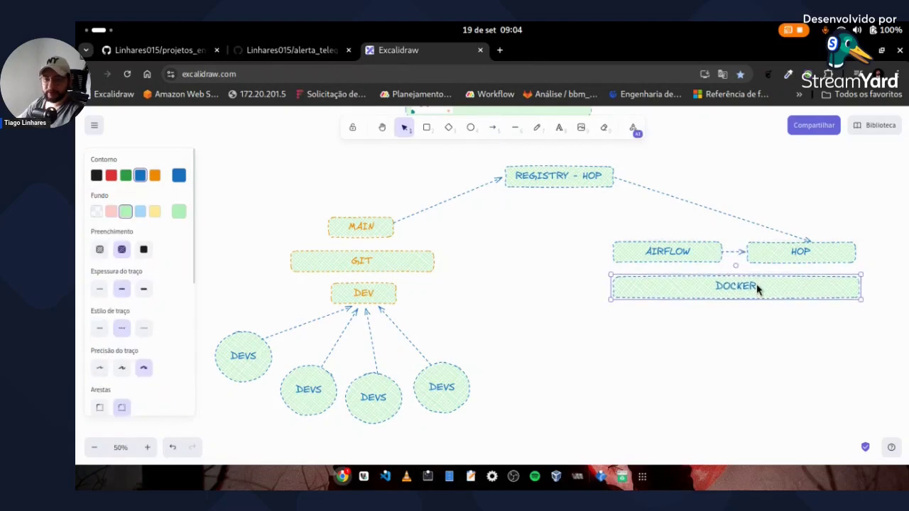
left_click(775, 254)
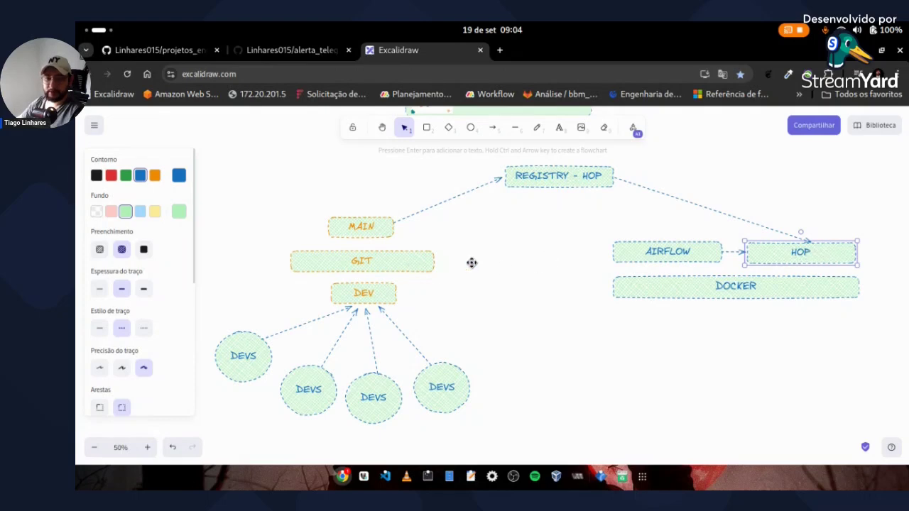
- Examine the diagram's developer-to-Git and registry-to-Docker flows alongside the alerta_telegram repository page
left_click_drag(205, 178, 522, 440)
left_click(522, 441)
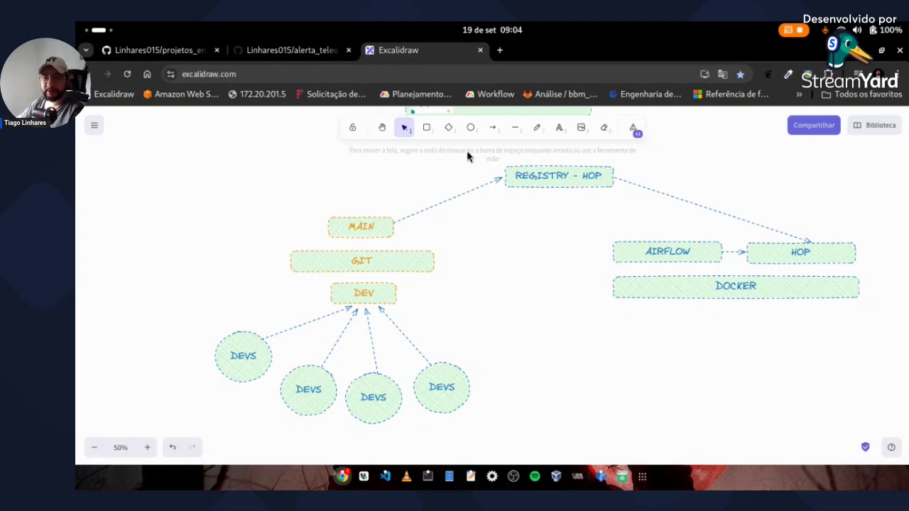
left_click_drag(475, 160, 500, 162)
left_click(766, 380)
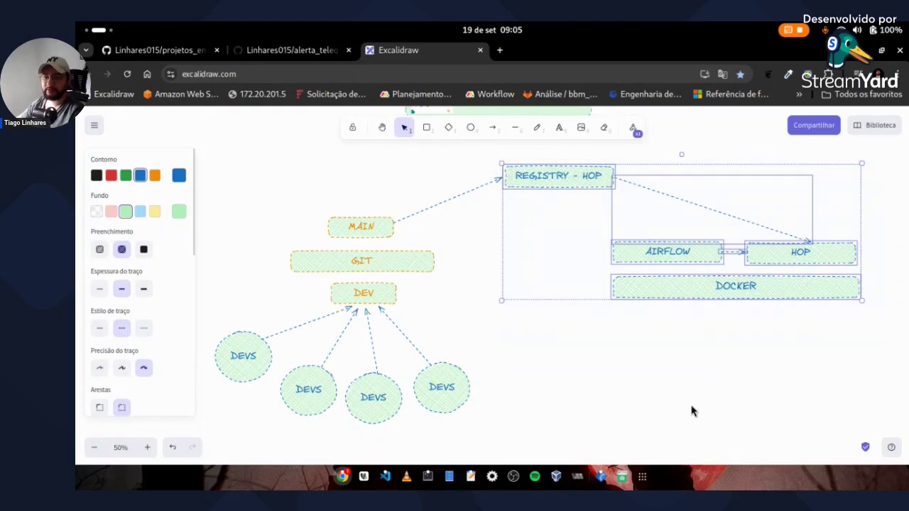
left_click(692, 410)
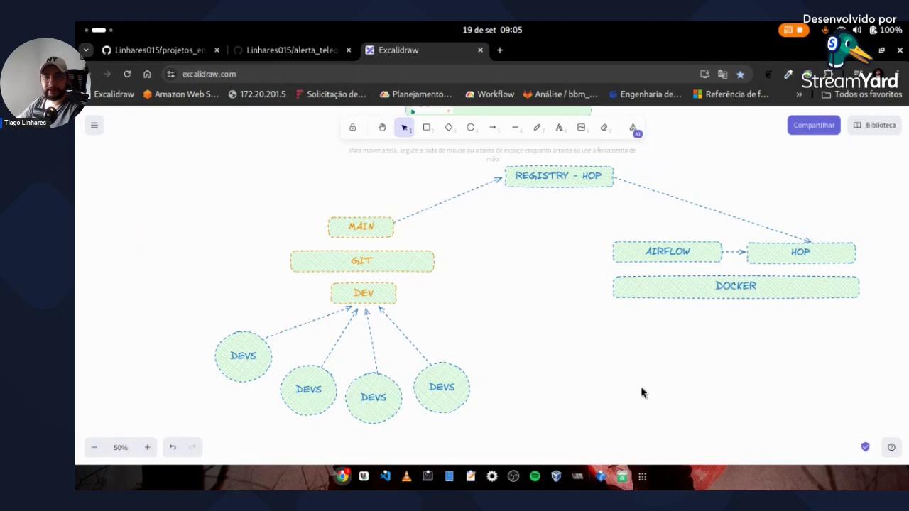
left_click(296, 56)
left_click(446, 61)
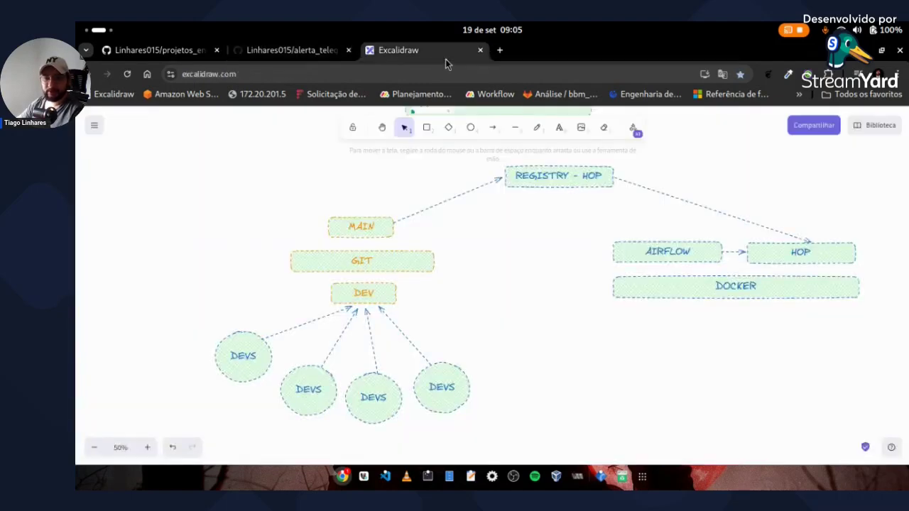
left_click(307, 57)
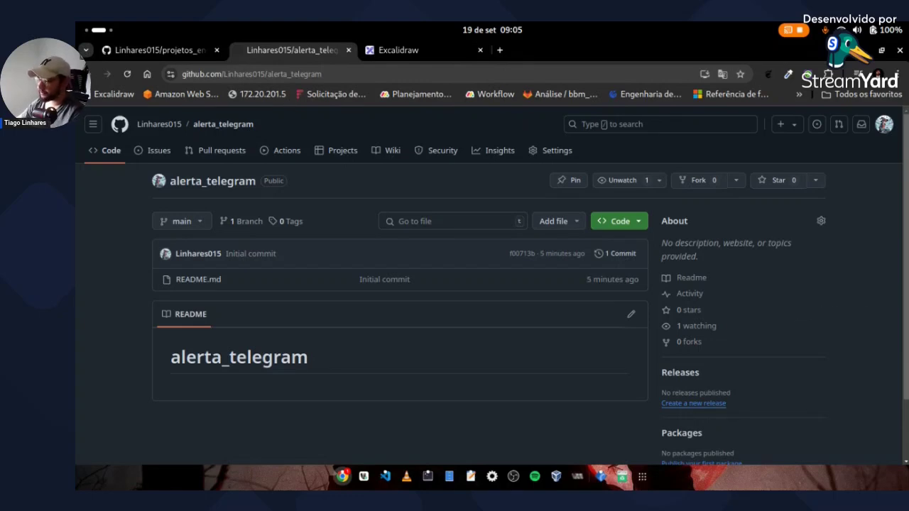
left_click(470, 477)
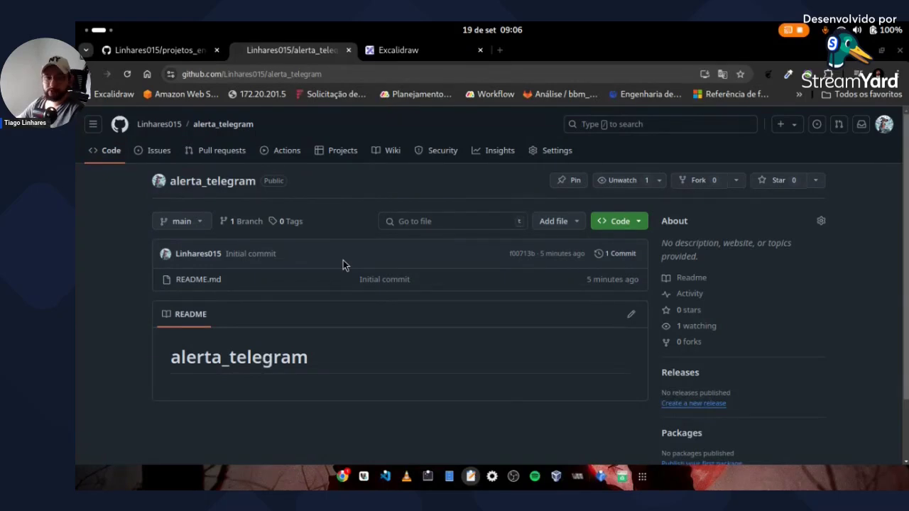
left_click(381, 54)
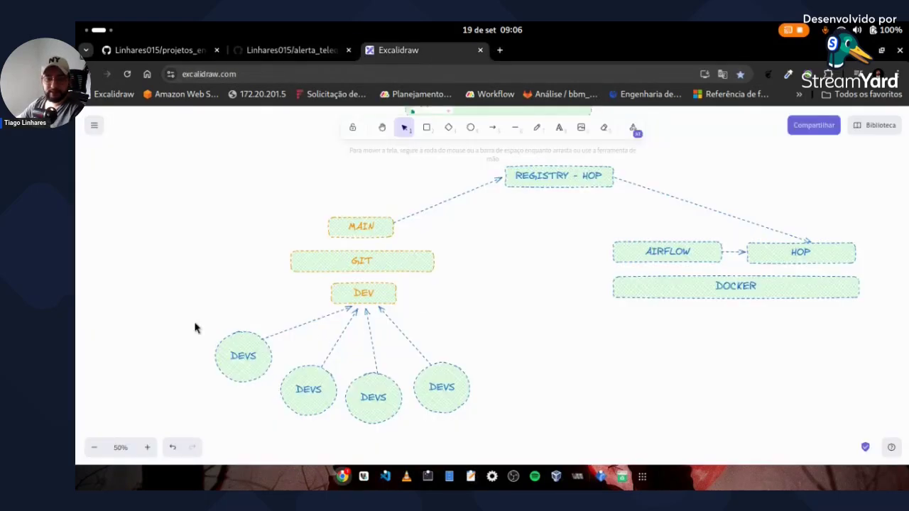
left_click_drag(197, 328, 543, 430)
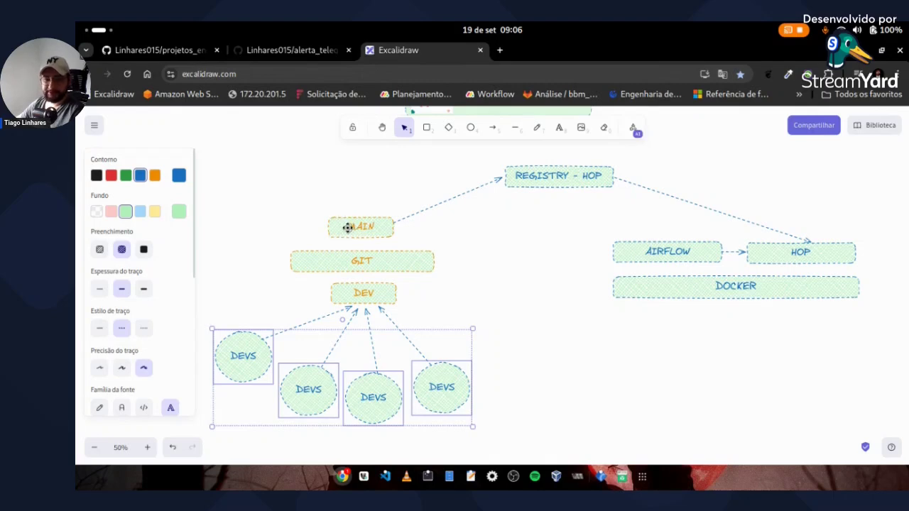
- Open the form for a new classic branch protection rule in the alerta_telegram repository on GitHub
left_click(318, 54)
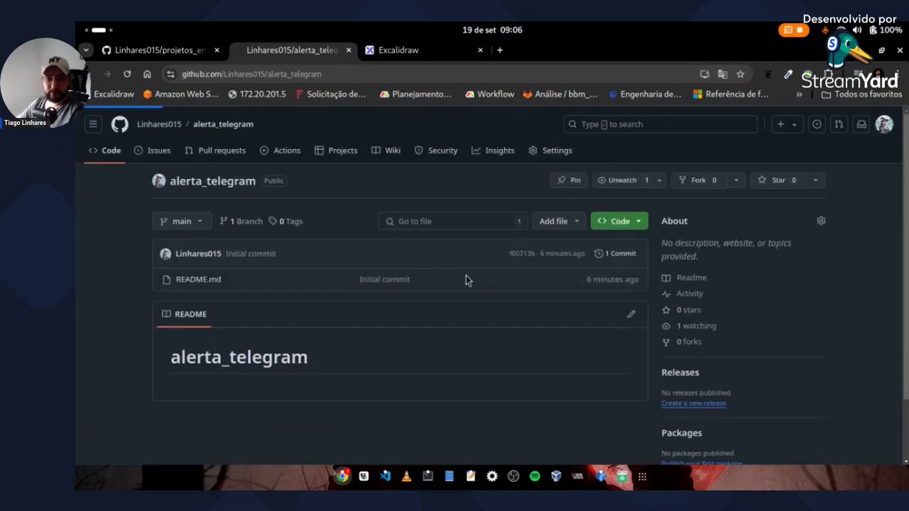
scroll(283, 296, "down", 1)
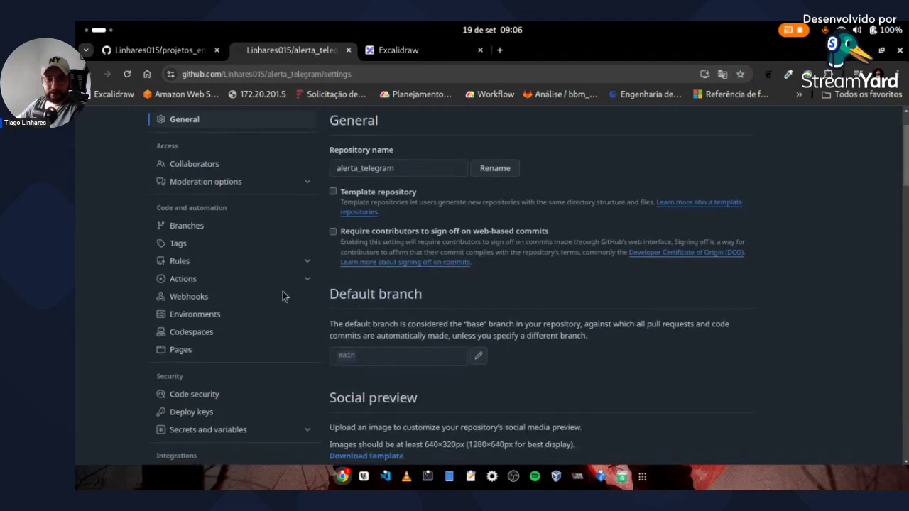
left_click(258, 241)
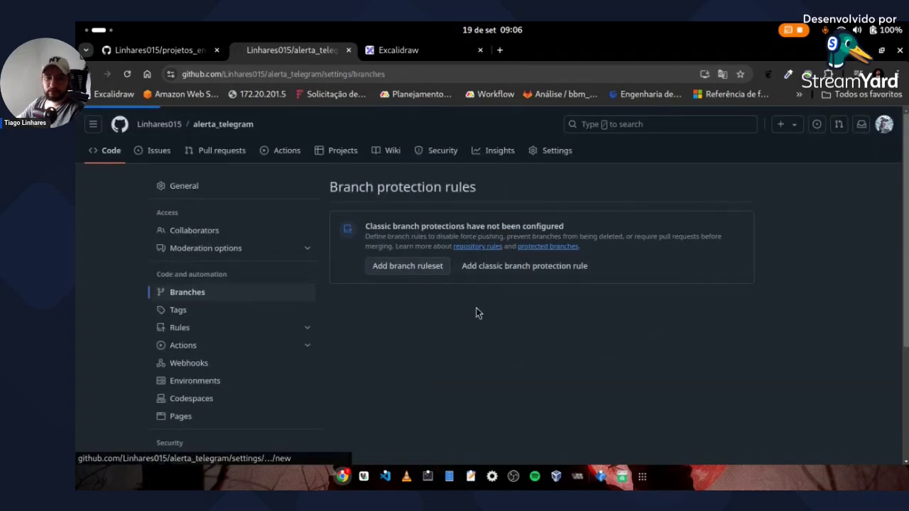
- Set the protection rule's branch name pattern to main
scroll(459, 302, "down", 1)
left_click(457, 286)
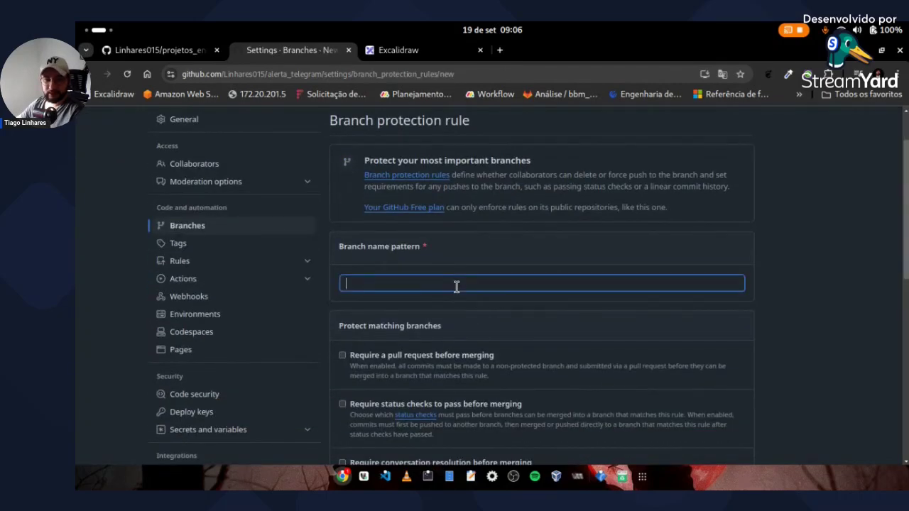
type("MAIN")
key("BackSpace")
key("BackSpace")
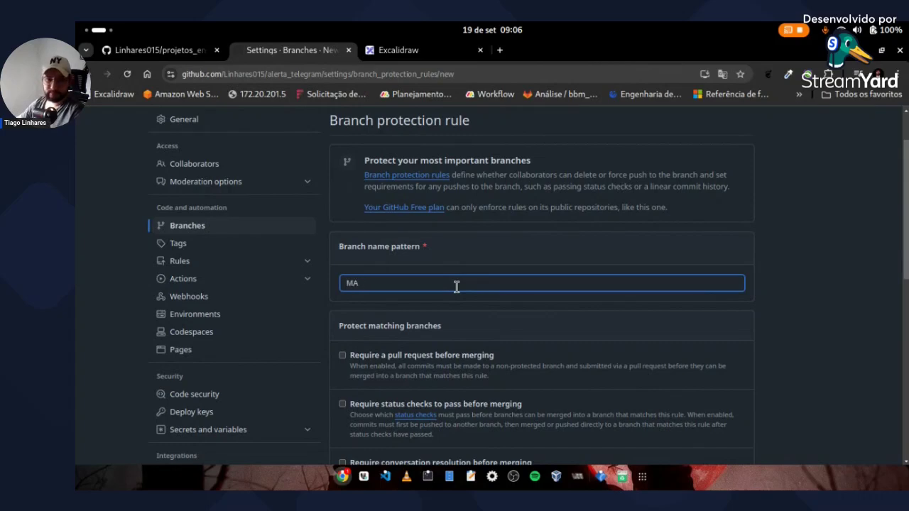
key("BackSpace")
key("BackSpace")
type("main")
- Enable Lock branch and Allow force pushes for the main branch rule
scroll(455, 280, "down", 1)
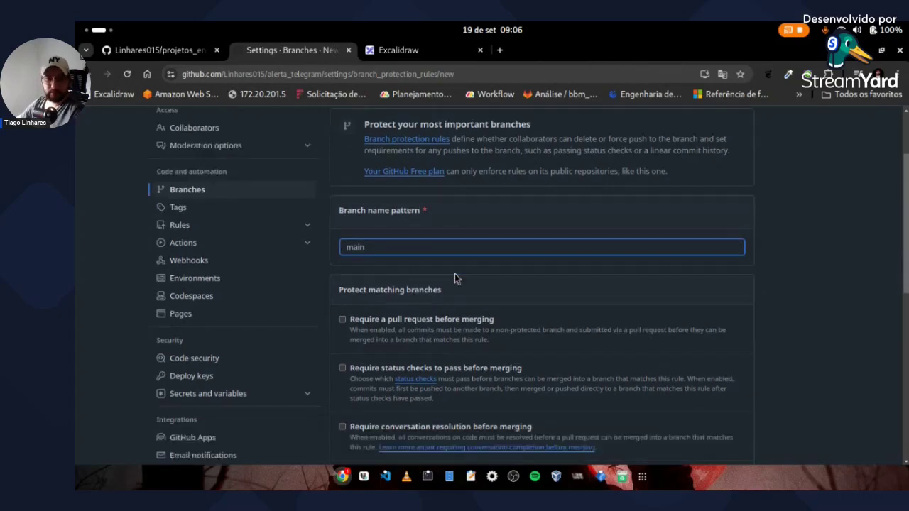
scroll(454, 276, "down", 5)
left_click(355, 239)
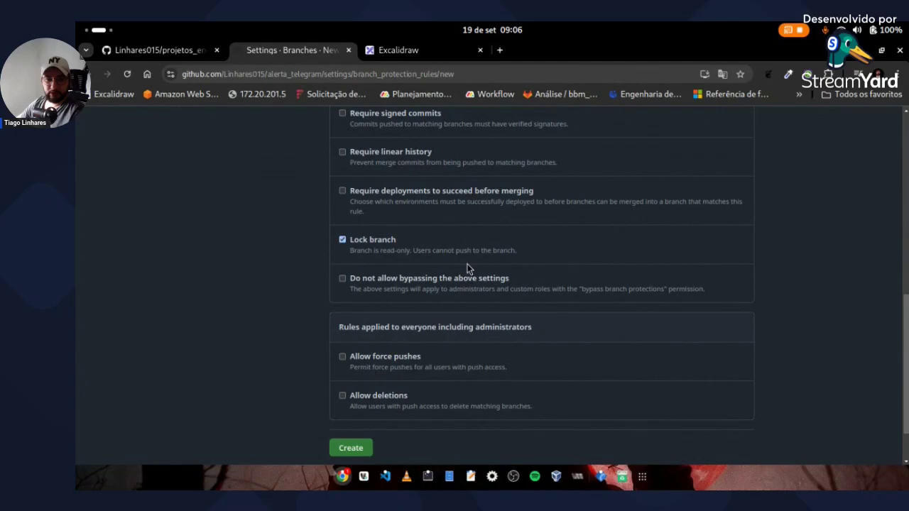
scroll(450, 245, "down", 1)
left_click(382, 294)
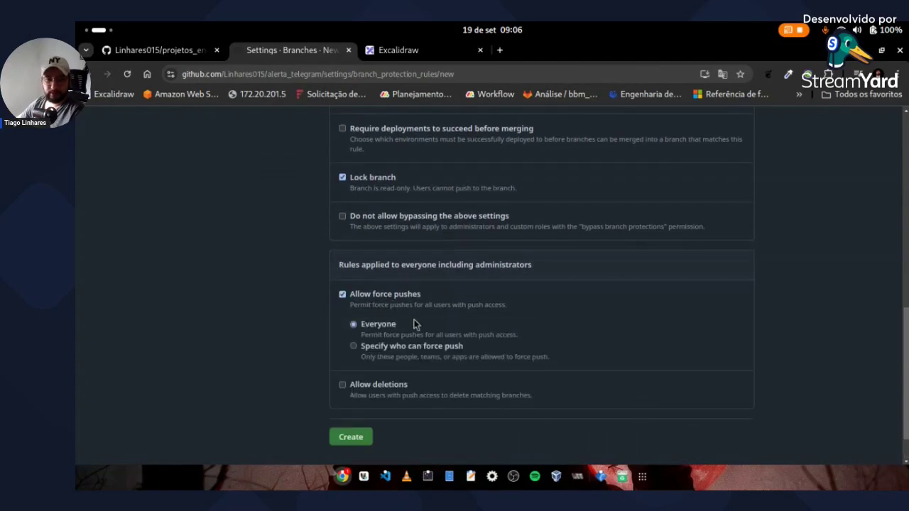
- Restrict force pushes to the repository owner's account and create the branch protection rule
left_click(401, 348)
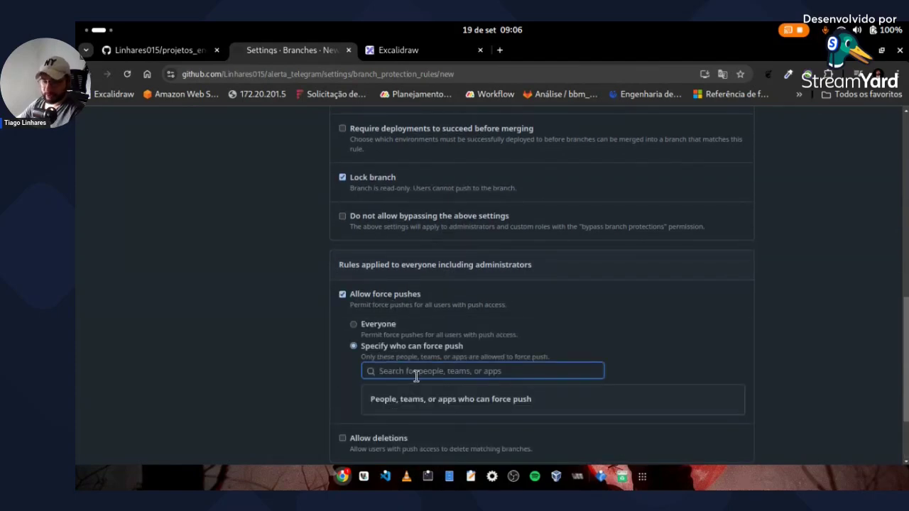
type("Linhares")
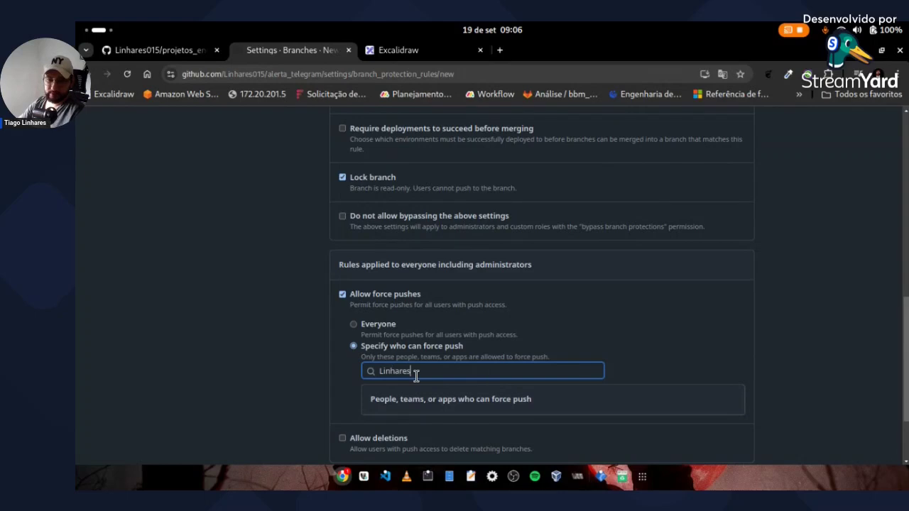
type("015")
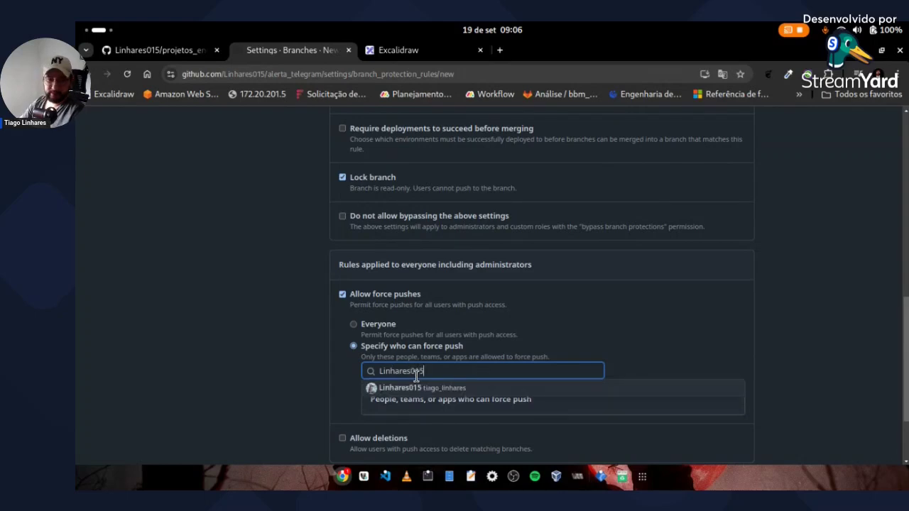
left_click(400, 387)
scroll(290, 357, "down", 2)
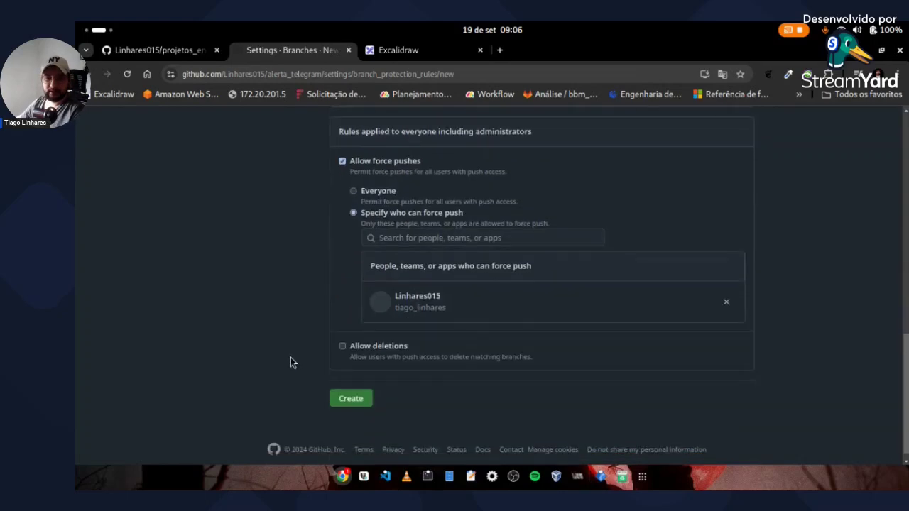
left_click(365, 399)
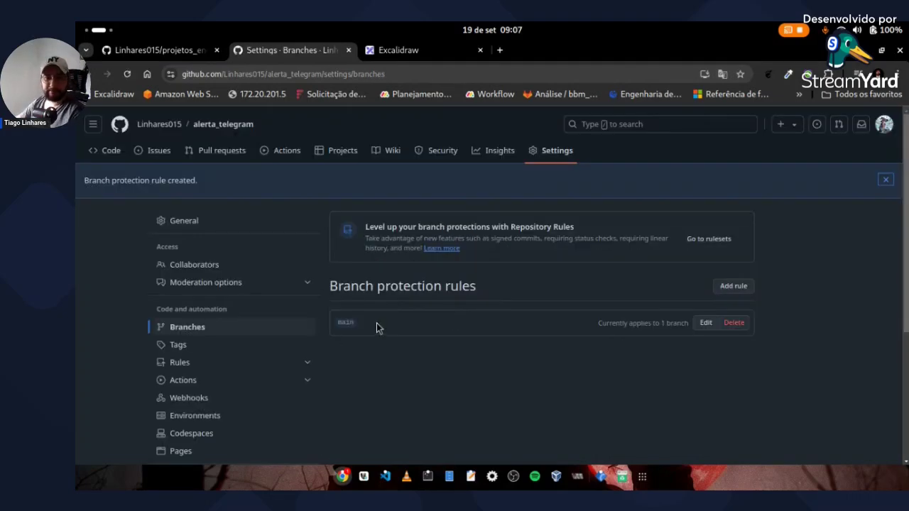
left_click_drag(330, 285, 384, 287)
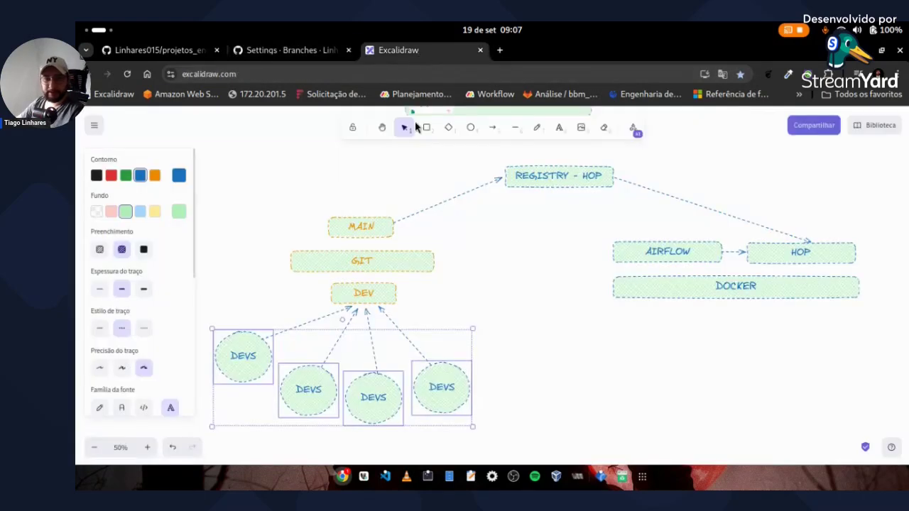
left_click(419, 49)
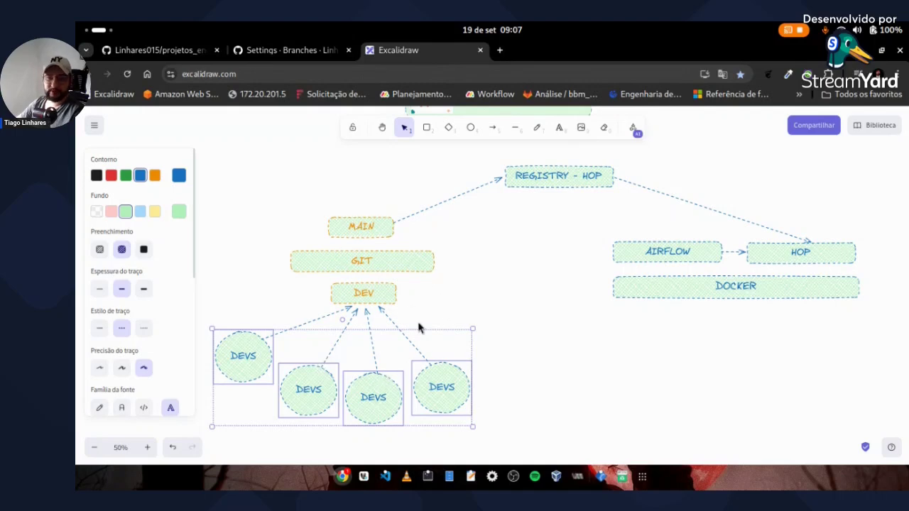
left_click(323, 55)
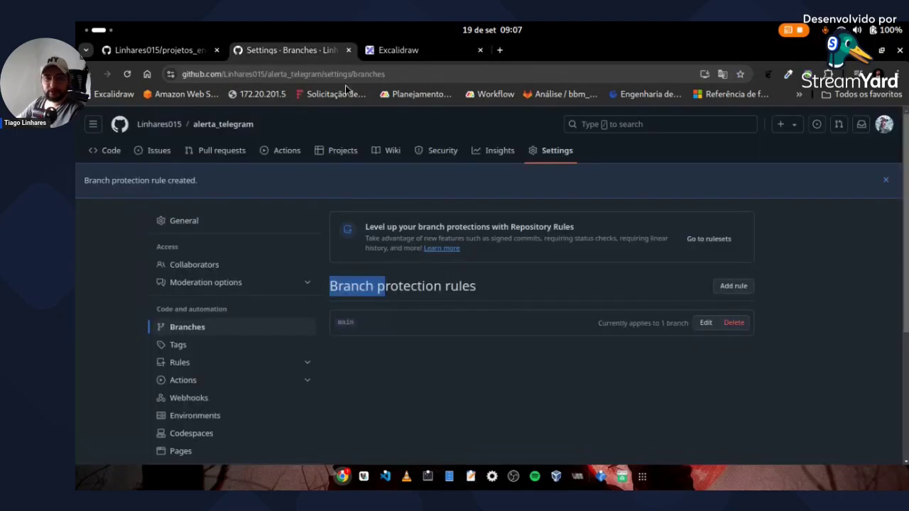
left_click(390, 53)
left_click(484, 303)
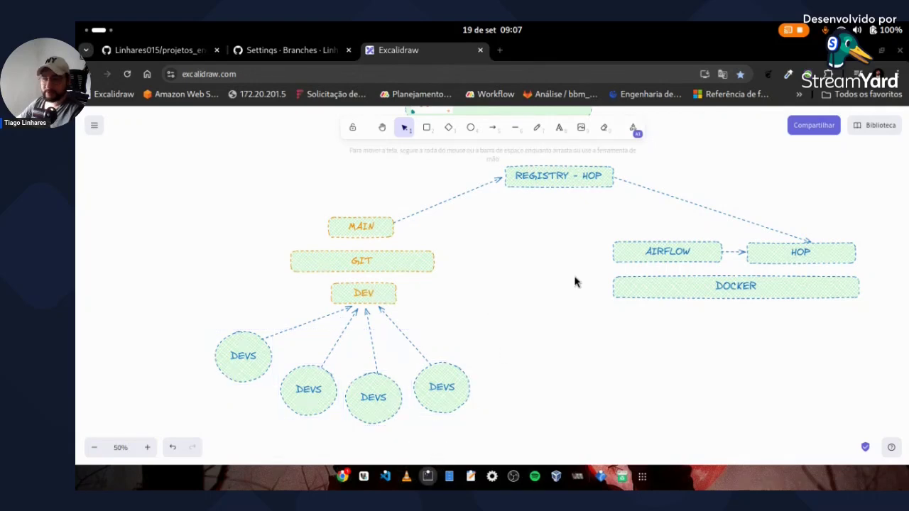
- Switch to the terminal, change to the home directory and list its contents in long format
key("alt+Tab")
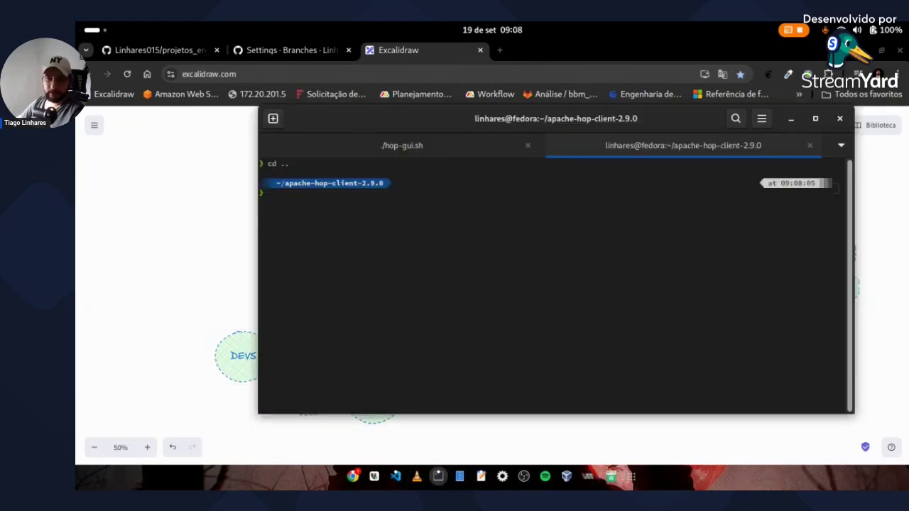
type("cd ~")
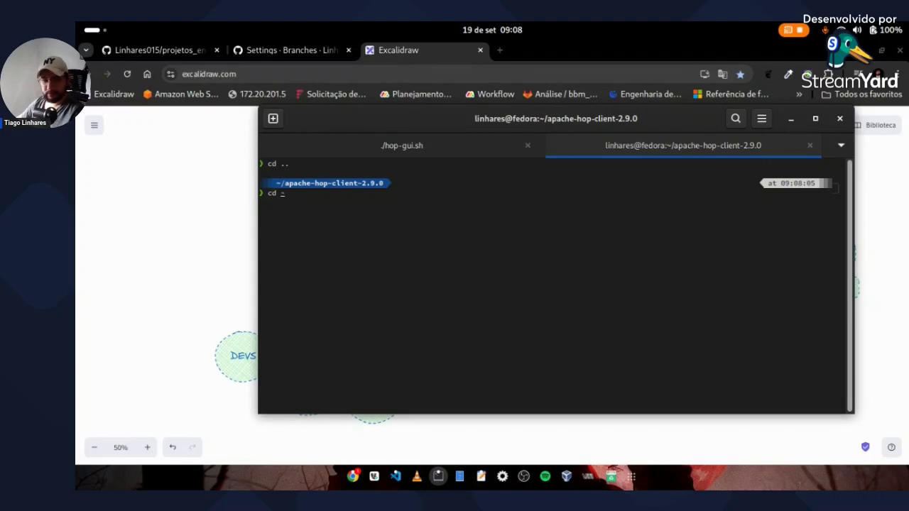
key("Return")
type("ls -")
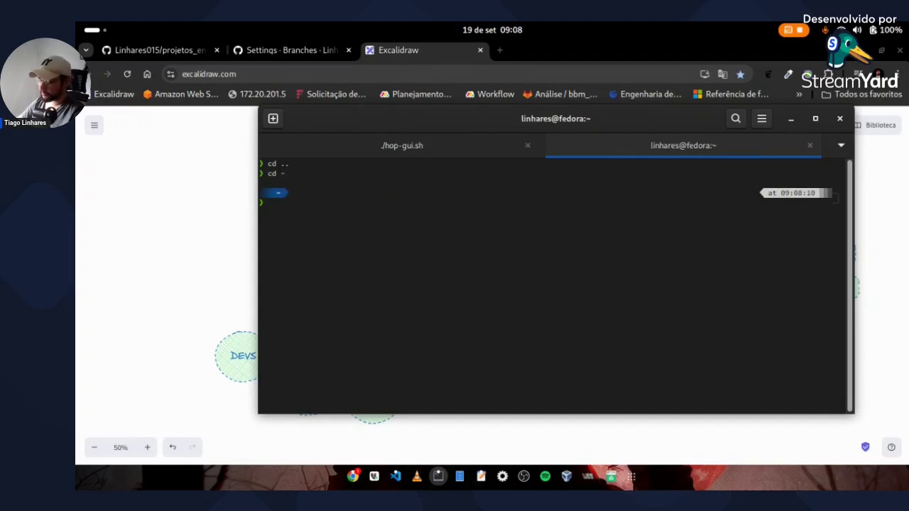
type("l")
key("Return")
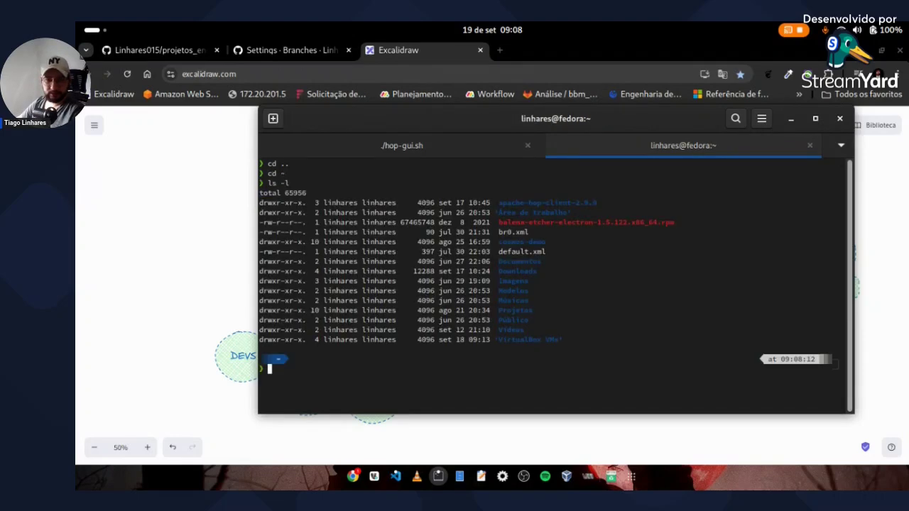
- Change to the Projetos directory and list its contents in long format on a cleared screen
type("cd Projetos/")
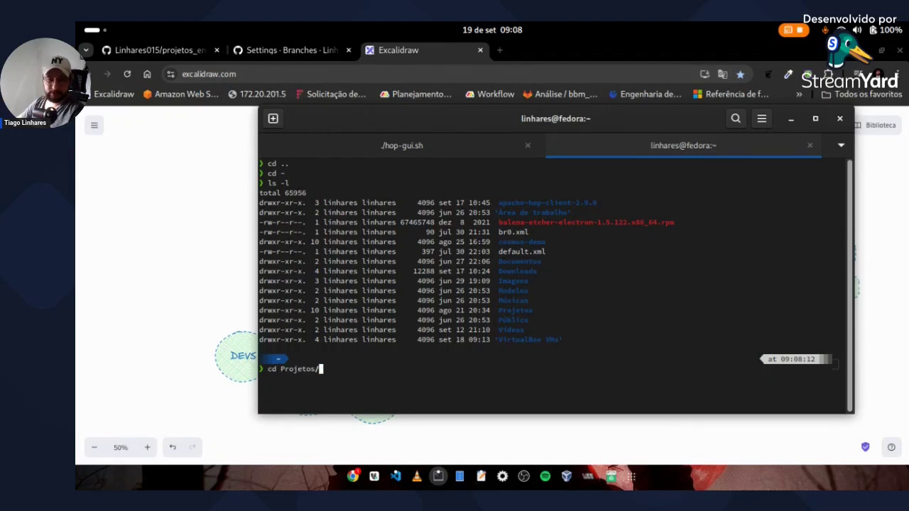
key("Return")
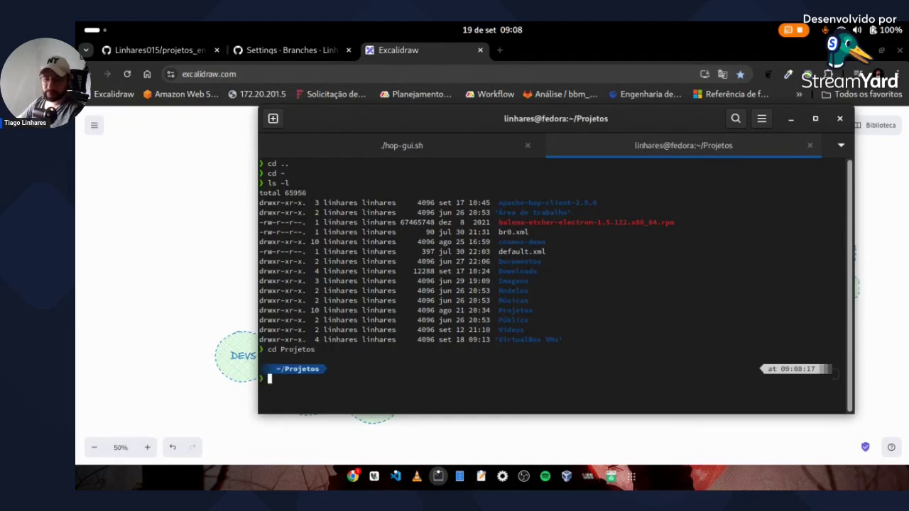
key("ctrl+l")
type("ls -l")
key("Return")
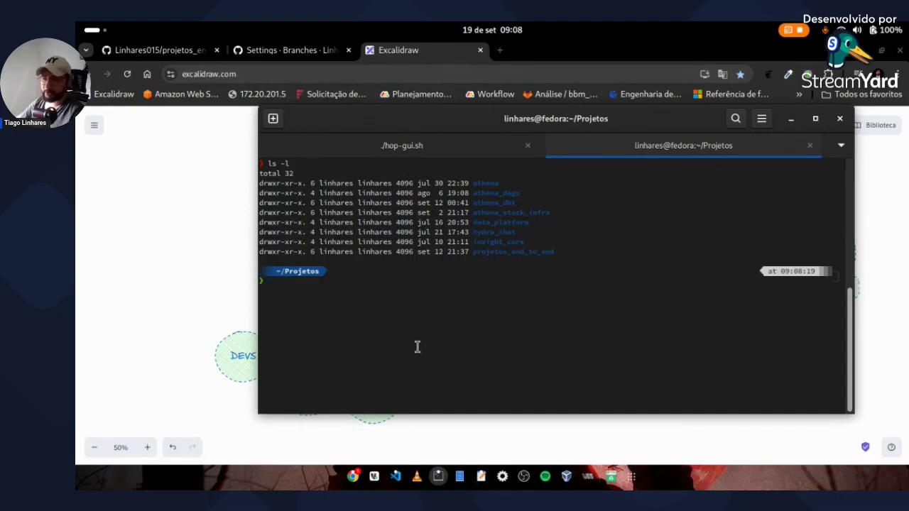
type("cd")
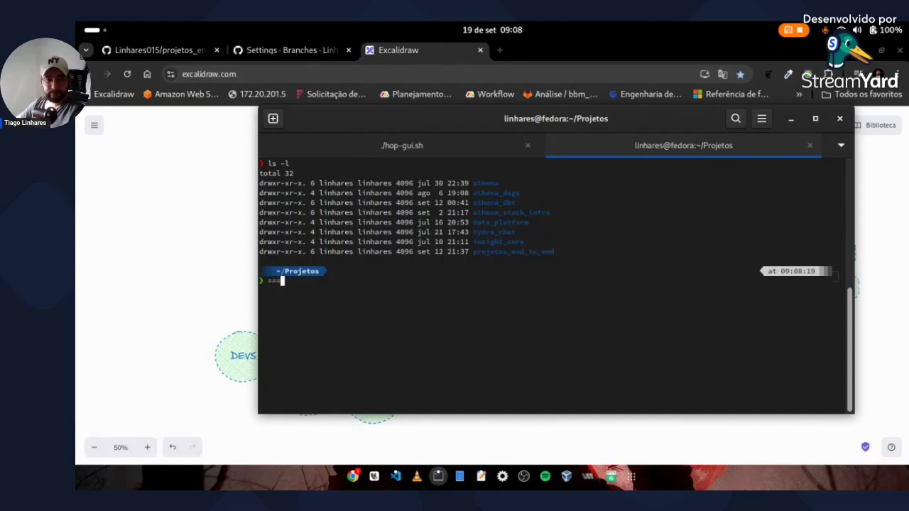
key("BackSpace")
key("BackSpace")
key("BackSpace")
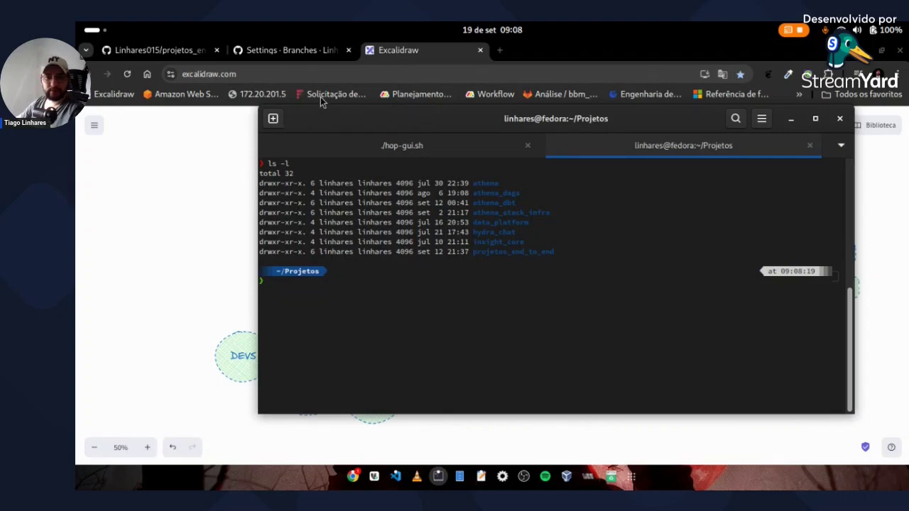
- Copy the alerta_telegram repository's SSH address from GitHub, clone it into the Projetos folder in the terminal, and list the contents in long format
left_click(283, 51)
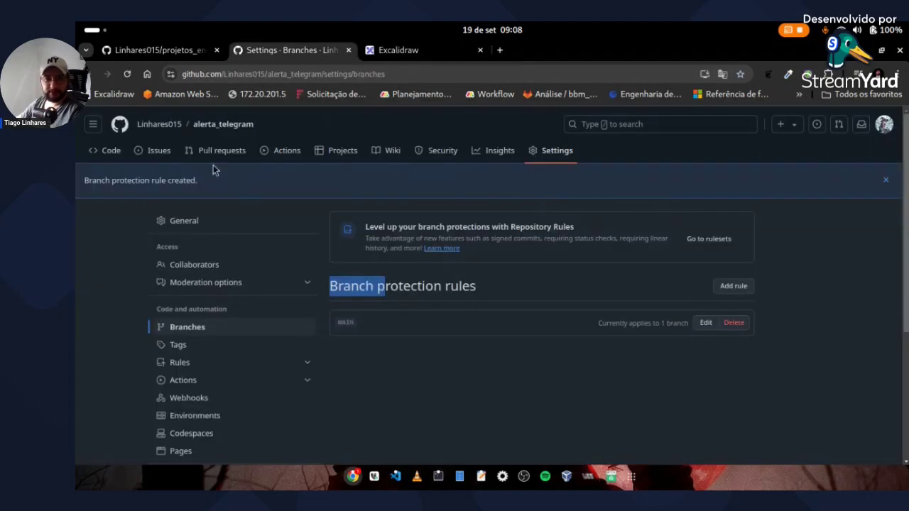
left_click(210, 132)
key("alt+Tab")
type("git ")
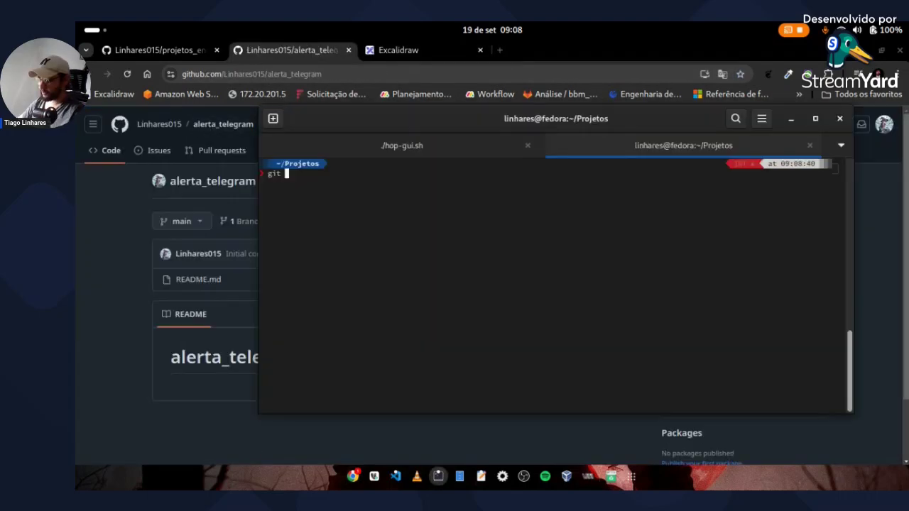
type("clone")
key("ctrl+shift+v")
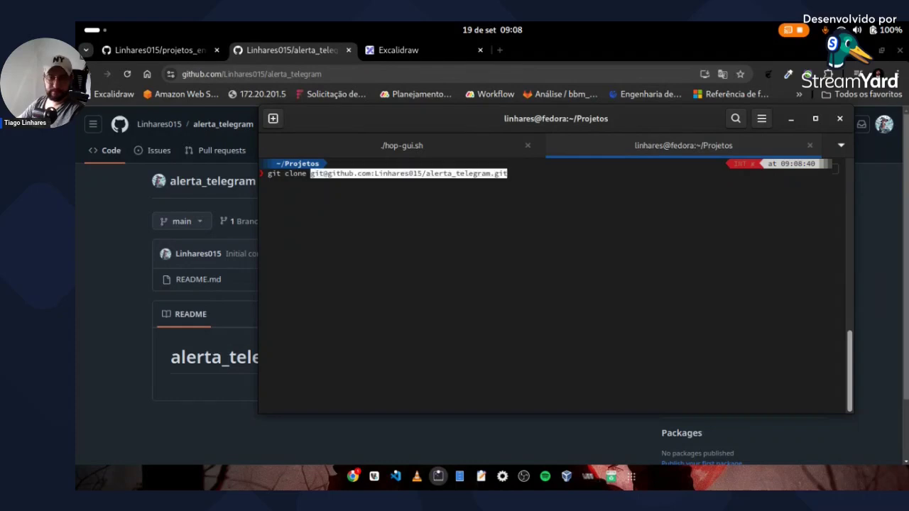
key("Return")
type("ls -l")
key("Return")
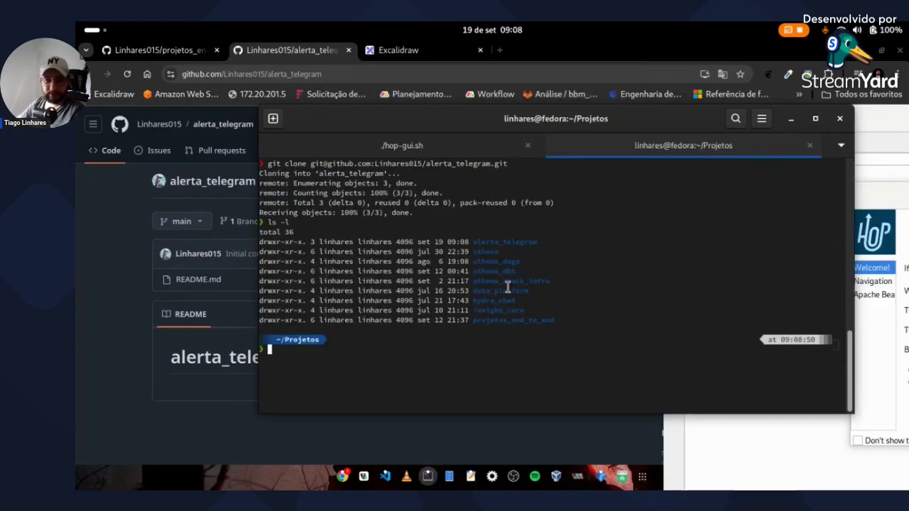
- Switch to Apache Hop, maximize its window, and start creating a new project
left_click(790, 118)
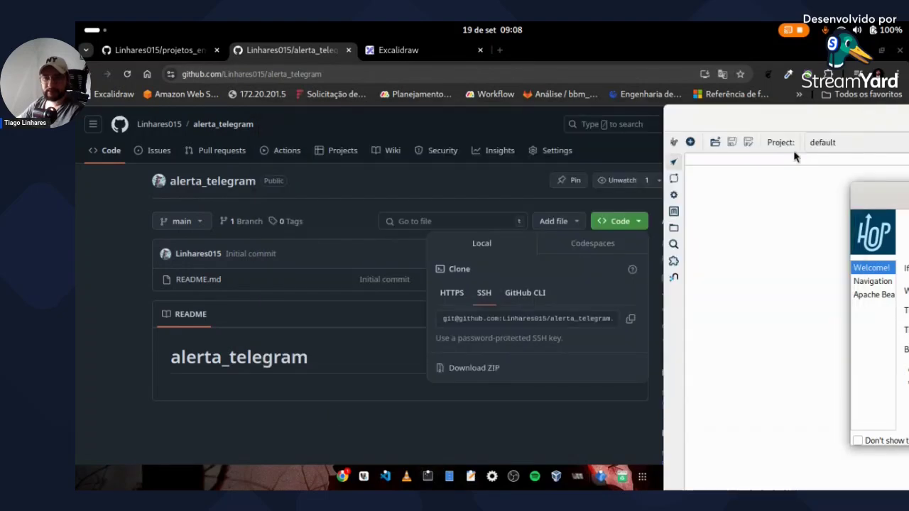
left_click_drag(791, 122, 255, 29)
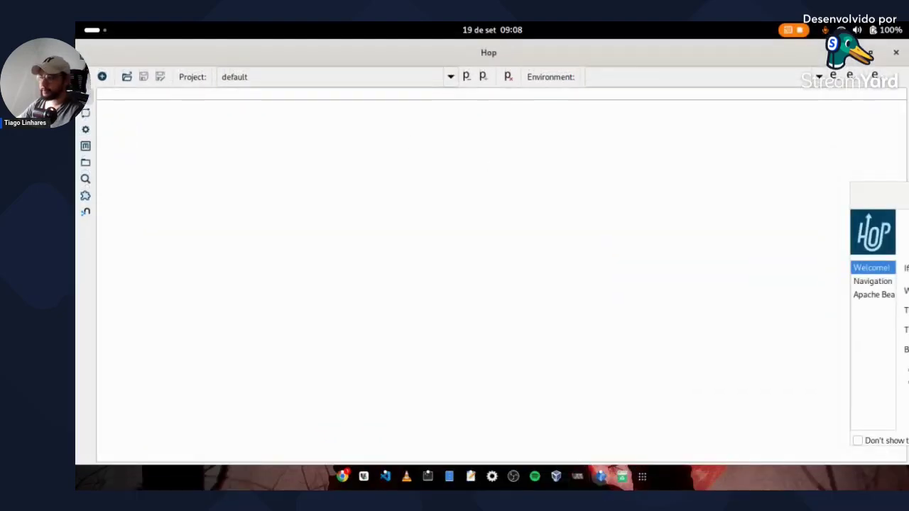
left_click(678, 121)
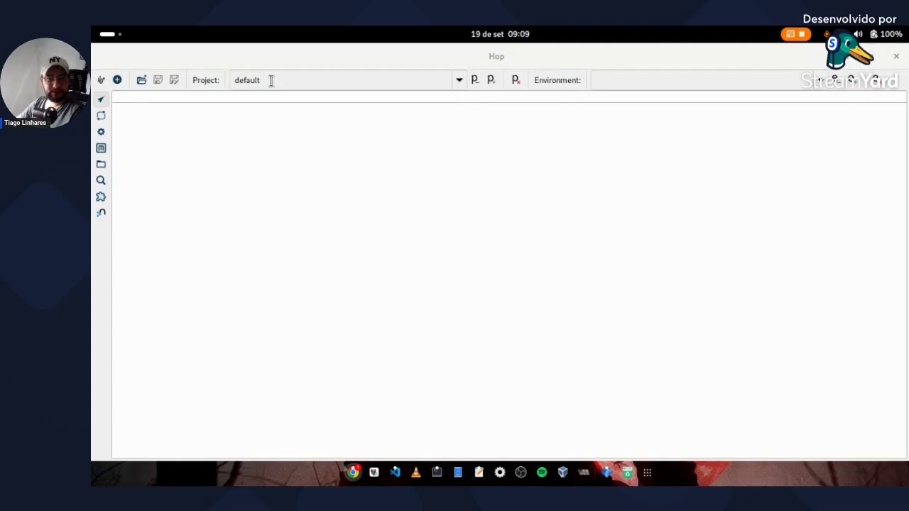
left_click(491, 82)
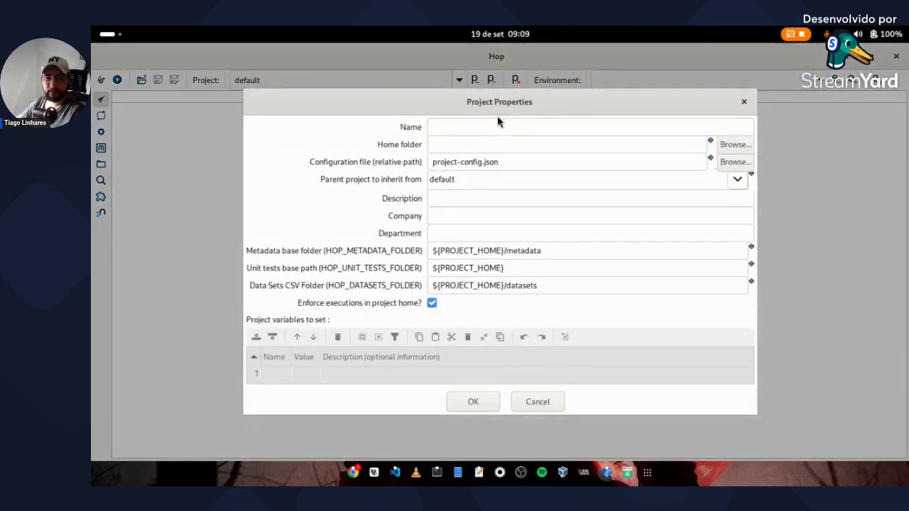
left_click(490, 127)
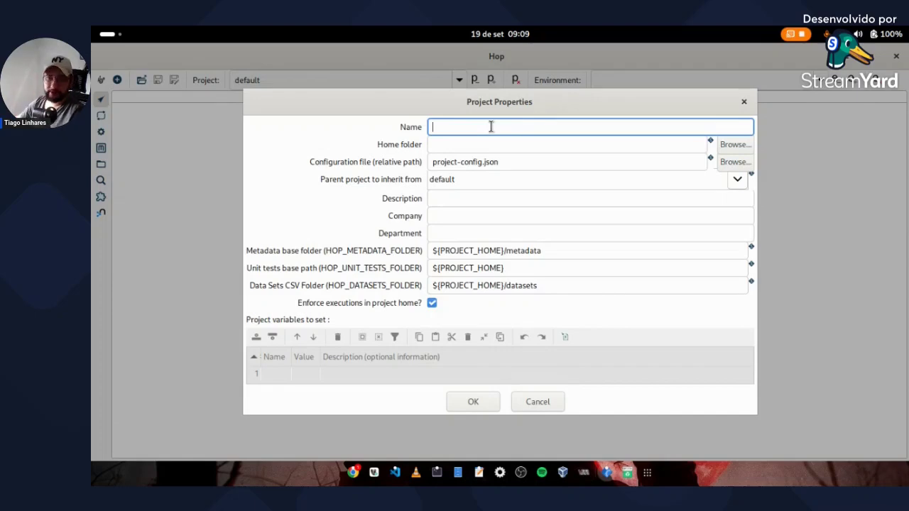
- Switch to the browser and review the Git, Hop and Airflow workflow diagram in Excalidraw
left_click(107, 33)
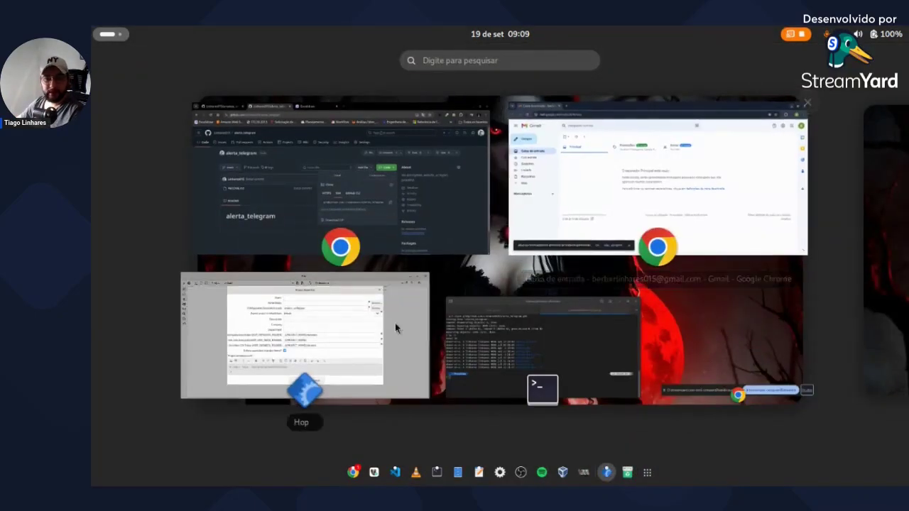
left_click(355, 181)
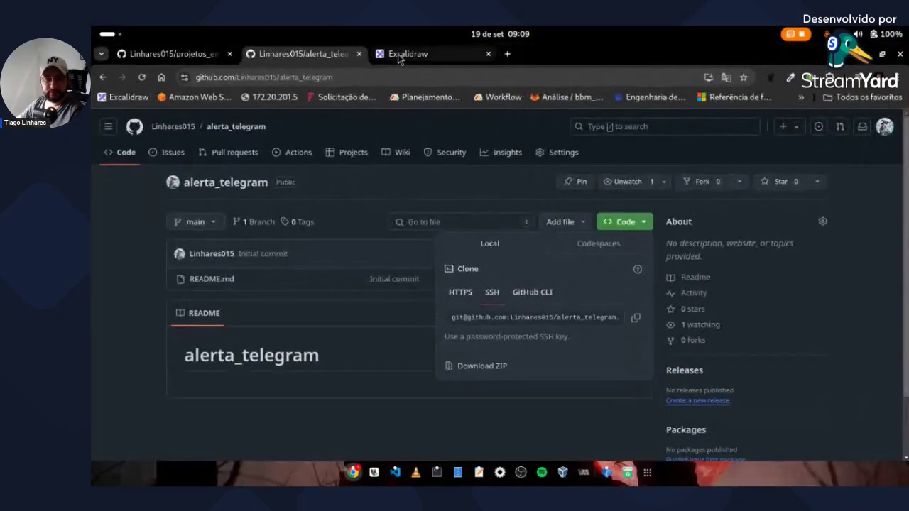
left_click(397, 54)
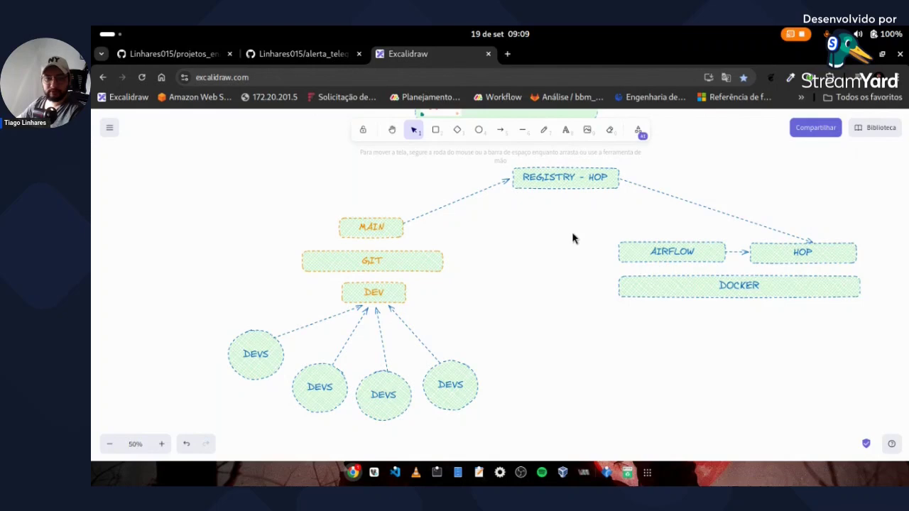
- Switch back to Hop and name the new project apache_hop_cargas
left_click(107, 33)
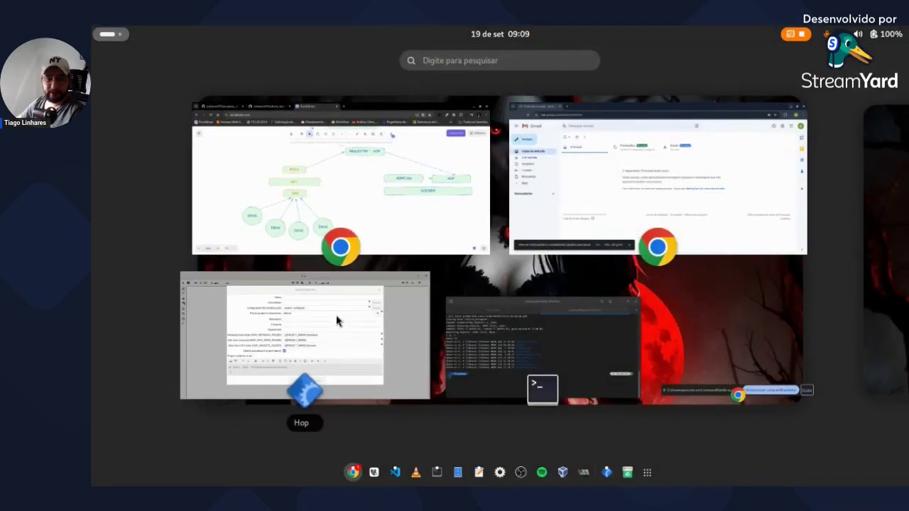
left_click(337, 321)
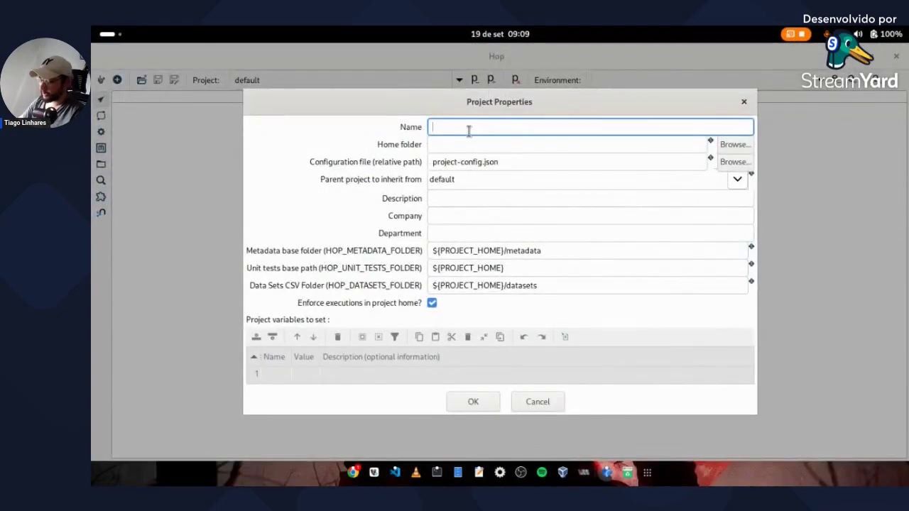
type("apache")
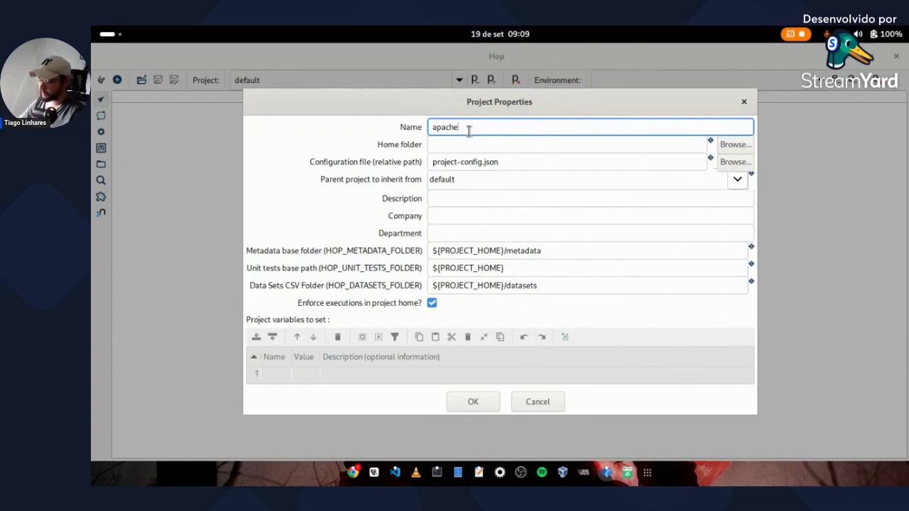
type("_hop")
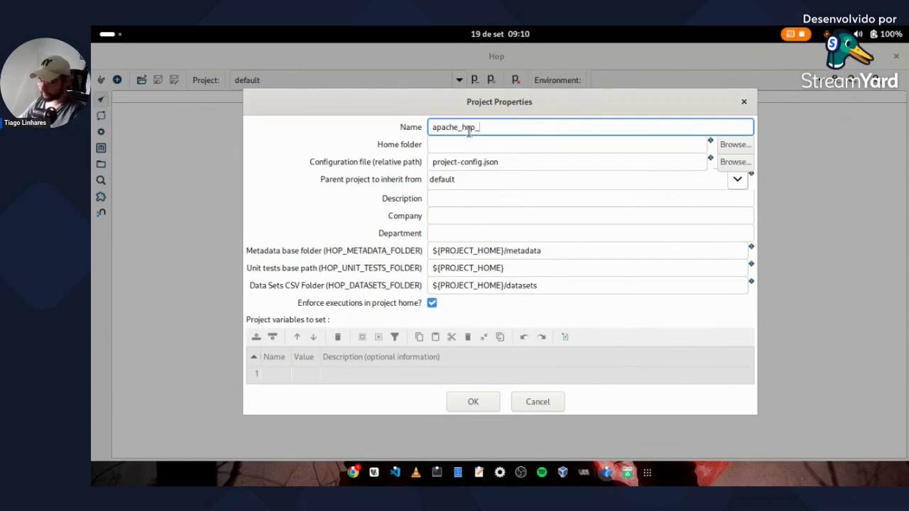
type("_carga")
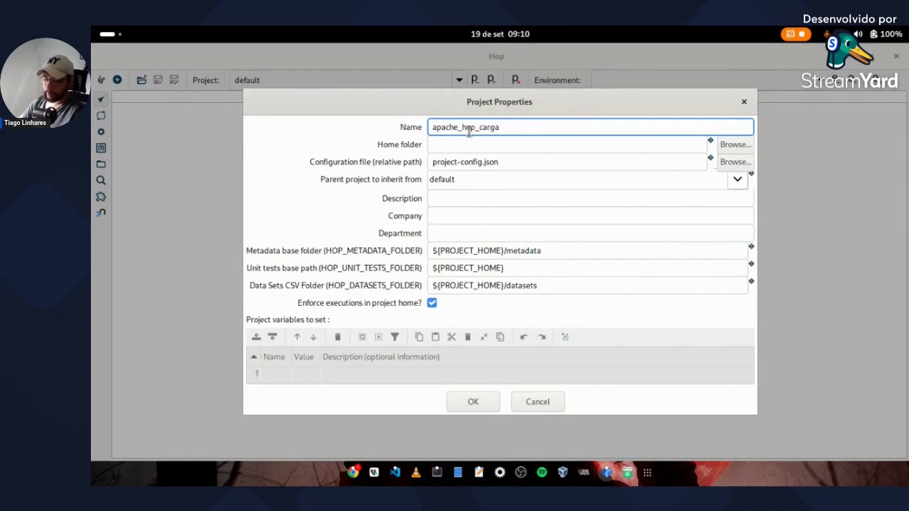
type("s")
- Set the project's home folder to Projetos/alerta_telegram inside the user's home directory
left_click(472, 143)
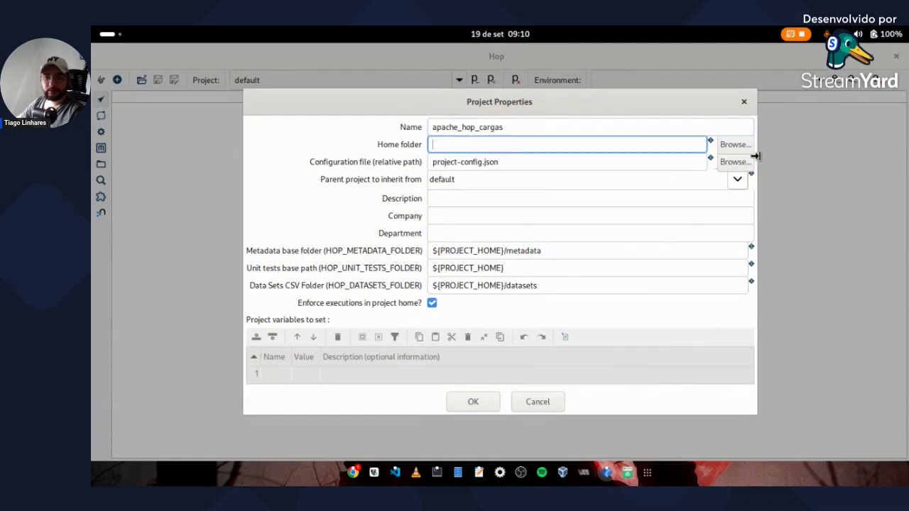
left_click(733, 144)
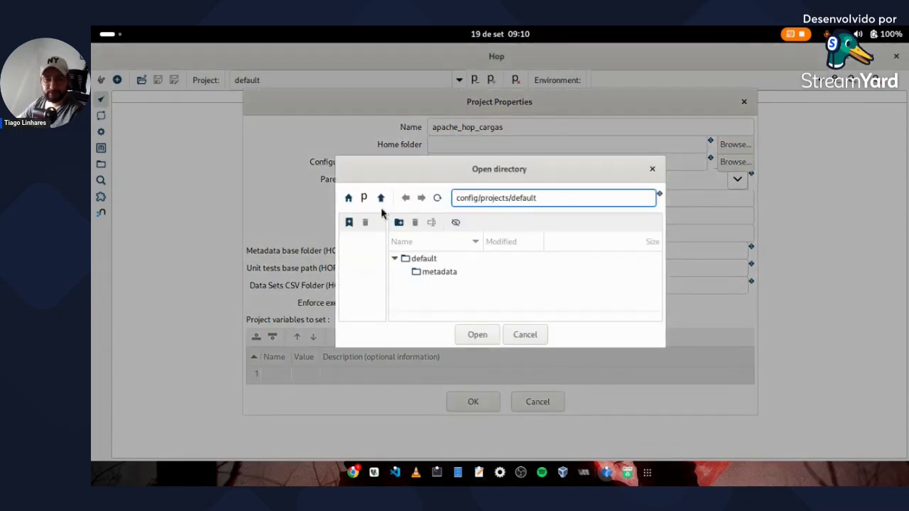
left_click(348, 198)
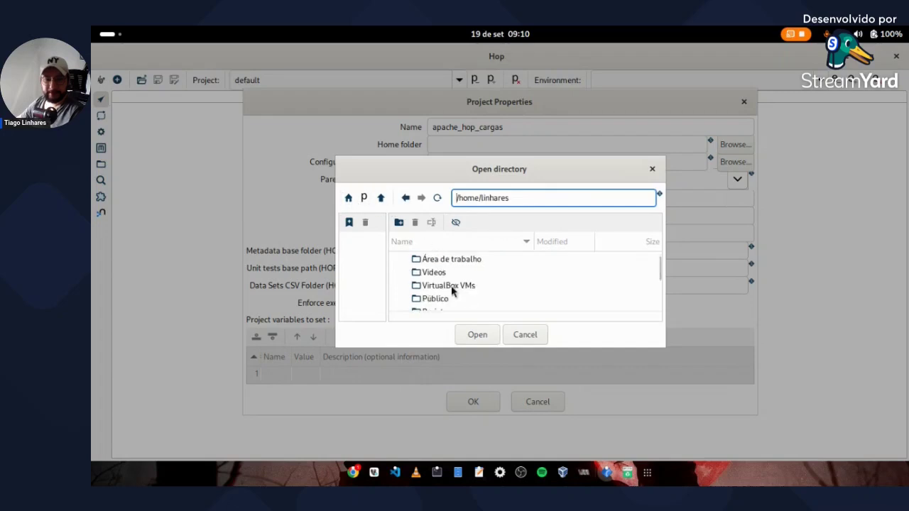
scroll(524, 298, "down", 3)
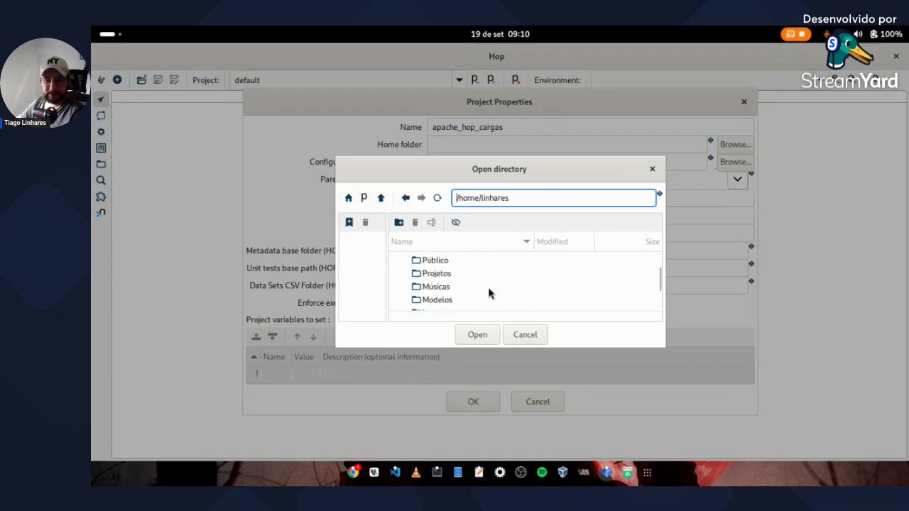
double_click(443, 274)
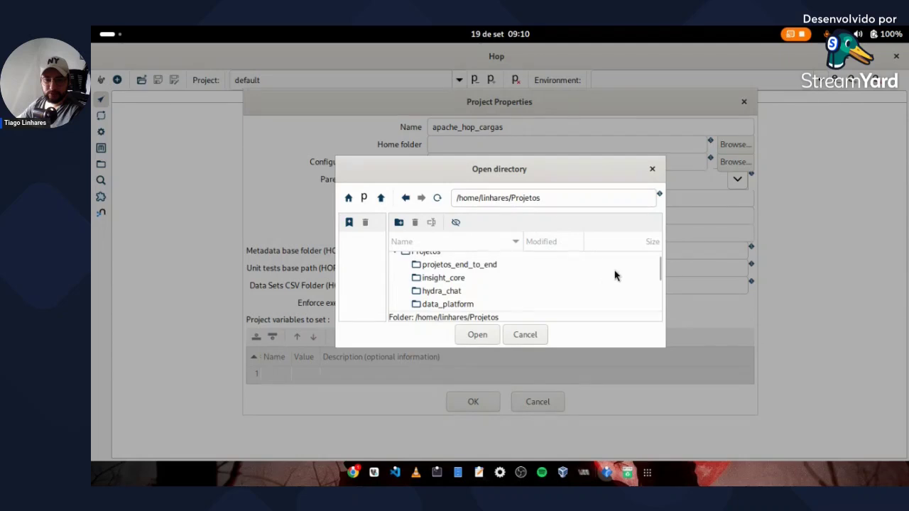
left_click_drag(660, 273, 663, 304)
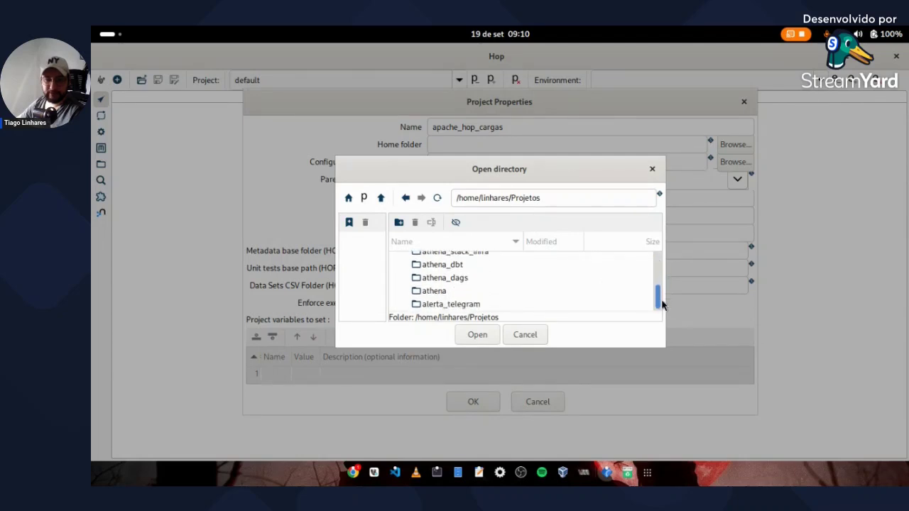
left_click(472, 305)
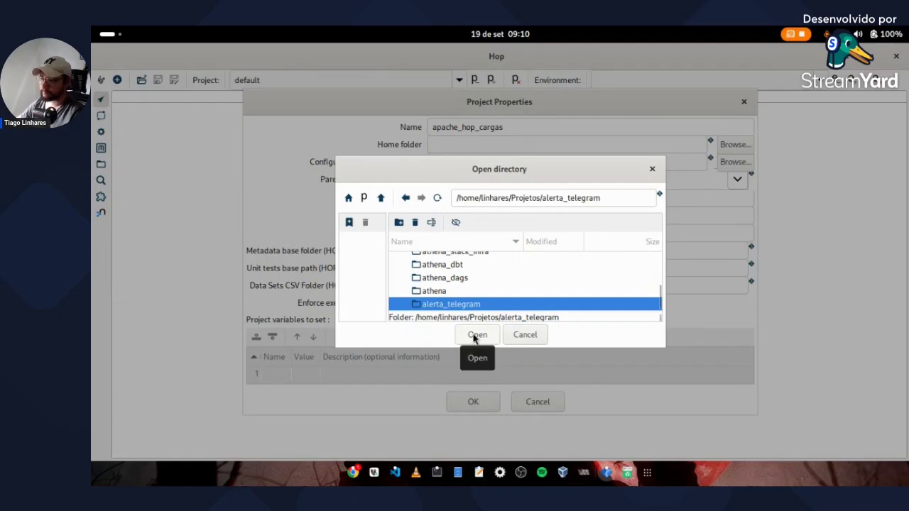
left_click(476, 337)
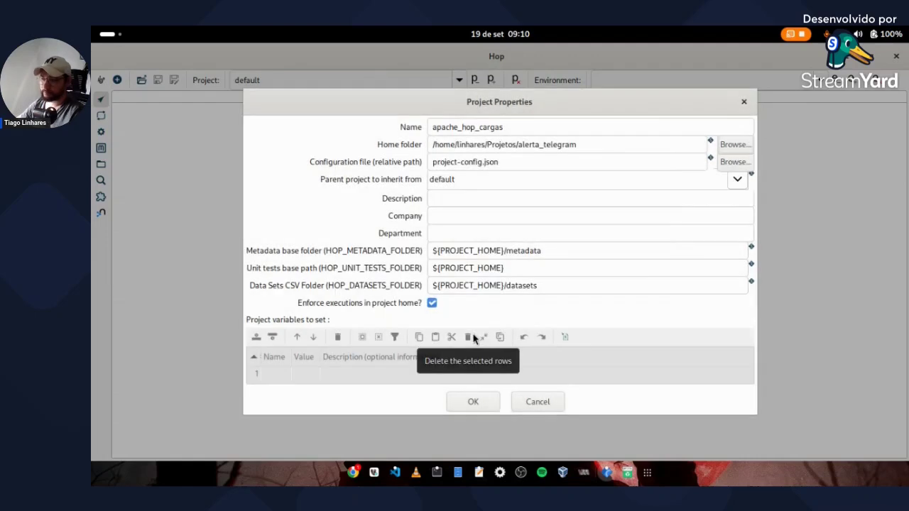
- Enter the description "cargas do apache hop" and the company "cliente", and create the project
left_click(475, 195)
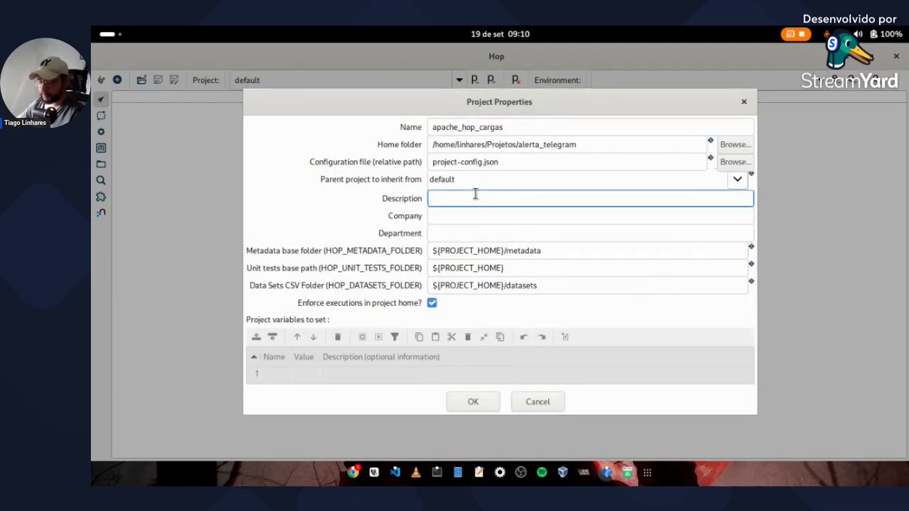
type("ca")
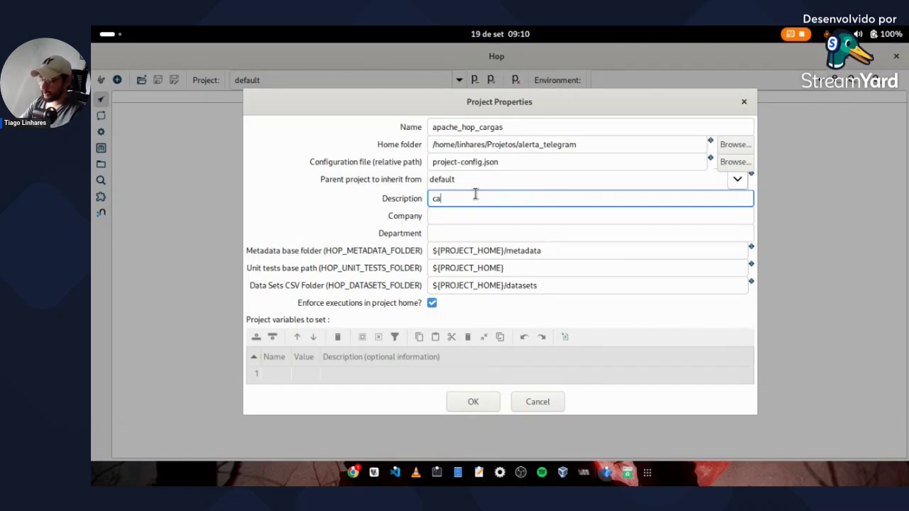
type("rgas do apa")
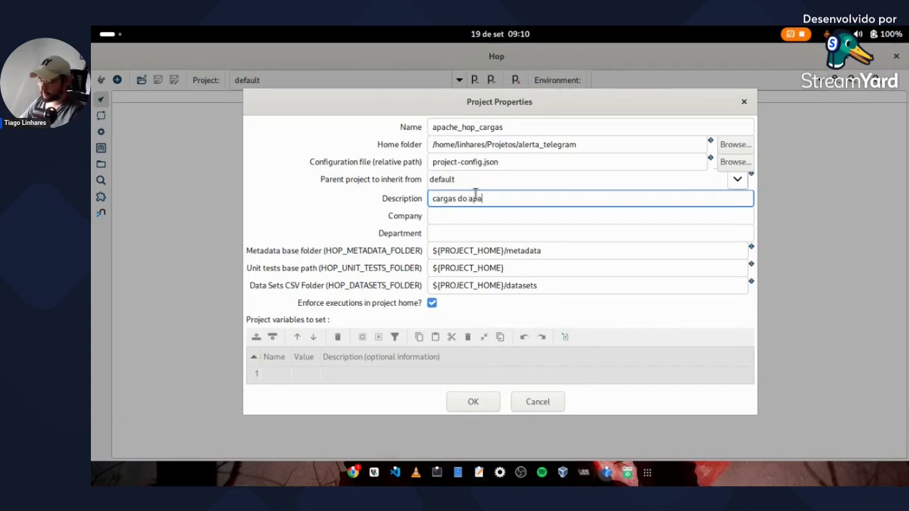
type("che hop")
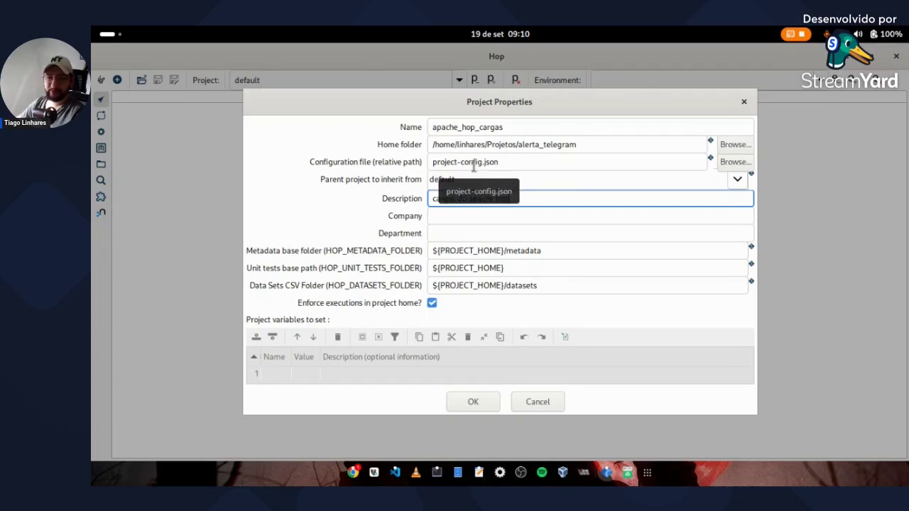
left_click(469, 214)
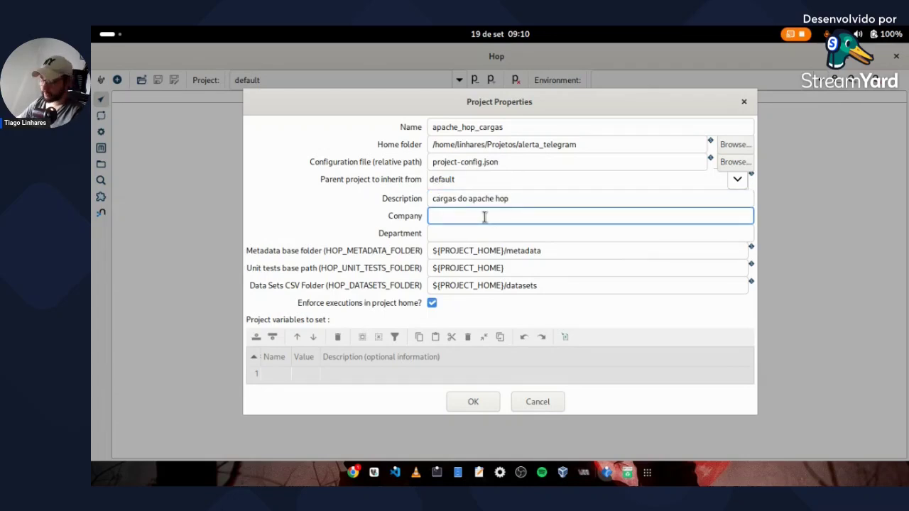
left_click(488, 232)
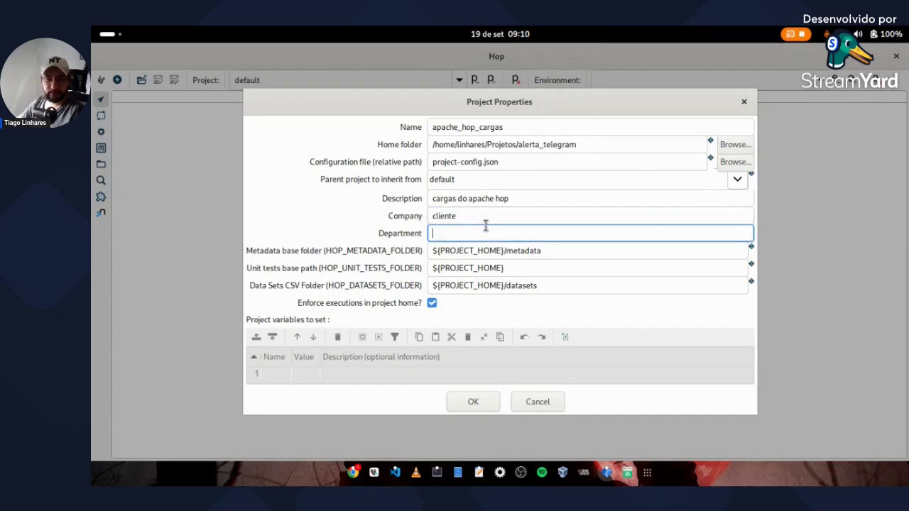
left_click(454, 400)
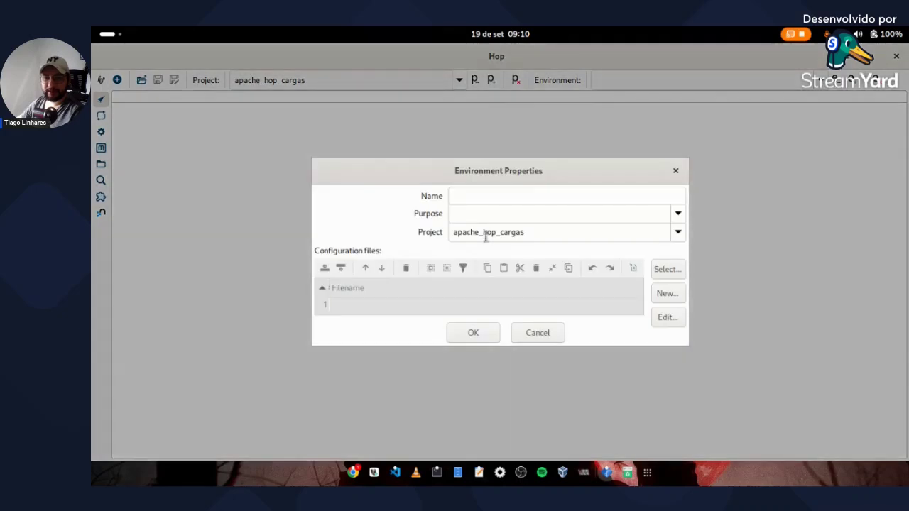
- Create an environment named dev with the Development purpose for the apache_hop_cargas project
left_click(488, 197)
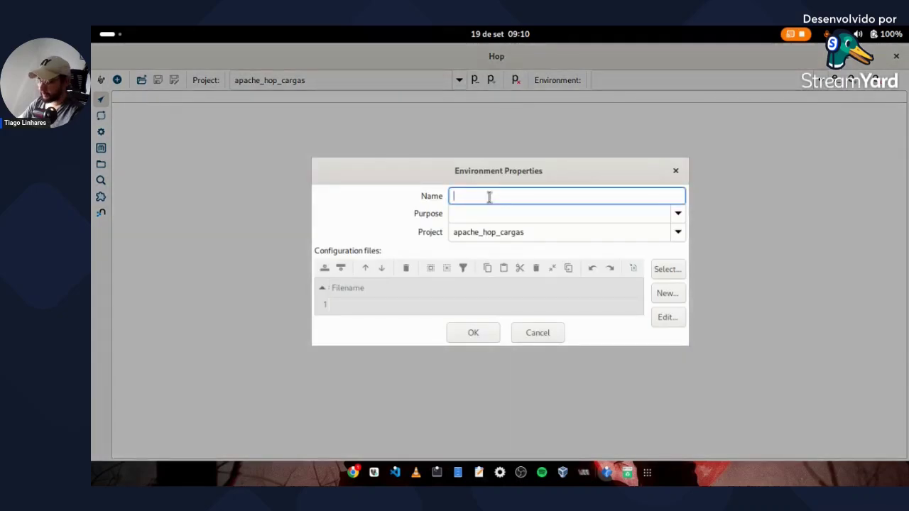
type("dev")
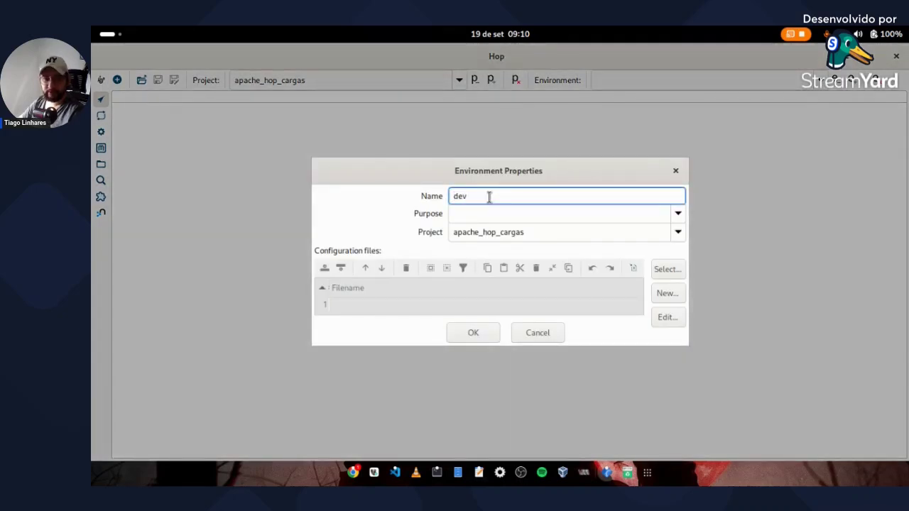
left_click(678, 214)
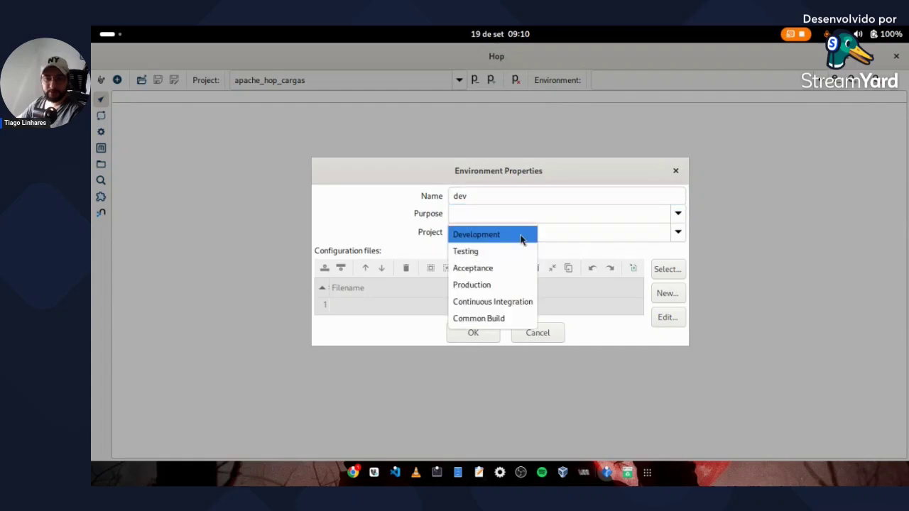
left_click(522, 236)
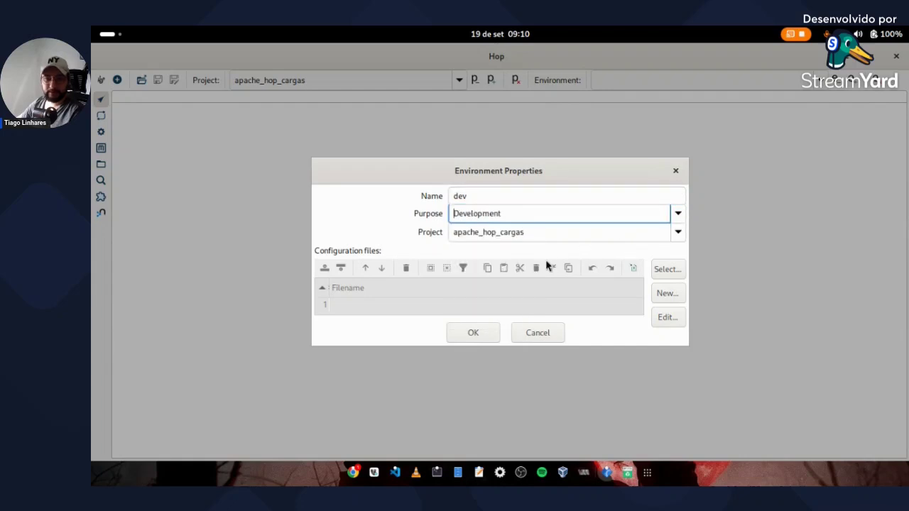
left_click(480, 338)
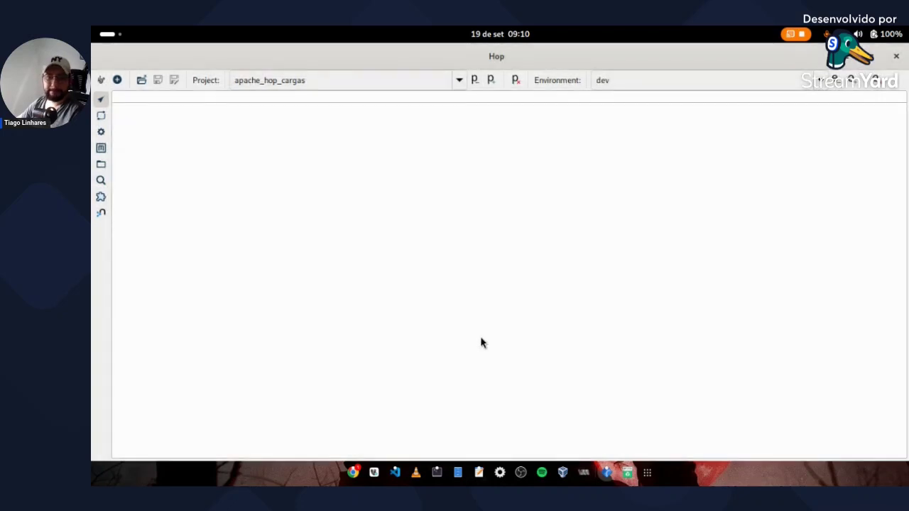
- Switch to the terminal and change into the alerta_telegram repository folder
left_click(305, 81)
left_click_drag(338, 80, 215, 82)
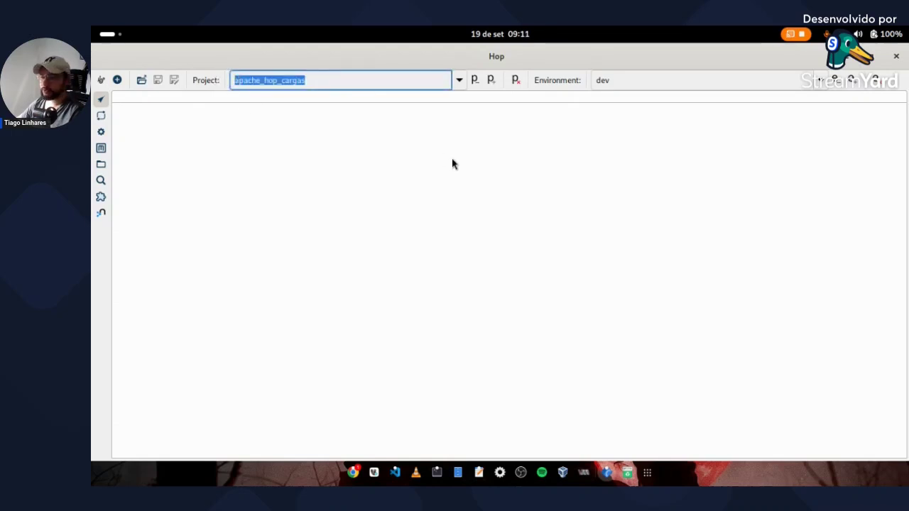
left_click(437, 472)
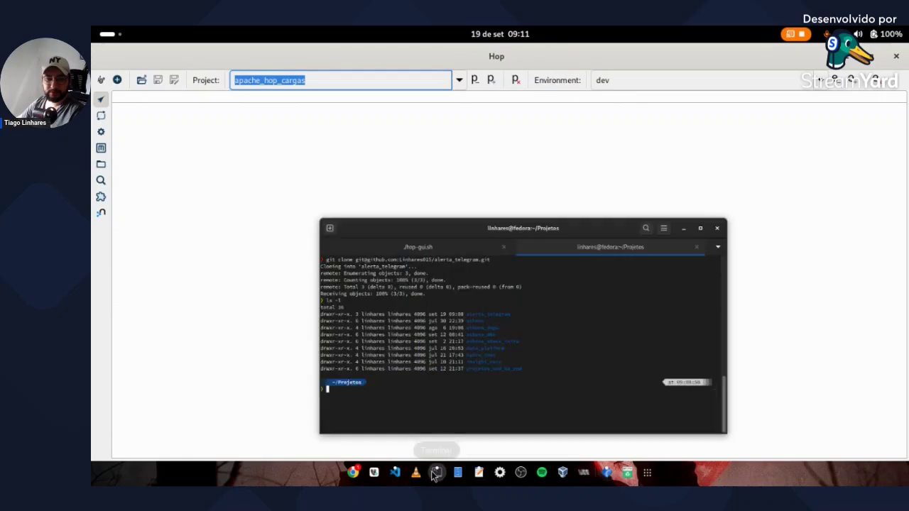
type("cd ")
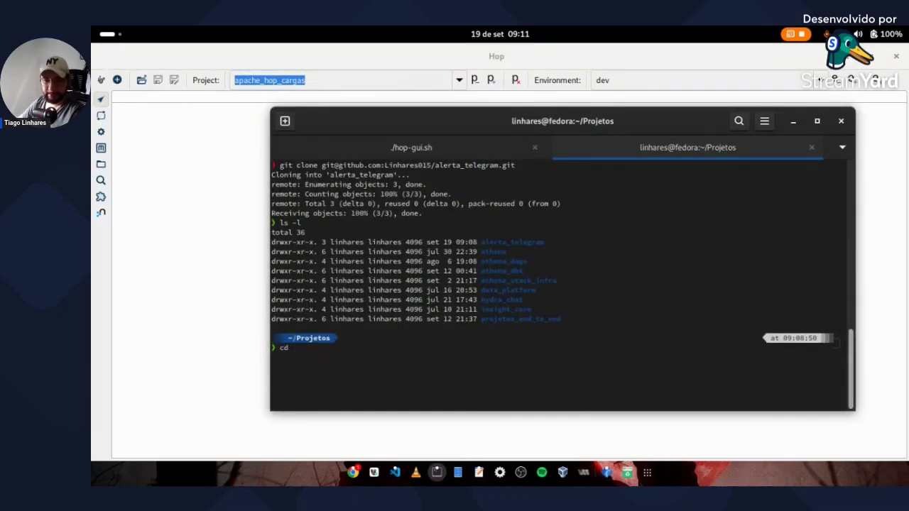
type("ale")
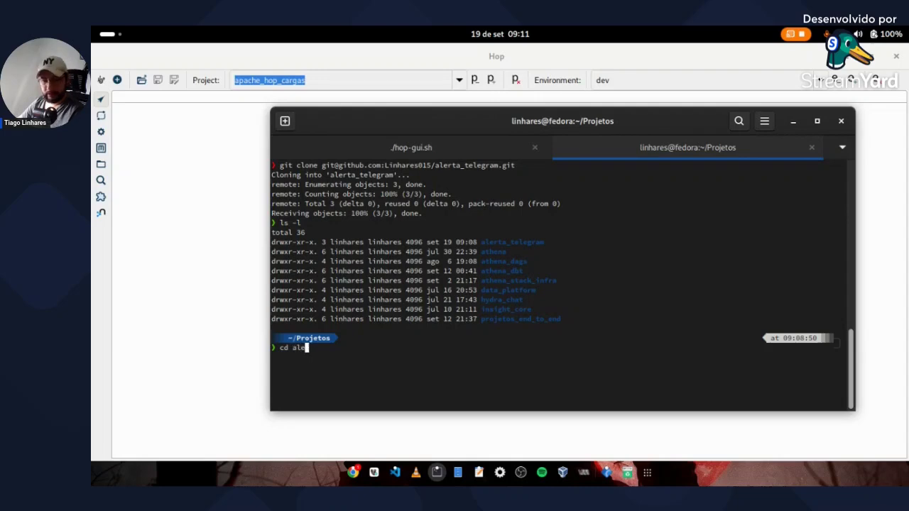
key("Tab")
key("Return")
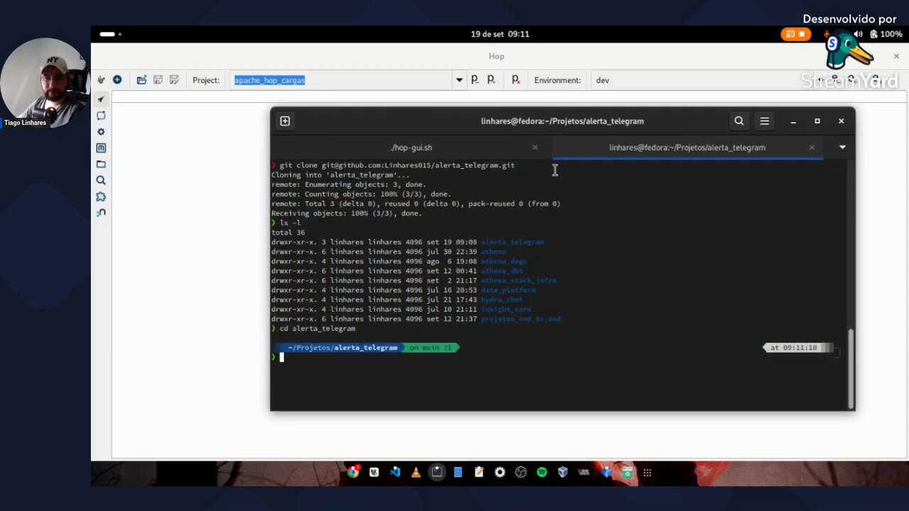
- Clear the terminal and check the Git status of the alerta_telegram repository for untracked files
left_click_drag(573, 122, 486, 107)
key("ctrl+l")
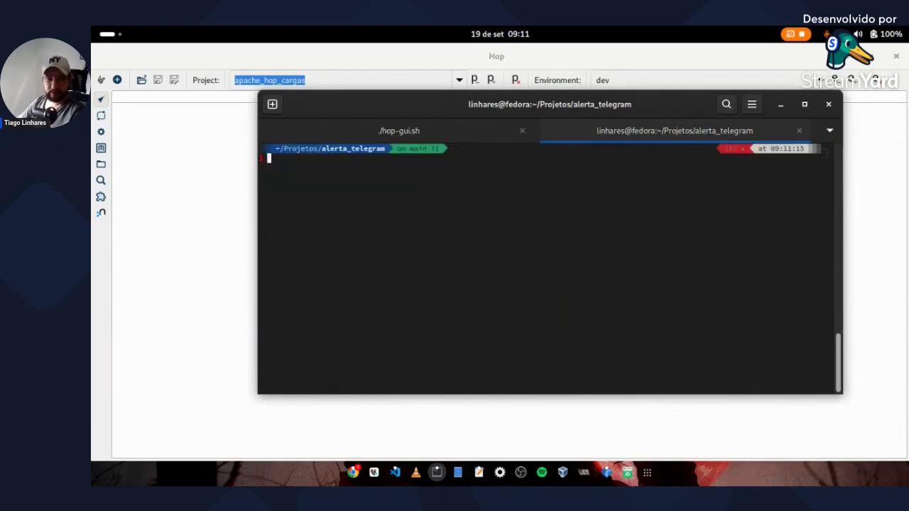
type("git st")
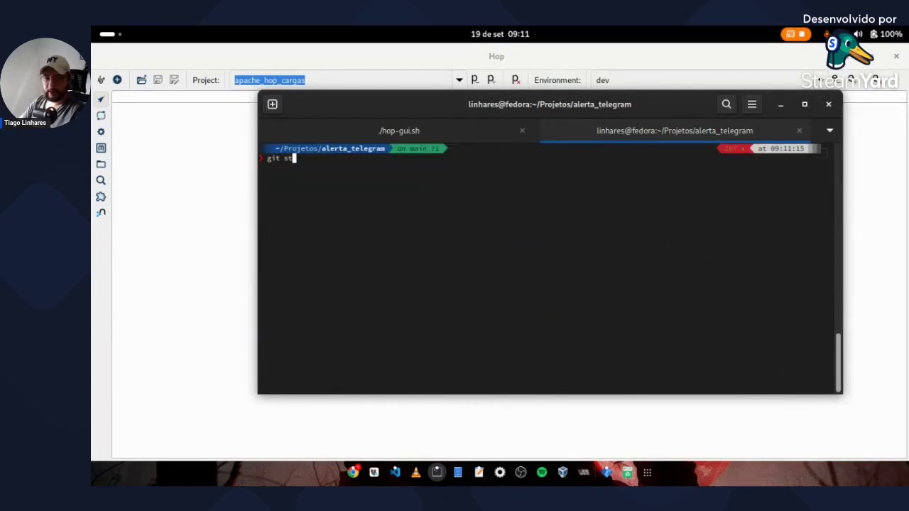
type("atus")
key("Return")
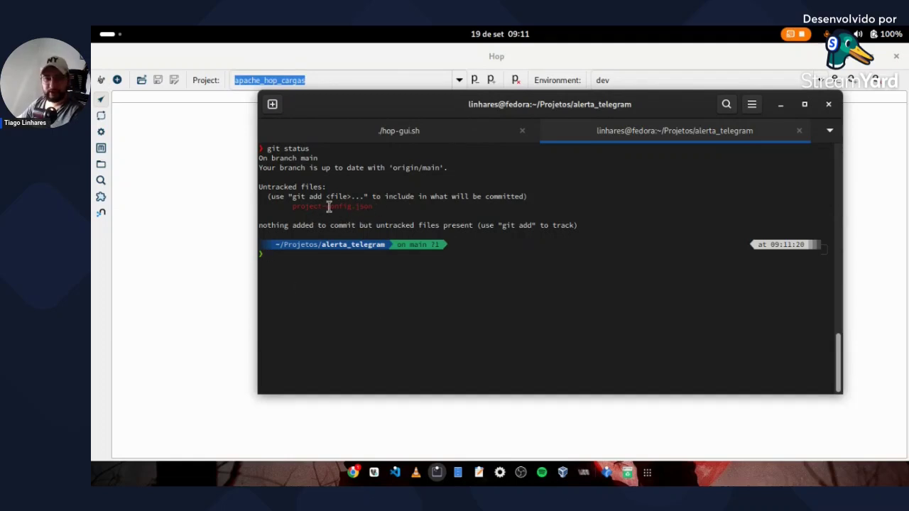
triple_click(370, 205)
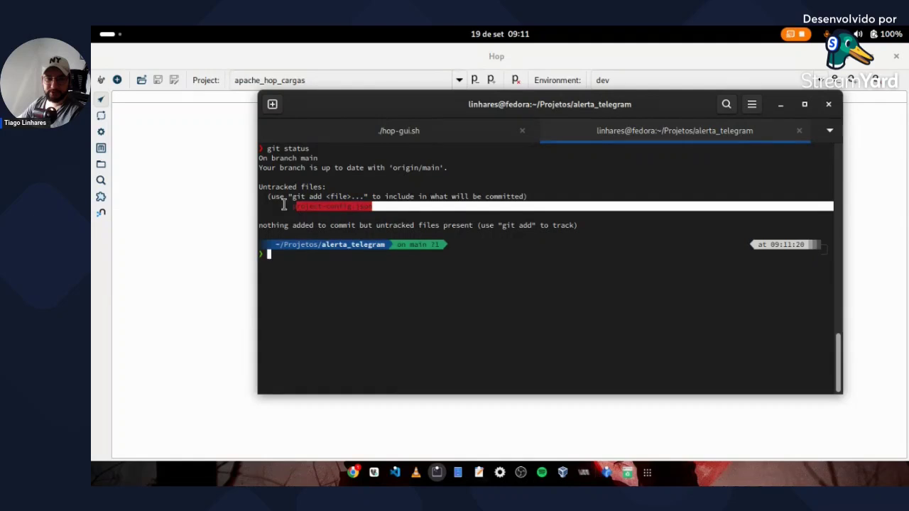
left_click(472, 257)
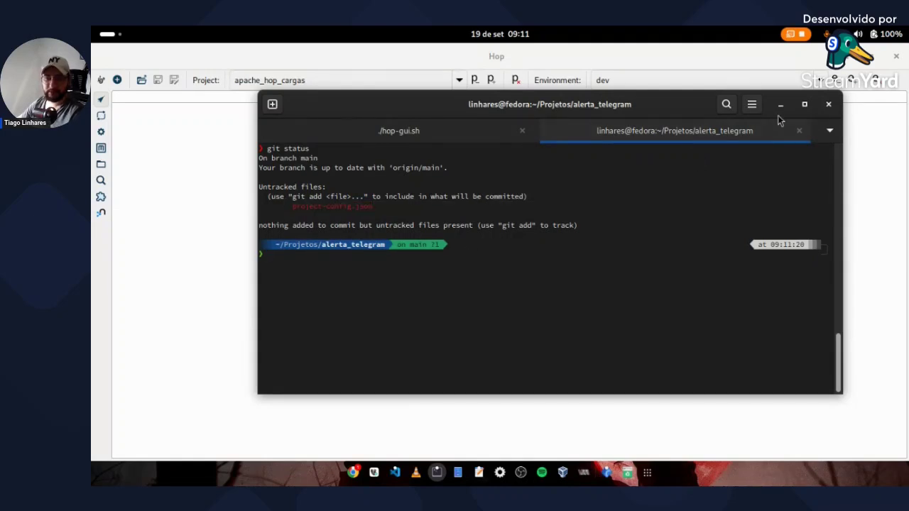
- Enlarge the terminal's text by one zoom level and reposition the terminal window
left_click(749, 111)
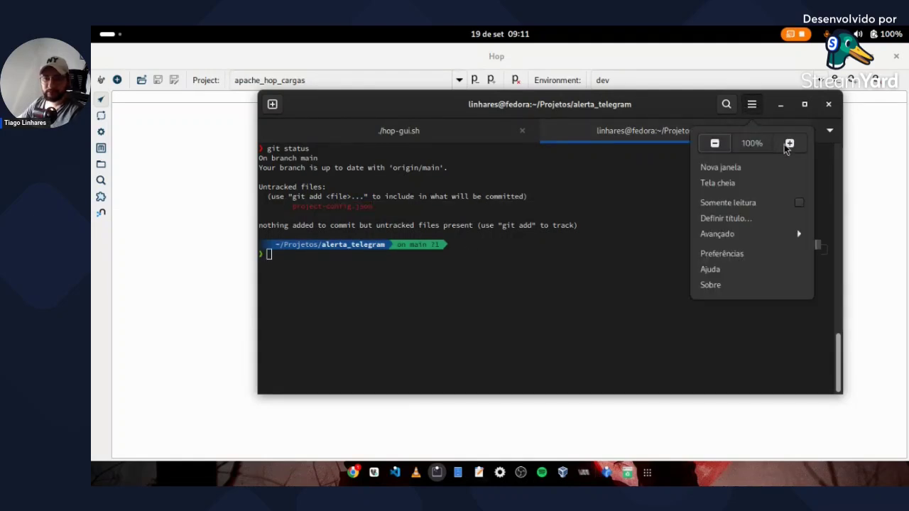
left_click(788, 144)
left_click_drag(493, 99, 526, 96)
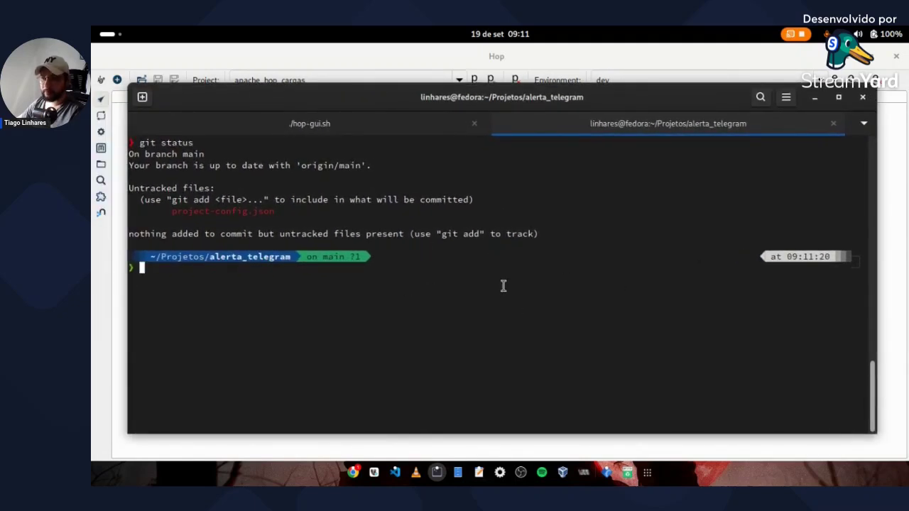
- Return to Hop and browse the apache_hop_cargas project folder and its metadata subfolder in the file explorer
left_click(118, 187)
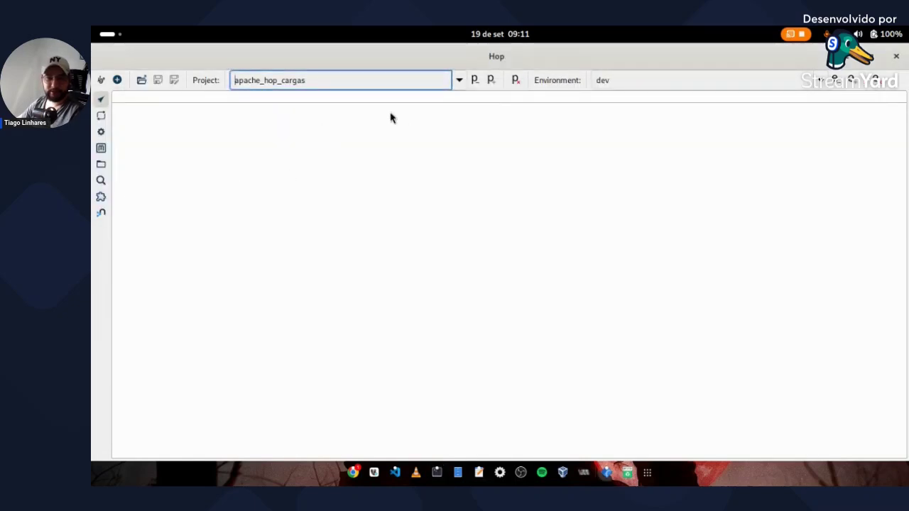
left_click(104, 163)
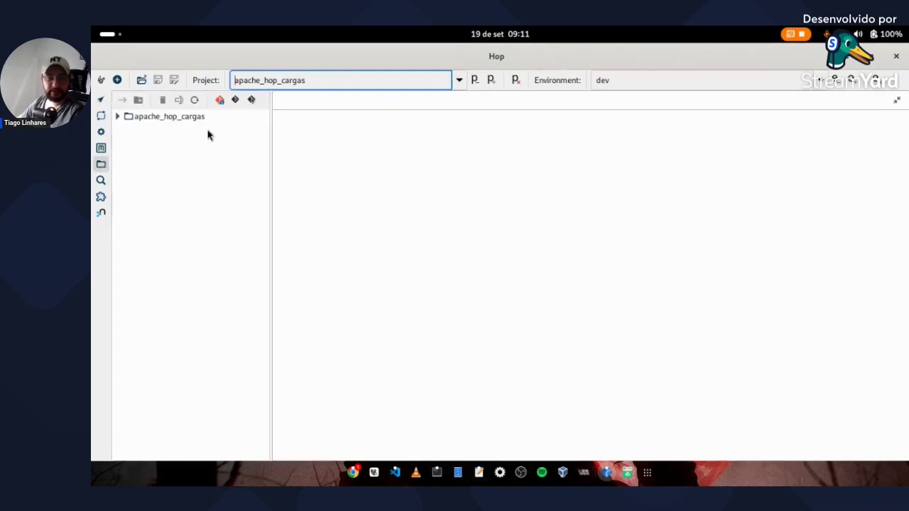
left_click(151, 119)
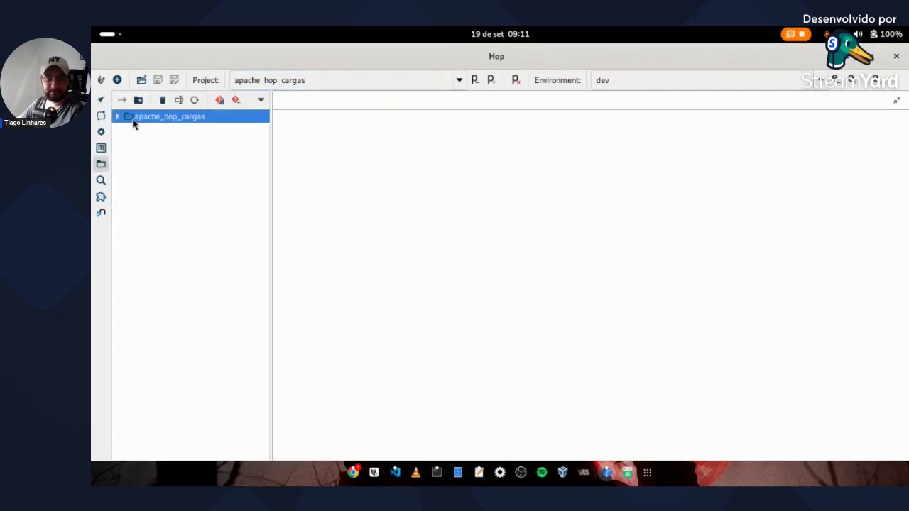
left_click(119, 118)
double_click(173, 123)
left_click(117, 116)
left_click(168, 133)
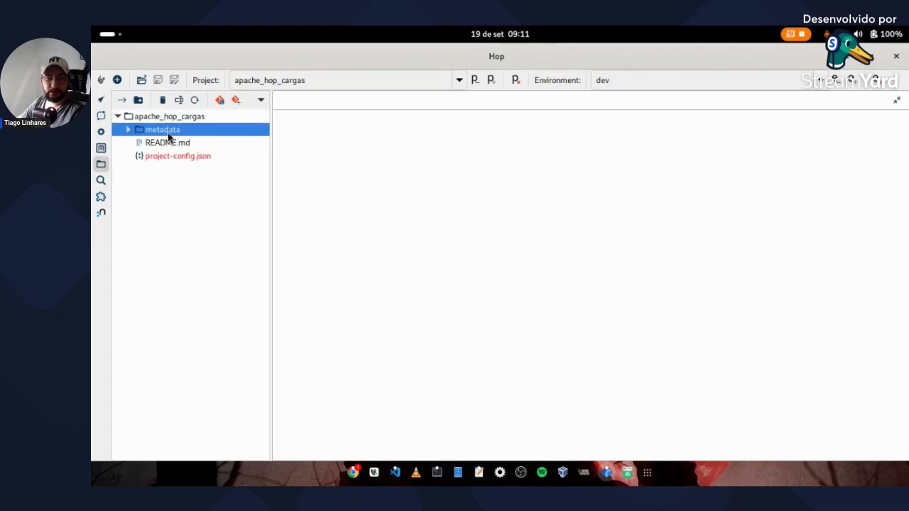
double_click(168, 133)
left_click(128, 131)
- Review README.md and project-config.json, close both files, and show the project's Git information
left_click(175, 145)
left_click(175, 153)
left_click(179, 146)
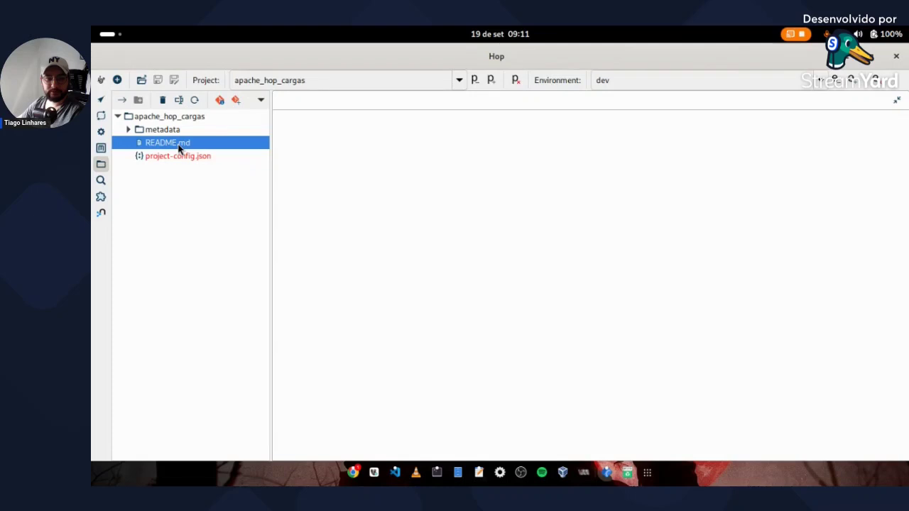
double_click(180, 157)
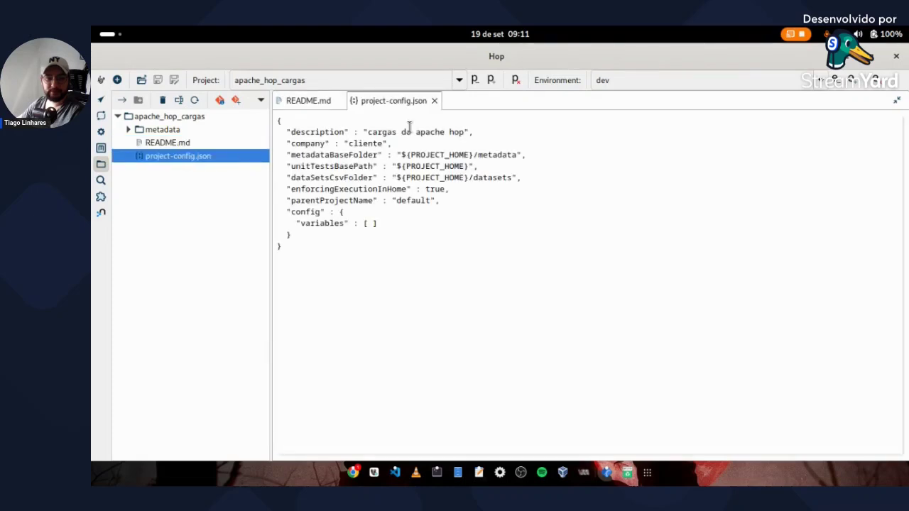
left_click(434, 100)
left_click(338, 101)
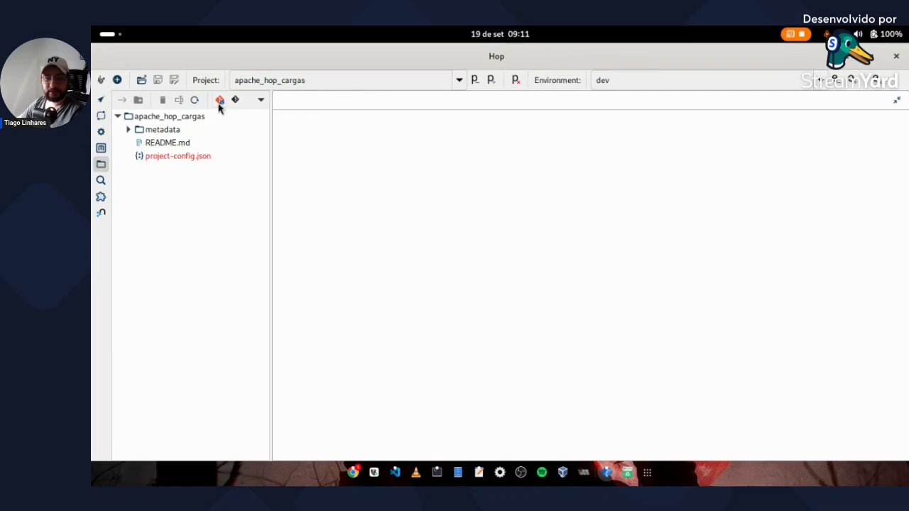
left_click(219, 102)
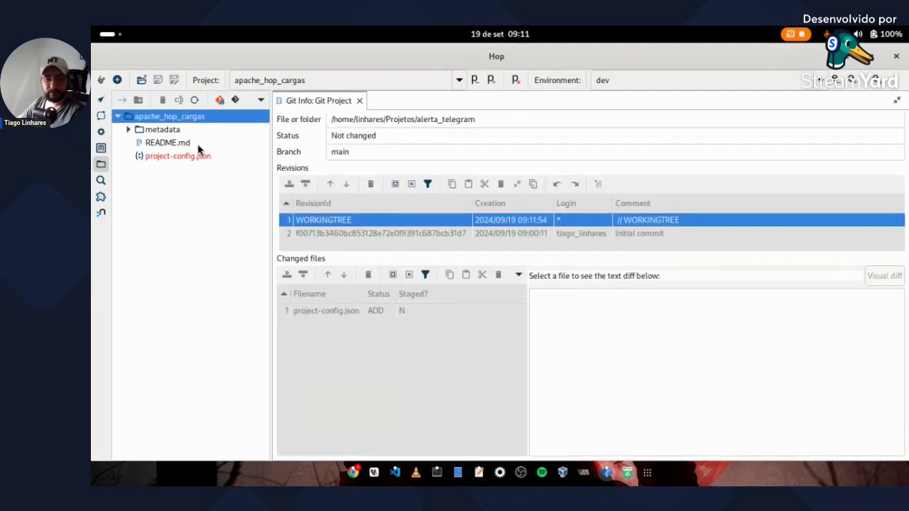
- Switch to the terminal and create and check out a new Git branch named develop
left_click(103, 34)
left_click(588, 330)
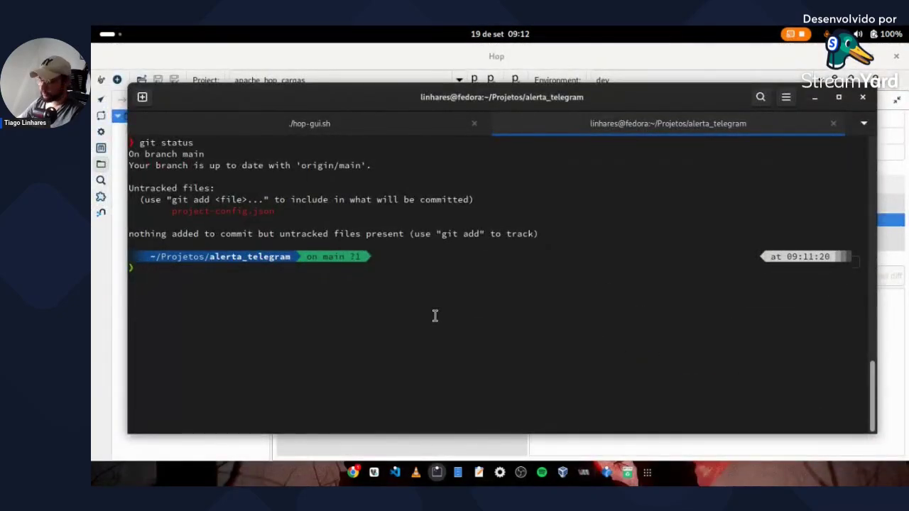
type("git checkout ")
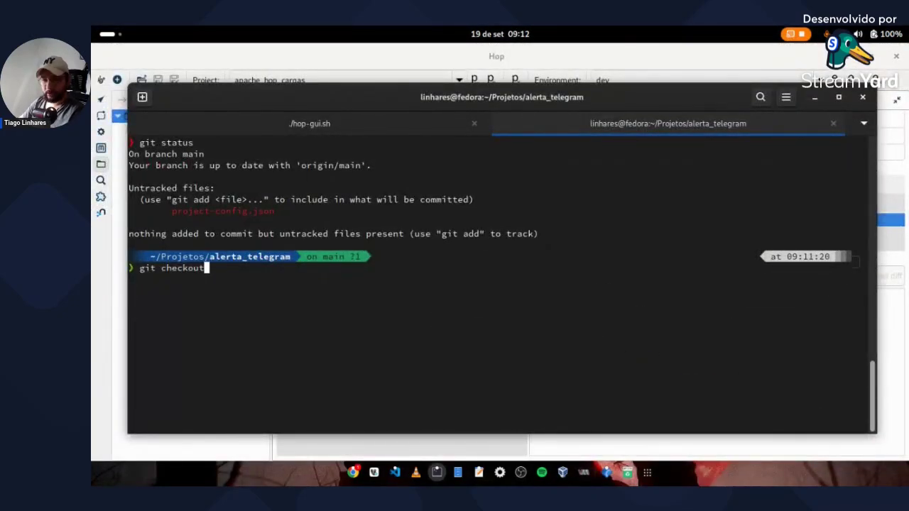
type("-b ")
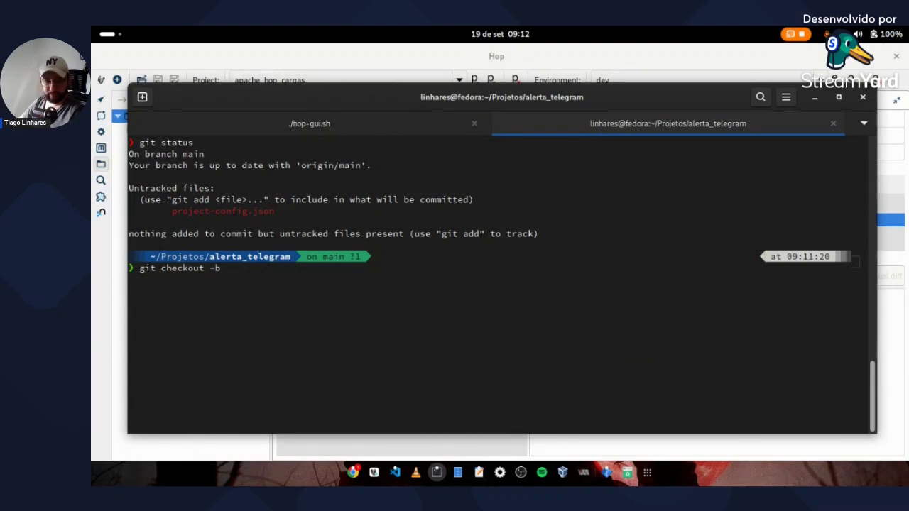
type("develop")
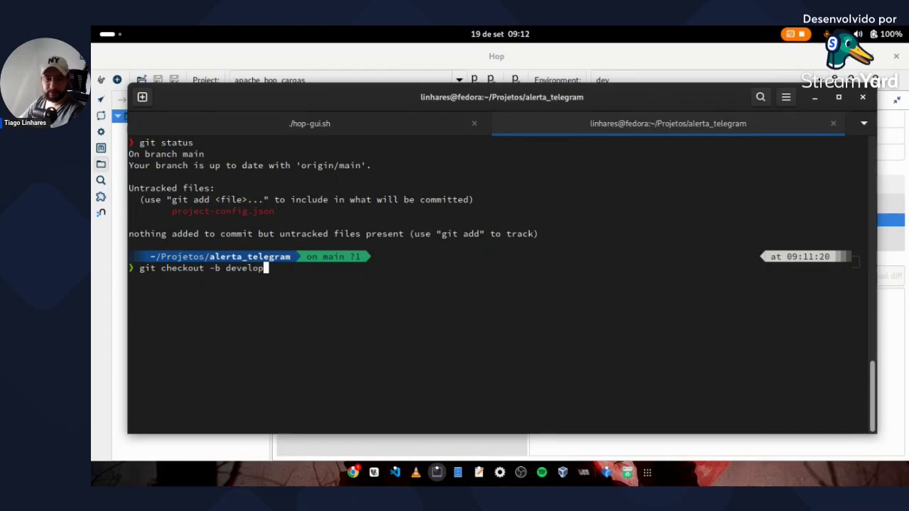
key("Return")
- List the repository's contents in long format with ls -l and return to Hop
type("ls -l")
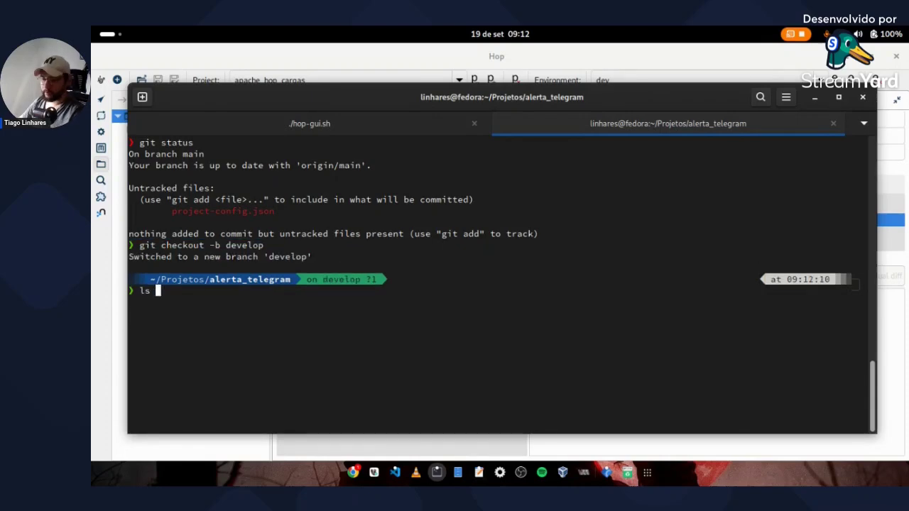
key("Return")
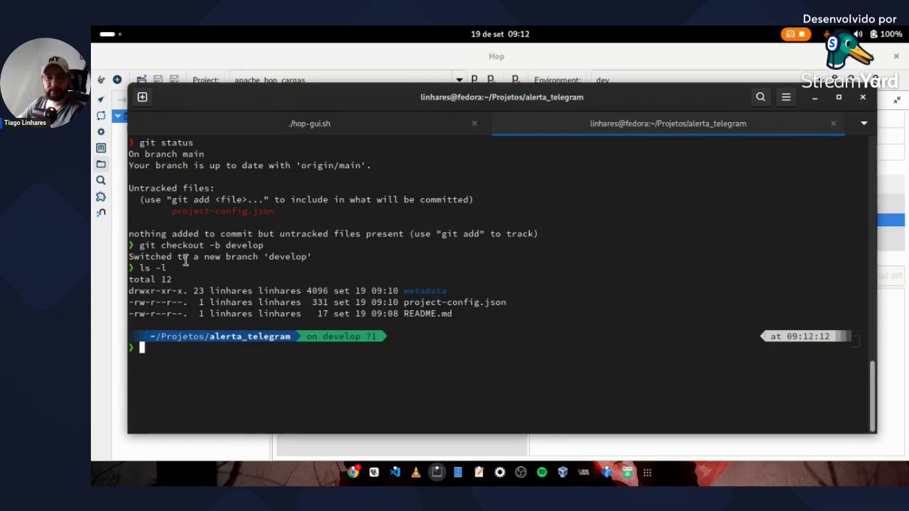
left_click(815, 98)
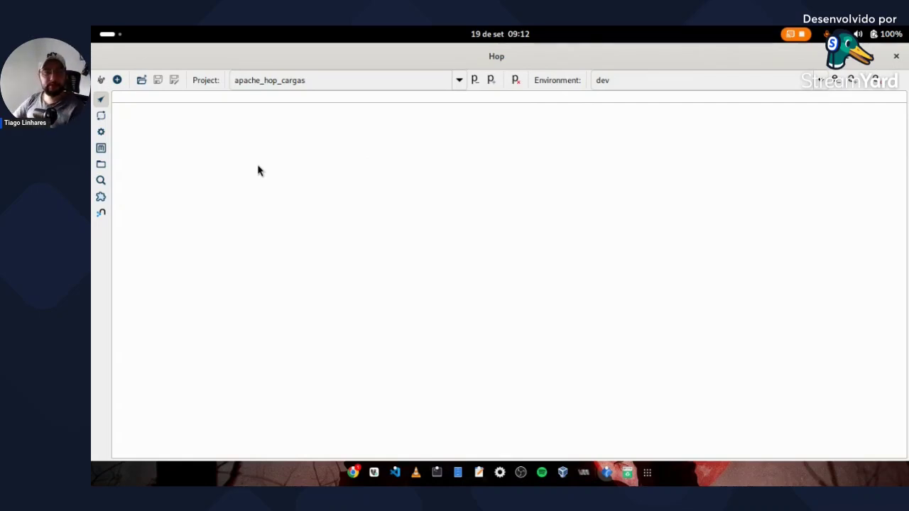
- Create a new workflow in the project and move its Start action slightly lower on the canvas
left_click(117, 79)
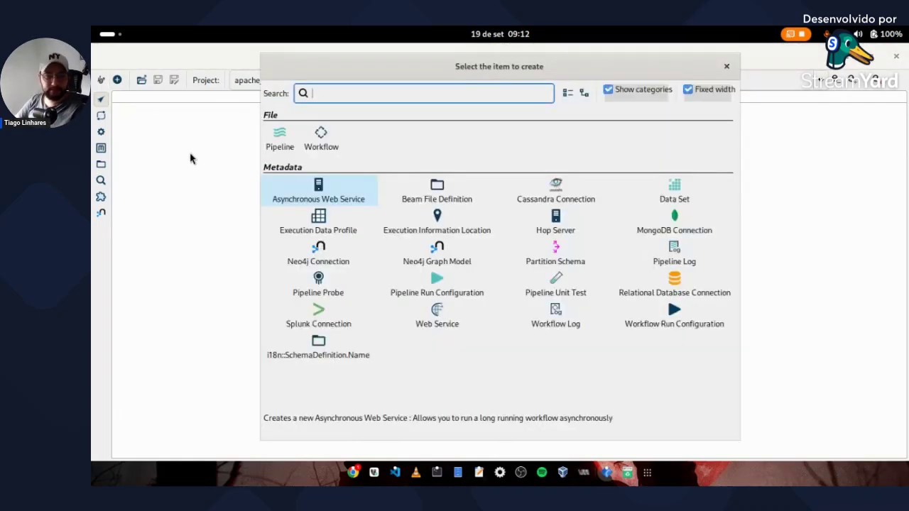
left_click(323, 136)
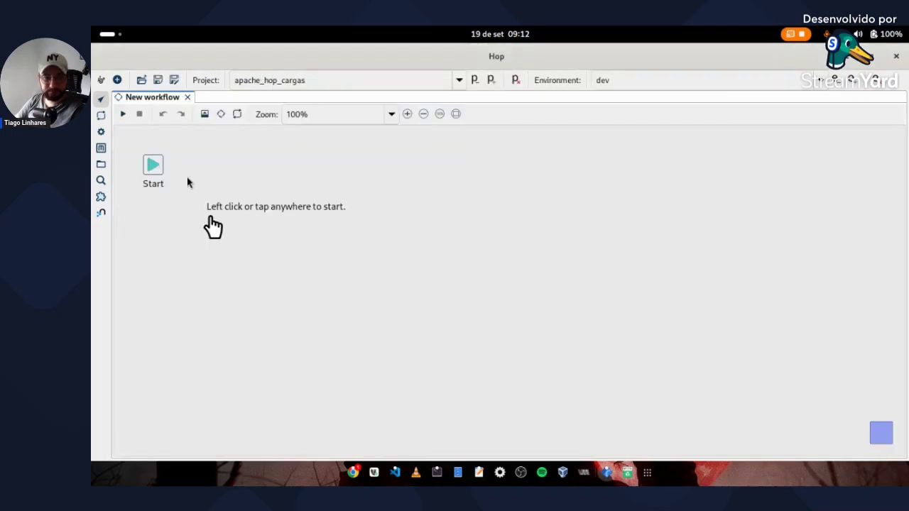
left_click_drag(155, 169, 154, 196)
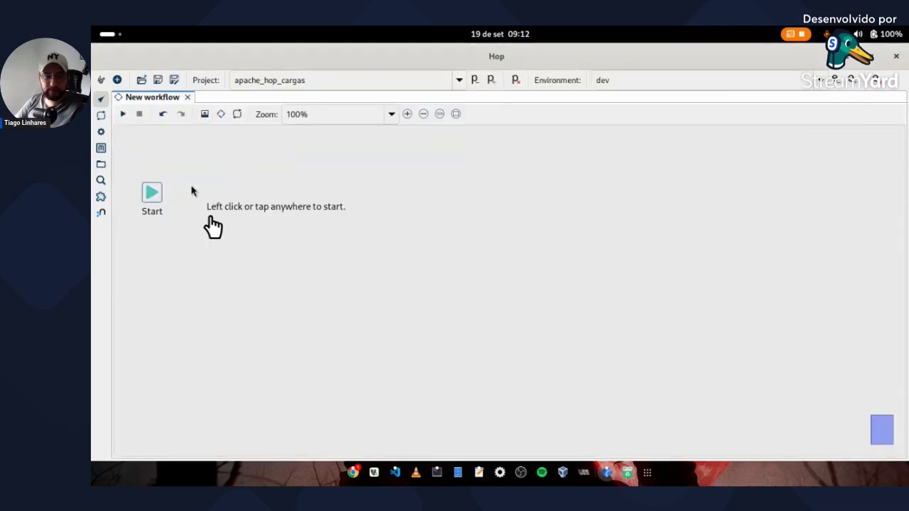
- Add a Success action to the workflow canvas, beside the Start action
left_click(178, 154)
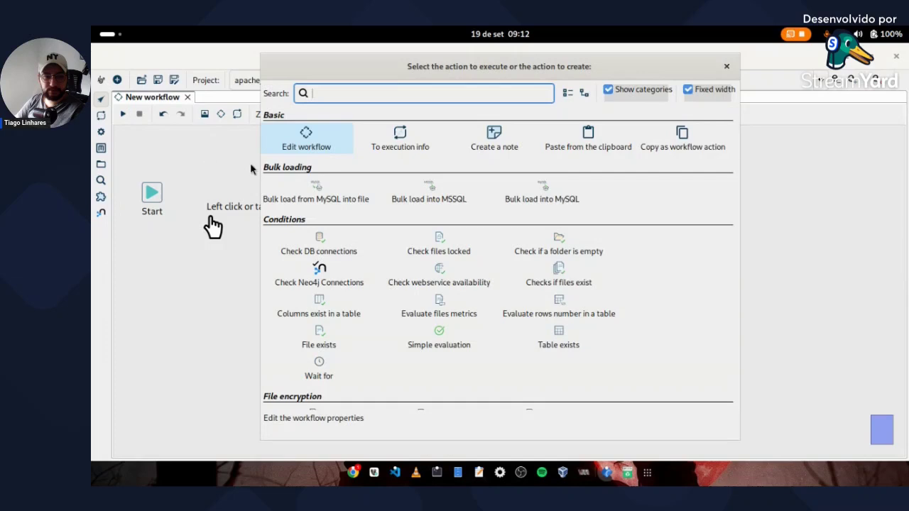
type("su")
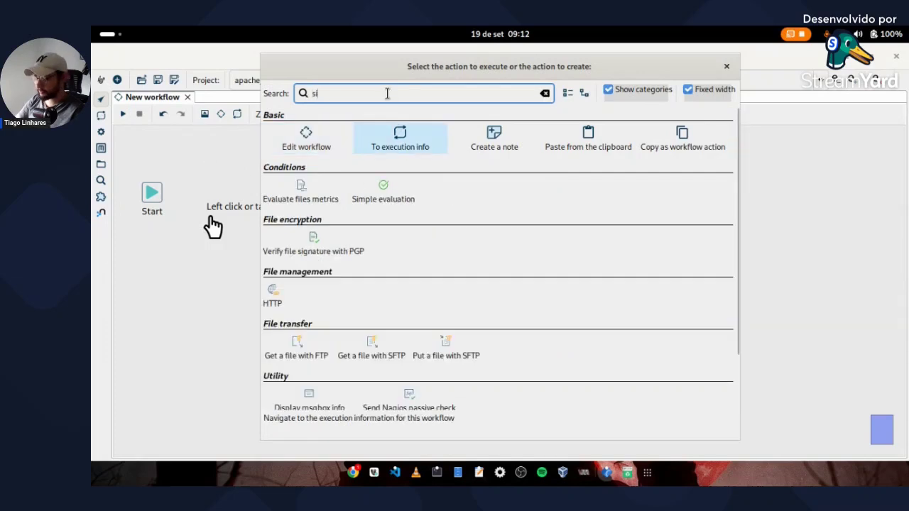
key("Return")
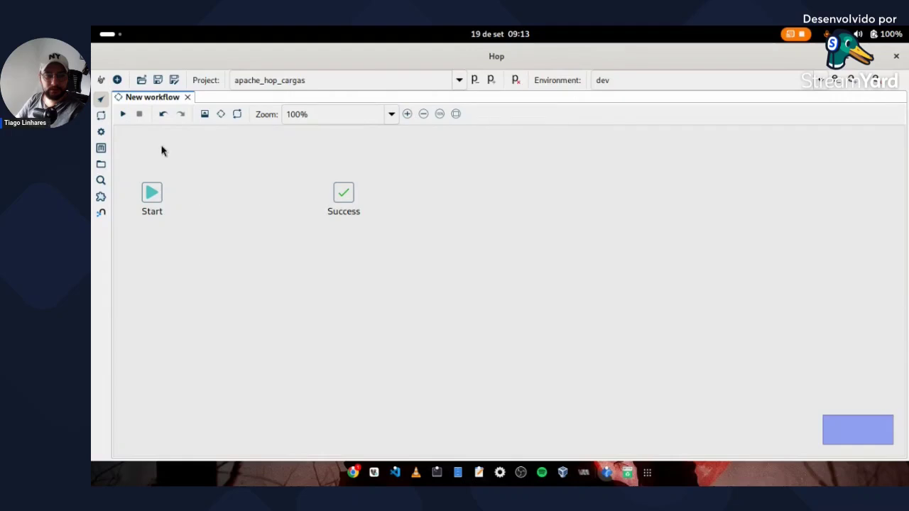
- Start saving the workflow in the alerta_telegram project folder and create a folder named cargas there
left_click(157, 80)
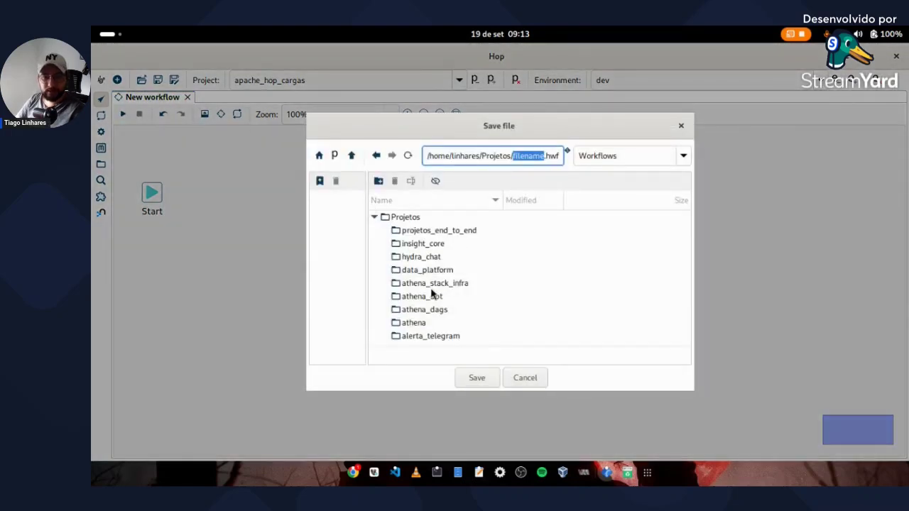
left_click(433, 337)
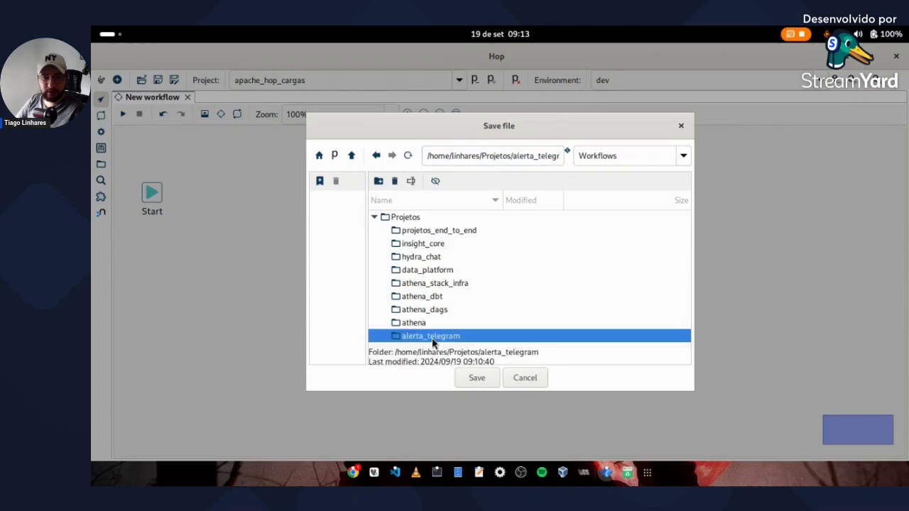
double_click(433, 338)
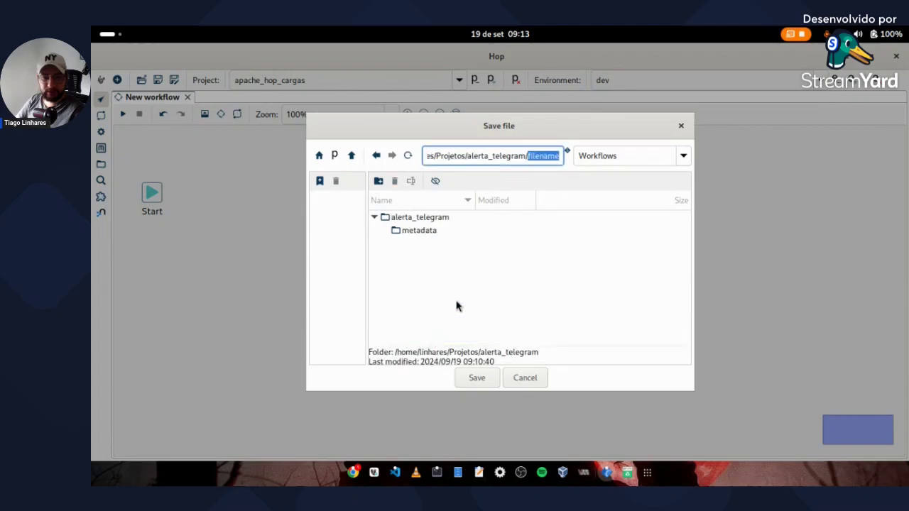
left_click(378, 181)
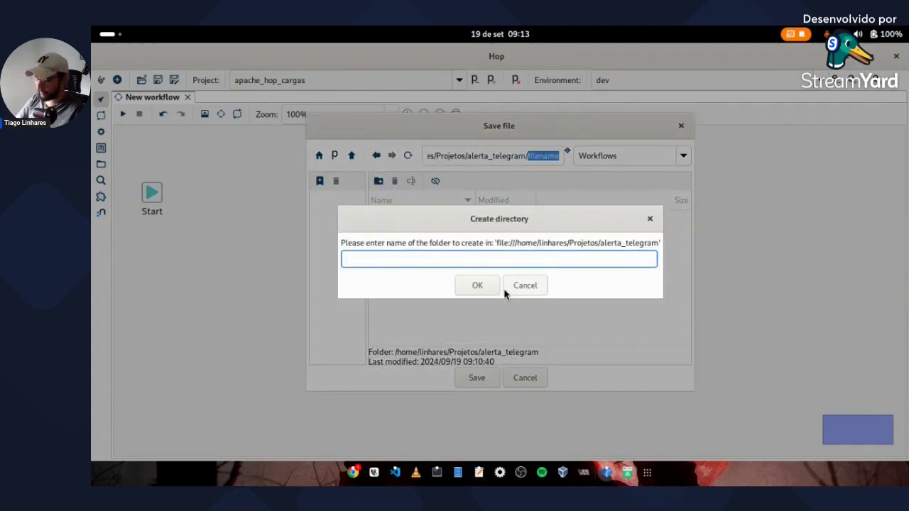
type("cargas")
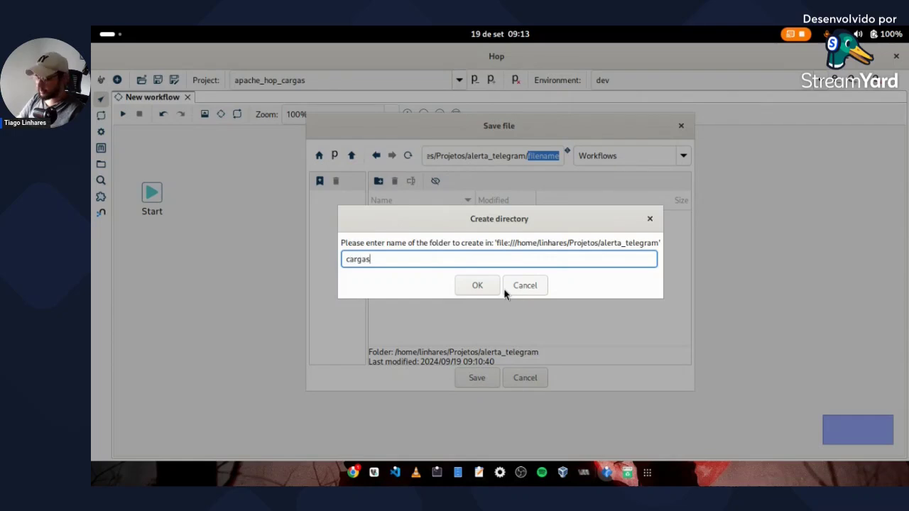
key("Return")
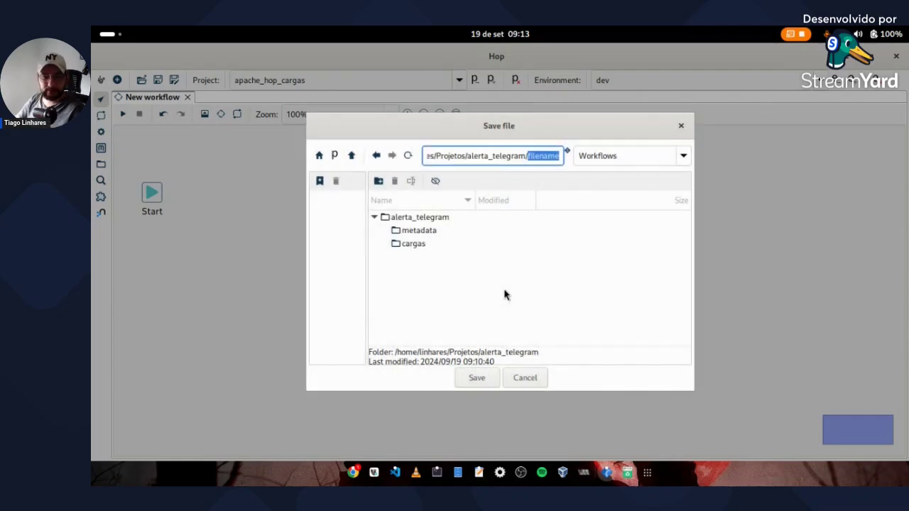
- Open the cargas folder and create a subfolder named alerta_telegram inside it
double_click(413, 243)
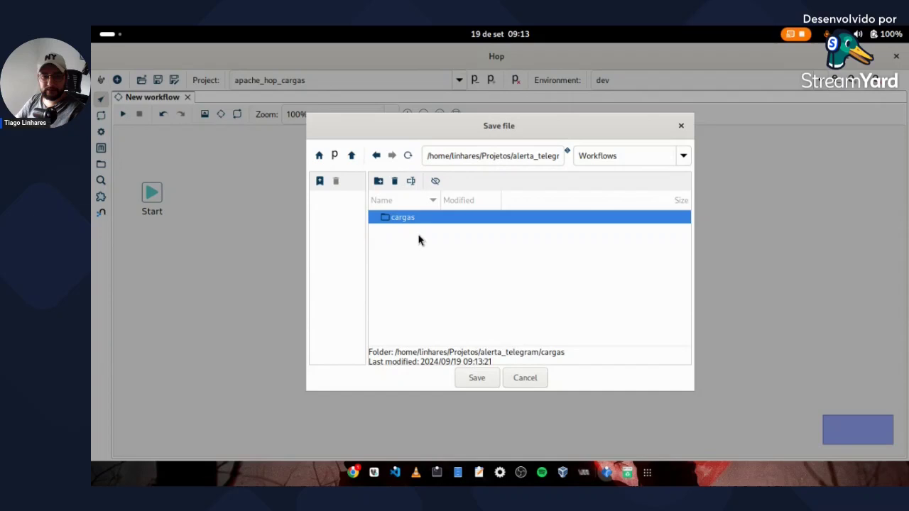
left_click(378, 182)
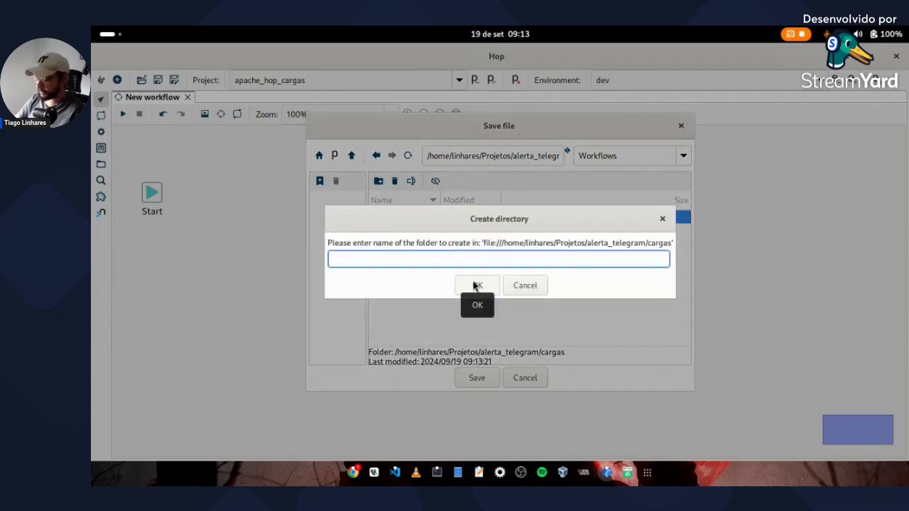
type("alerta_tele")
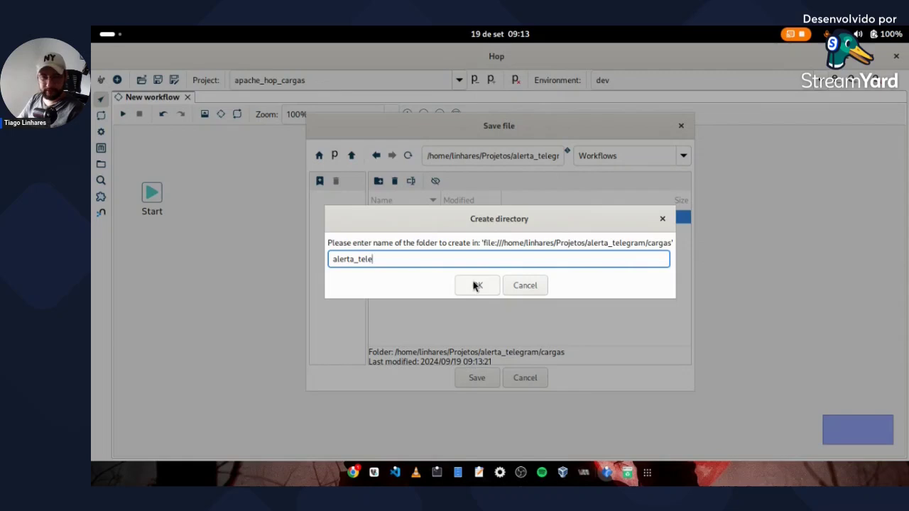
type("gram")
left_click(476, 285)
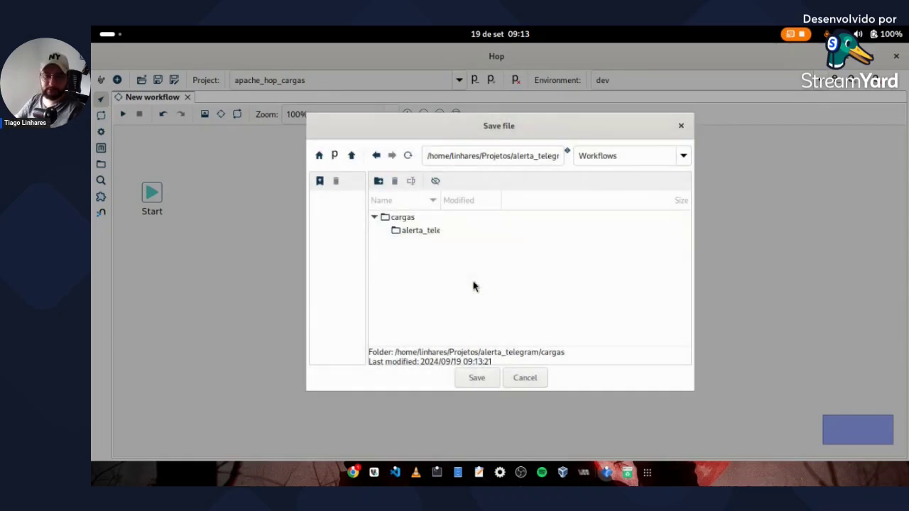
- Save the workflow under the name master in the cargas/alerta_telegram folder
left_click(417, 231)
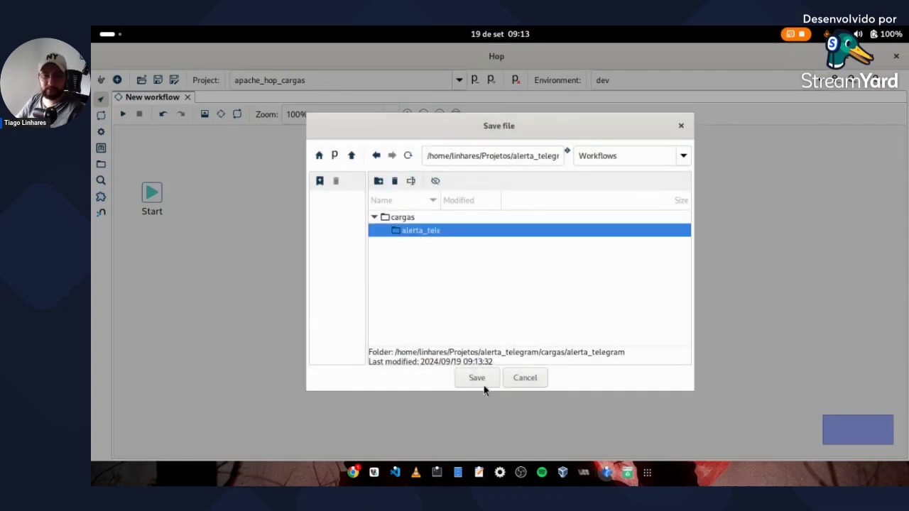
double_click(418, 231)
key("Left")
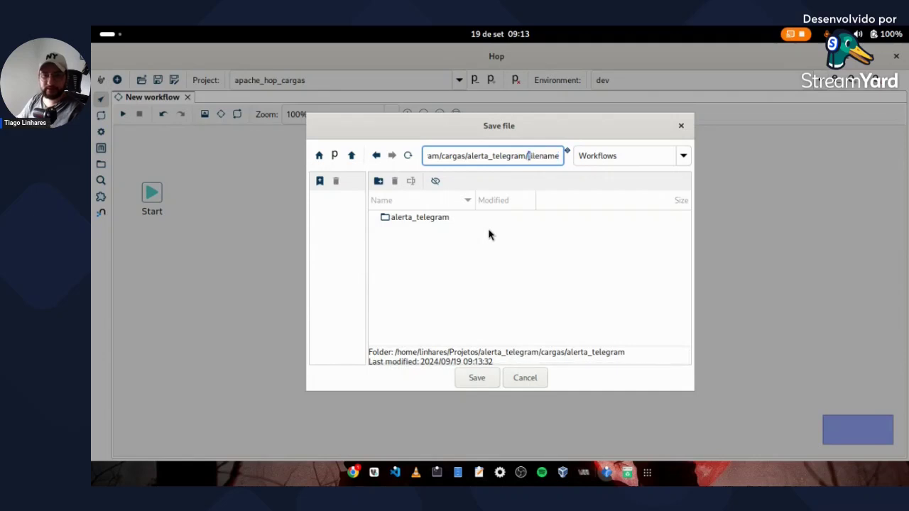
key("shift+Right")
key("shift+Right")
key("shift+Right")
key("shift+Right")
key("shift+Right")
key("shift+Right")
key("shift+Right")
key("shift+Right")
key("shift+Right")
key("shift+Right")
key("shift+Right")
key("shift+Right")
key("shift+Left")
key("shift+Left")
key("shift+Left")
key("shift+Left")
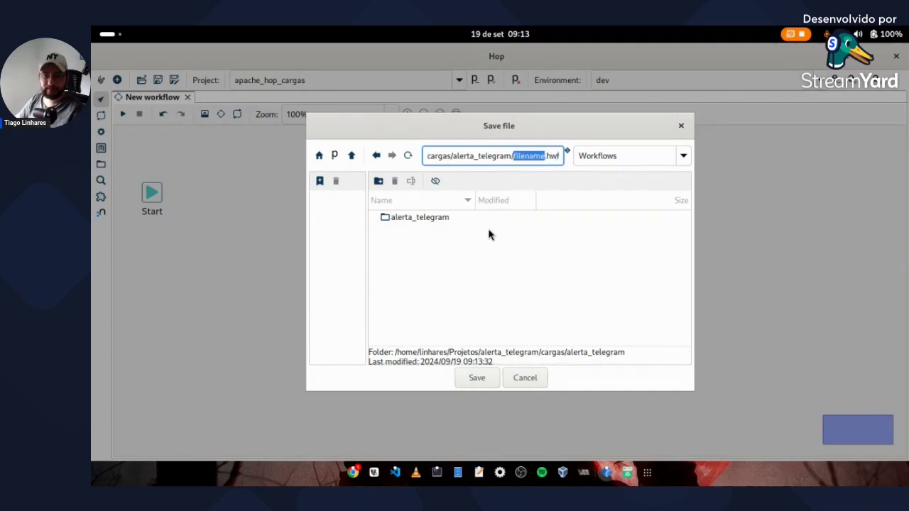
key("BackSpace")
type("master")
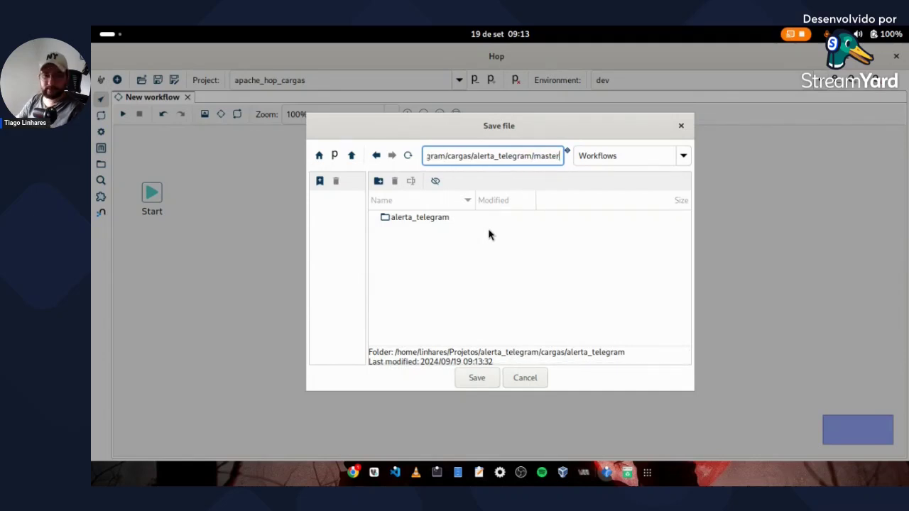
left_click(475, 376)
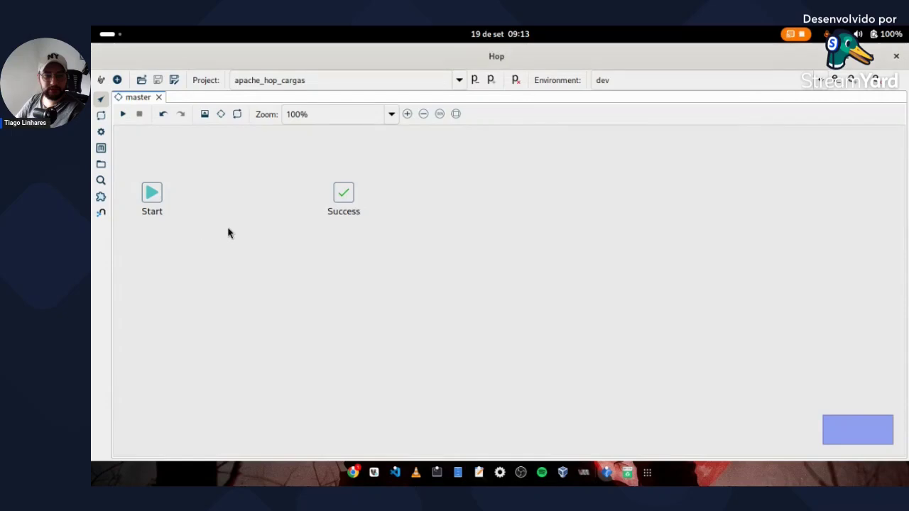
left_click(290, 224)
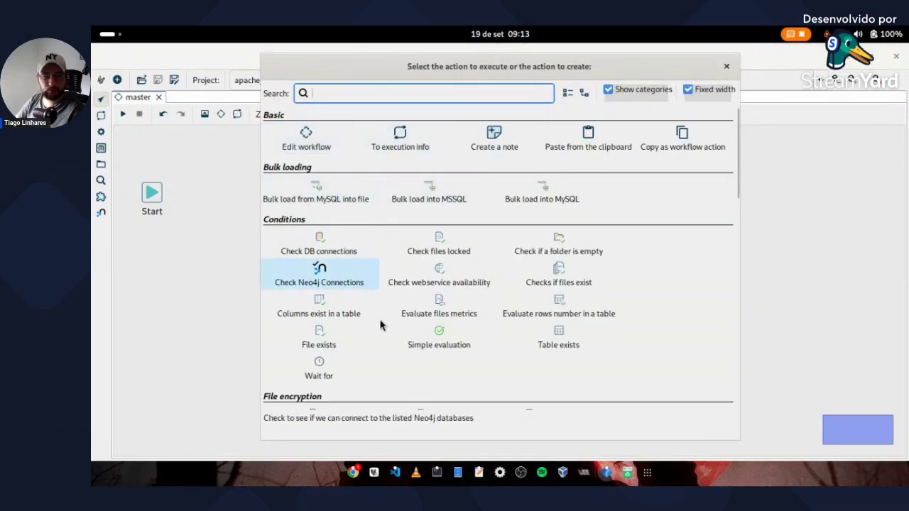
scroll(379, 323, "down", 4)
scroll(379, 325, "up", 4)
left_click(174, 257)
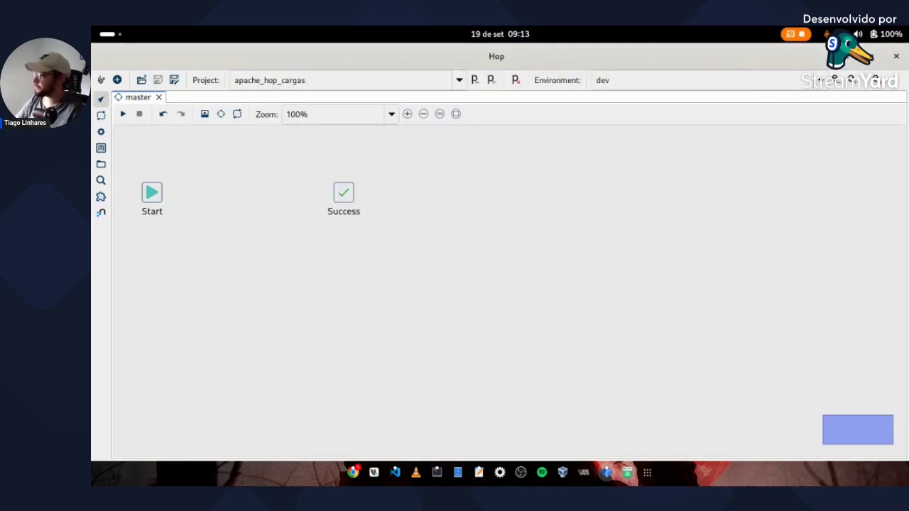
- Switch to Excalidraw in the browser and delete the whole existing diagram
key("alt+Tab")
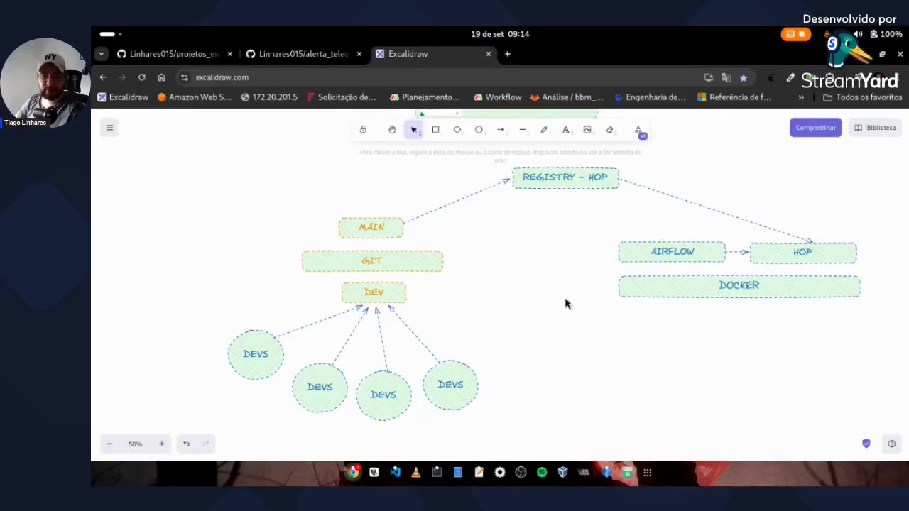
key("ctrl+a")
key("Delete")
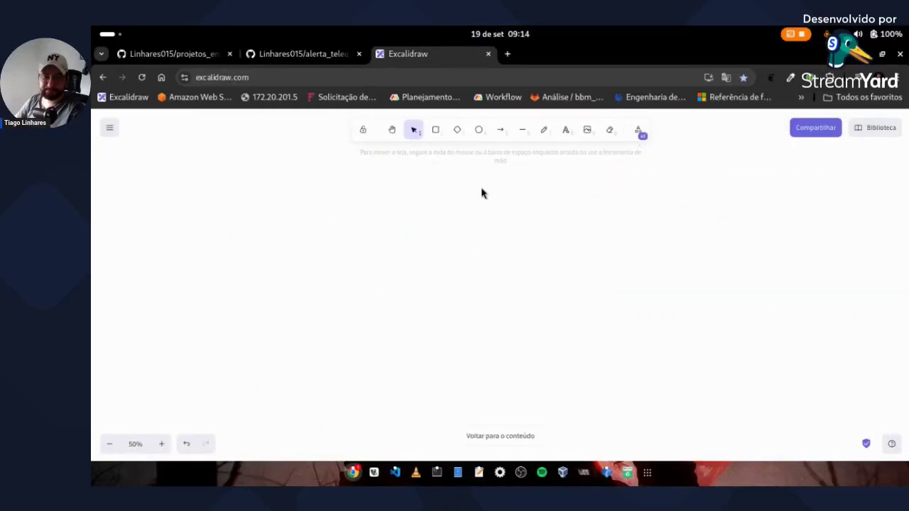
- Draw a rounded rectangle on the empty canvas and label it "pegar o email"
left_click(436, 130)
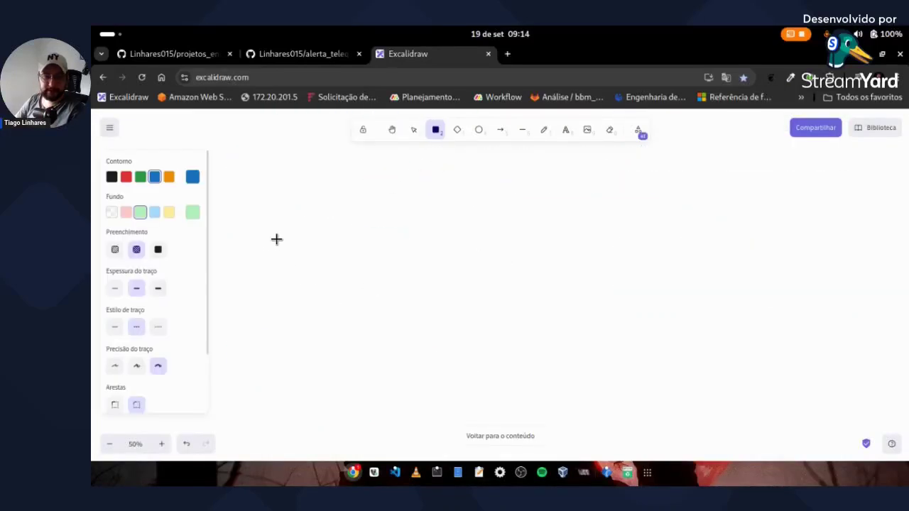
left_click_drag(276, 239, 349, 279)
double_click(331, 273)
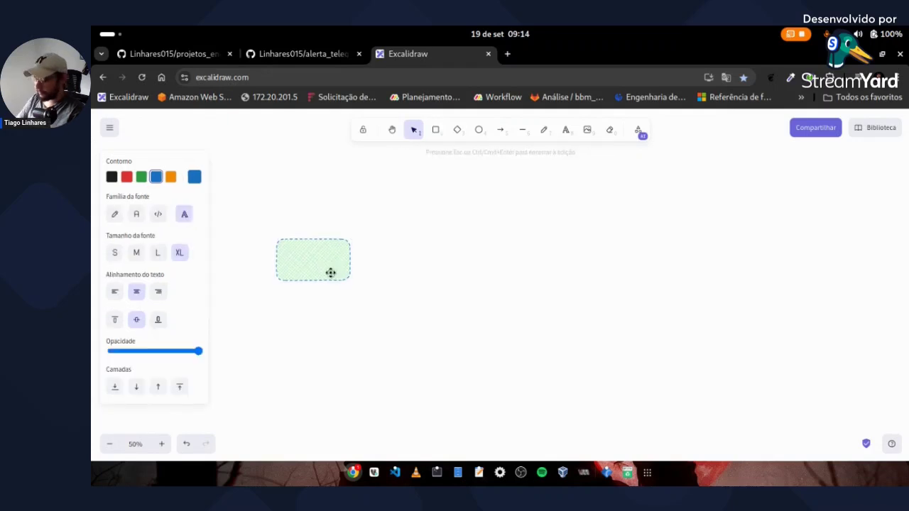
type("pegar o rmna")
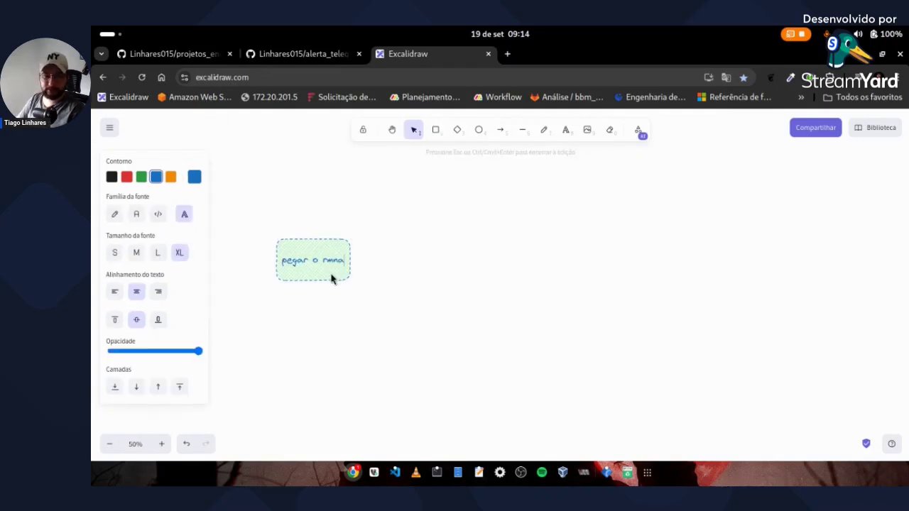
key("BackSpace")
key("BackSpace")
key("BackSpace")
key("BackSpace")
type("email")
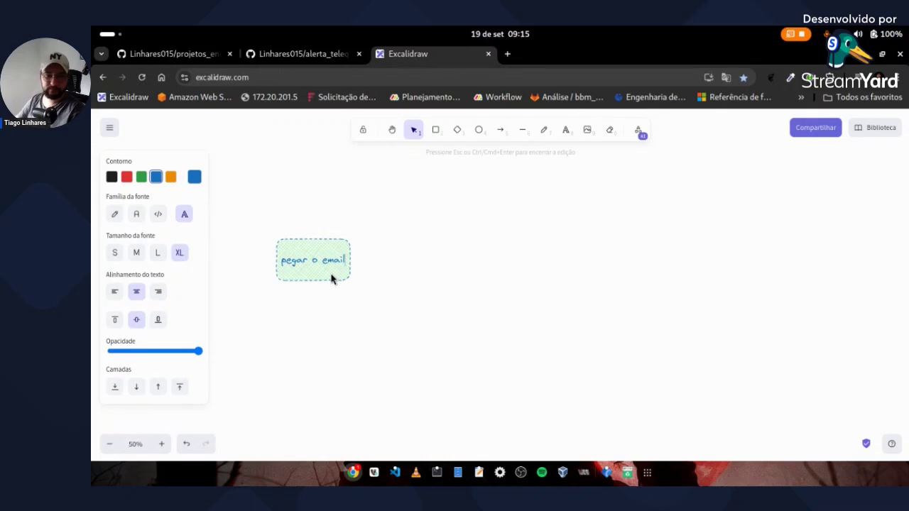
key("Escape")
- Duplicate the "pegar o email" box to its right, relabel the copy "tratar o email" and nudge it level with the first box
left_click_drag(331, 278, 431, 263)
double_click(432, 263)
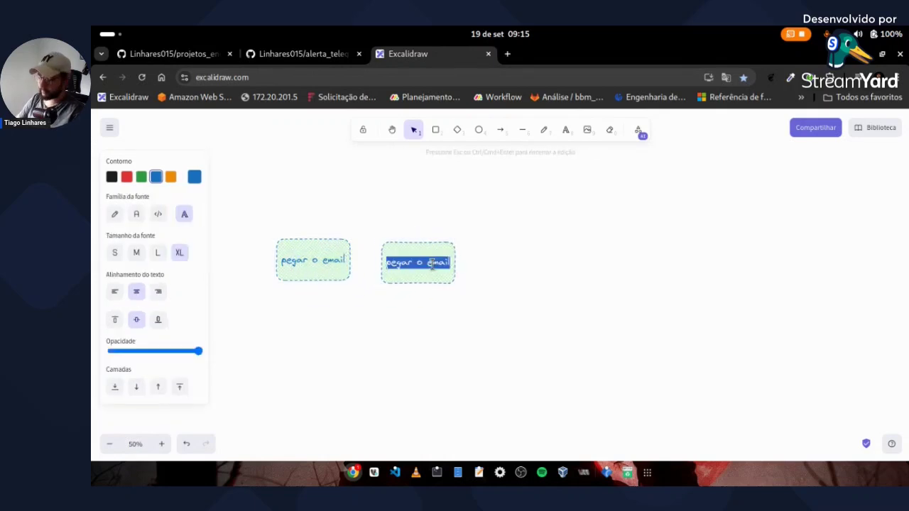
type("tratar o em")
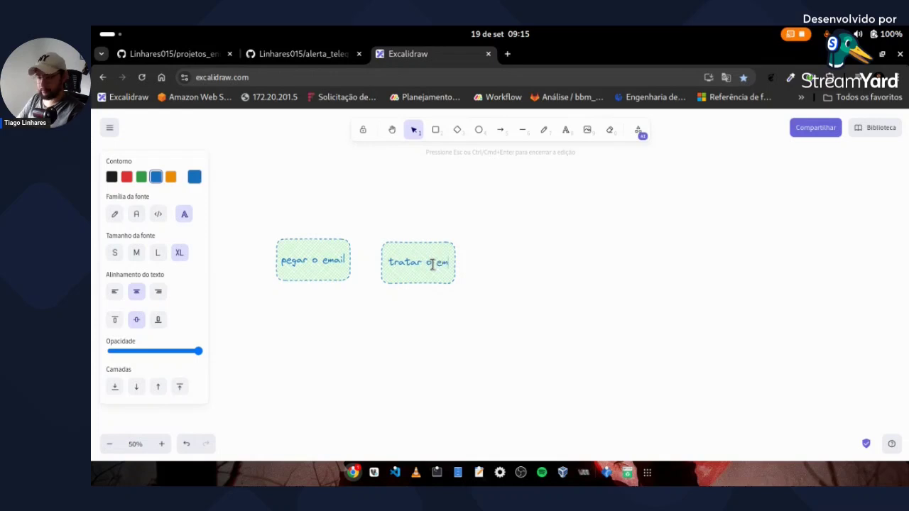
type("ail")
left_click(548, 286)
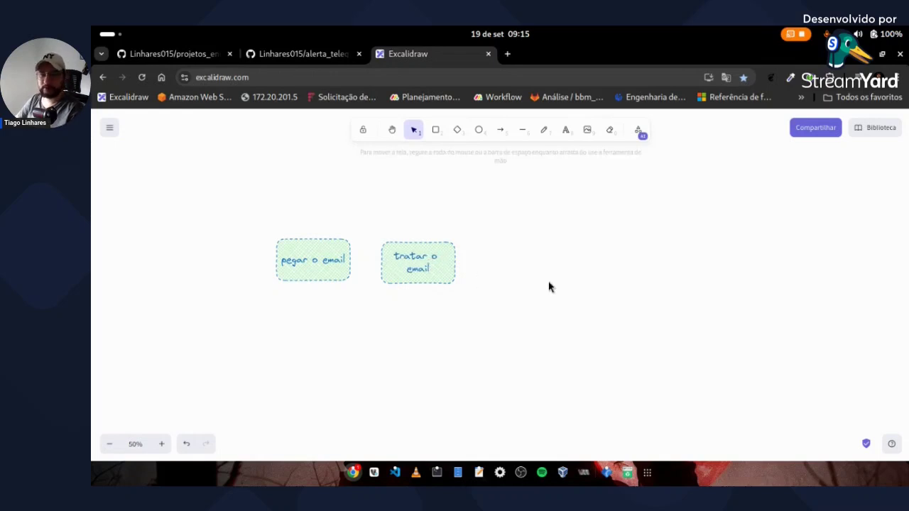
left_click(433, 266)
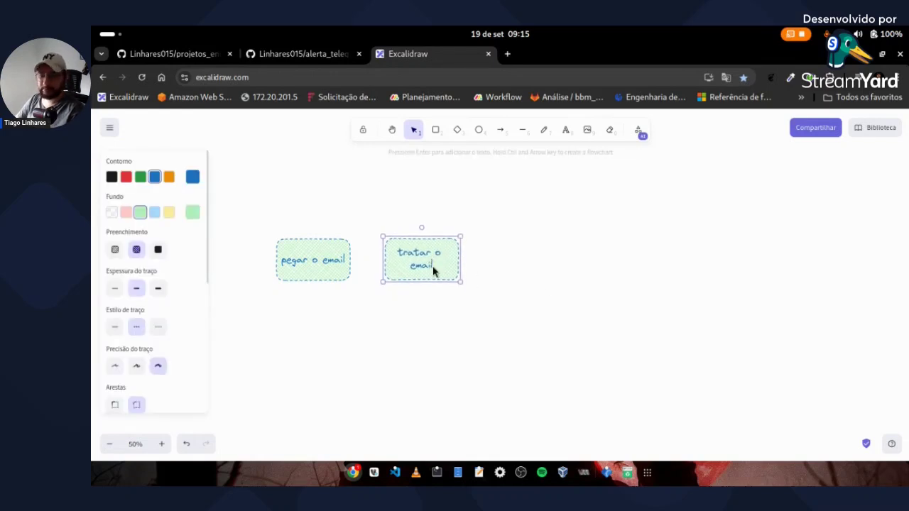
- Duplicate the "tratar o email" box to its right and relabel the copy "salvar a saida"
left_click_drag(434, 270, 531, 264, "alt")
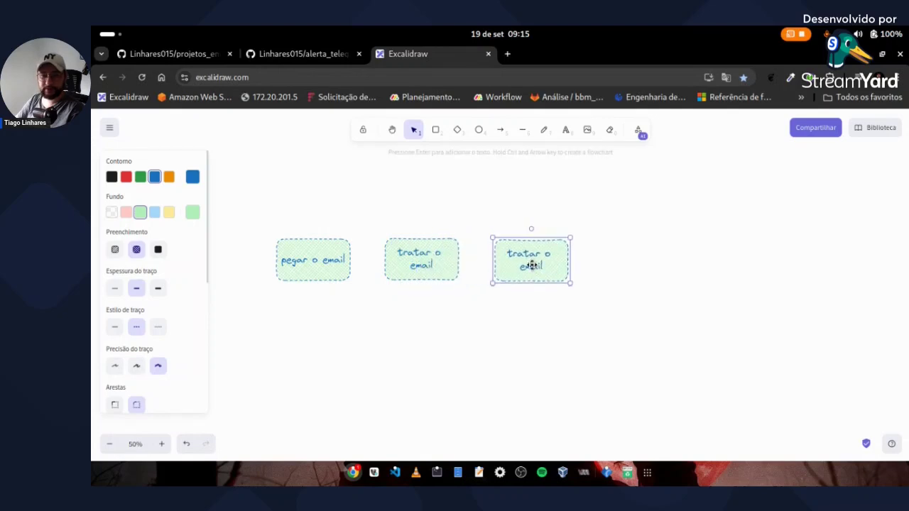
double_click(531, 264)
type("salvar")
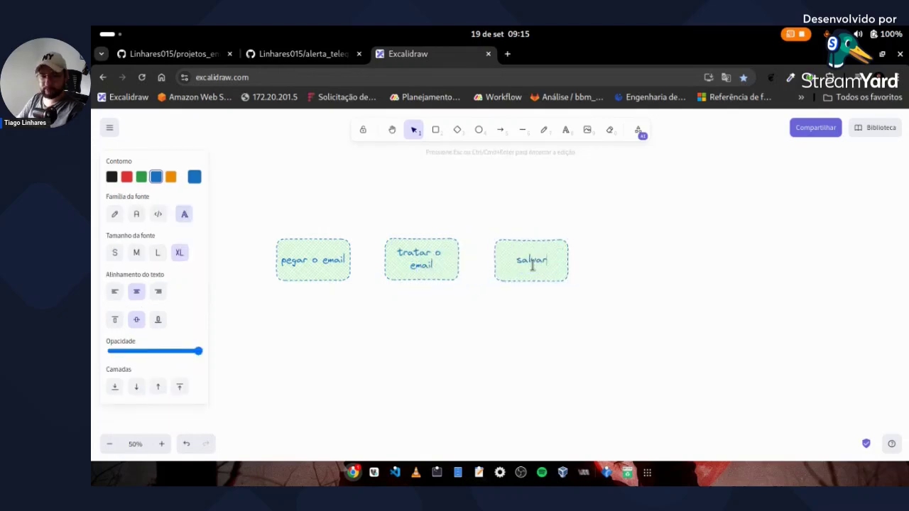
type(" a saida")
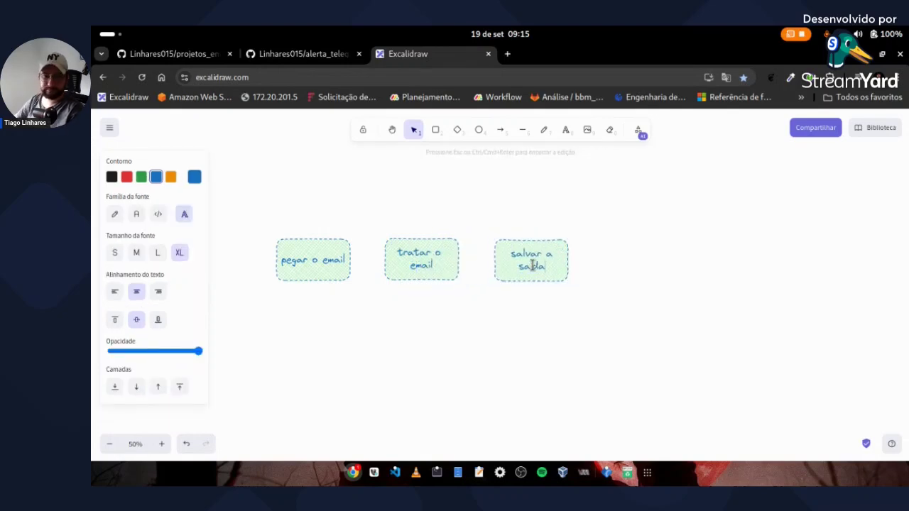
left_click(584, 307)
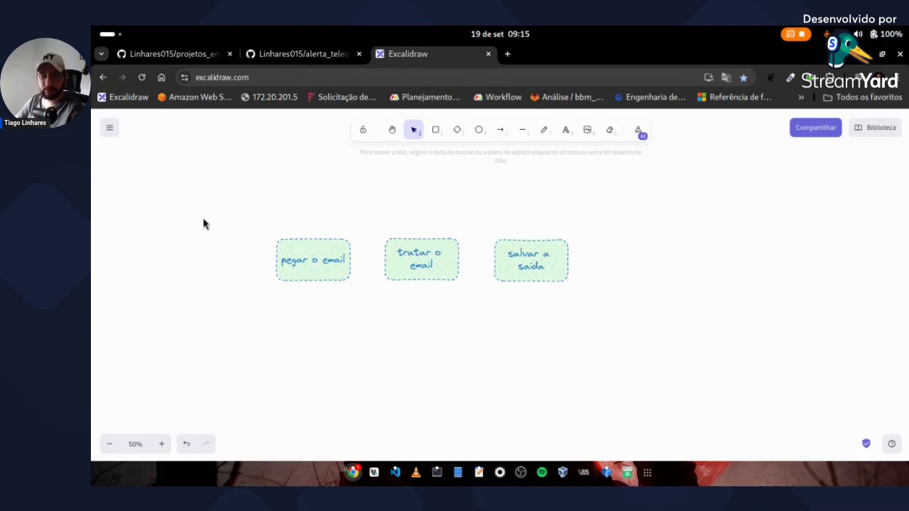
- Connect the three boxes in sequence with arrows, from "pegar o email" to "tratar o email" and from there to "salvar a saida"
left_click_drag(206, 217, 689, 324)
left_click(430, 310)
left_click(500, 129)
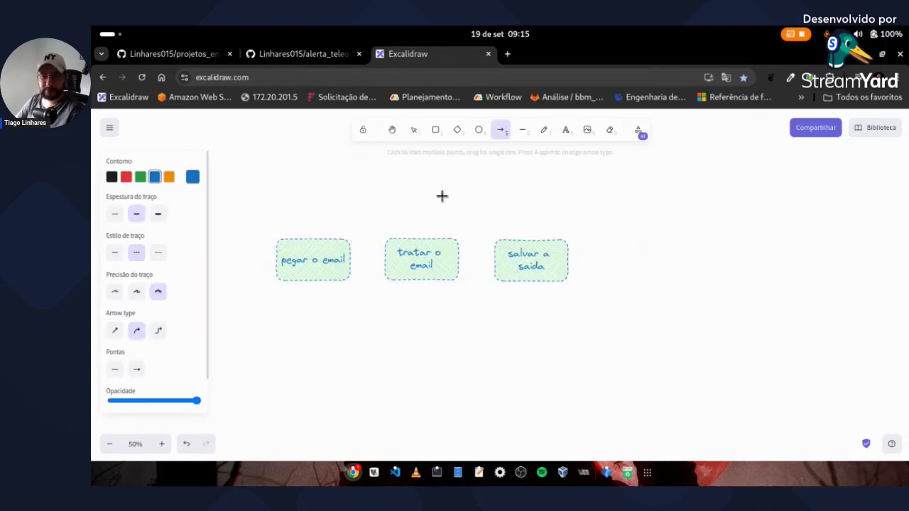
left_click_drag(348, 260, 384, 259)
left_click(499, 129)
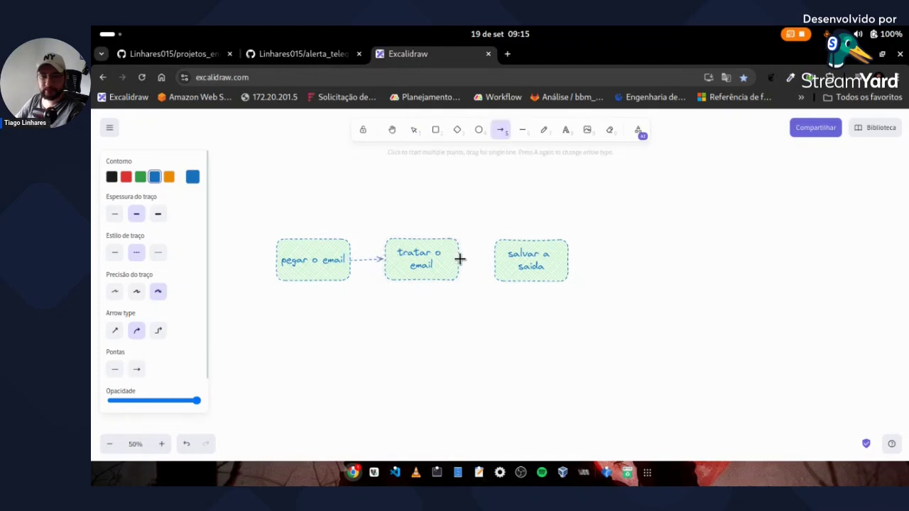
left_click_drag(461, 260, 494, 260)
left_click(533, 260)
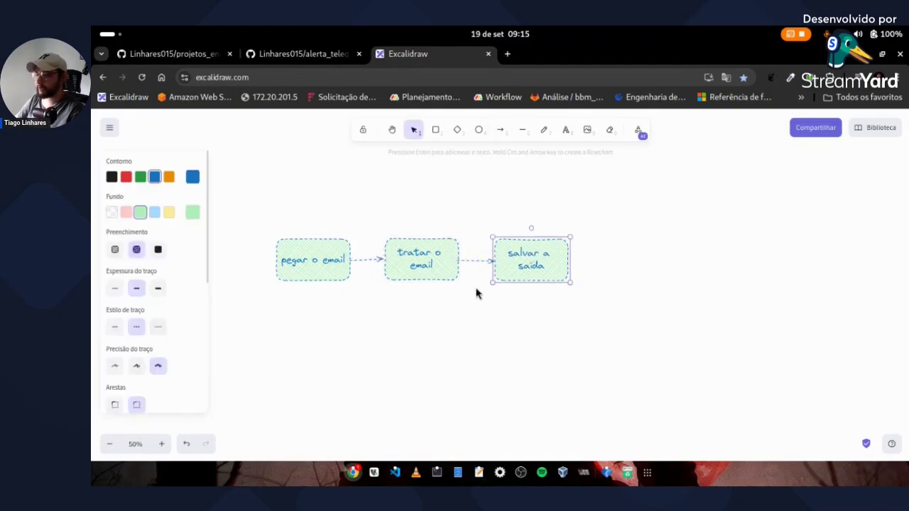
left_click(574, 326)
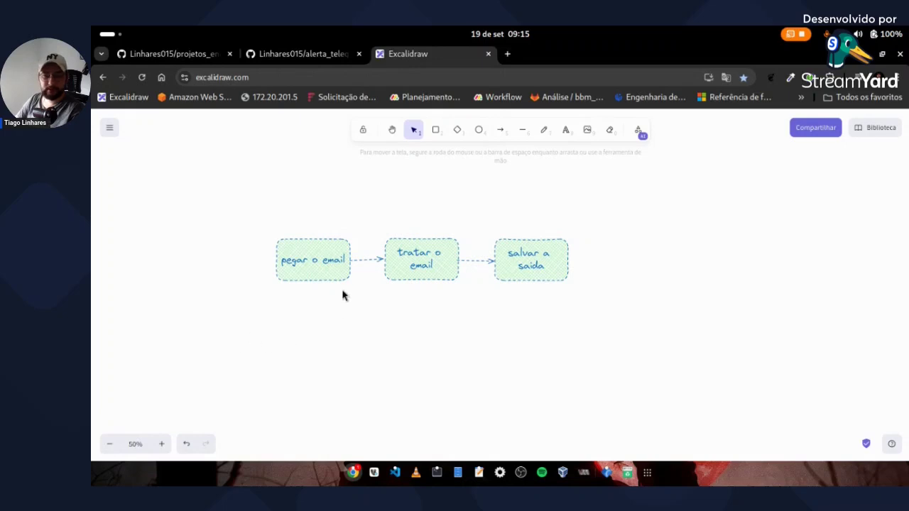
- Duplicate the "salvar a saida" box below the "pegar o email" box and relabel the copy "enviar alerta telegram"
left_click(435, 129)
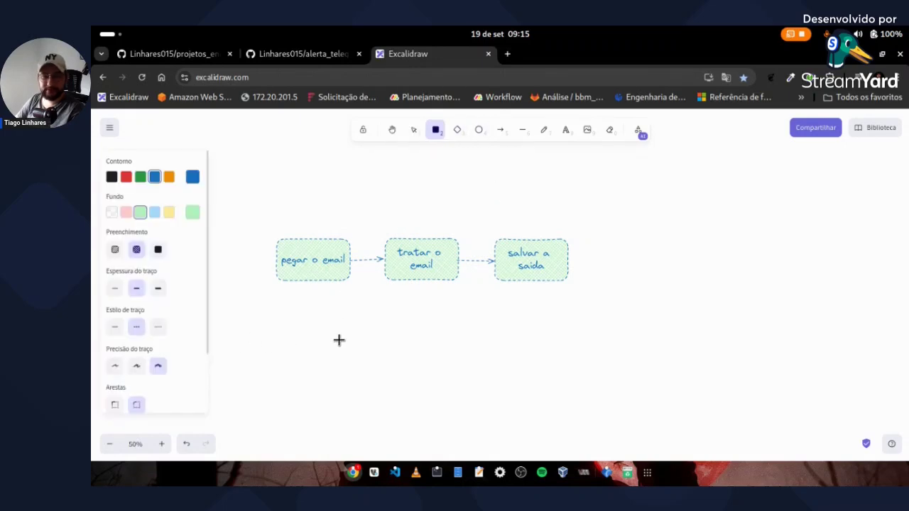
key("Escape")
left_click(516, 273)
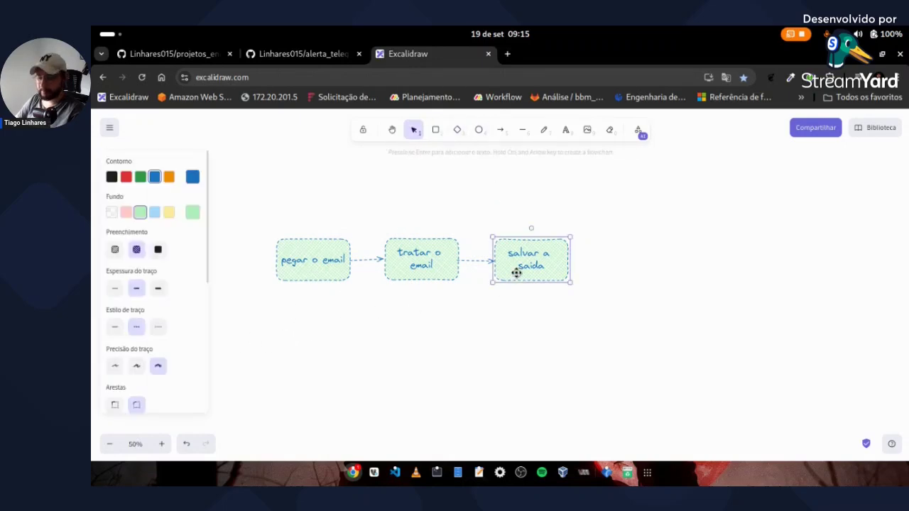
left_click_drag(517, 274, 316, 335)
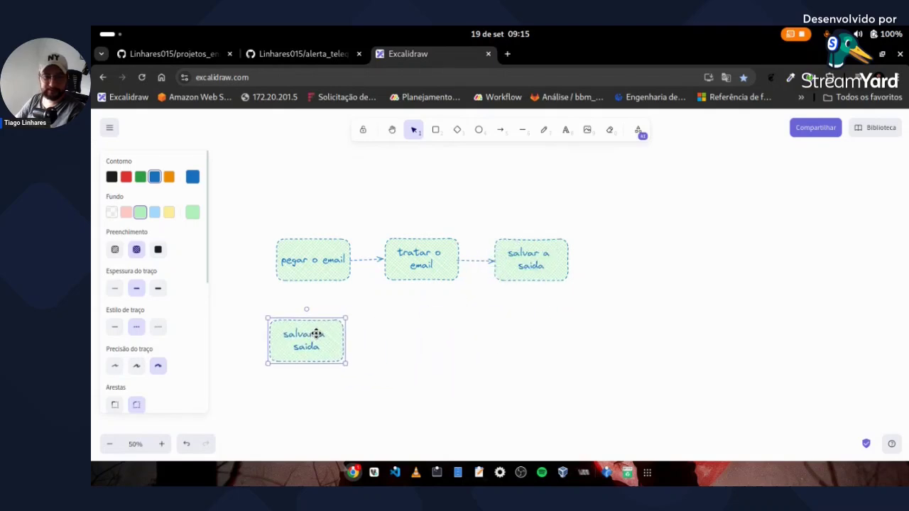
double_click(316, 339)
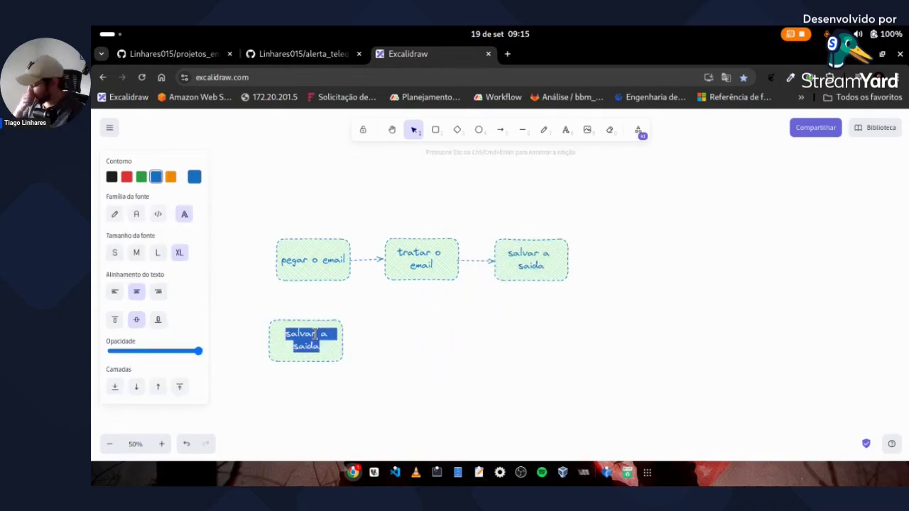
type("envi")
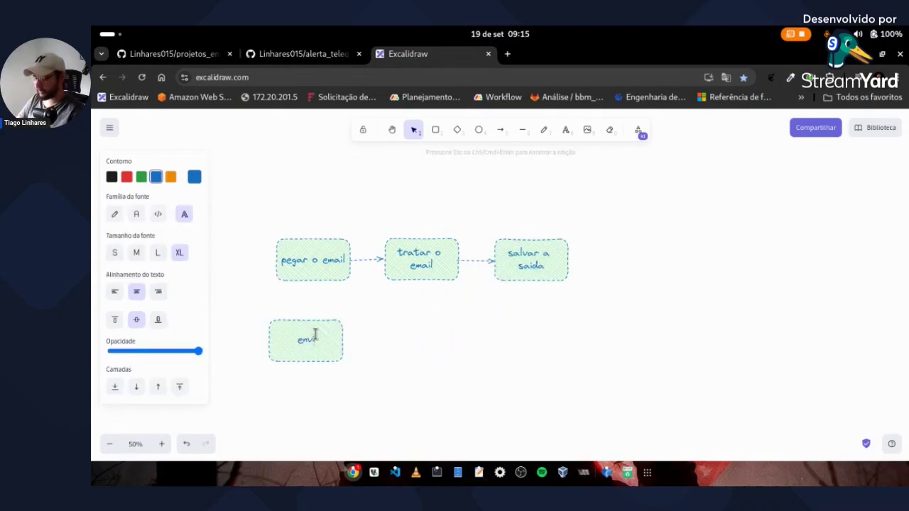
type("ar alert")
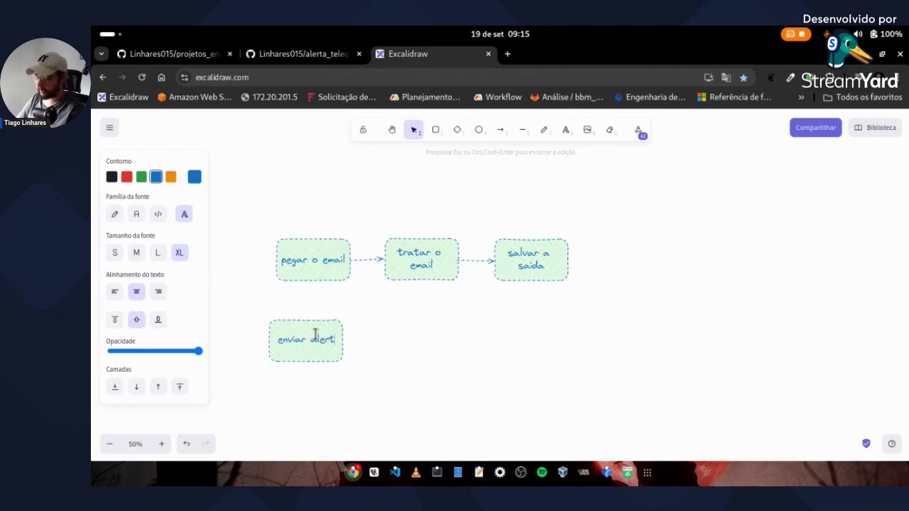
type("a telegram")
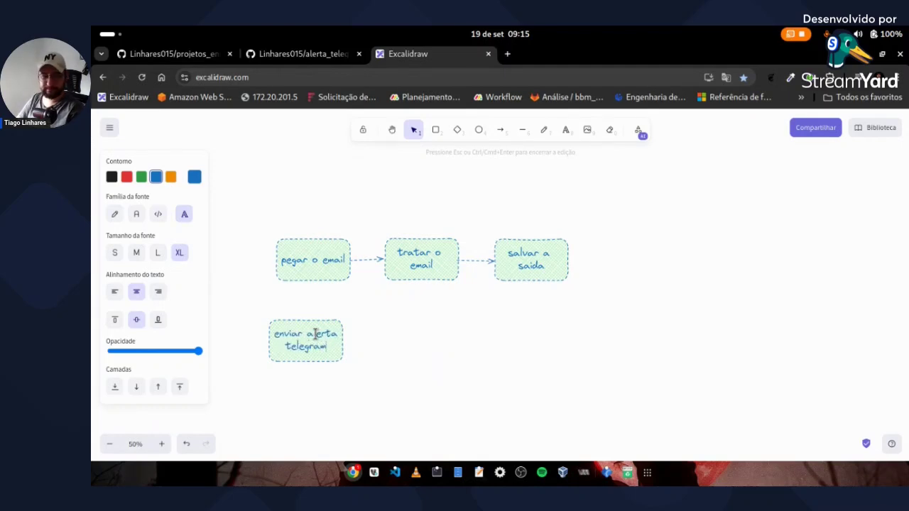
left_click(491, 398)
left_click(314, 345)
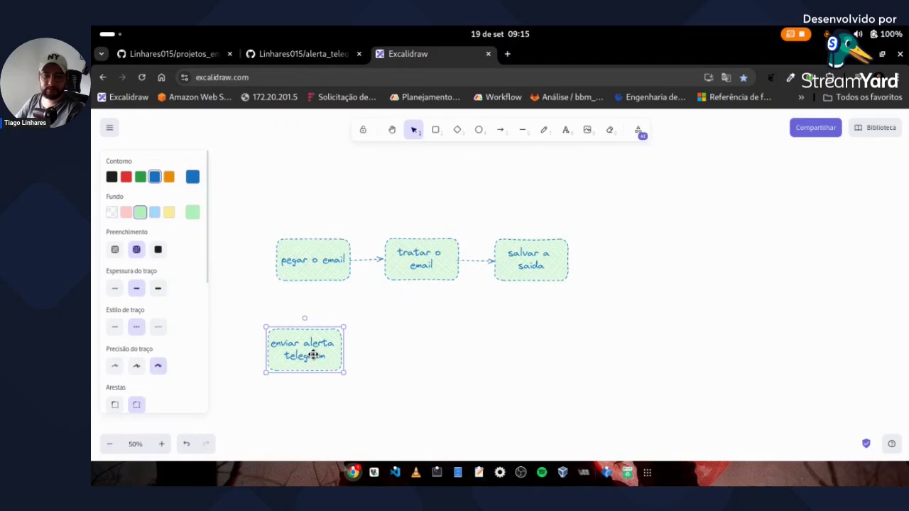
- Draw an arrow from the underside of "salvar a saida" to the top of "enviar alerta telegram"
left_click(500, 130)
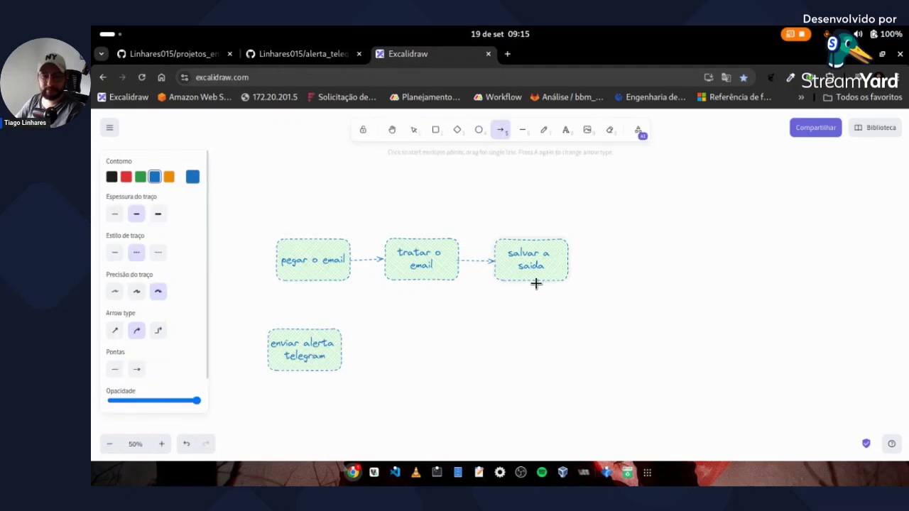
mouse_move(535, 280)
left_mouse_down()
mouse_move(335, 301)
mouse_move(304, 327)
left_mouse_up()
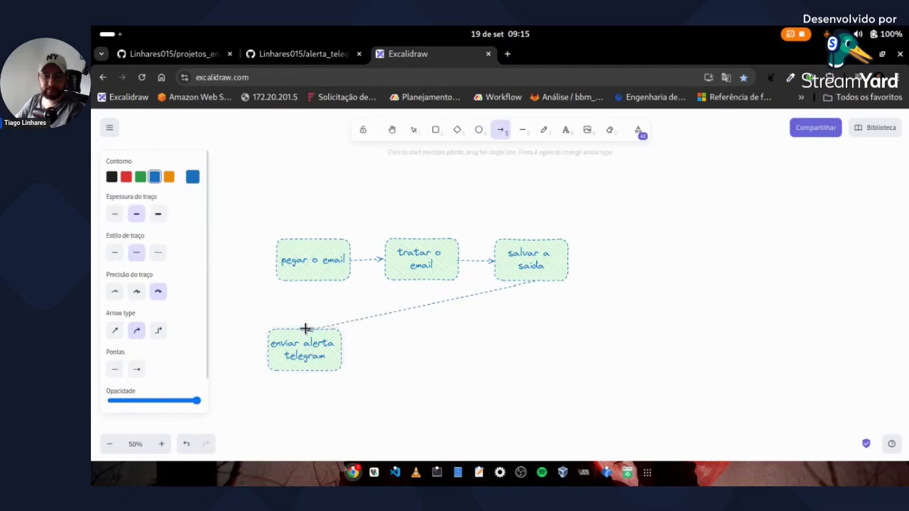
left_click(379, 341)
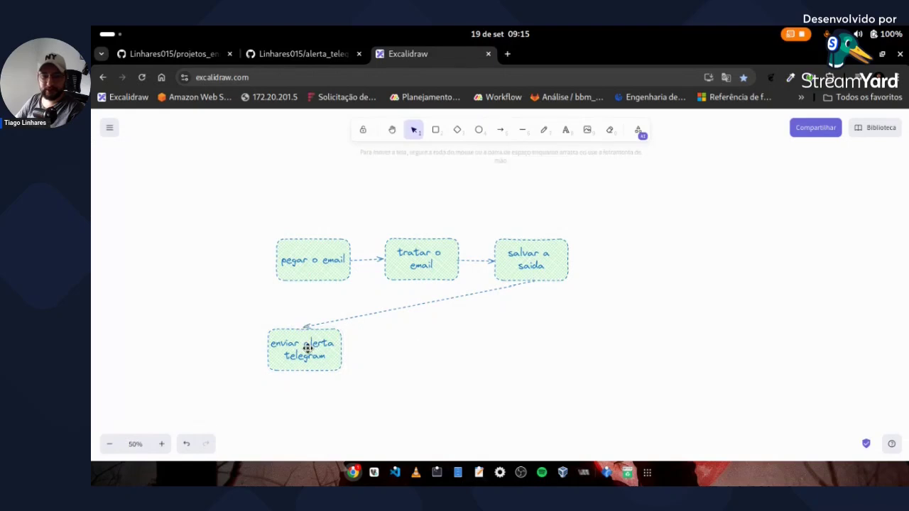
- Duplicate the "enviar alerta telegram" box to its right and relabel the copy "salvar dataa de envio"
left_click(308, 355)
left_click_drag(308, 355, 429, 357)
double_click(452, 361)
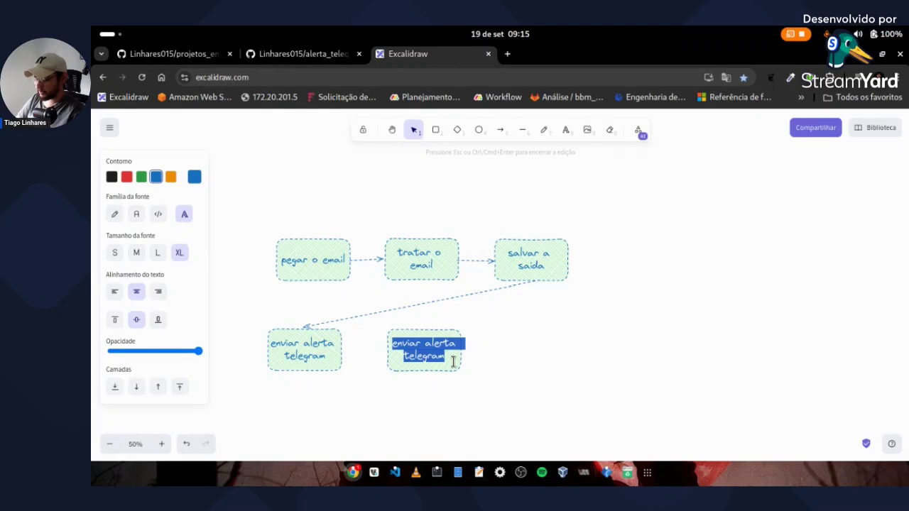
type("salvar")
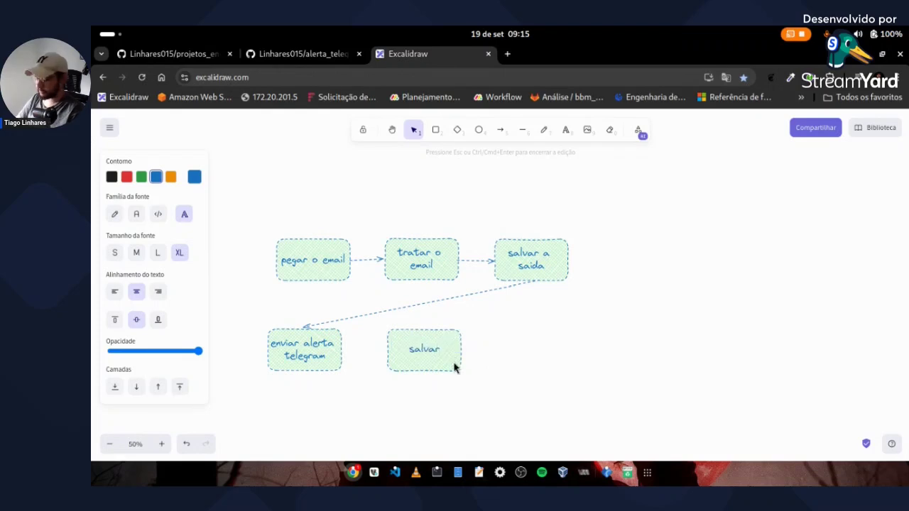
type(" dataa d")
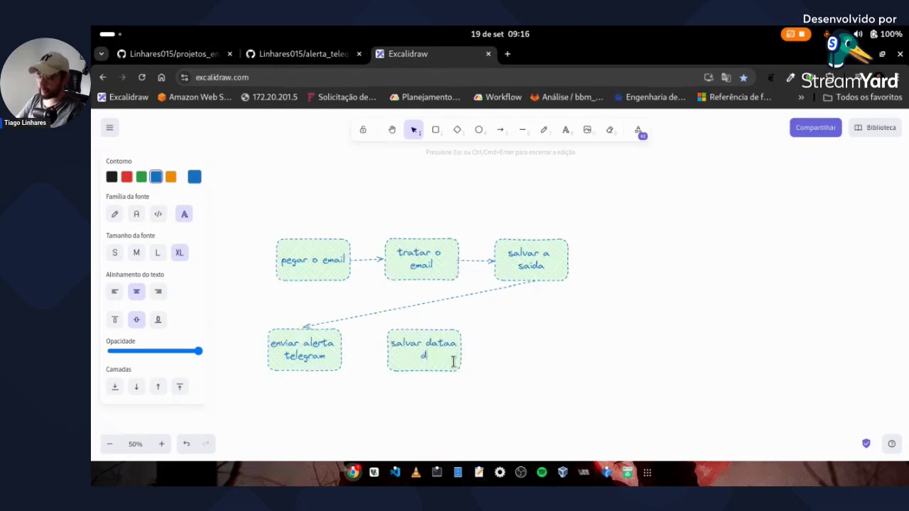
type("e envio")
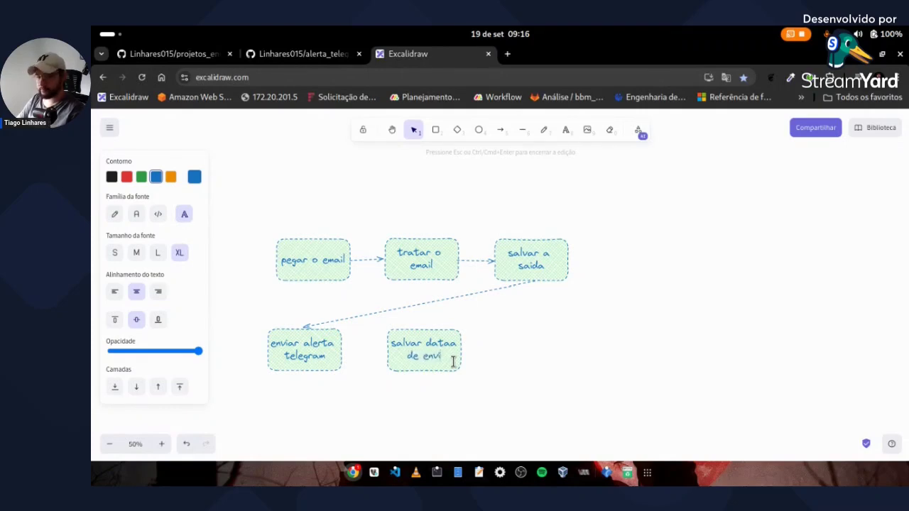
left_click(497, 369)
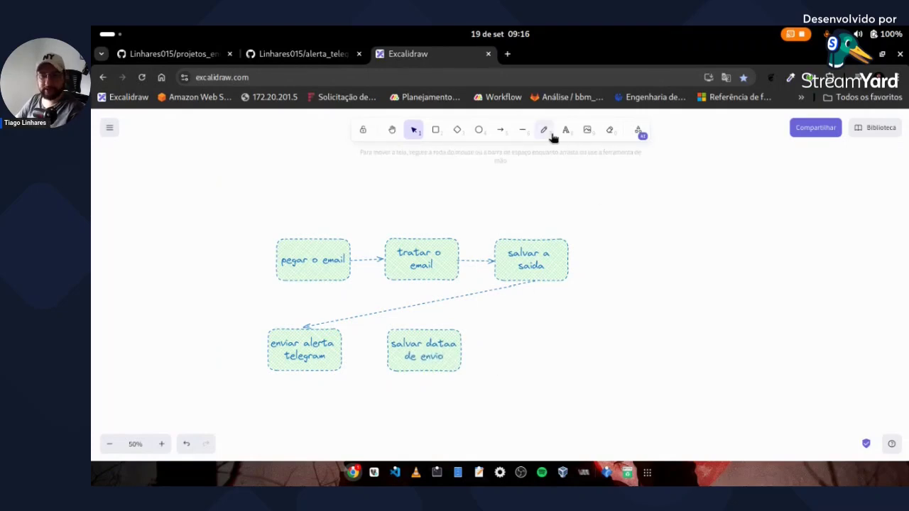
- Draw an arrow from "enviar alerta telegram" to "salvar dataa de envio" and move the latter box right, beneath "salvar a saida"
left_click(500, 130)
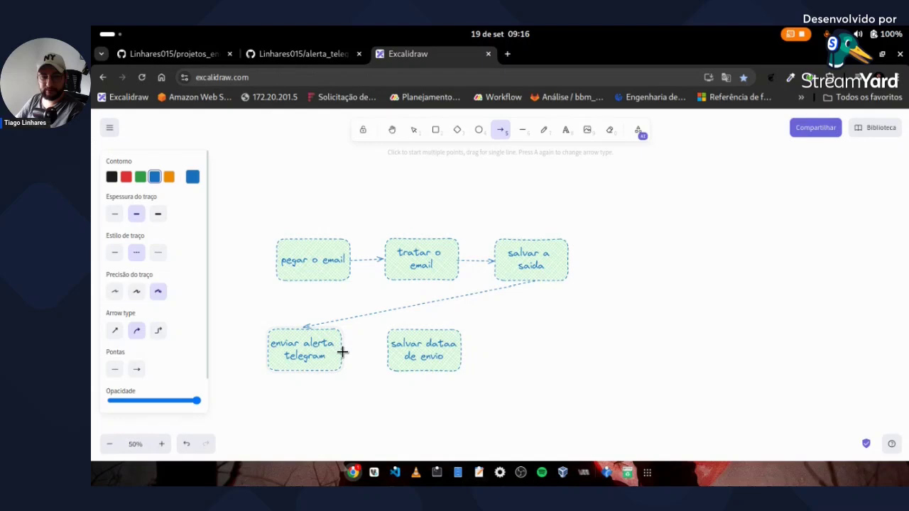
mouse_move(342, 350)
left_mouse_down()
mouse_move(395, 346)
mouse_move(384, 352)
left_mouse_up()
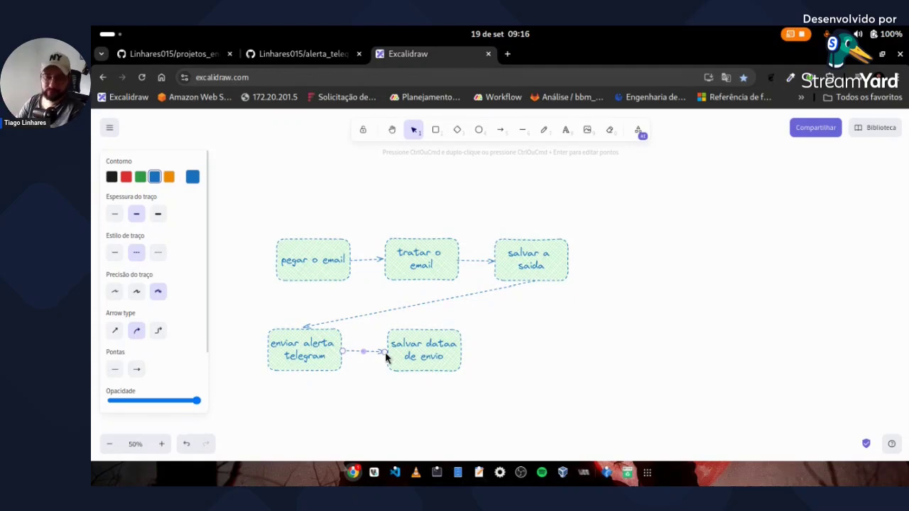
left_click_drag(405, 357, 517, 356)
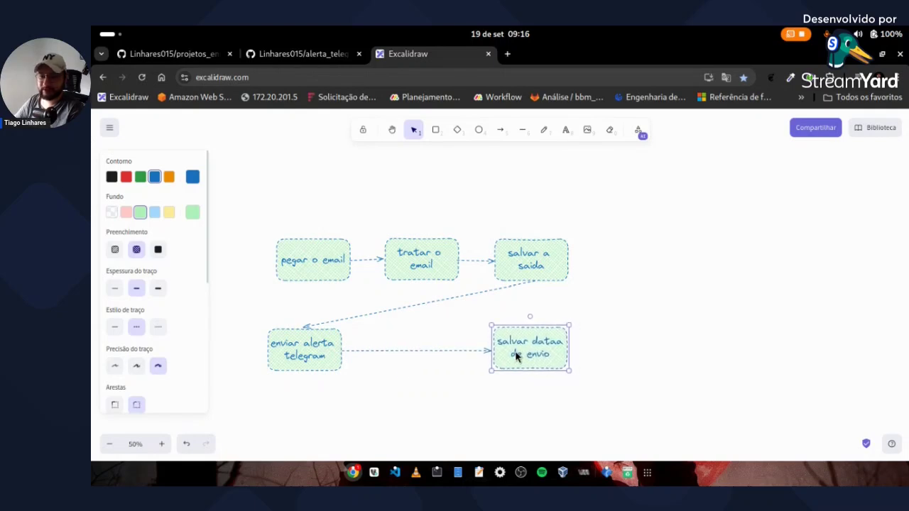
left_click(641, 353)
- Label the arrow between "enviar alerta telegram" and "salvar dataa de envio" as "loop"
left_click(437, 352)
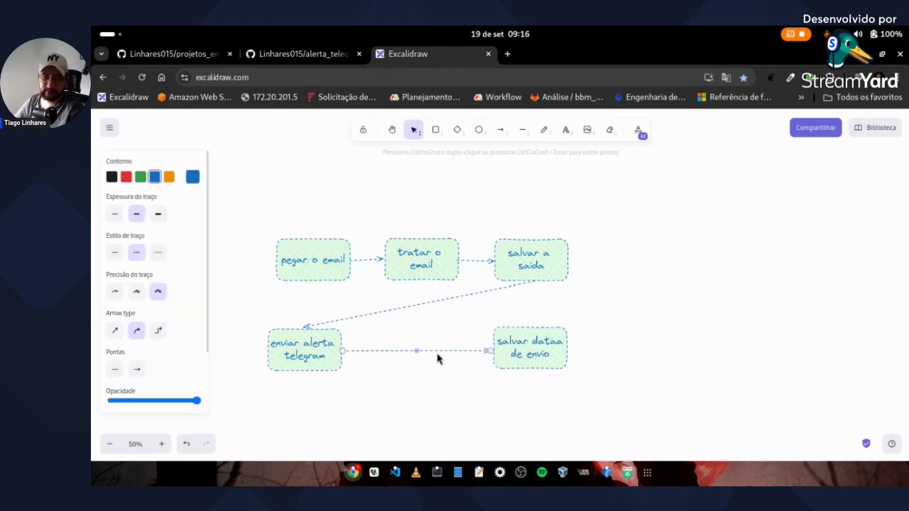
double_click(438, 358)
type("lo")
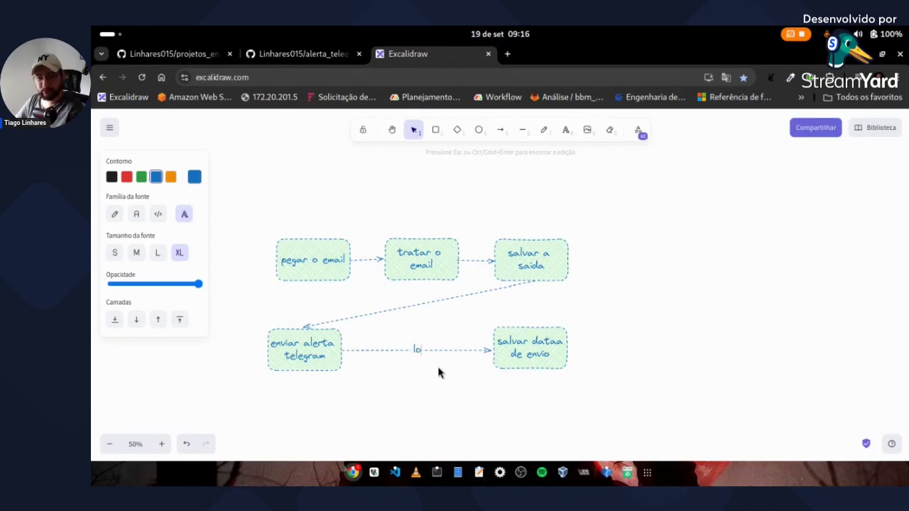
type("op")
left_click(418, 380)
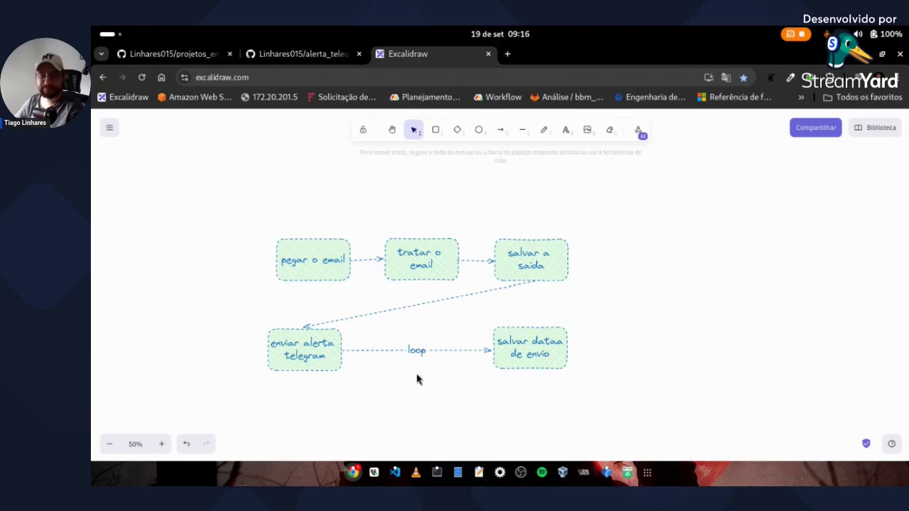
left_click(304, 363)
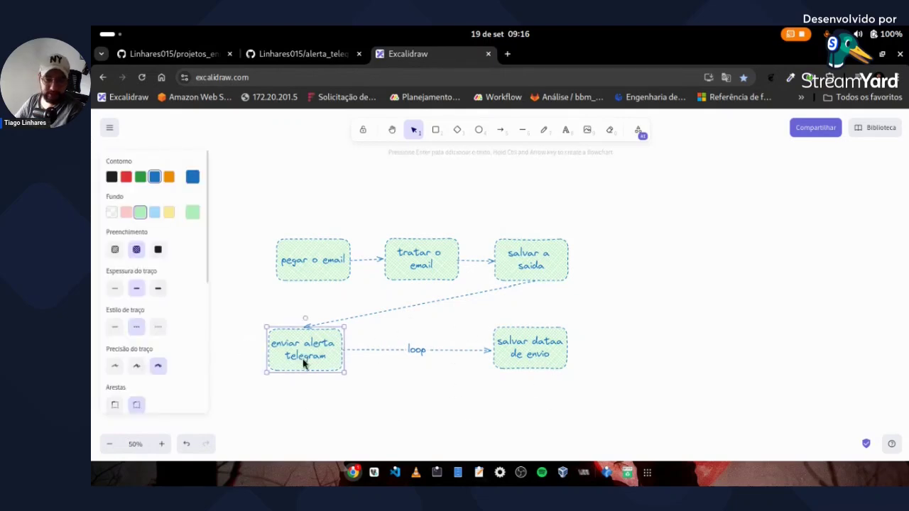
left_click(534, 347)
left_click(326, 350)
left_click(516, 351)
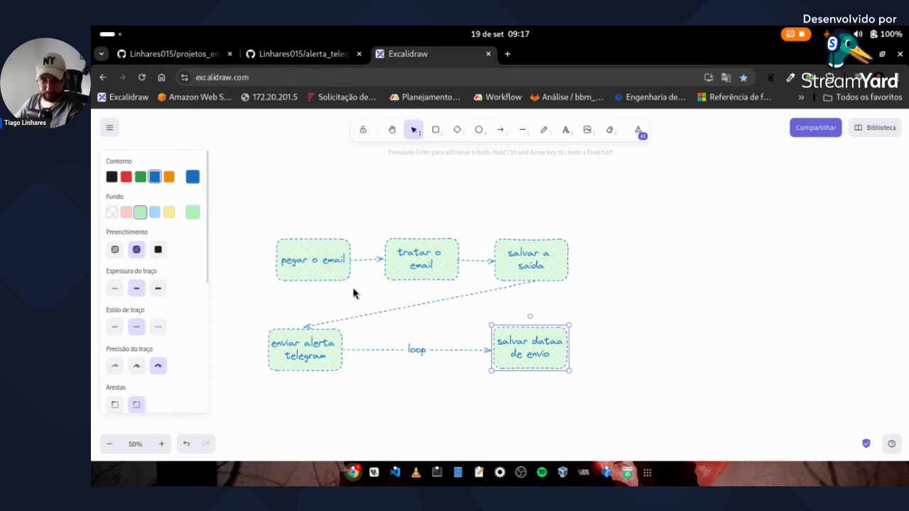
left_click_drag(258, 209, 600, 294)
left_click(610, 281)
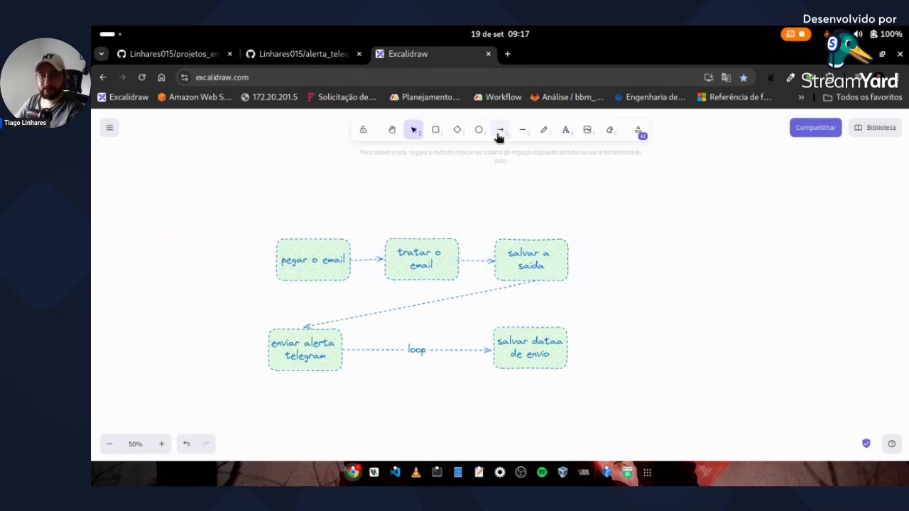
- Add the text "pipeline" to the right of the "salvar a saida" box
left_click(565, 130)
left_click(620, 257)
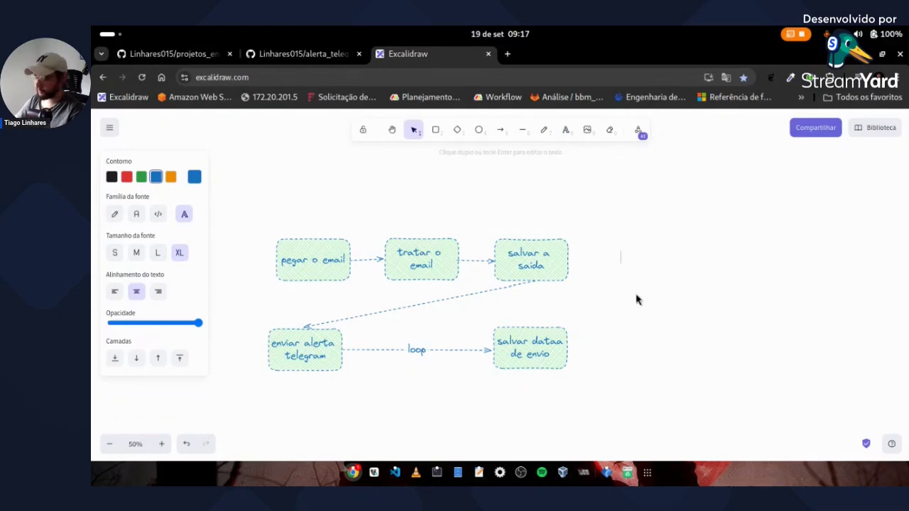
type("pipeline")
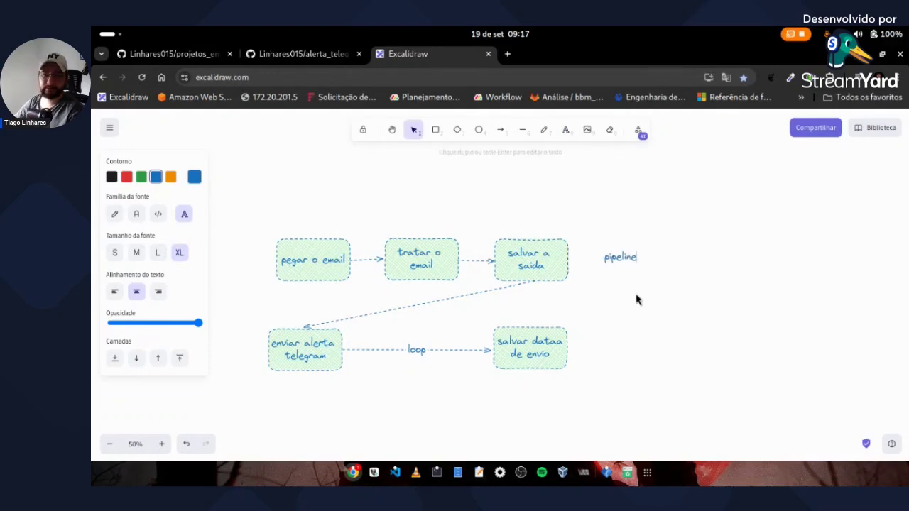
left_click(637, 299)
- Duplicate the "pipeline" text beside the lower row, change the copy to "worflow" and shift the original slightly left to line up
left_click_drag(629, 264, 609, 350)
left_click(653, 211)
left_click(627, 256)
double_click(608, 345)
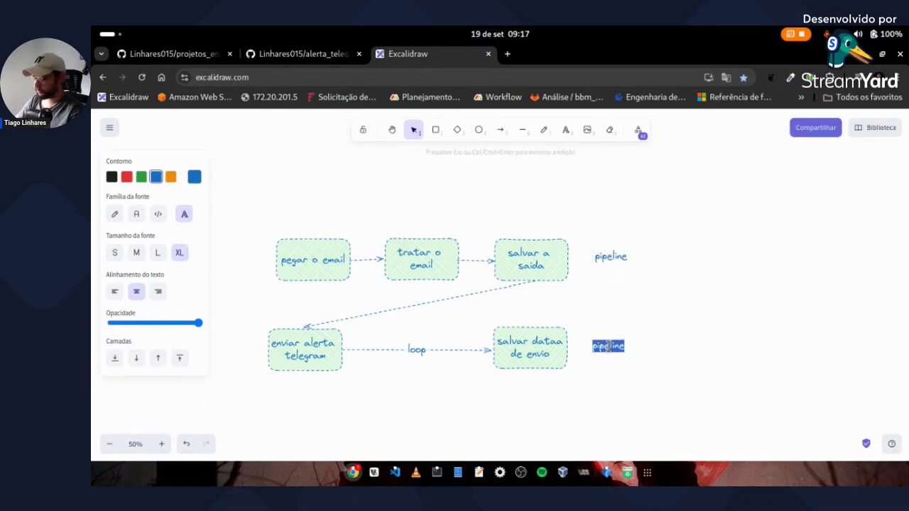
type("workflow")
key("Escape")
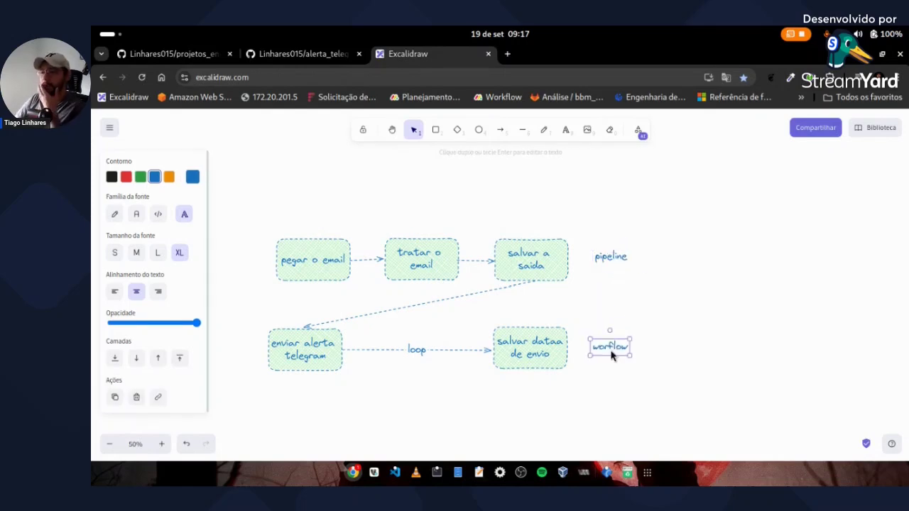
left_click(605, 257)
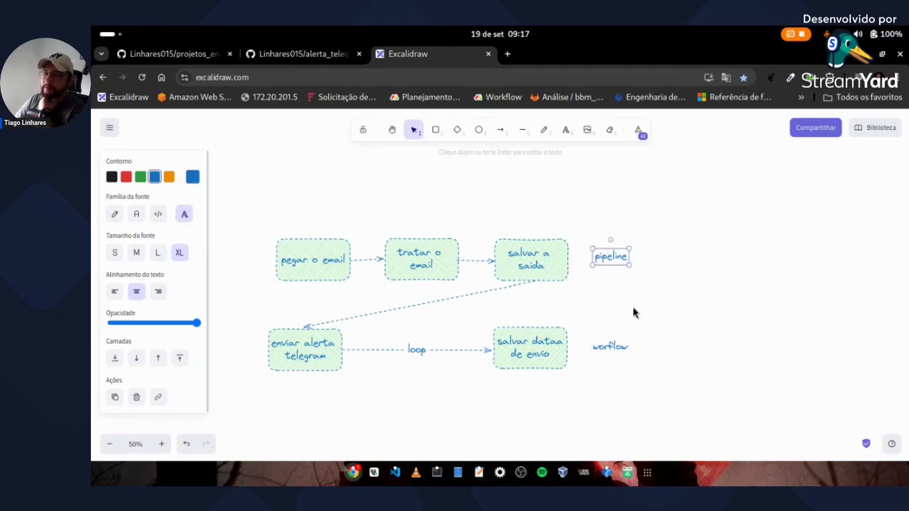
- Look over the master workflow in Hop and return to the Excalidraw diagram to review its Telegram alert row
left_click(108, 33)
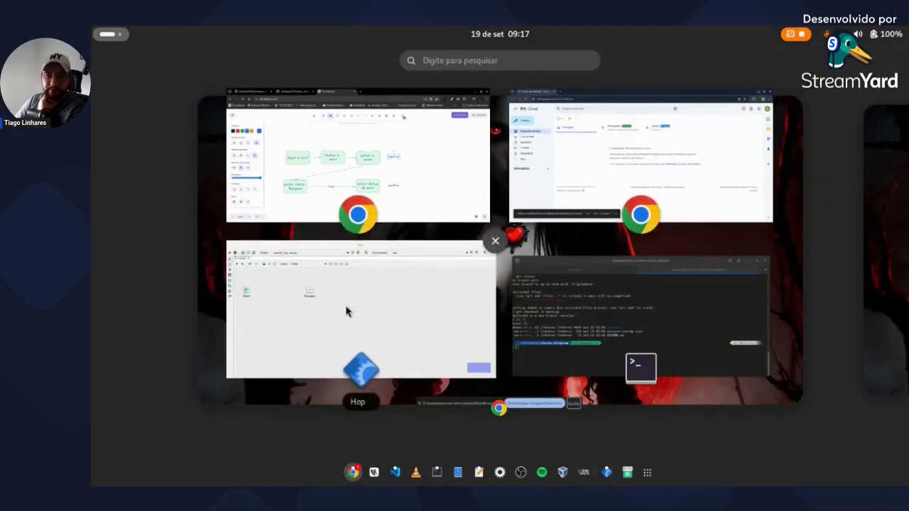
left_click(398, 270)
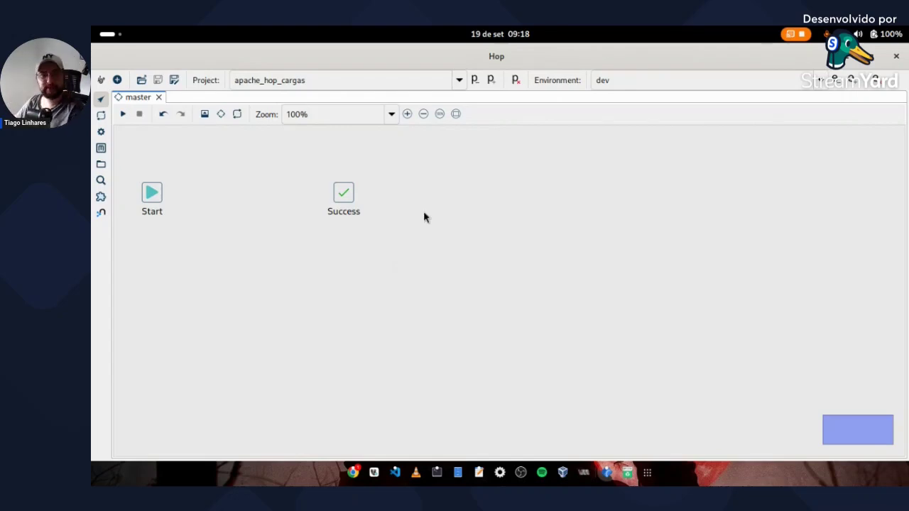
left_click(114, 34)
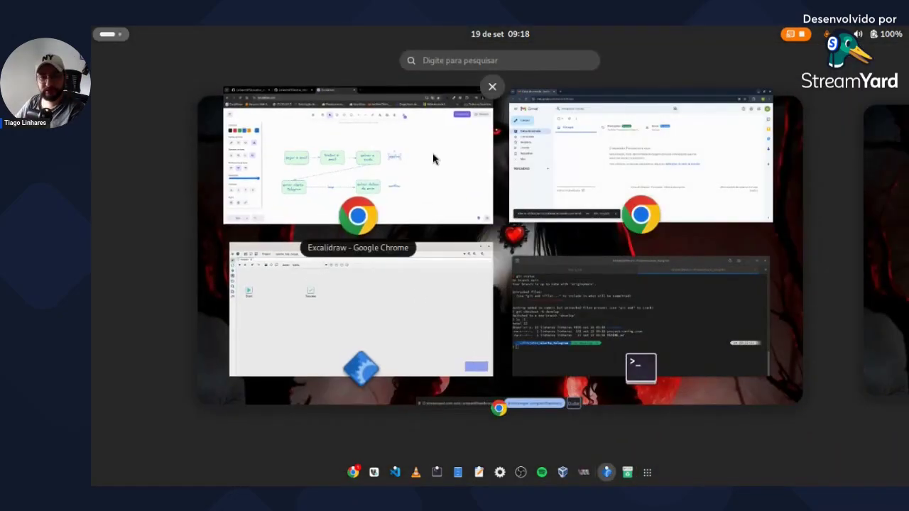
left_click(432, 156)
left_click(302, 353)
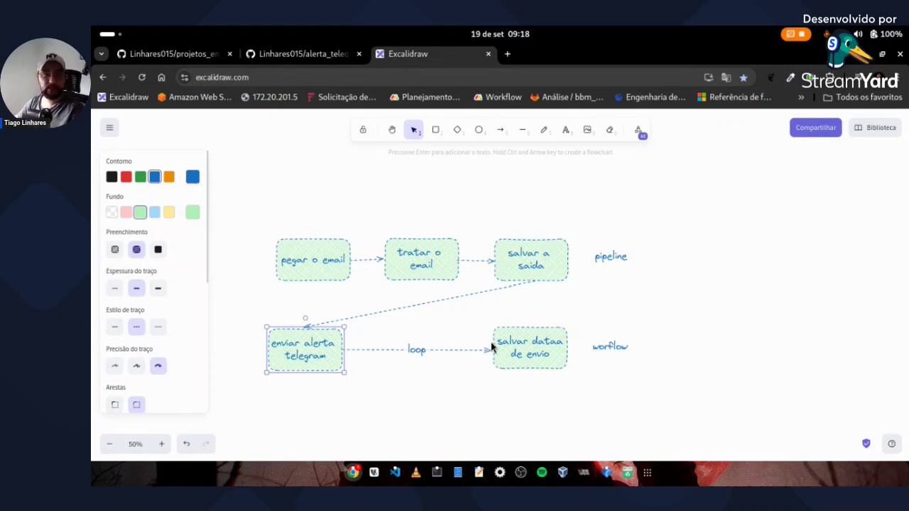
- Switch to Hop and, in the master workflow, move Success farther right, add a Pipeline action beside Start and connect Start to it
left_click(106, 33)
left_click(298, 285)
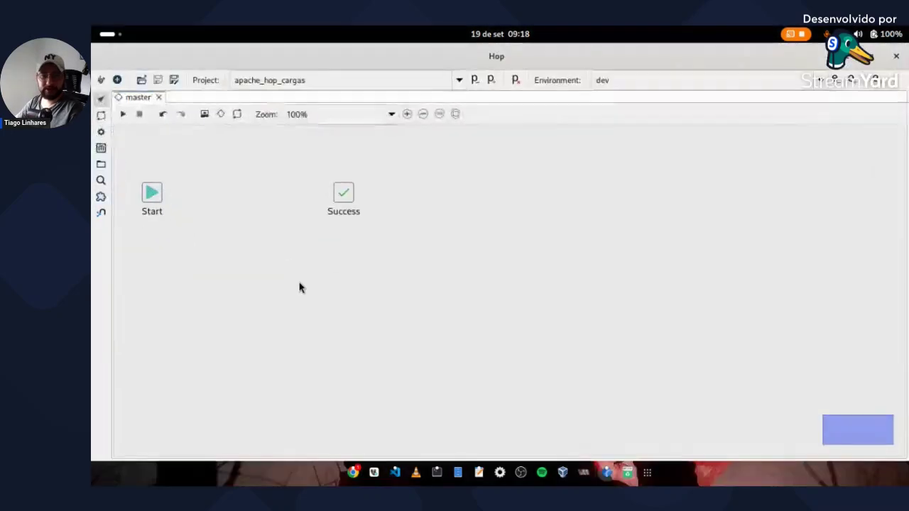
left_click(473, 248)
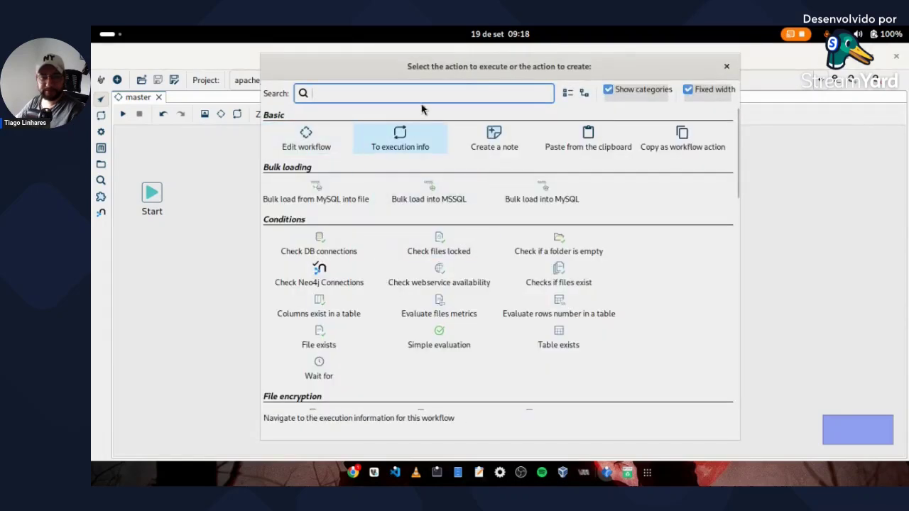
key("Escape")
left_click_drag(439, 204, 554, 205)
left_click_drag(474, 252, 238, 196)
left_click_drag(156, 198, 238, 198)
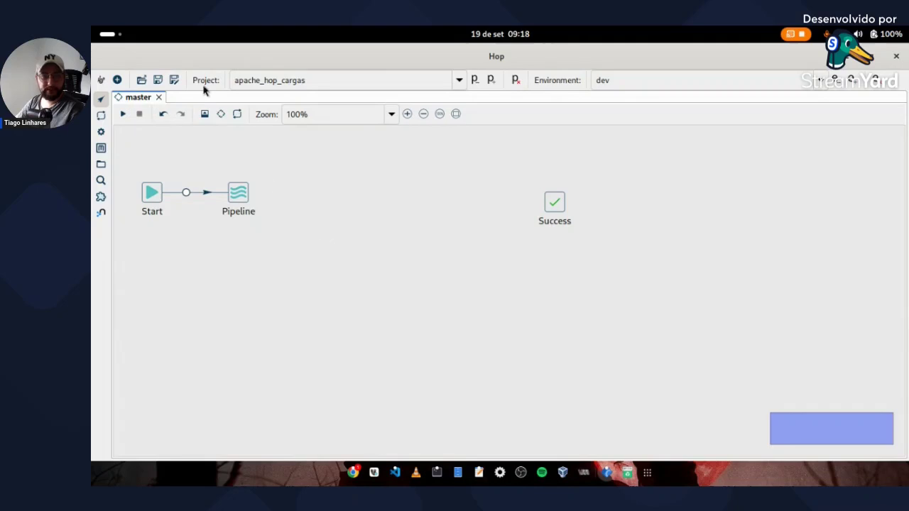
- Create a new pipeline and save it as email.hpl in the project's cargas/alerta_telegram folder
left_click(117, 80)
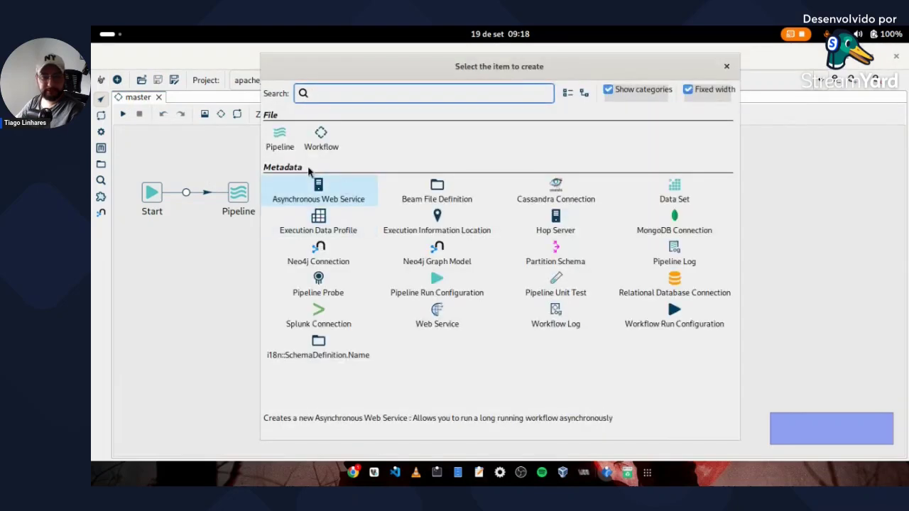
left_click(278, 136)
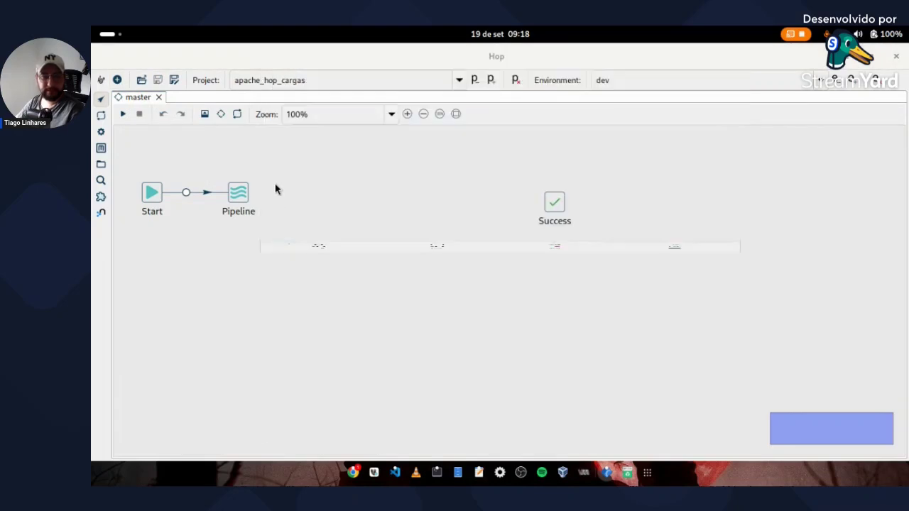
left_click(174, 82)
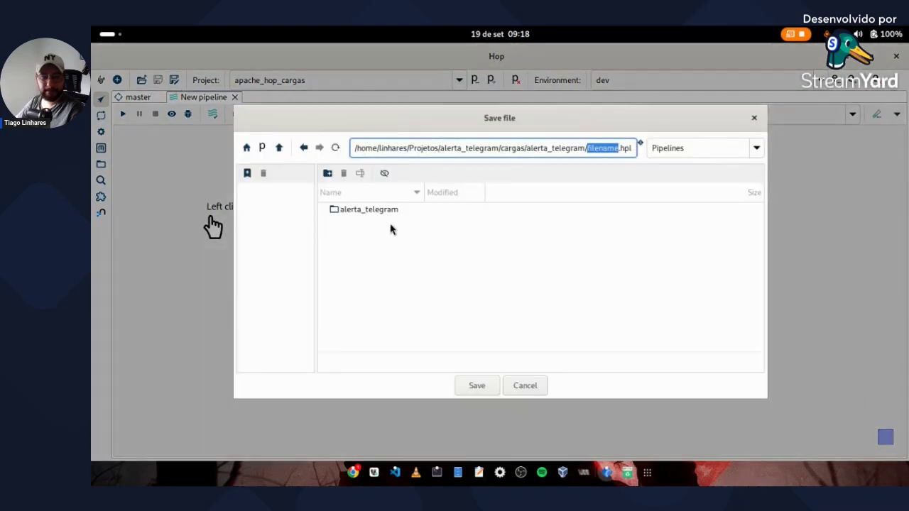
left_click(381, 215)
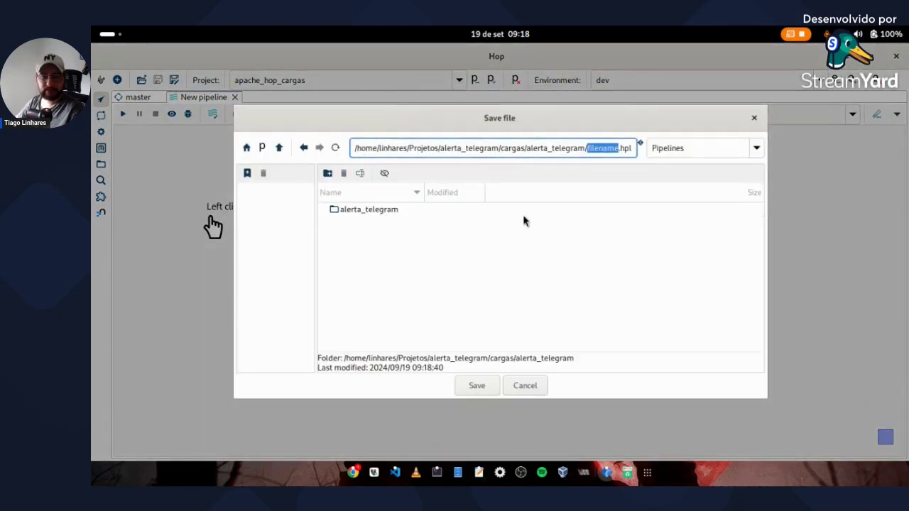
key("Left")
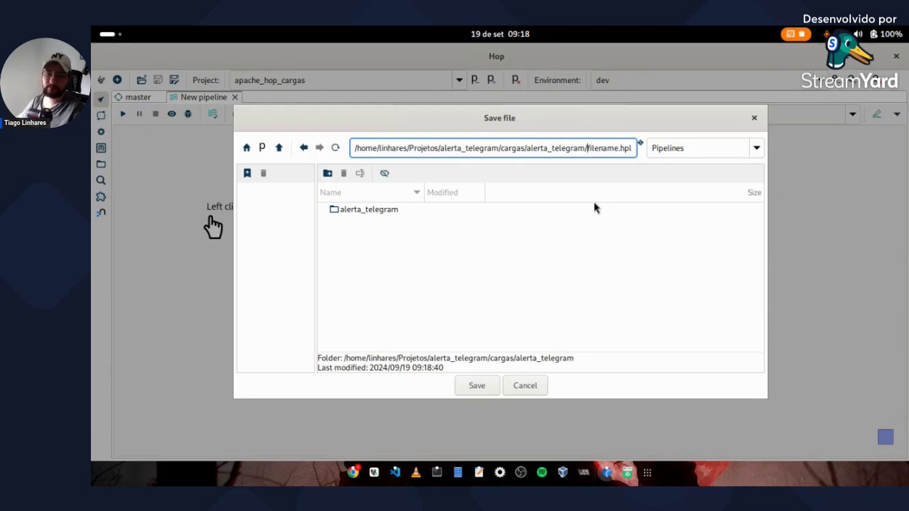
key("shift+Right")
key("shift+Right")
key("shift+Right")
key("shift+Right")
key("shift+Right")
key("shift+Right")
key("shift+Right")
key("shift+Right")
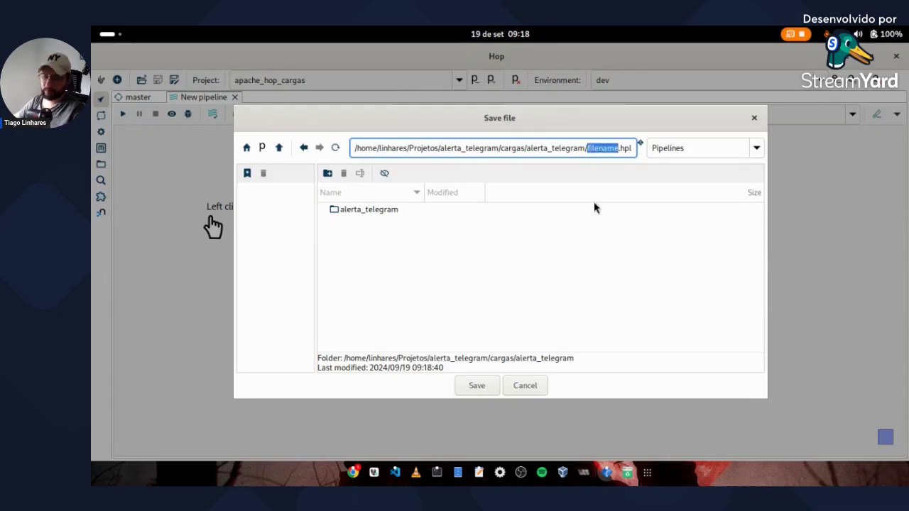
type("email")
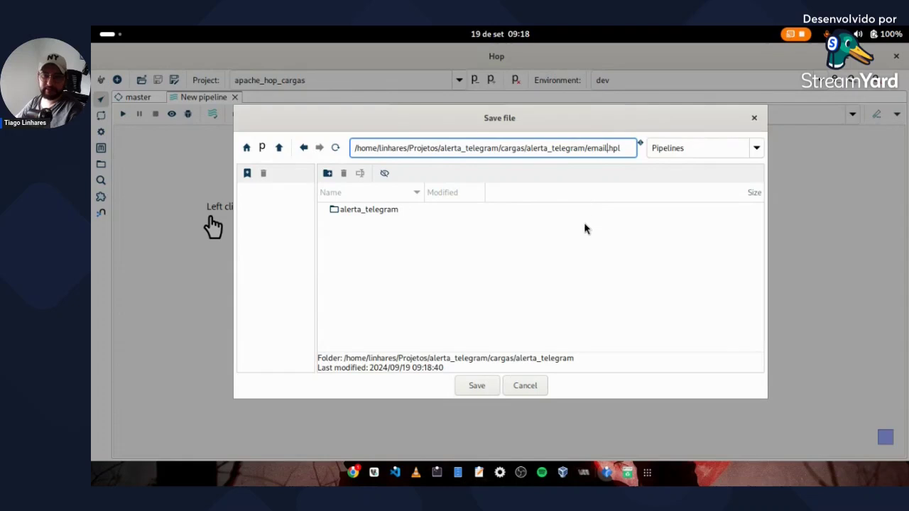
left_click(490, 386)
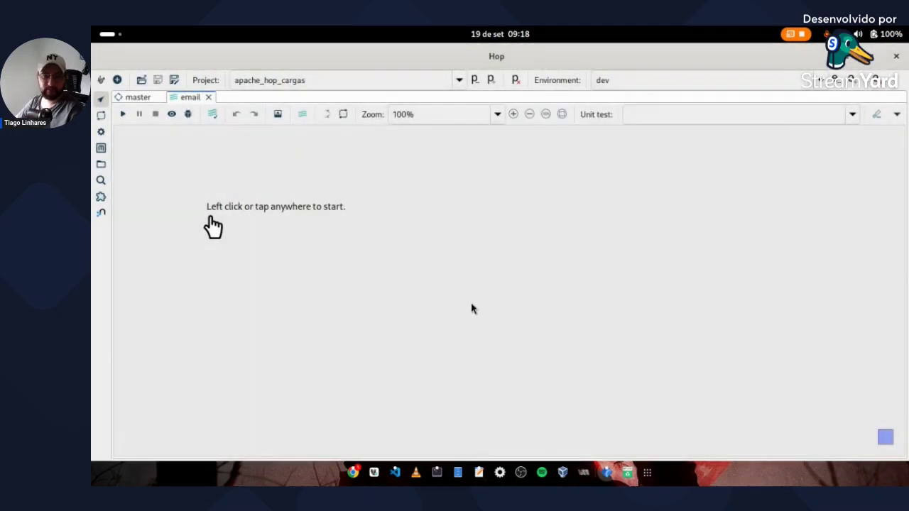
- Close the email pipeline and link the master workflow's Pipeline action to email.hpl, naming the action email.hpl
left_click(210, 98)
left_click(244, 202)
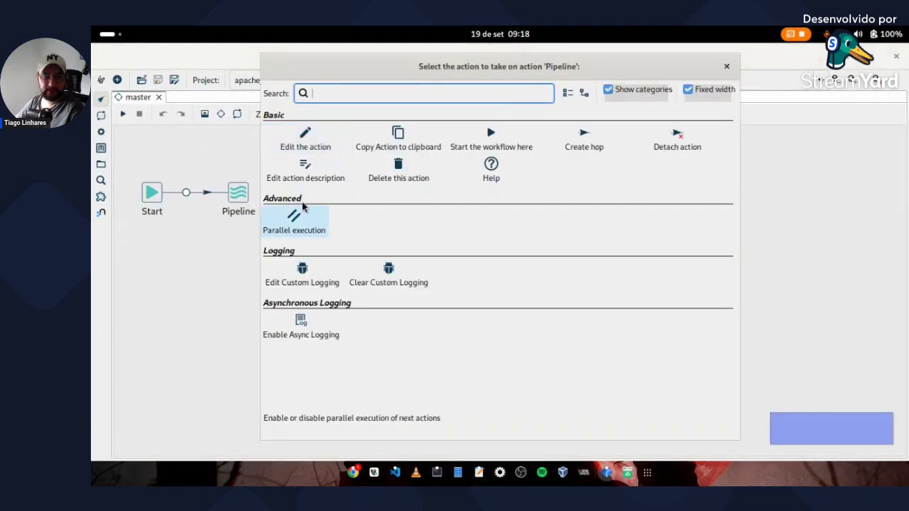
left_click(319, 145)
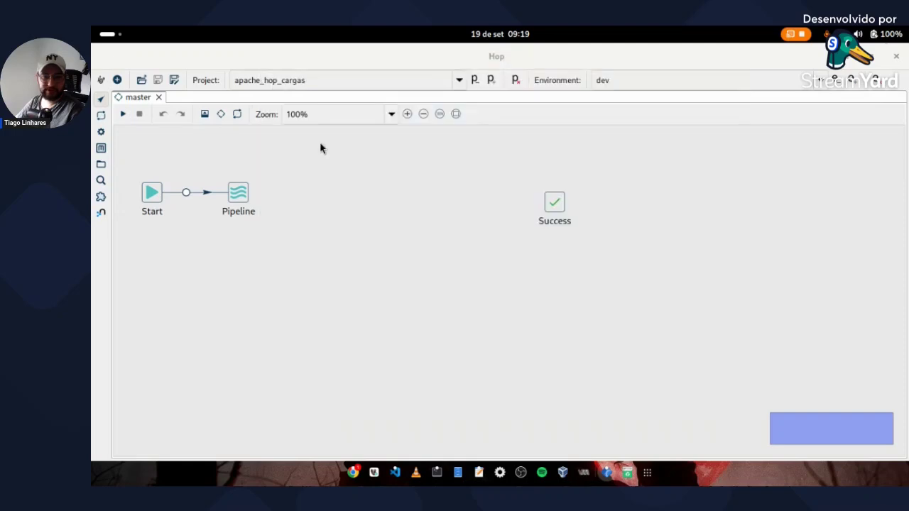
left_click_drag(721, 71, 310, 67)
left_click(596, 156)
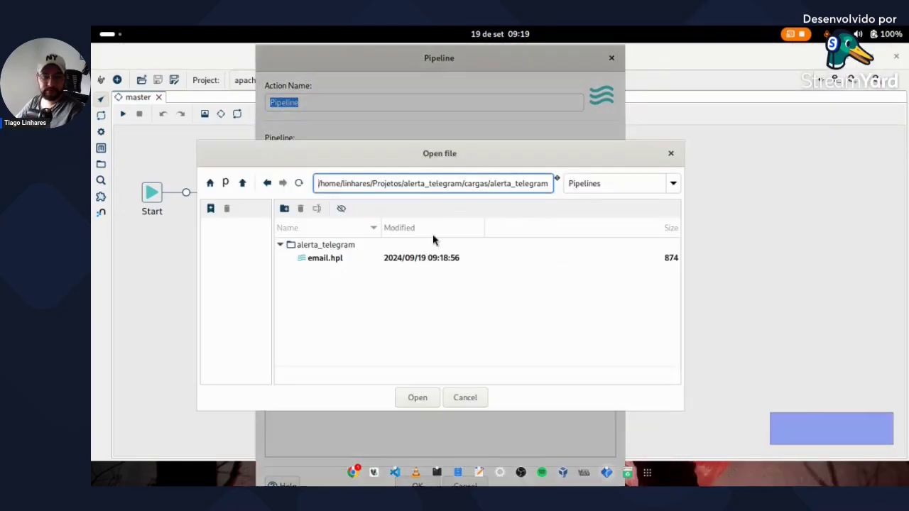
double_click(348, 260)
left_click(429, 236)
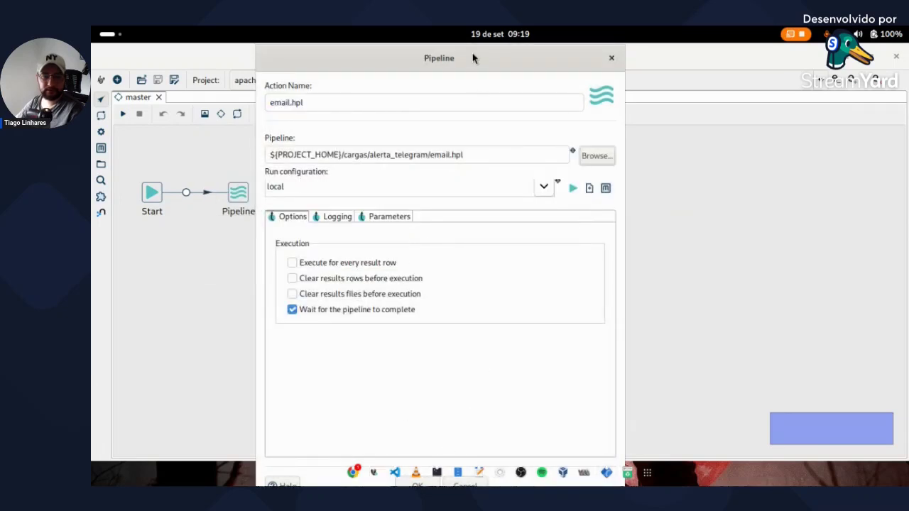
left_click_drag(473, 45, 477, 138)
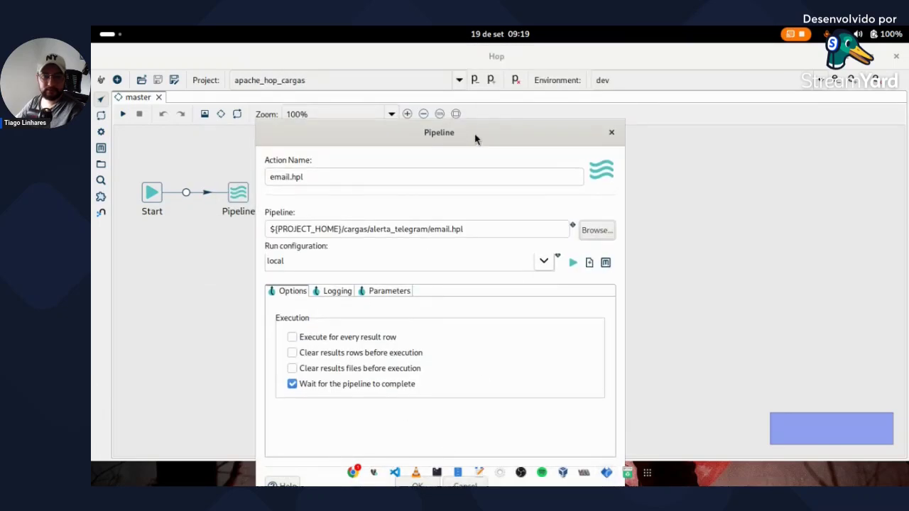
left_click(435, 446)
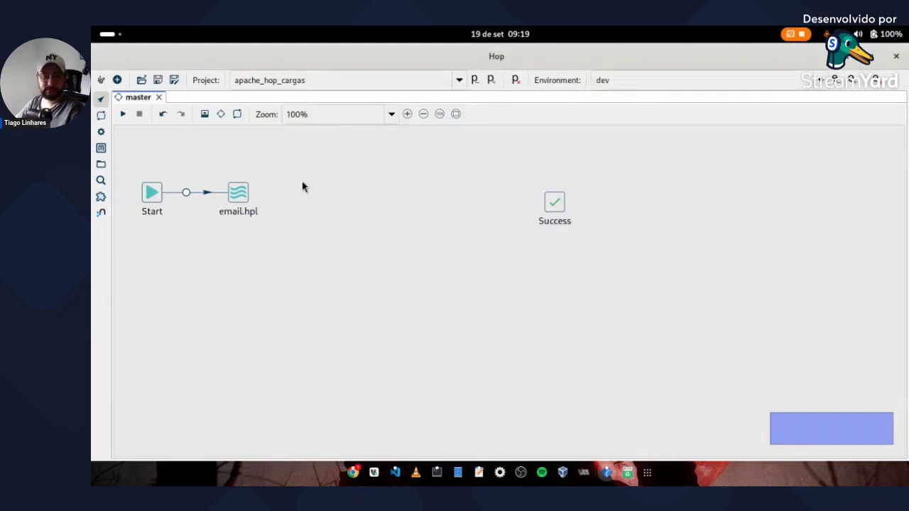
- Open the pipeline linked to the email.hpl action and add an Email messages input transform to it
left_click(240, 201)
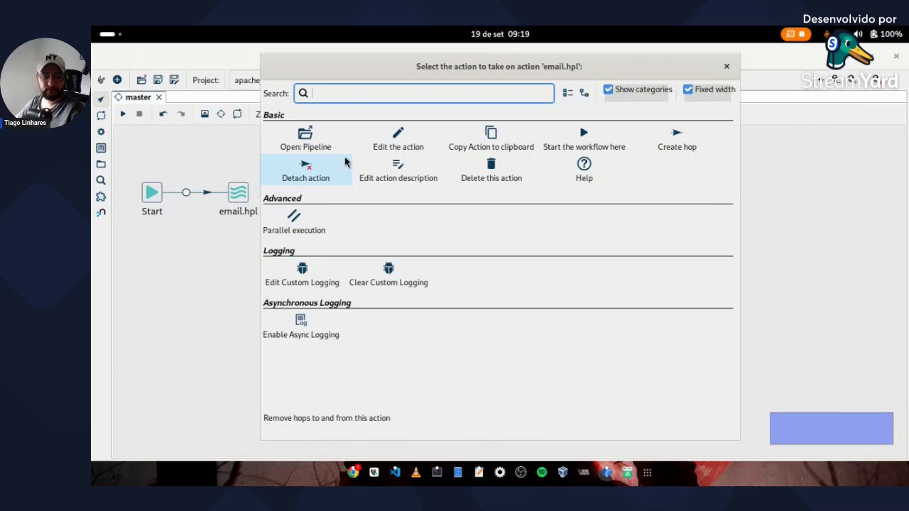
left_click(311, 146)
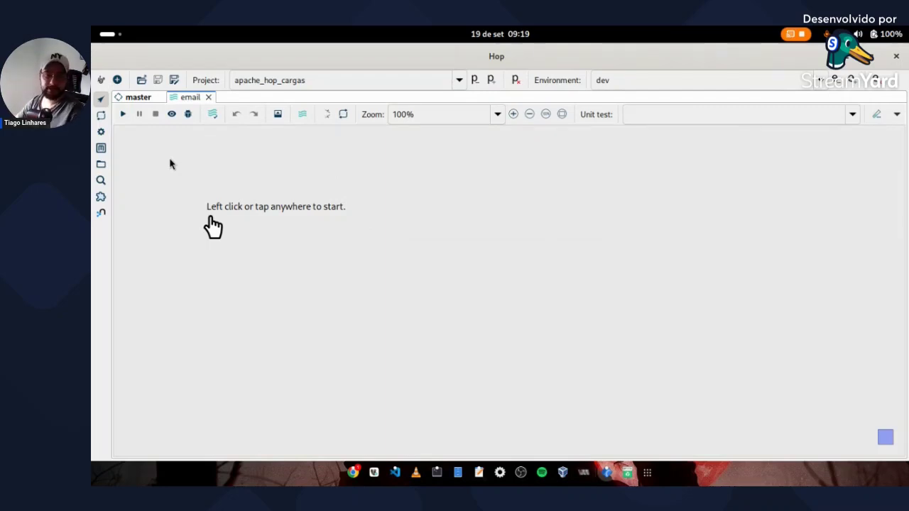
left_click(233, 180)
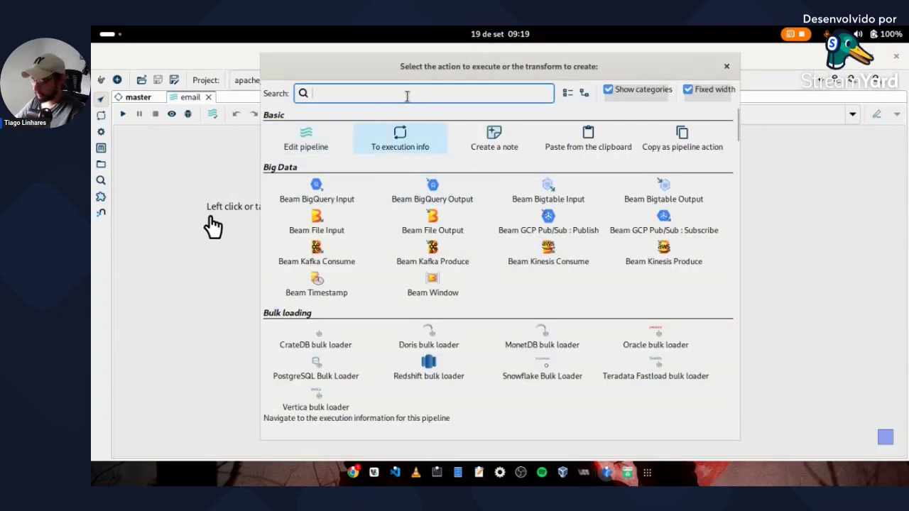
type("email")
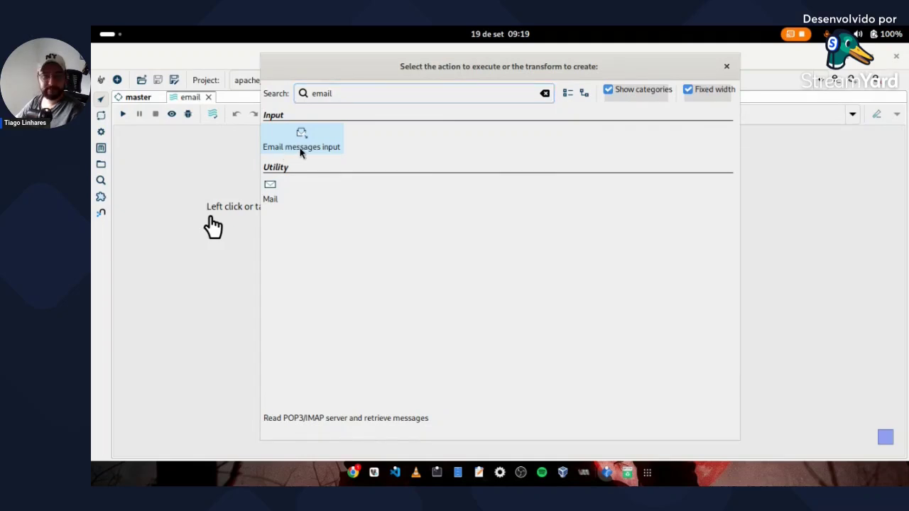
left_click(303, 152)
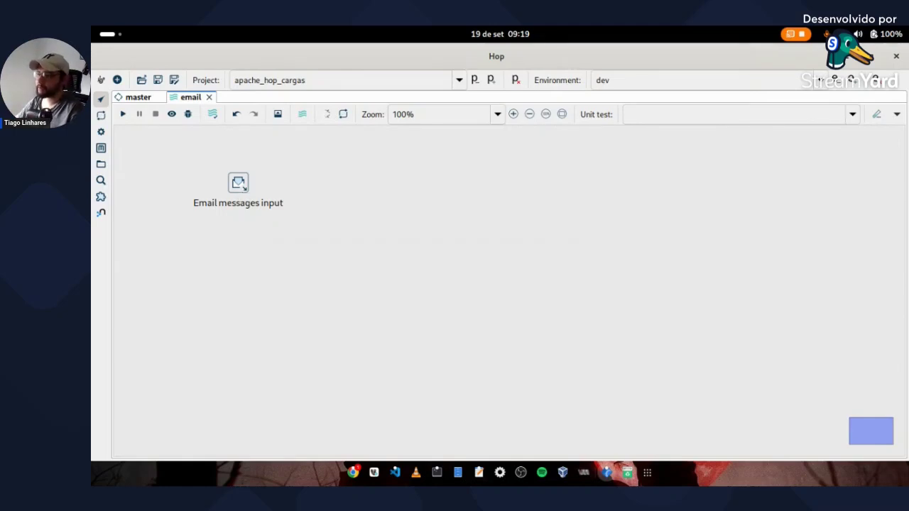
- Edit the Email messages input transform and set its source host to pop.gmail.com
key("alt+Tab")
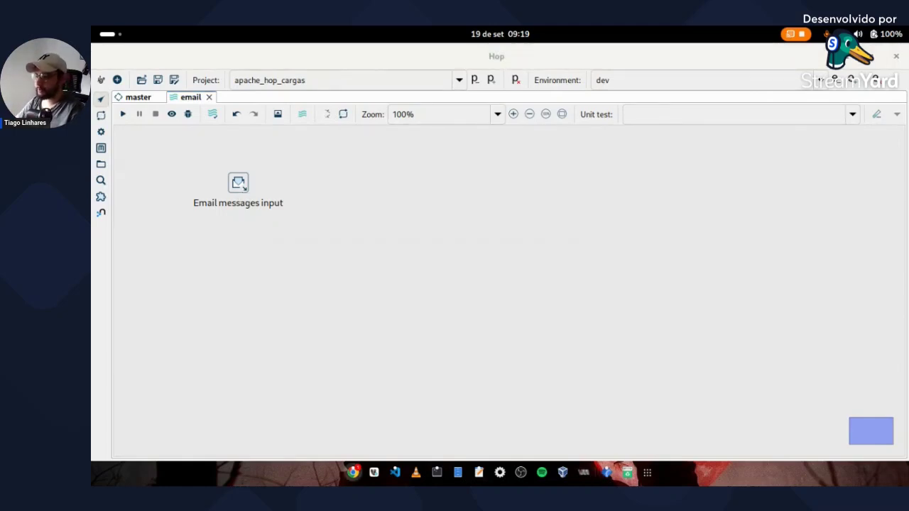
left_click(238, 184)
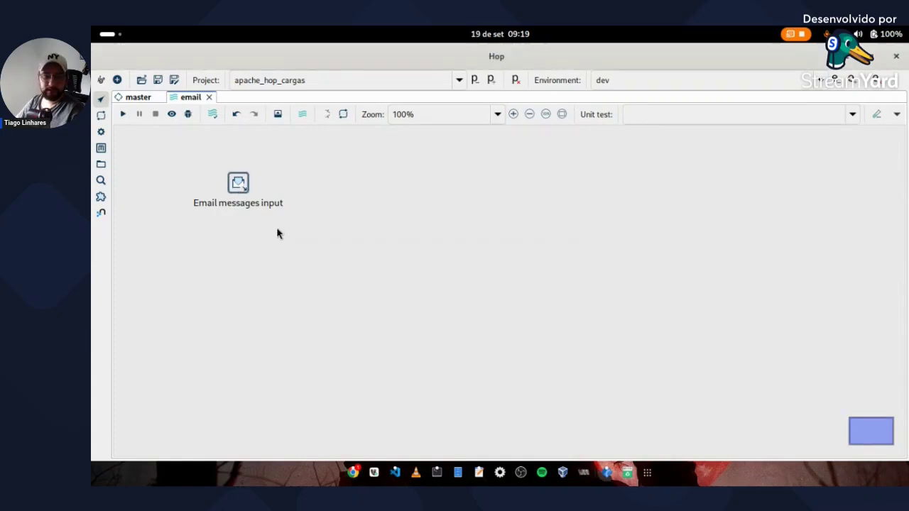
left_click(239, 185)
left_click(303, 150)
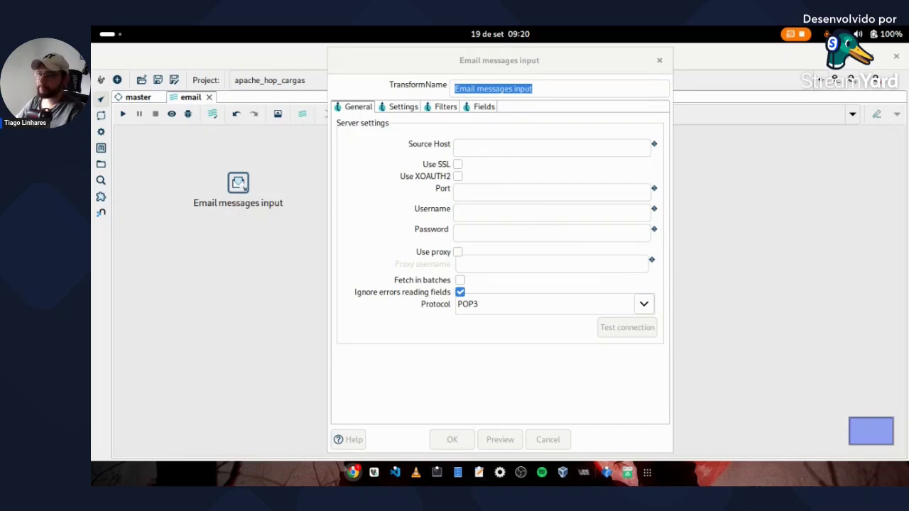
left_click(508, 148)
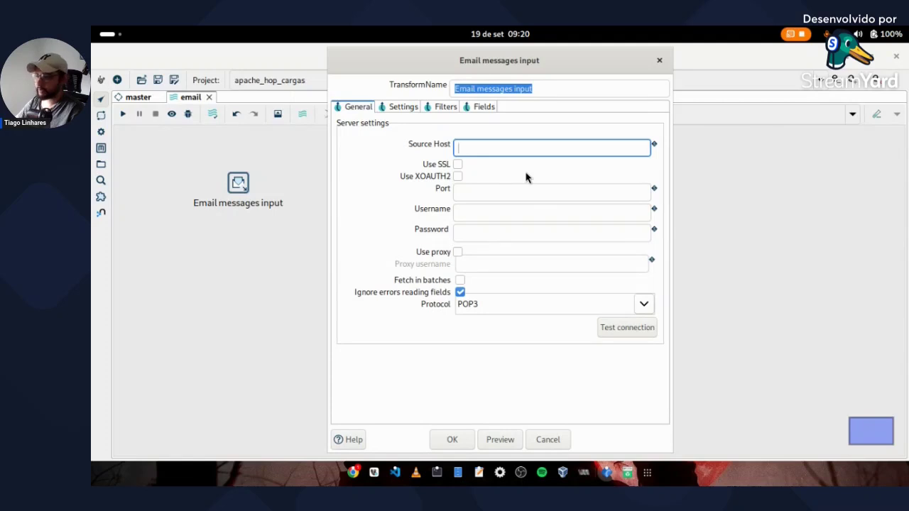
type("p")
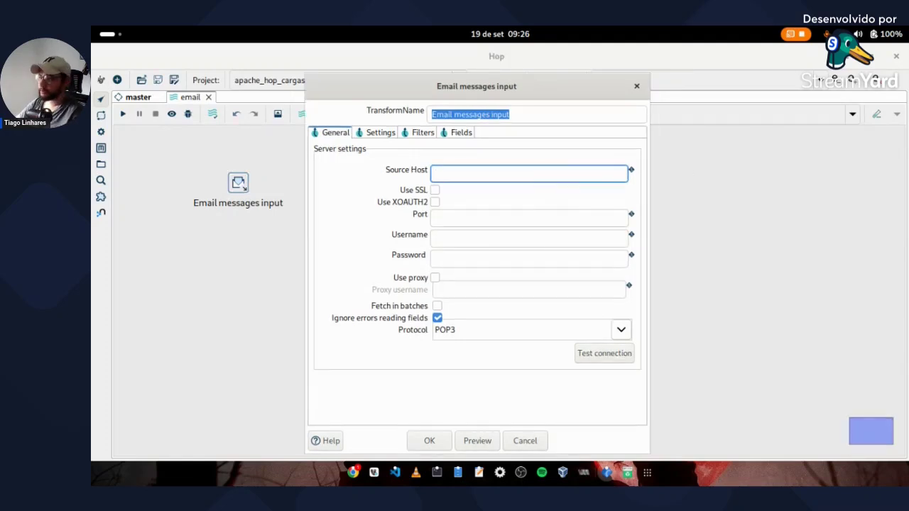
left_click(465, 173)
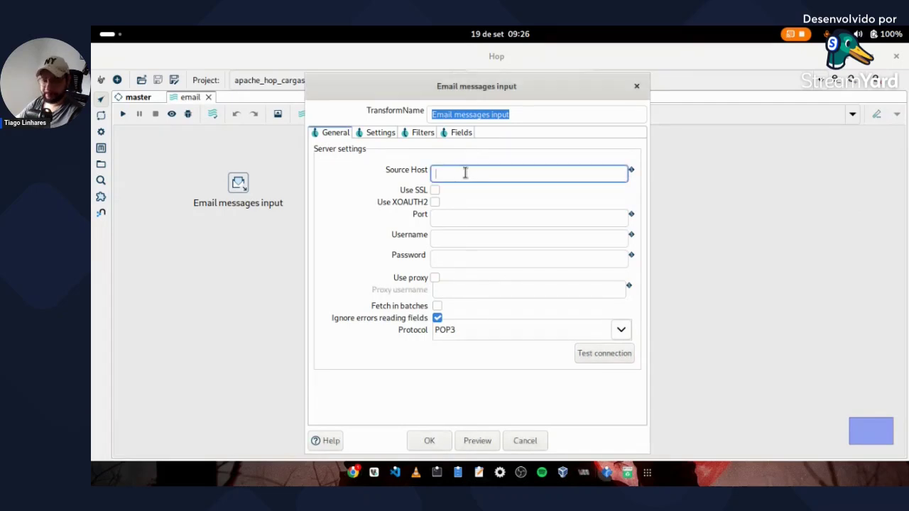
type("pop")
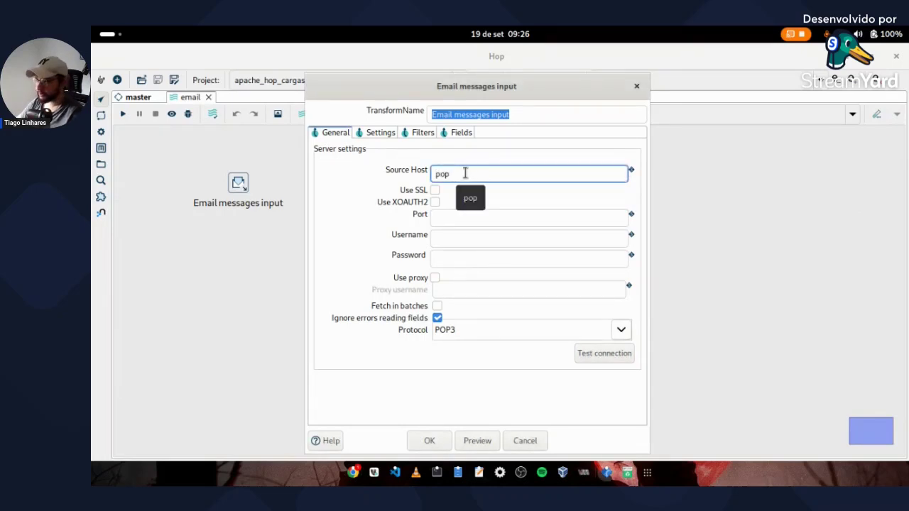
type(".gmail")
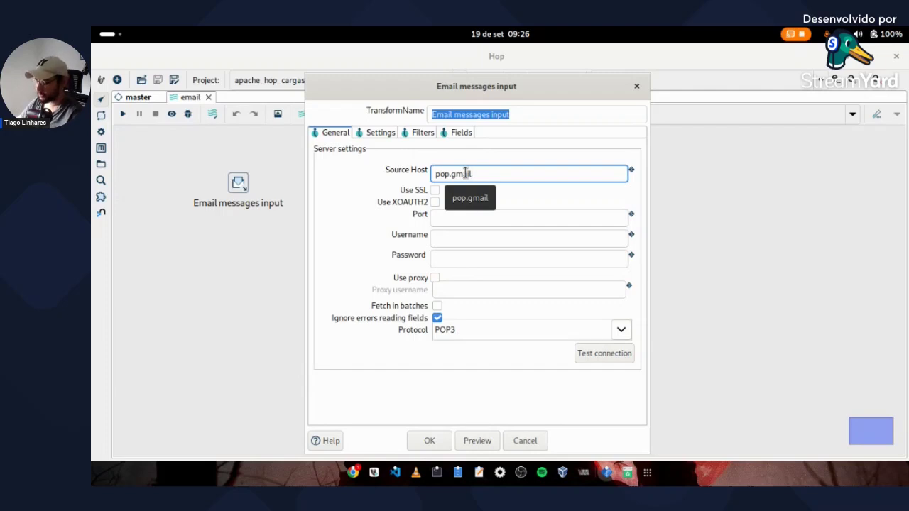
type(".com")
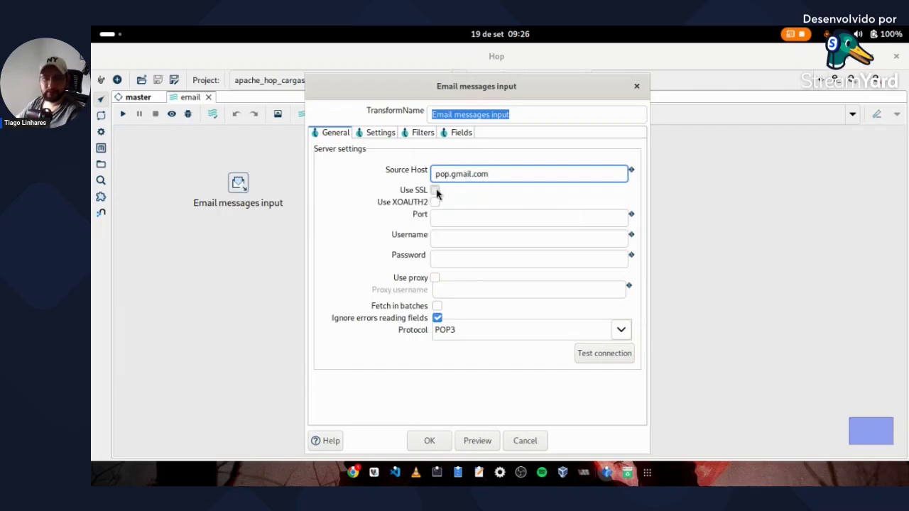
- Enable SSL with port 995 for the mail server and fill in the Gmail account's e-mail address as the username
left_click(435, 190)
left_click(459, 237)
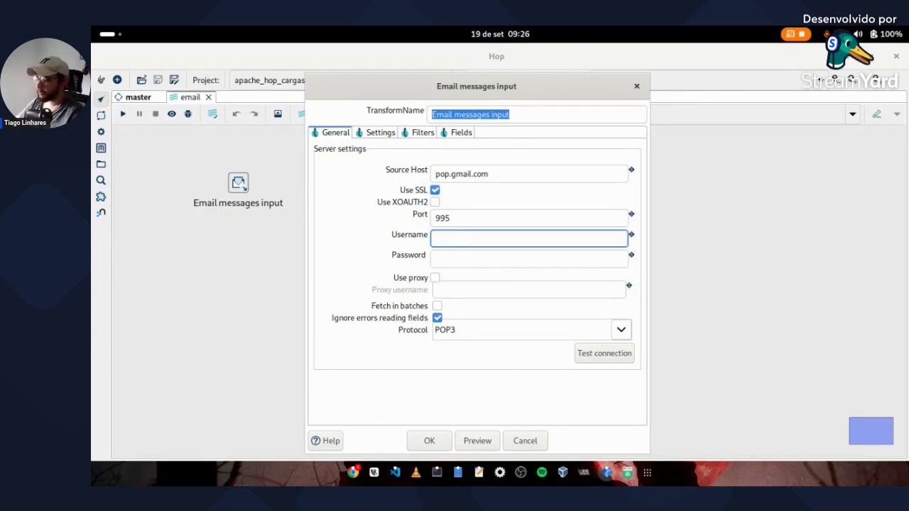
key("alt+Tab")
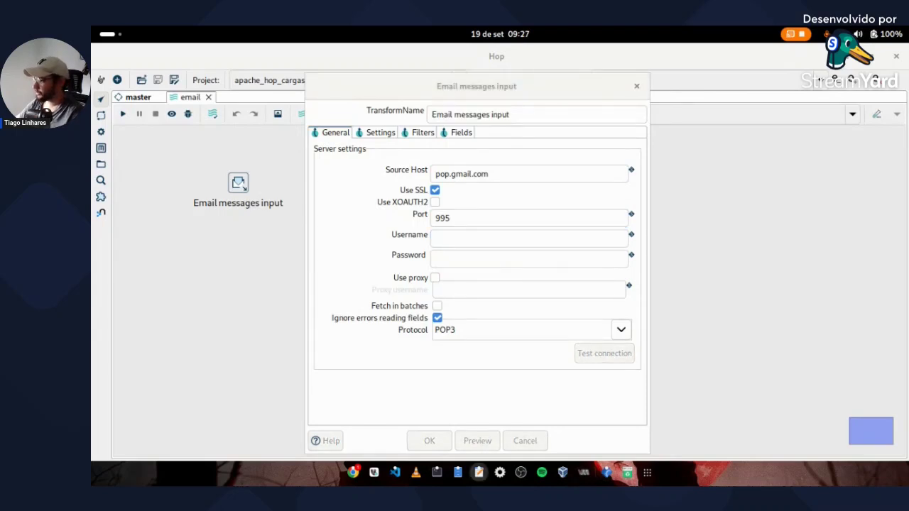
key("alt+Tab")
key("ctrl+v")
key("Tab")
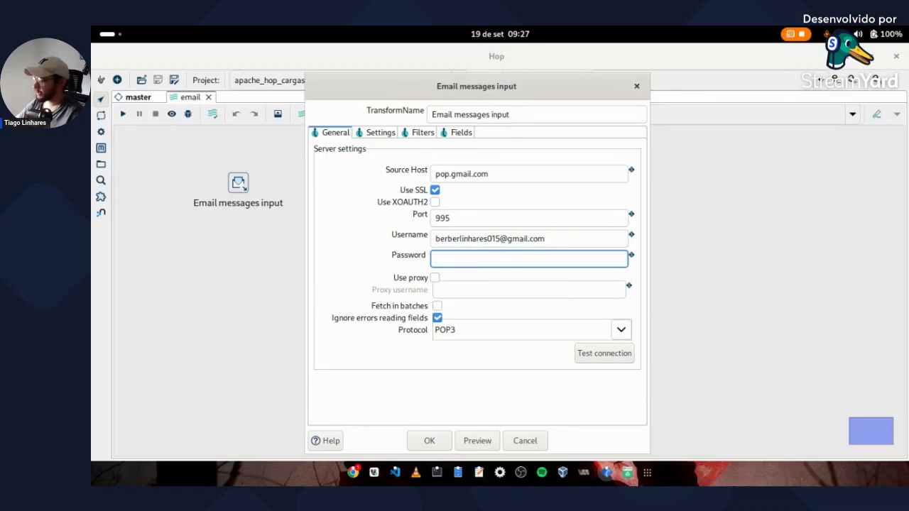
- Enter the account password, test the connection to the mail server and dismiss the result message
key("alt+Tab")
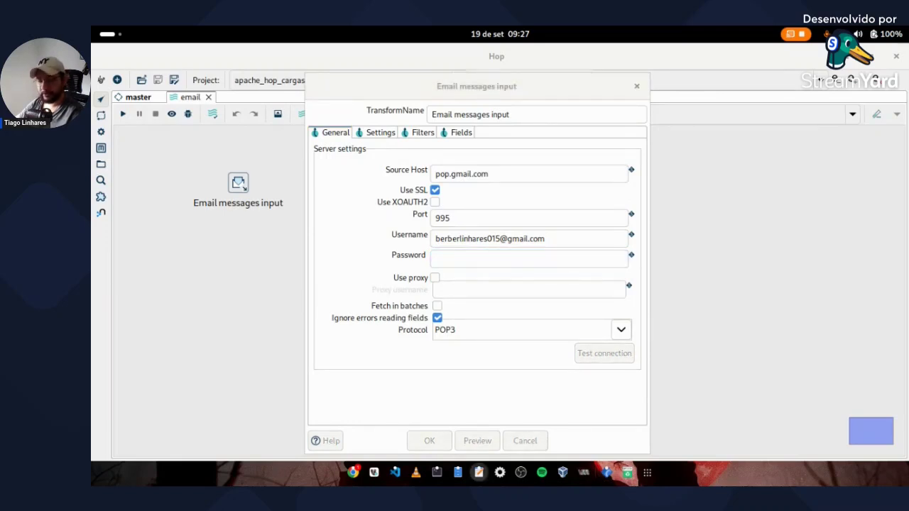
left_click(495, 263)
key("ctrl+v")
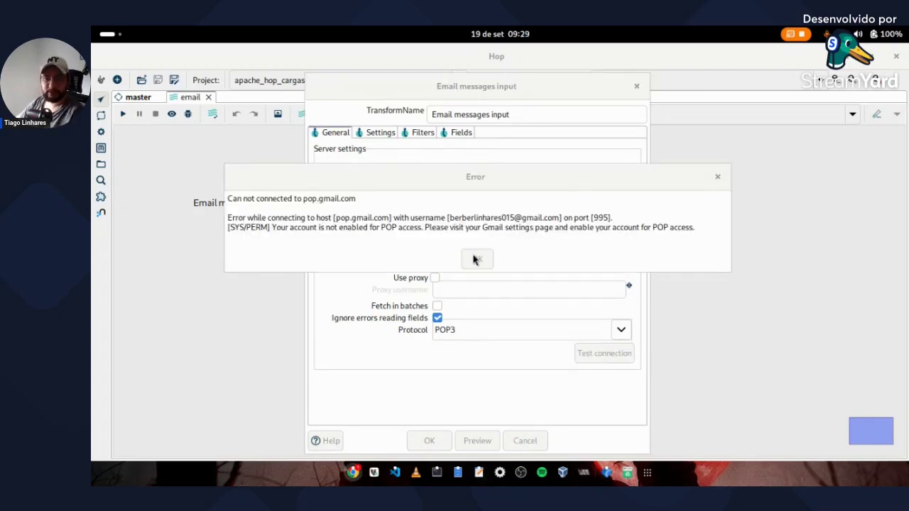
left_click(476, 259)
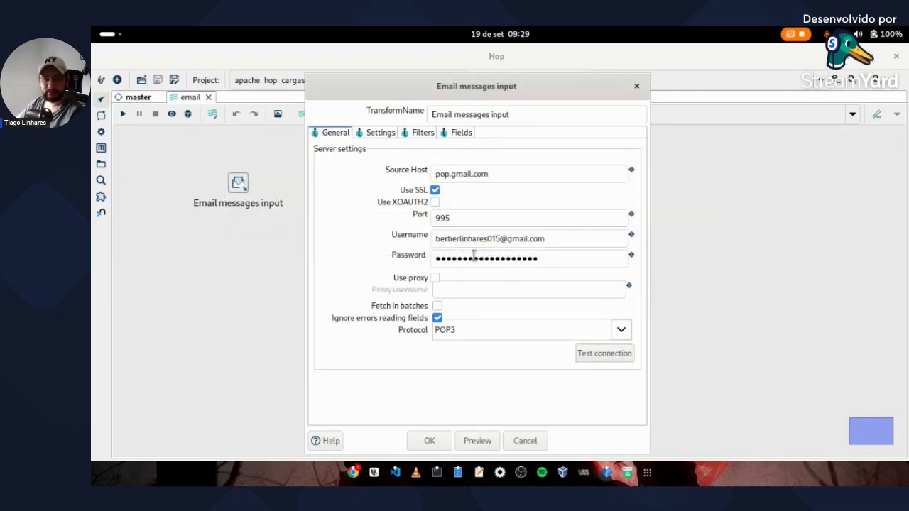
- Switch to Gmail in the browser and open the full settings at the forwarding and POP/IMAP section (Encaminhamento e POP/IMAP)
left_click(110, 34)
left_click(724, 186)
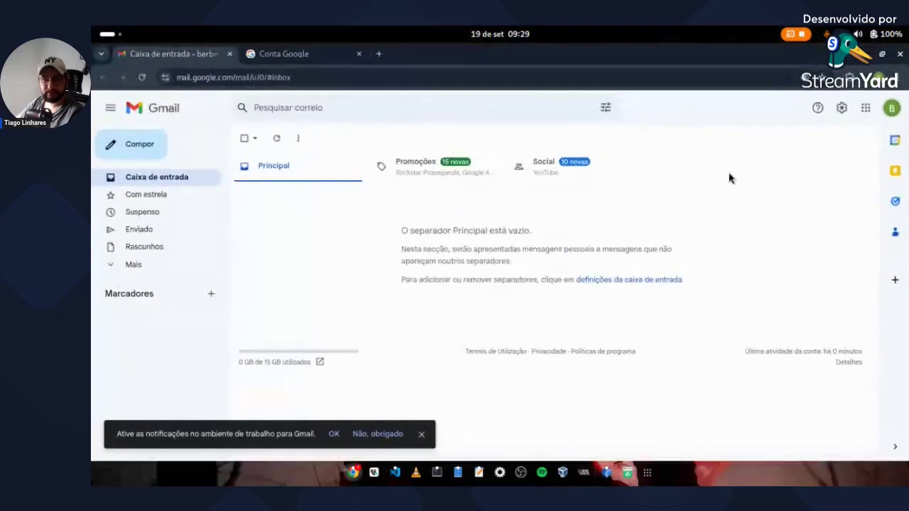
left_click(841, 108)
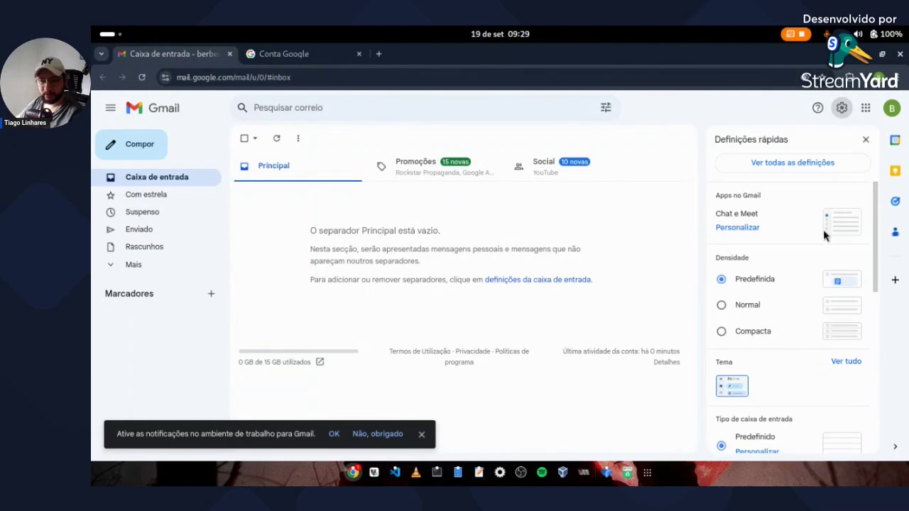
left_click(779, 164)
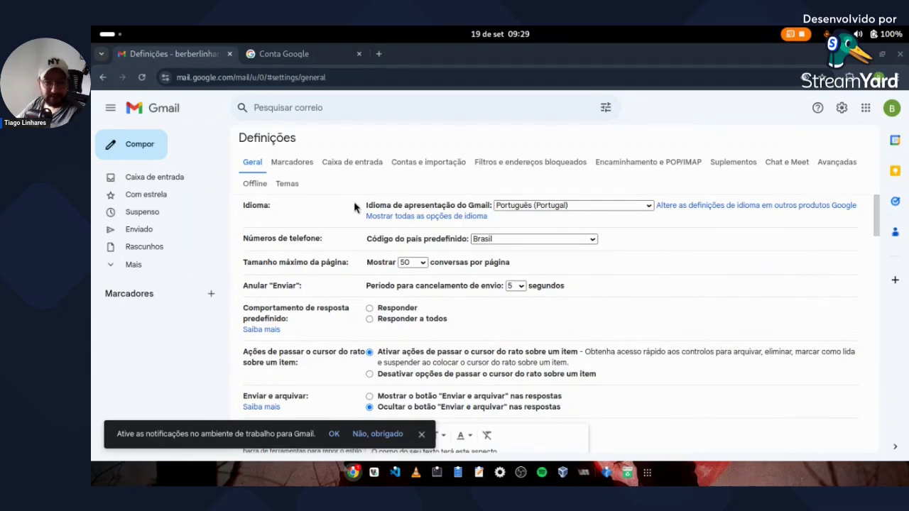
left_click(679, 163)
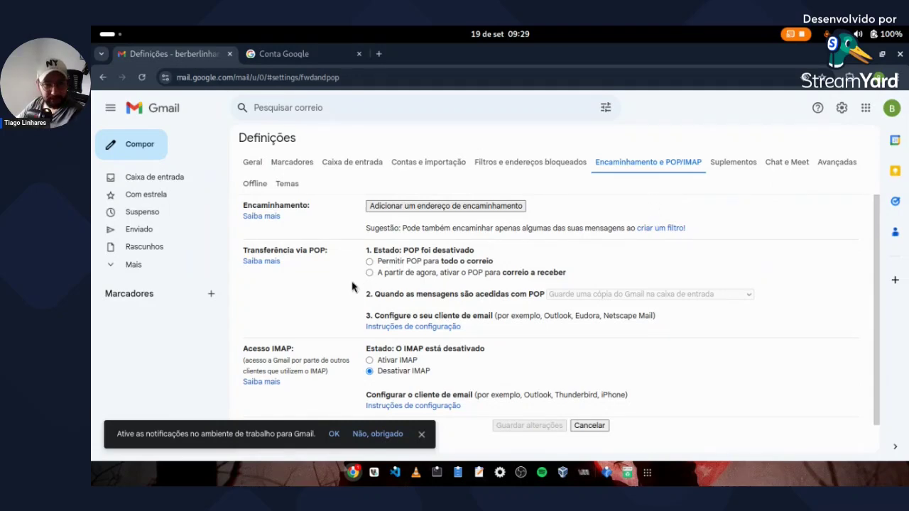
- Enable POP download for all mail in the Gmail settings, keeping Gmail's copy in the inbox, and save the changes
scroll(326, 280, "down", 1)
scroll(326, 280, "up", 1)
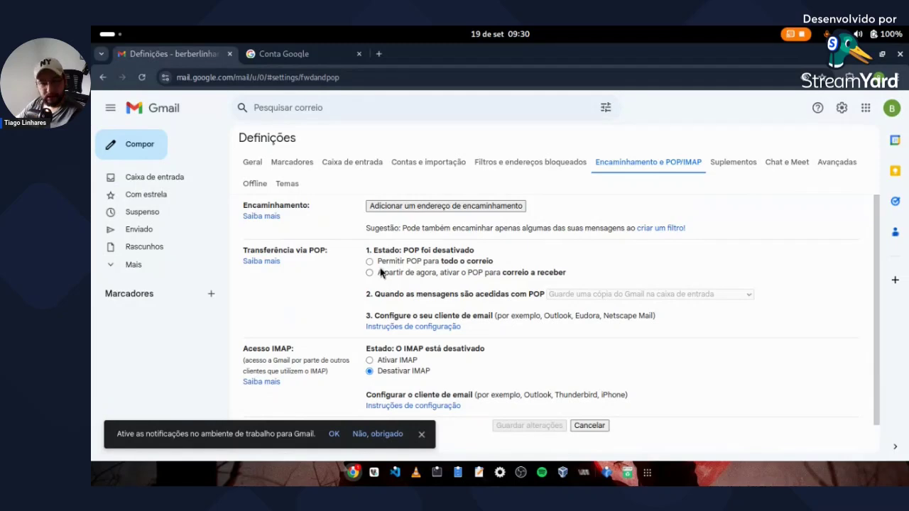
left_click(369, 261)
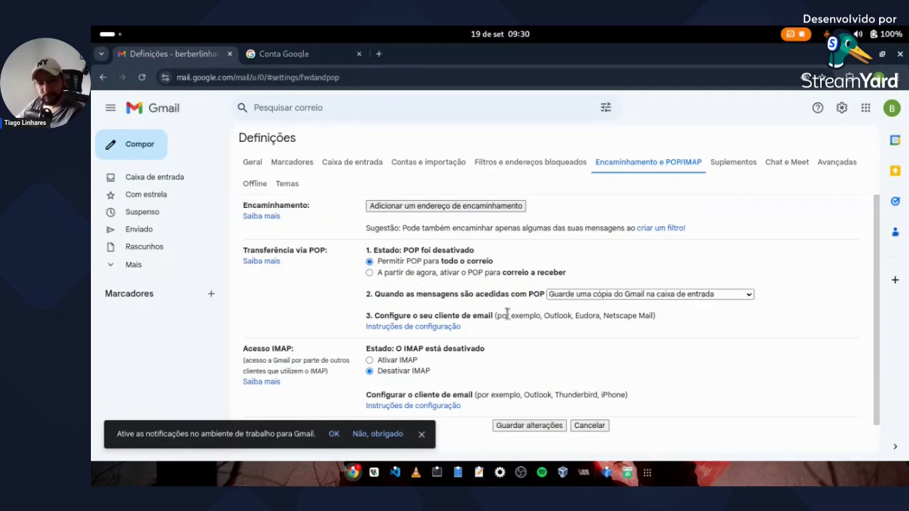
scroll(558, 391, "down", 1)
left_click(542, 397)
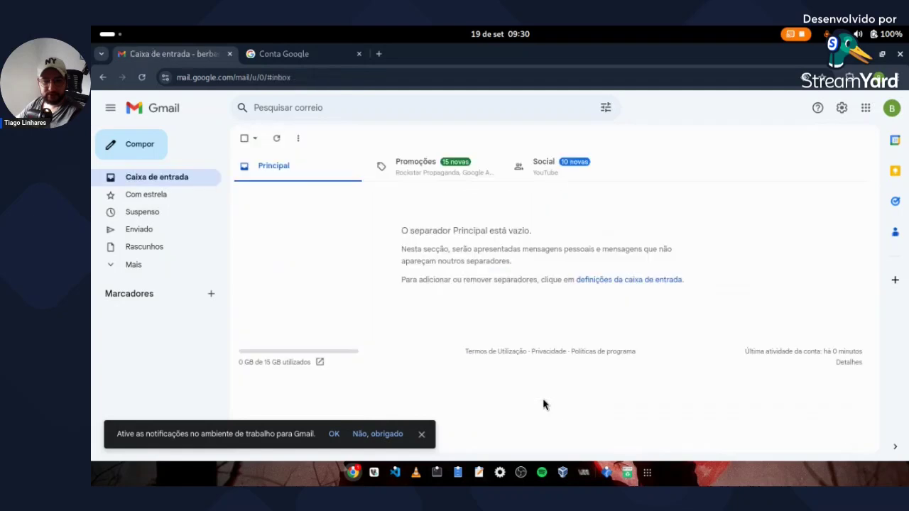
- Switch to Hop, test the Email messages input's connection to pop.gmail.com, and accept the transform's settings
left_click(107, 33)
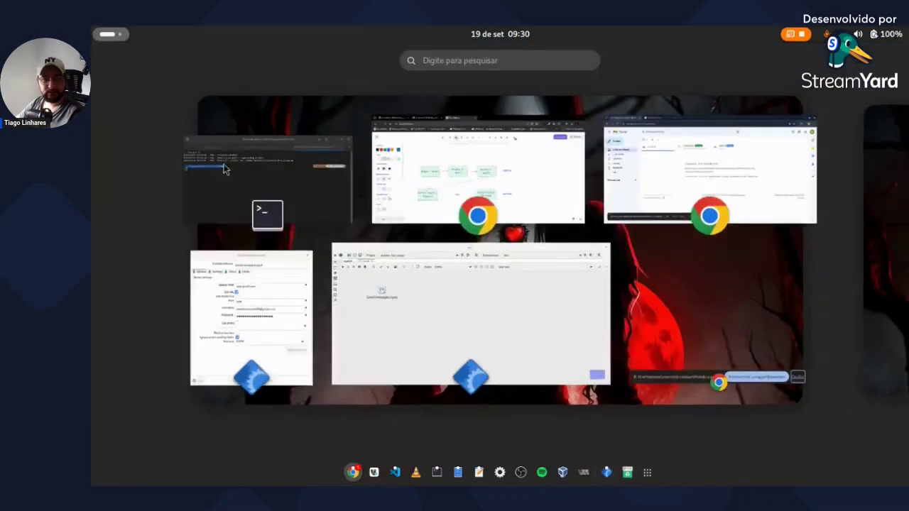
left_click(391, 290)
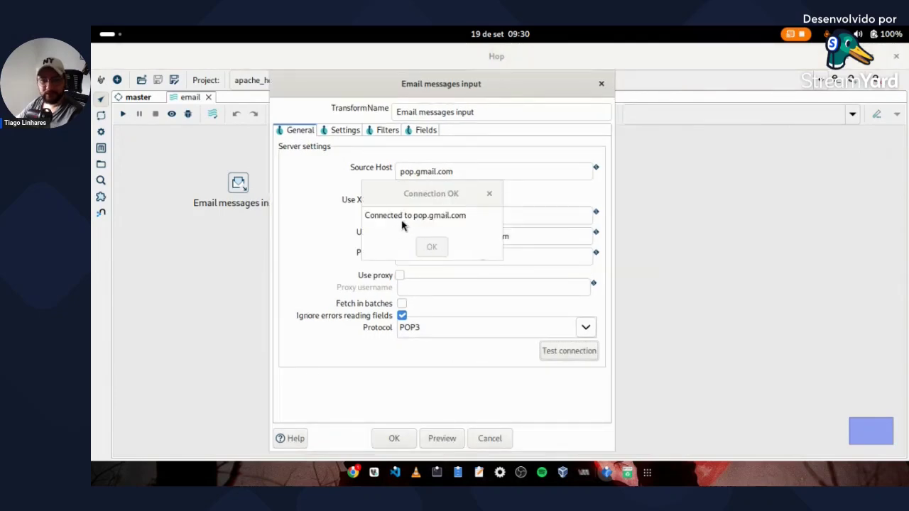
left_click(431, 247)
left_click(406, 439)
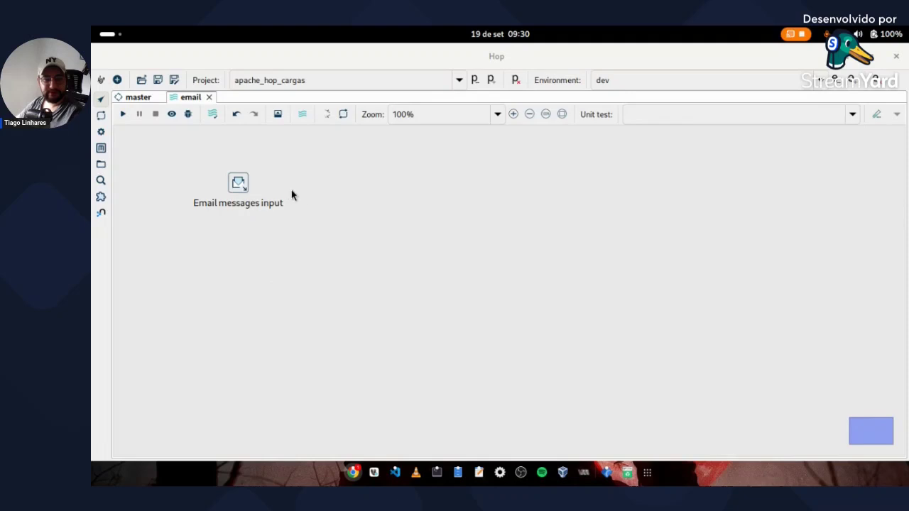
- Reposition the Email messages input transform slightly and load all its available fields into its field list
left_click_drag(239, 188, 244, 199)
left_click(242, 199)
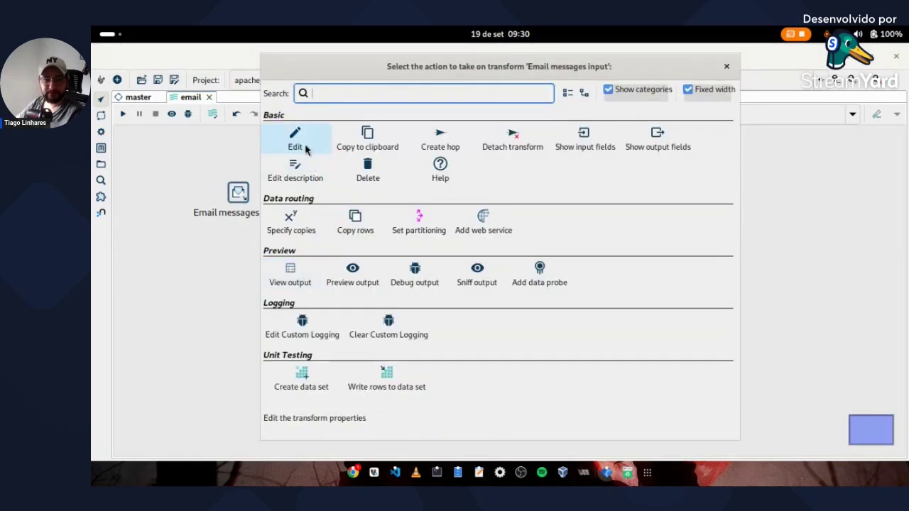
key("Escape")
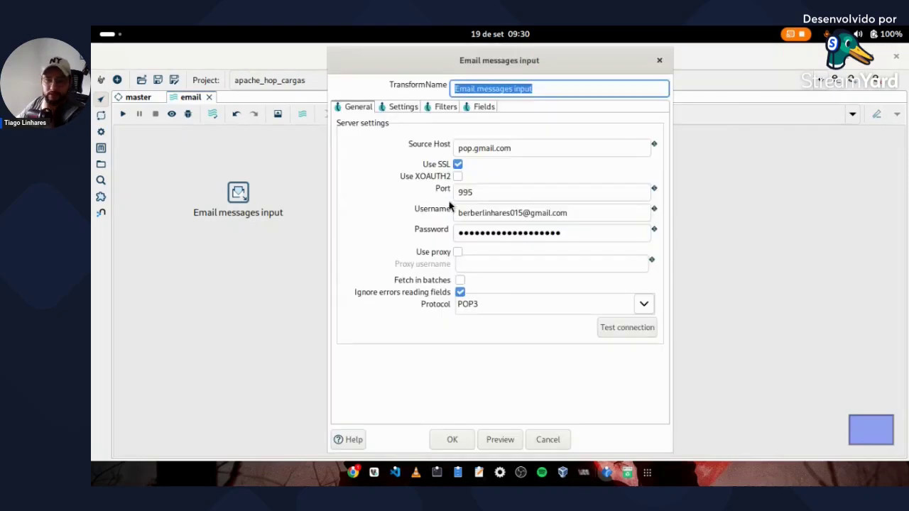
left_click(484, 107)
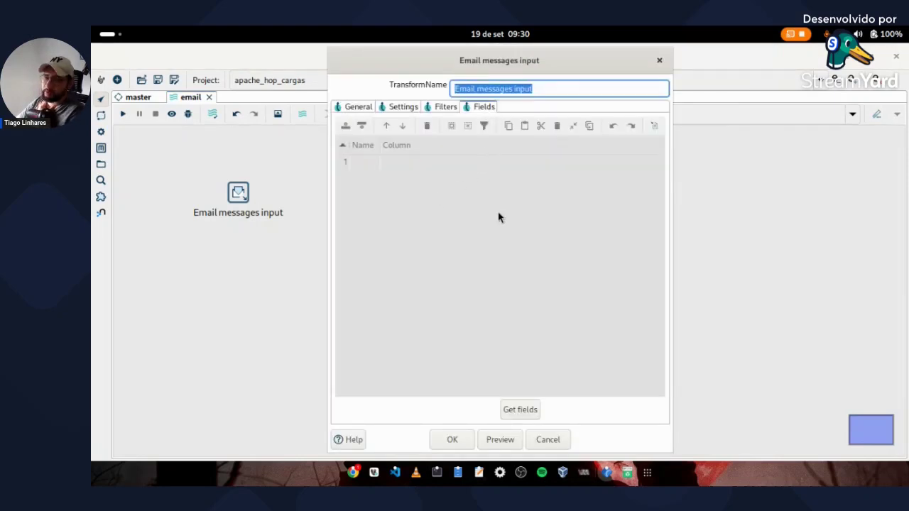
left_click(518, 410)
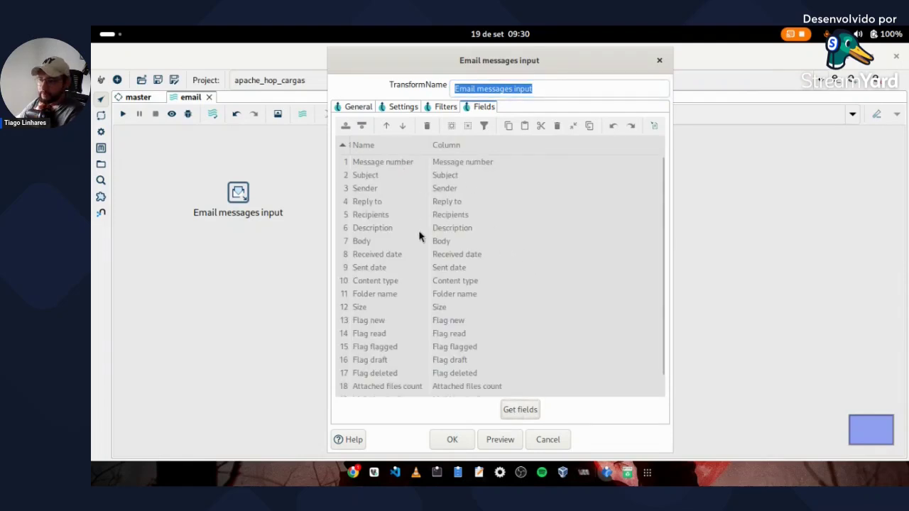
scroll(419, 238, "down", 1)
scroll(417, 245, "up", 1)
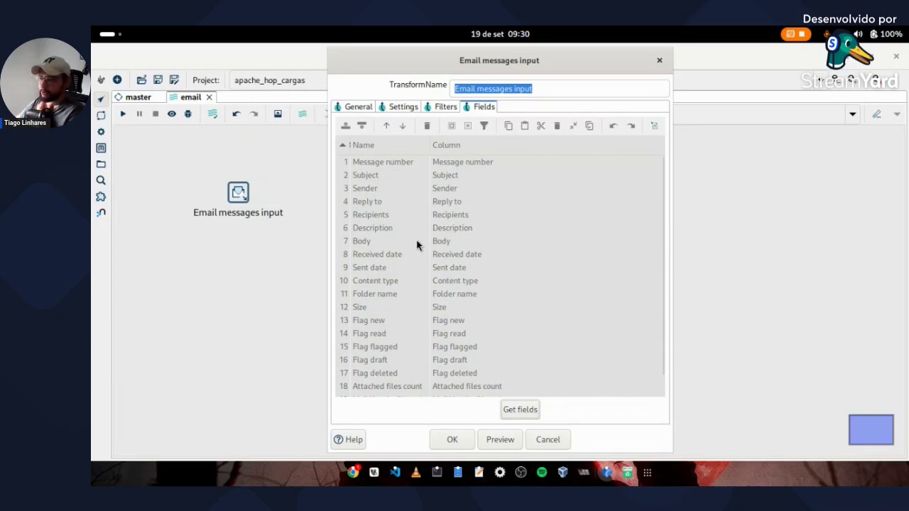
left_click(434, 439)
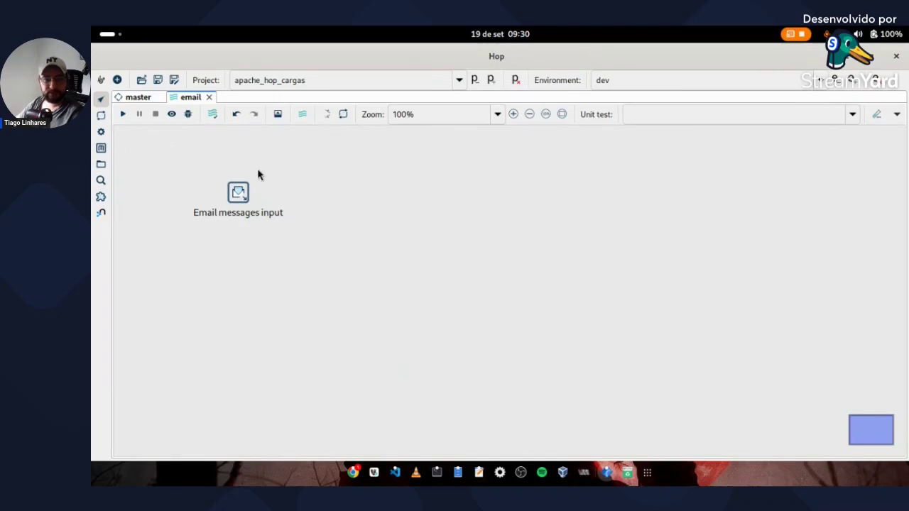
- Add a Dummy (do nothing) transform beside Email messages input and connect the input to it with a hop
left_click(349, 256)
left_click(390, 237)
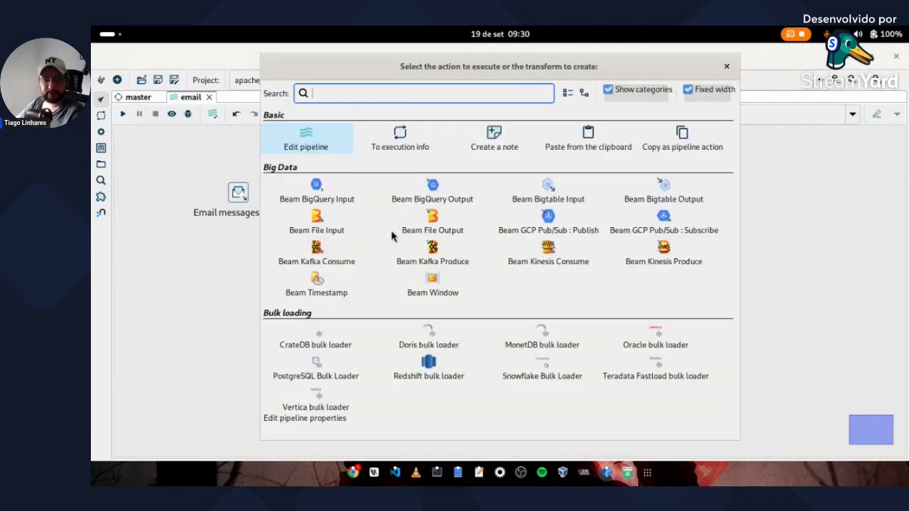
type("dum")
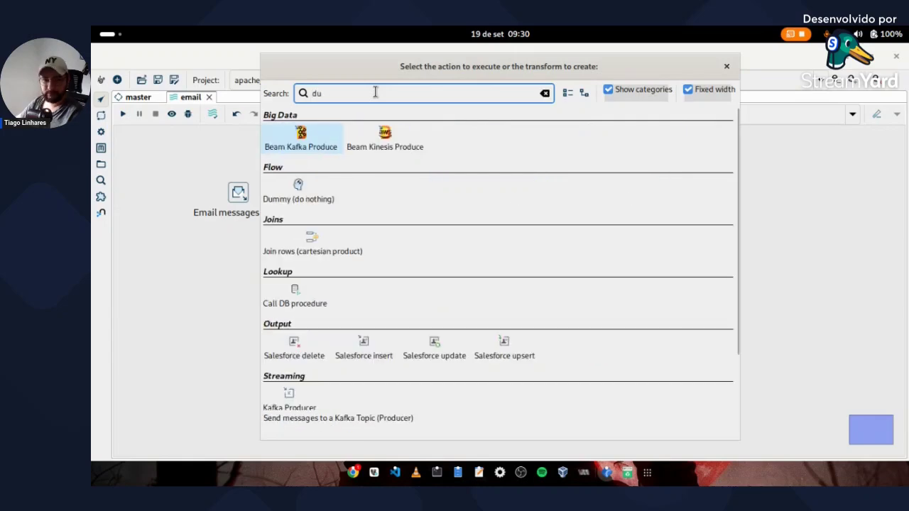
left_click(334, 153)
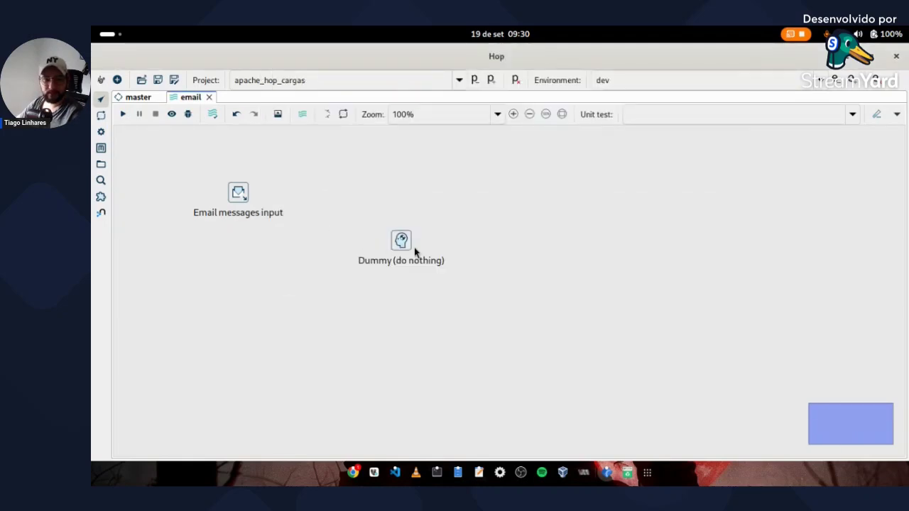
left_click_drag(408, 244, 418, 205)
left_click_drag(243, 192, 411, 197)
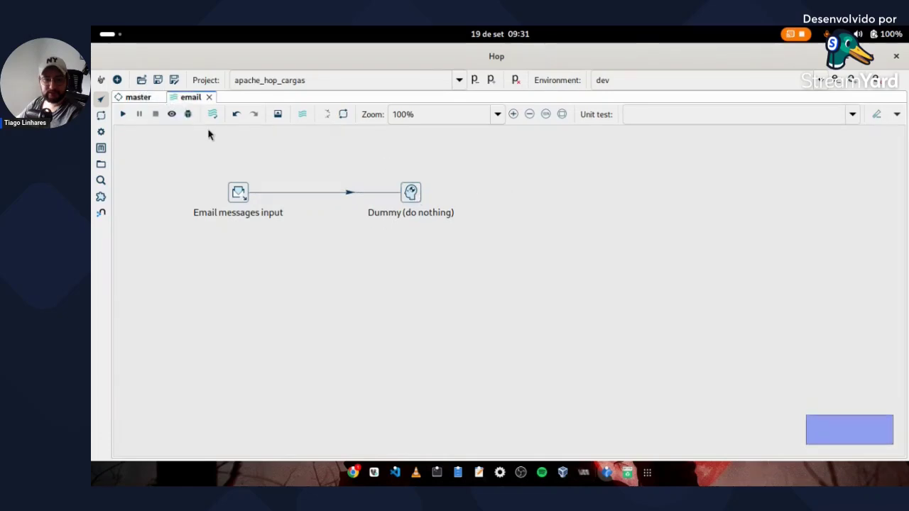
- Run the pipeline with the local run configuration and inspect the Dummy transform's output rows
left_click(123, 114)
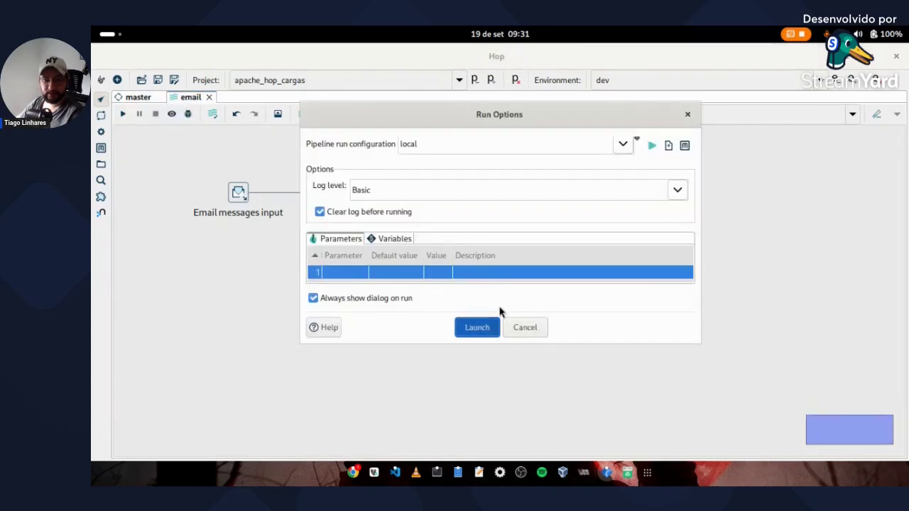
left_click(477, 327)
left_click(528, 236)
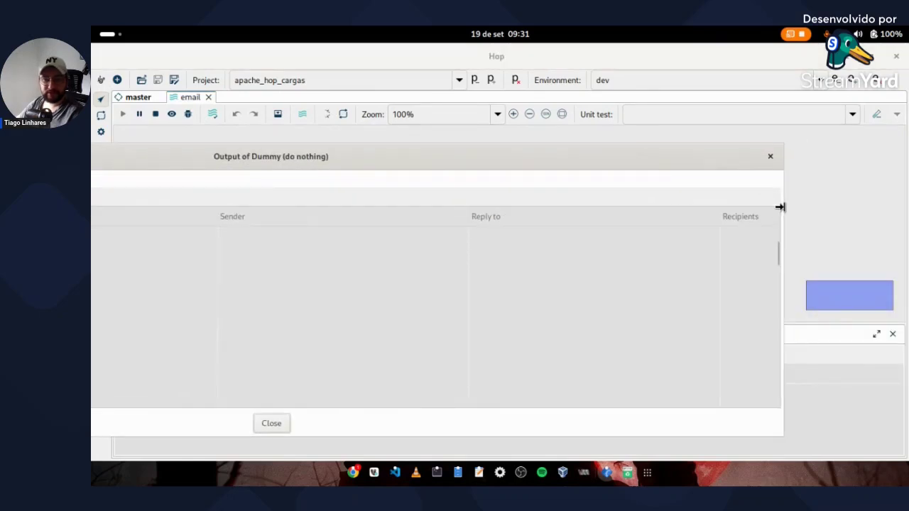
left_click_drag(781, 205, 908, 206)
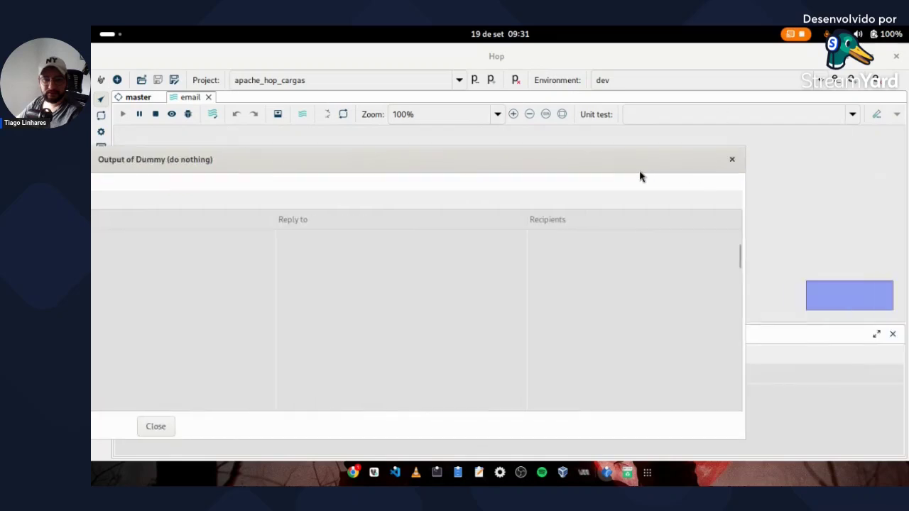
left_click(732, 160)
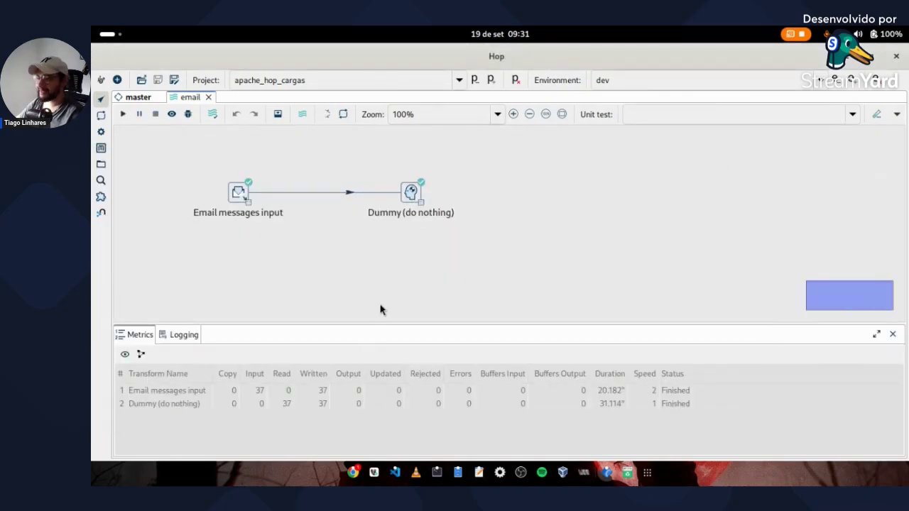
- Switch to Gmail to check the complete list of mail, reopen the inbox, and return to Hop
key("alt+Tab")
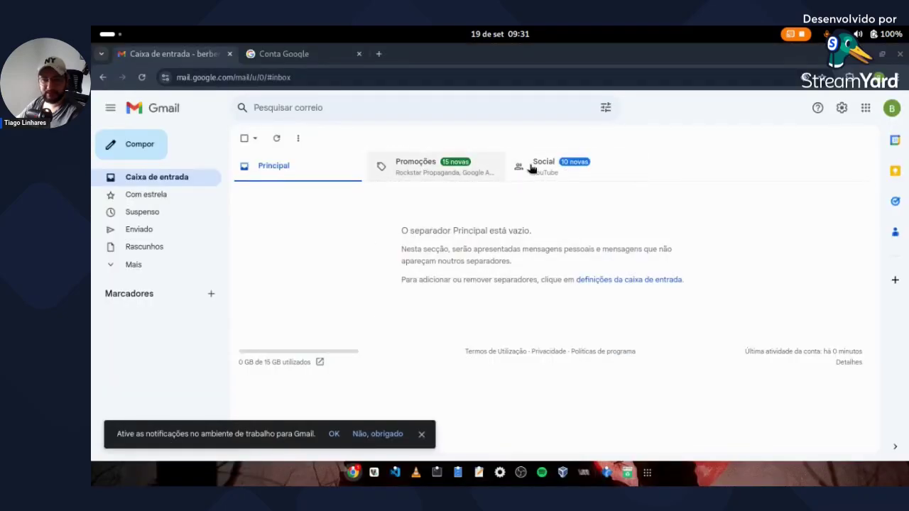
left_click(178, 264)
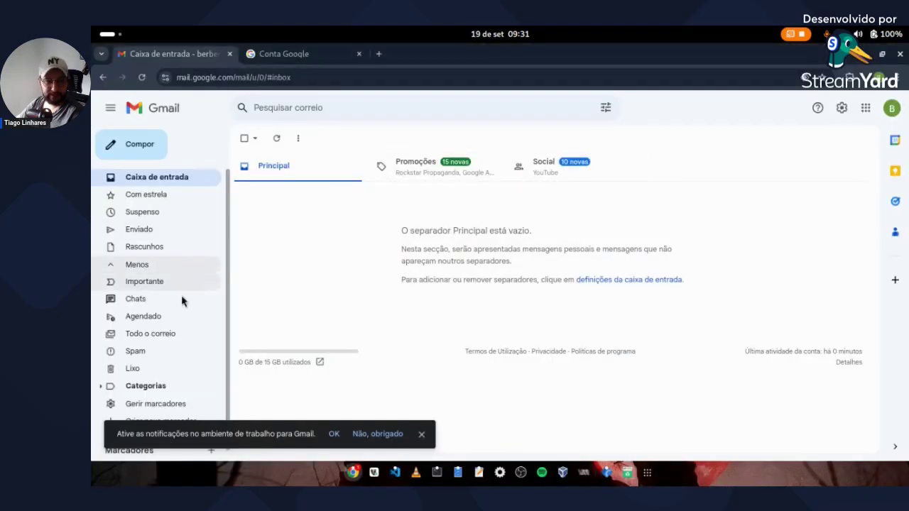
left_click(184, 335)
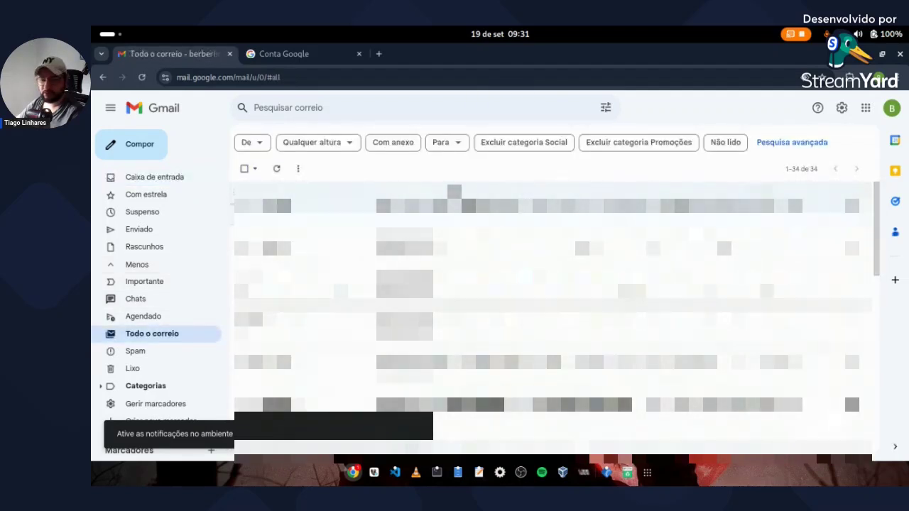
left_click(166, 182)
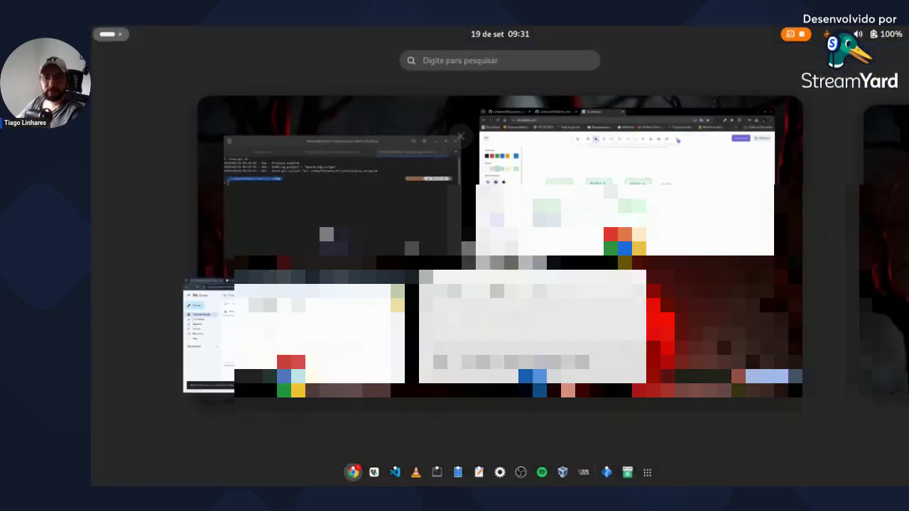
left_click(109, 34)
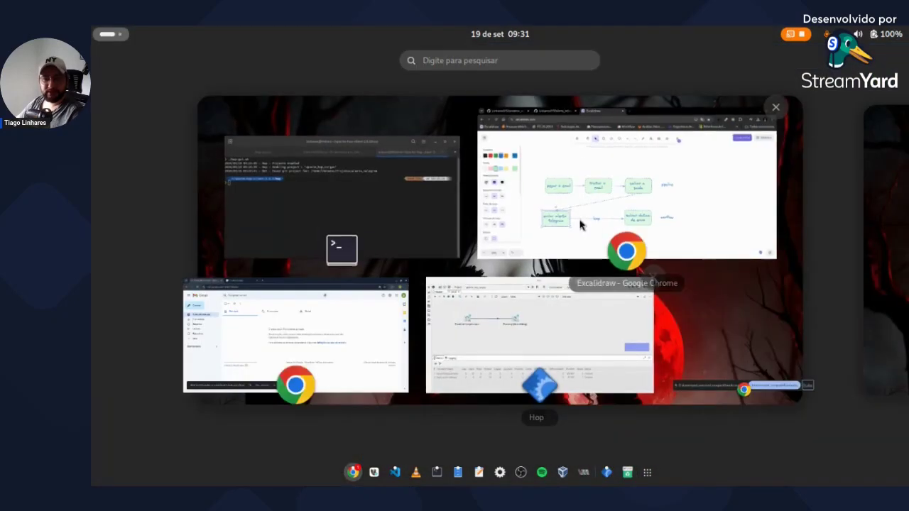
left_click(503, 341)
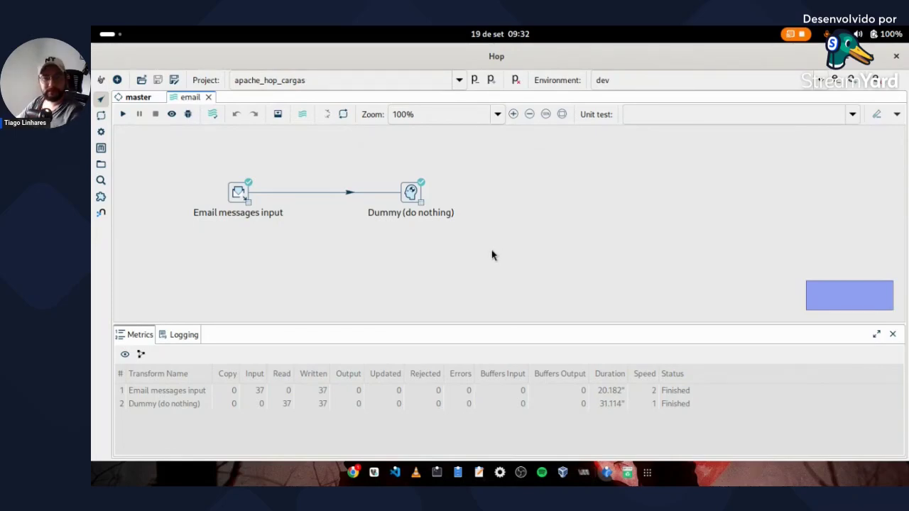
- Add a Filter rows transform to the pipeline and place it in line with the Dummy transform
left_click(491, 256)
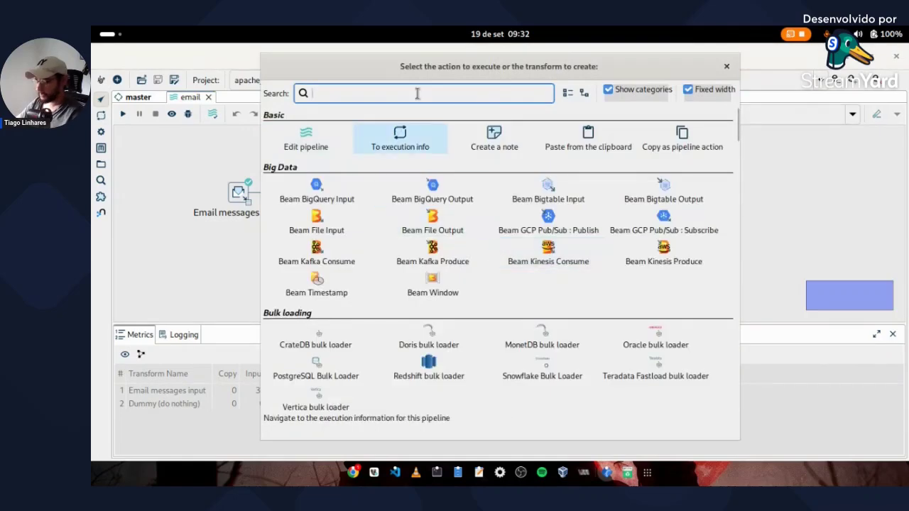
type("filter")
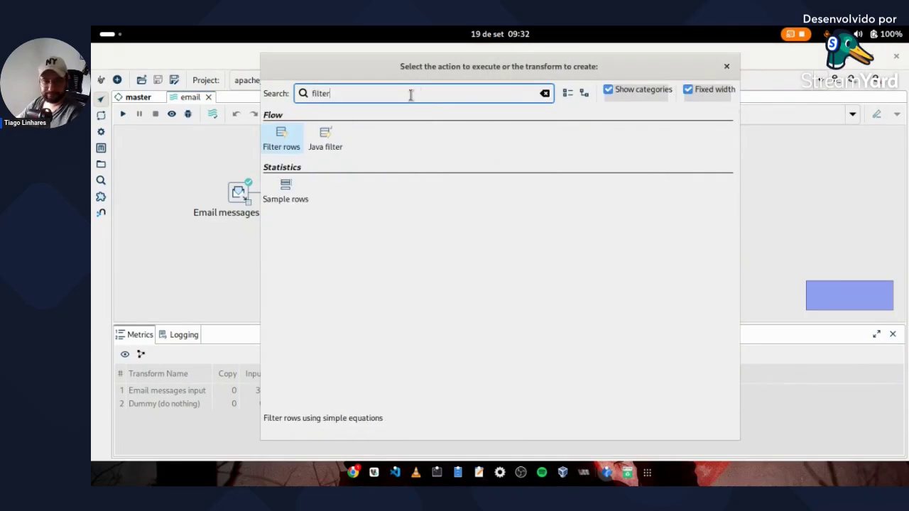
left_click(288, 141)
left_click_drag(497, 263, 501, 203)
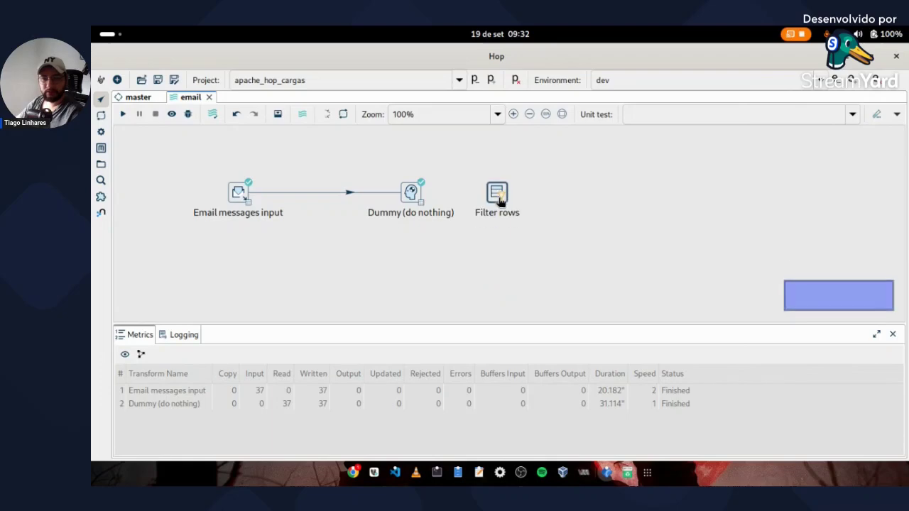
- Delete the Dummy transform, move Filter rows into its place, and connect Email messages input to it
left_click_drag(409, 200, 380, 201)
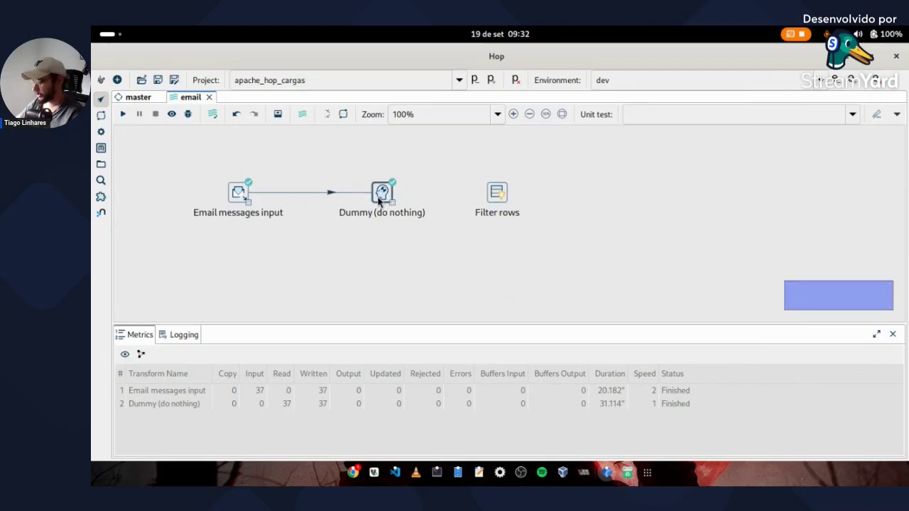
left_click(380, 201)
left_click(369, 171)
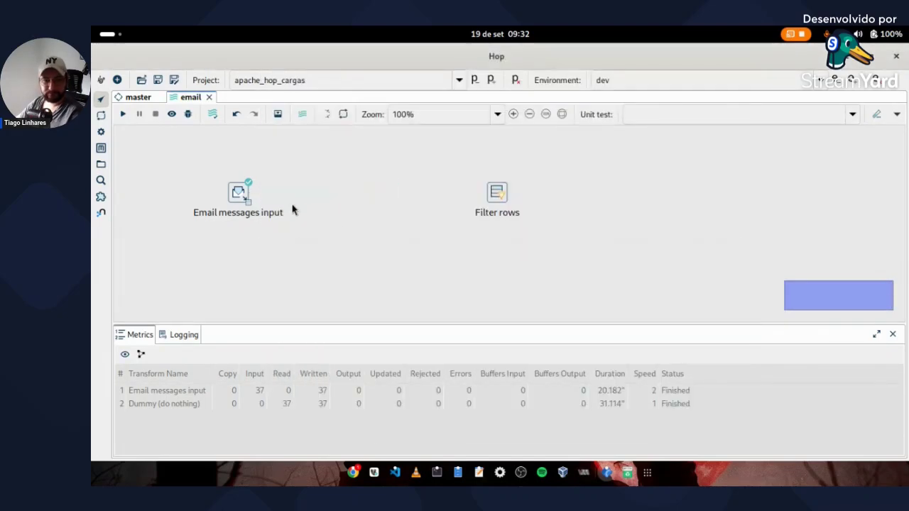
left_click_drag(491, 196, 386, 197)
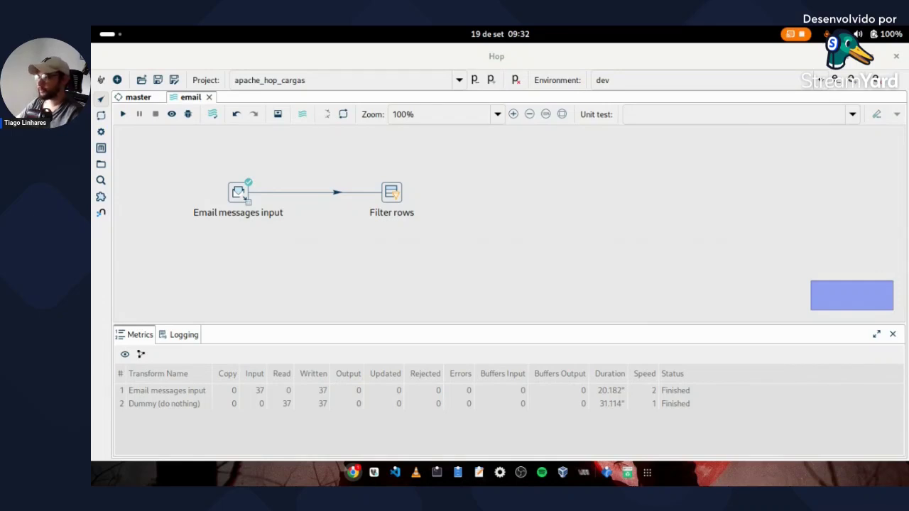
- Check the Gmail inbox for the newly received APLICACAO XY message, and switch back to the Hop pipeline
key("alt+Tab")
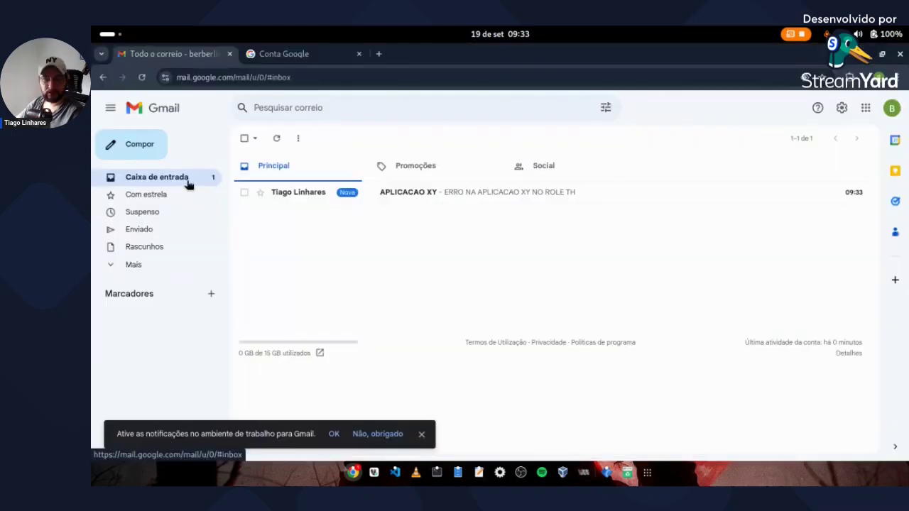
left_click(186, 181)
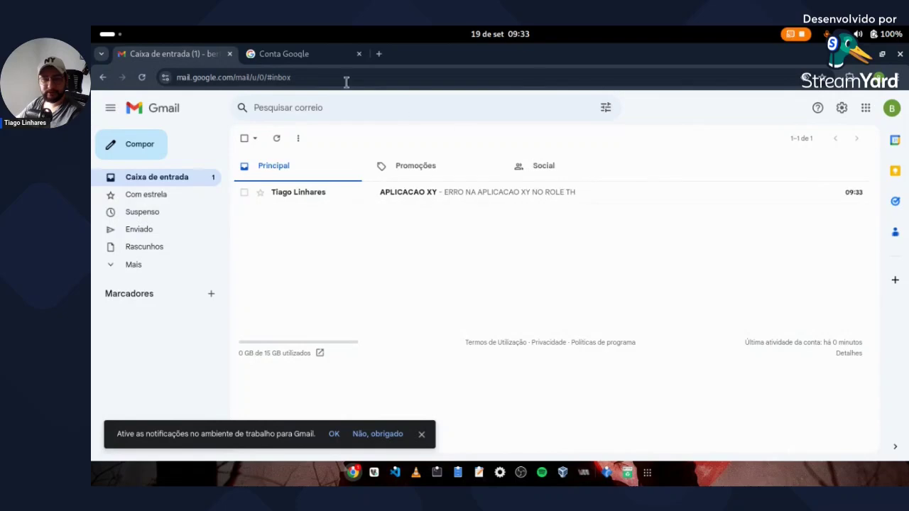
left_click(110, 33)
left_click(475, 313)
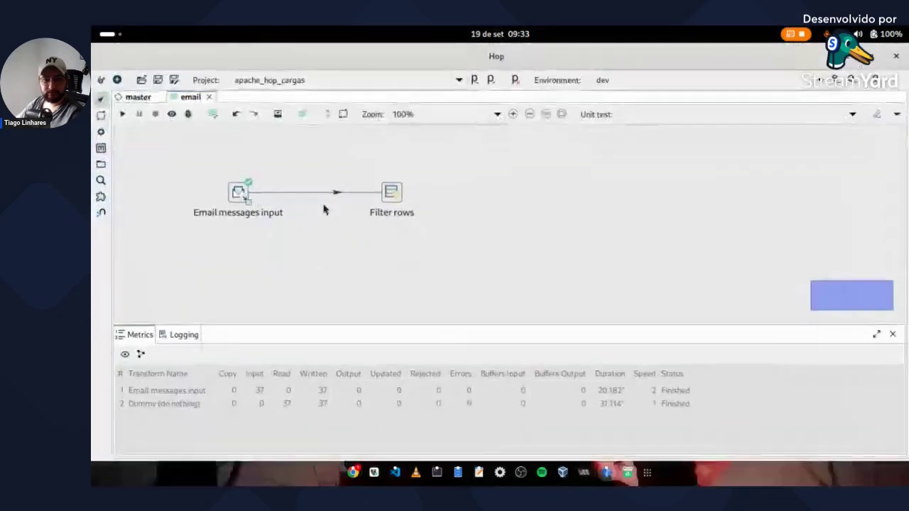
- Run the pipeline with the local run configuration and request the output rows of Filter rows
left_click(123, 115)
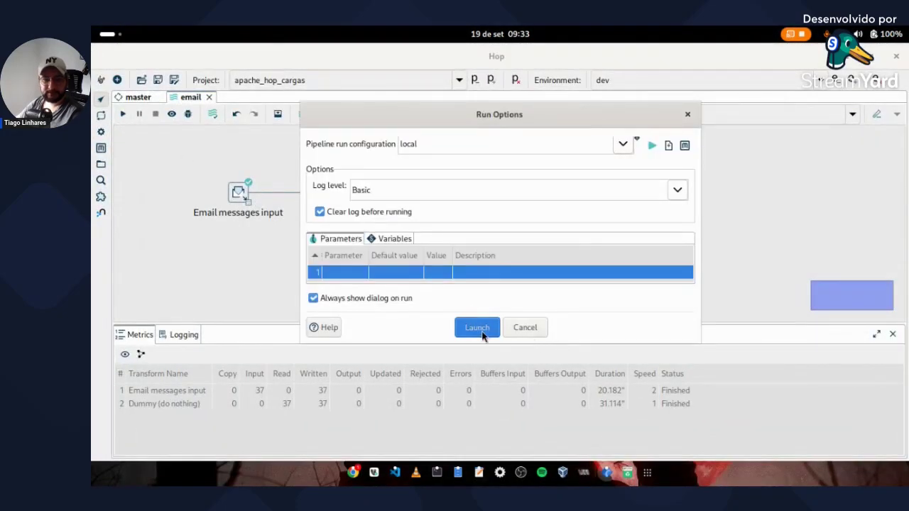
left_click(487, 327)
left_click(493, 290)
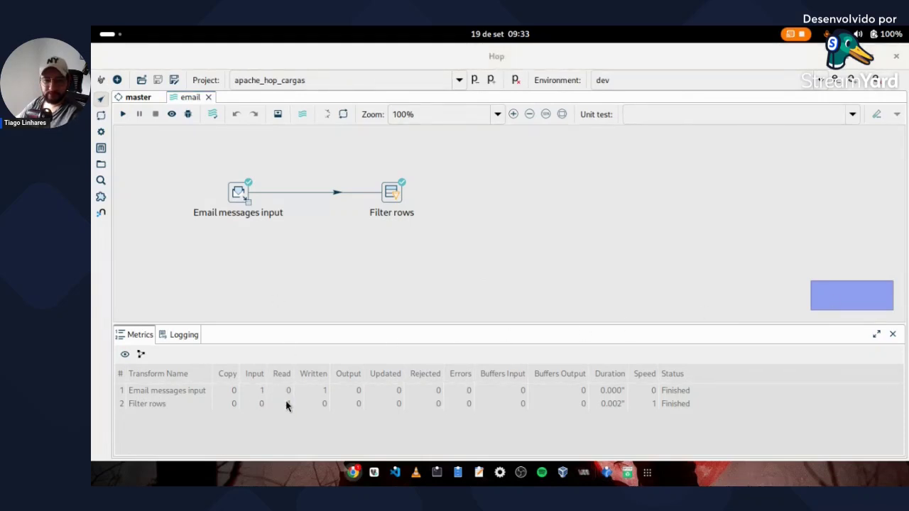
left_click(395, 201)
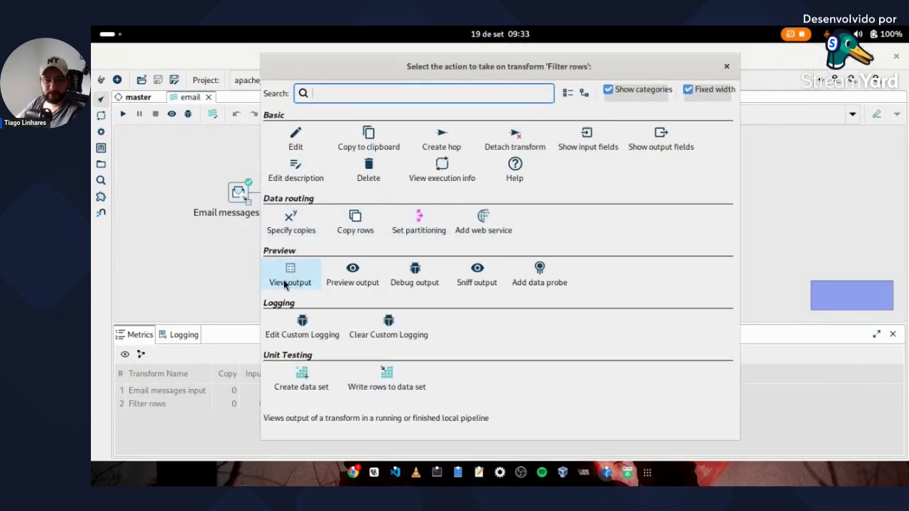
left_click(286, 284)
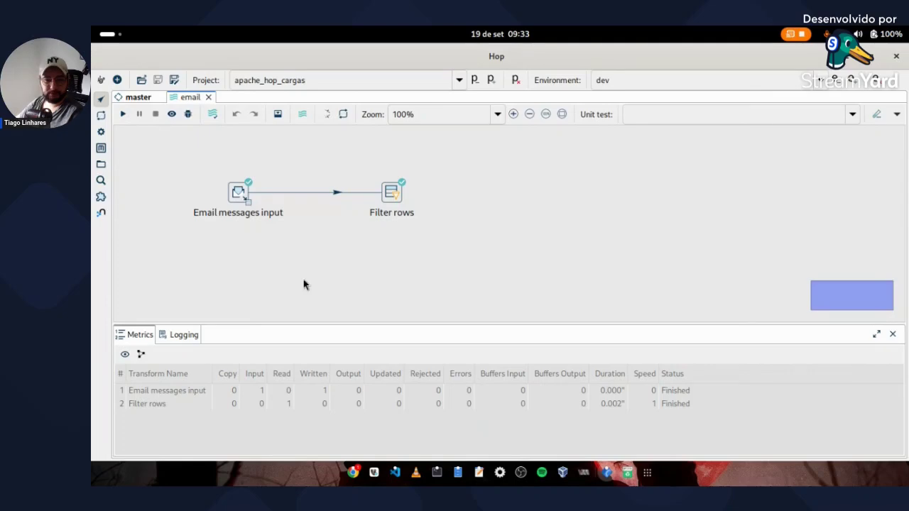
- View the output of Email messages input and examine the row's subject, sender, recipients, body and sent date
left_click(237, 192)
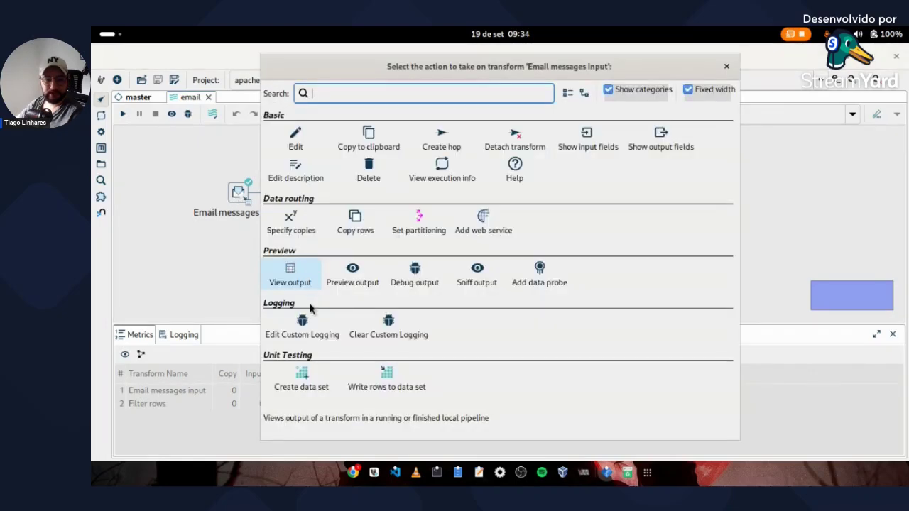
left_click(298, 283)
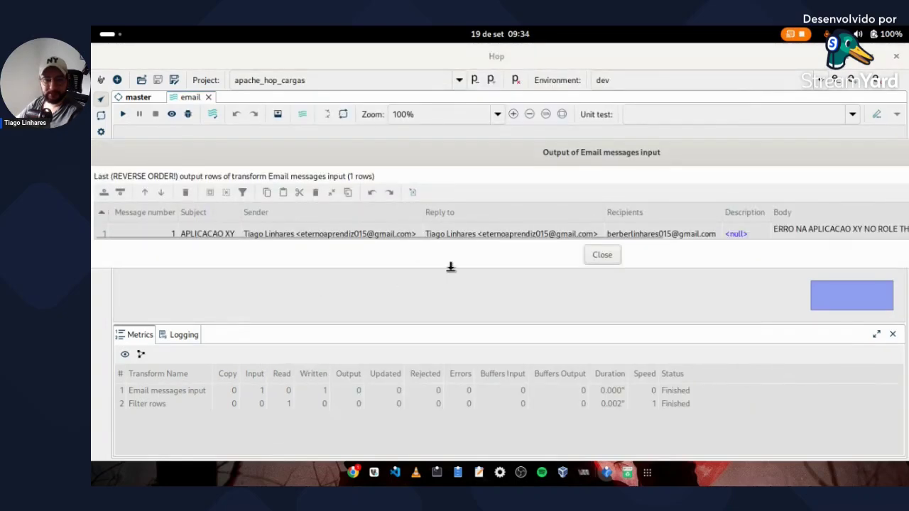
left_click_drag(451, 267, 587, 263)
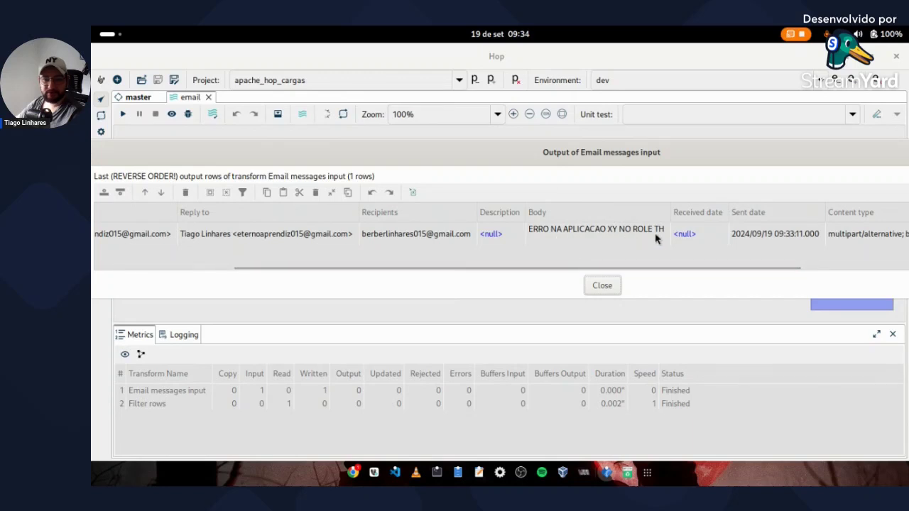
left_click_drag(674, 270, 828, 272)
scroll(579, 285, "left", 3)
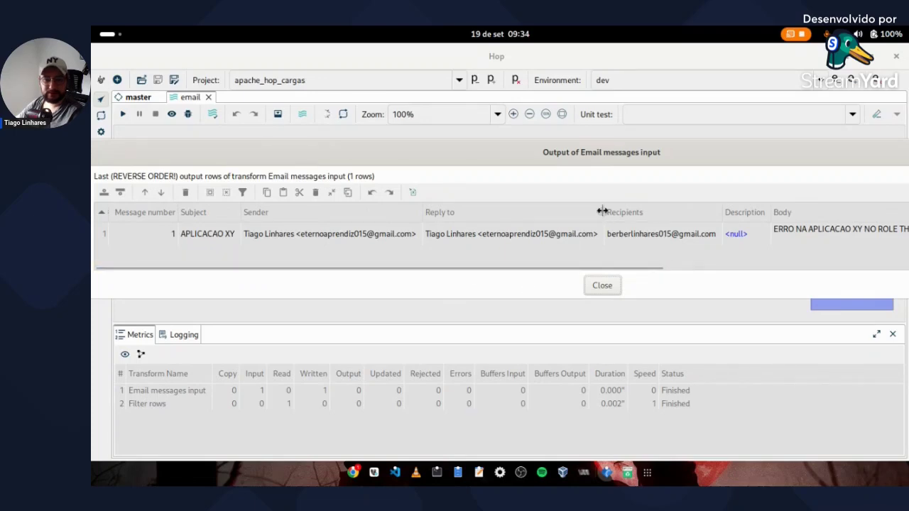
left_click_drag(601, 211, 618, 211)
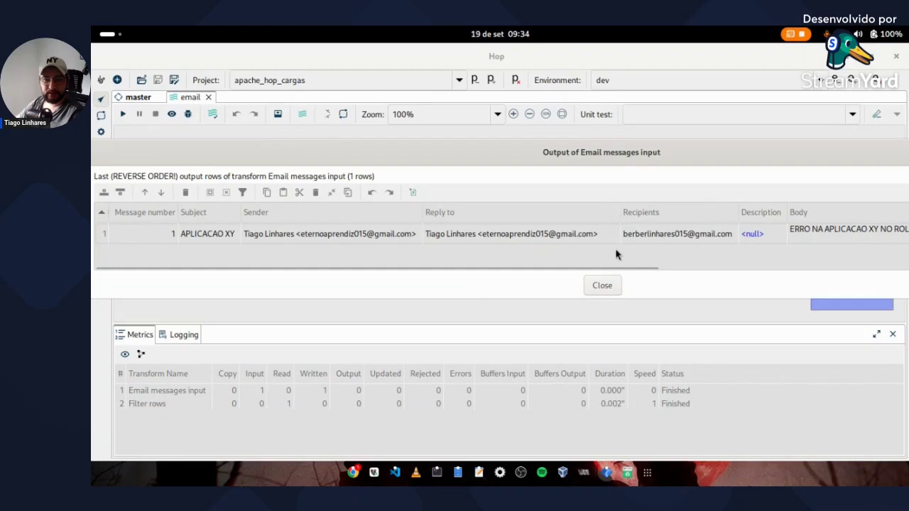
left_click_drag(607, 270, 246, 237)
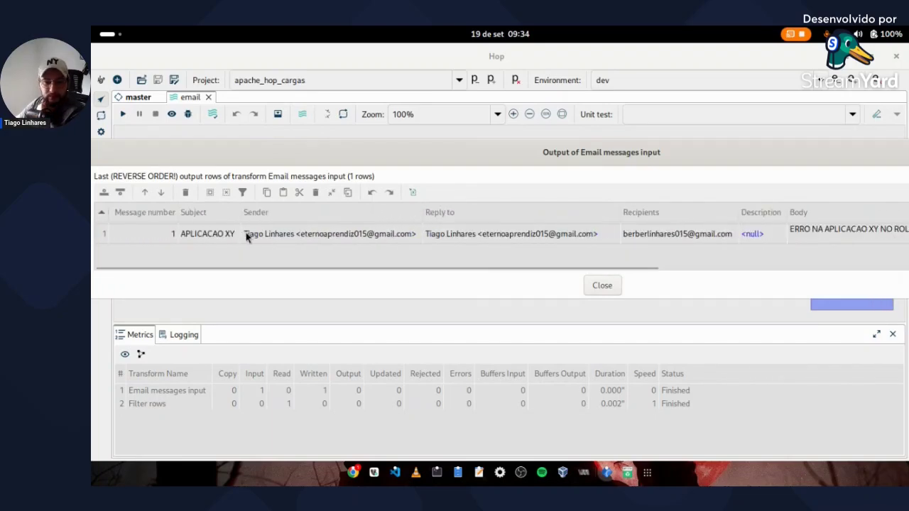
left_click(414, 239)
left_click(315, 234)
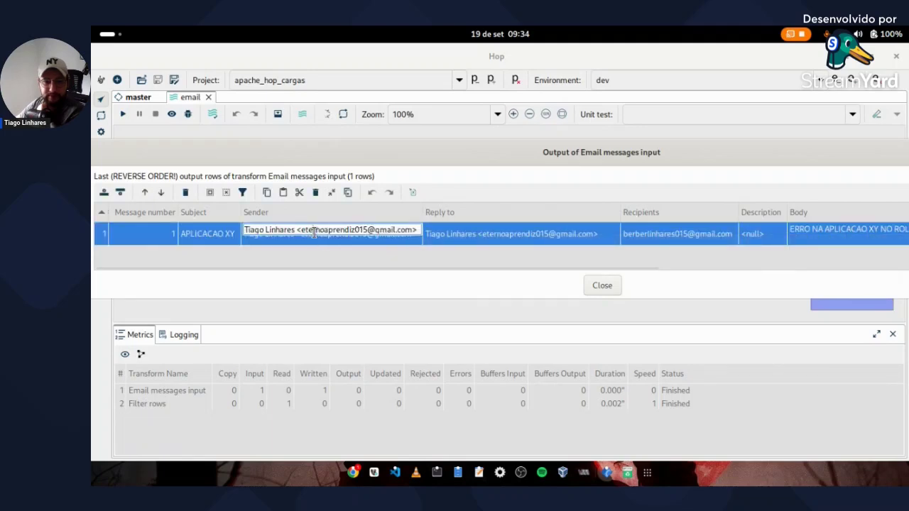
left_click_drag(420, 231, 375, 231)
- Reopen the Email messages input output, check the message's Body field, and close the output view
left_click(419, 206)
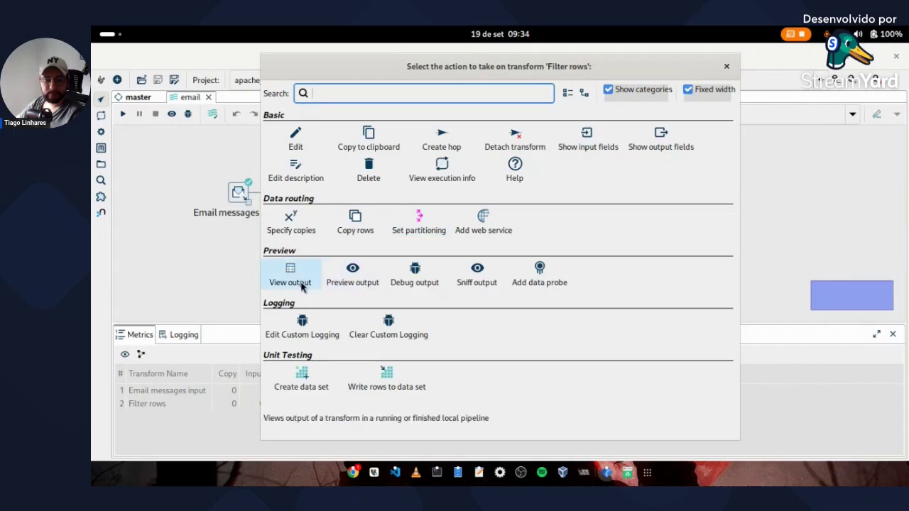
left_click(240, 199)
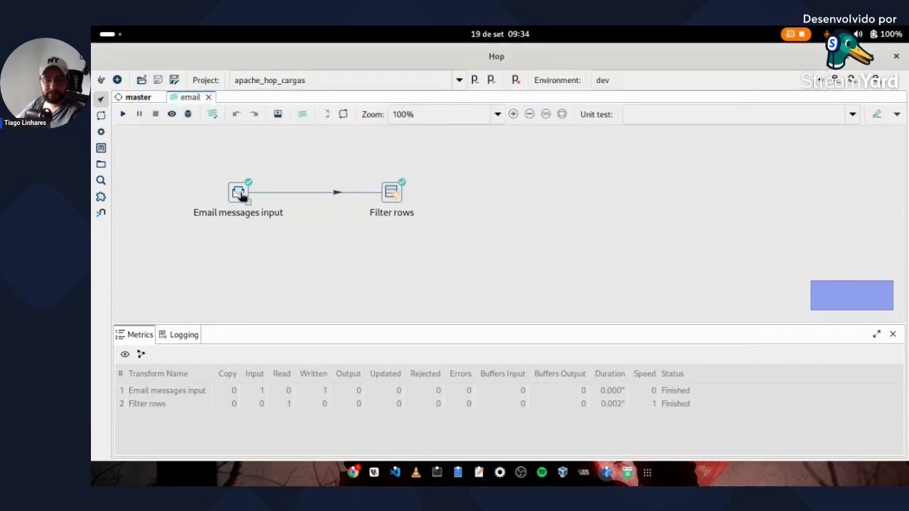
left_click(240, 200)
left_click(291, 275)
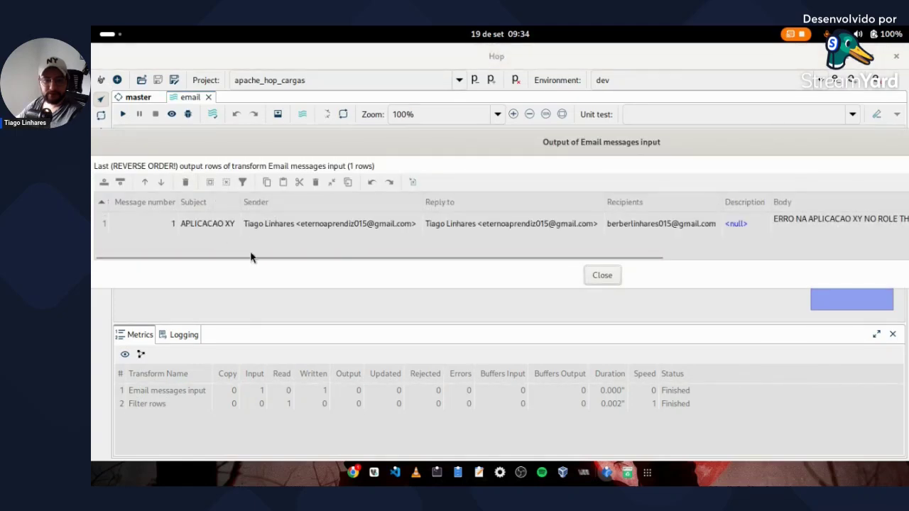
left_click_drag(255, 262, 462, 268)
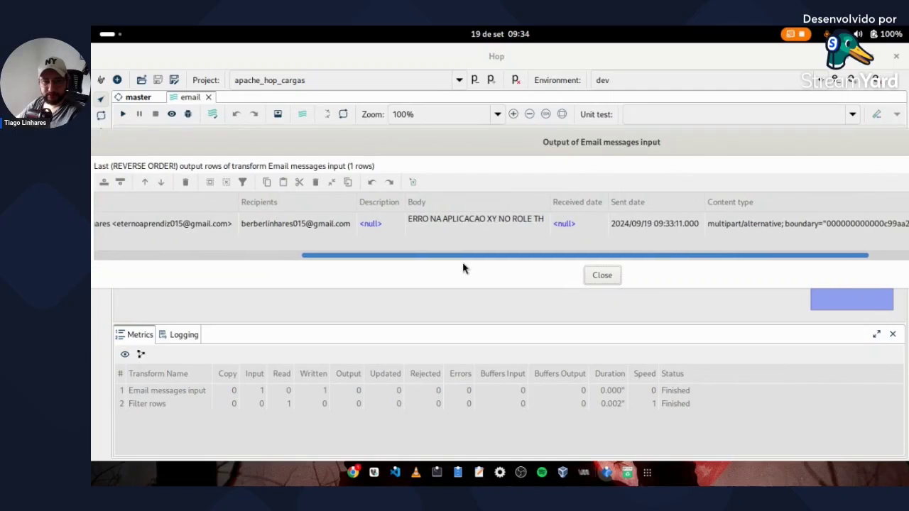
left_click(592, 277)
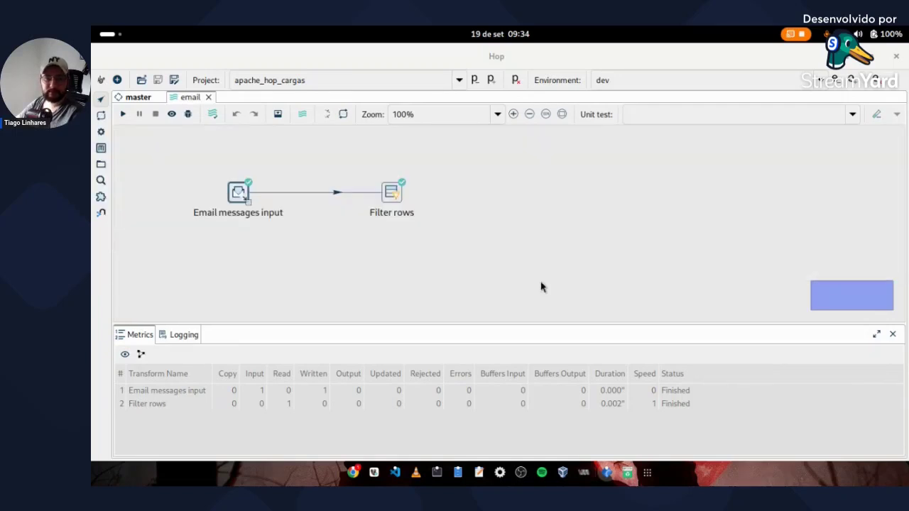
- Edit the Filter rows transform and choose Subject as the field of its condition
left_click(392, 193)
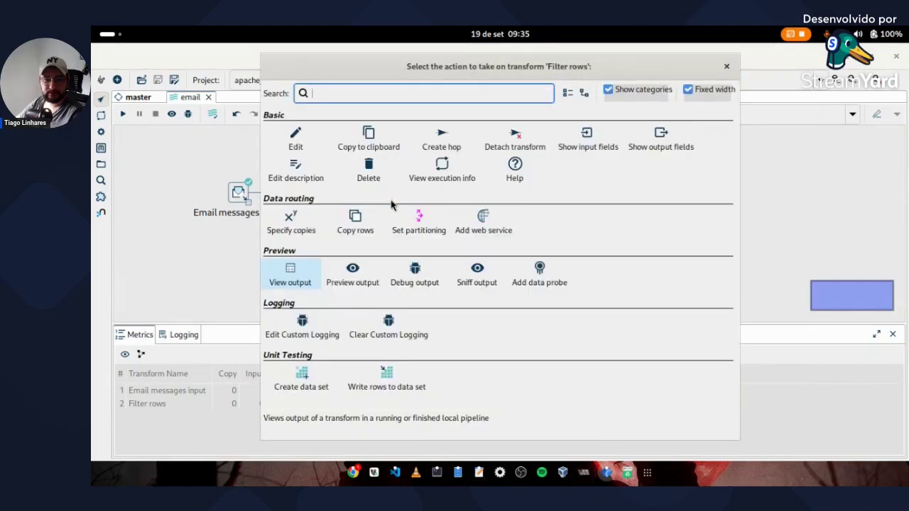
left_click(297, 145)
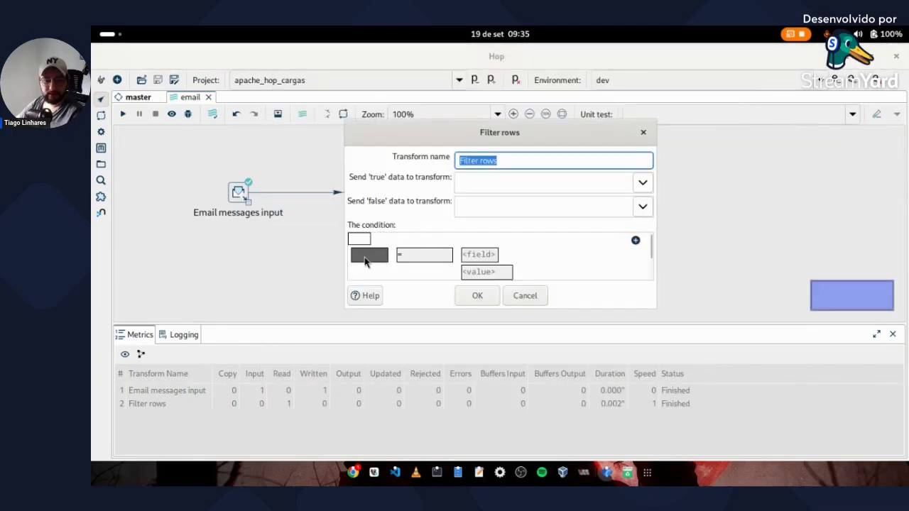
left_click(643, 184)
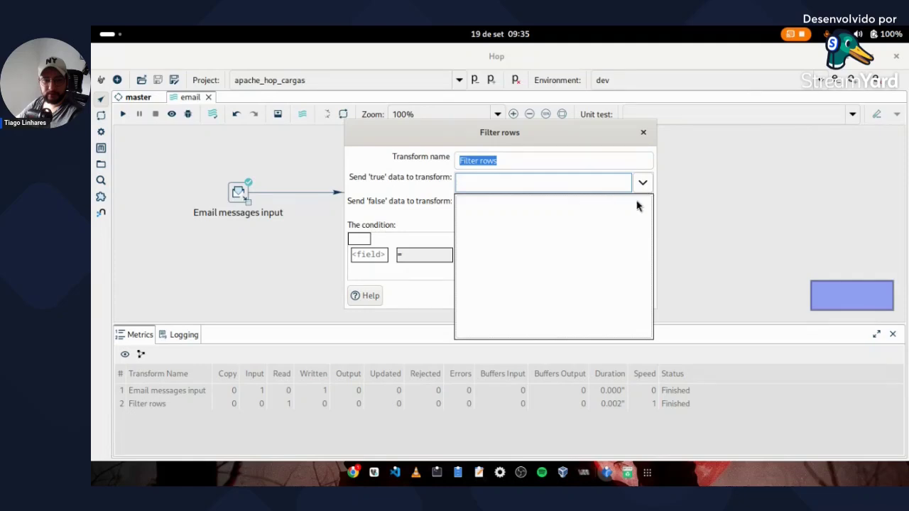
left_click(642, 191)
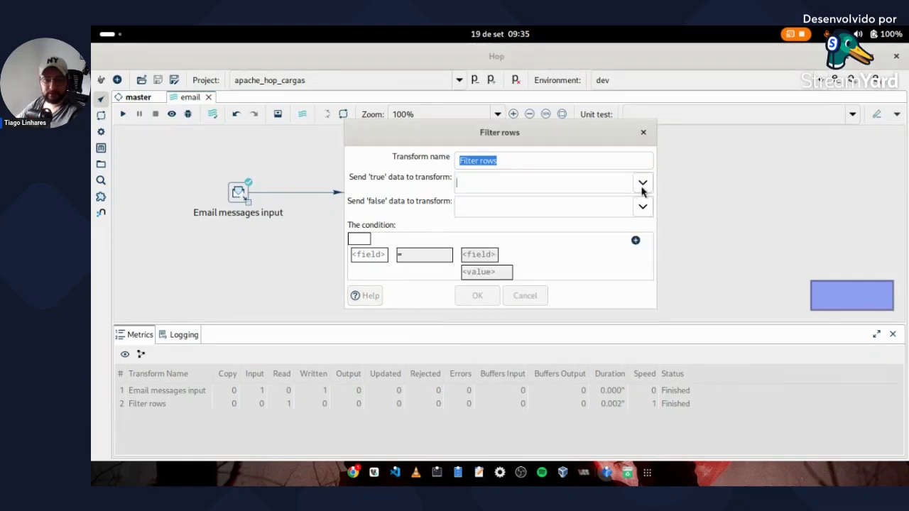
left_click(378, 255)
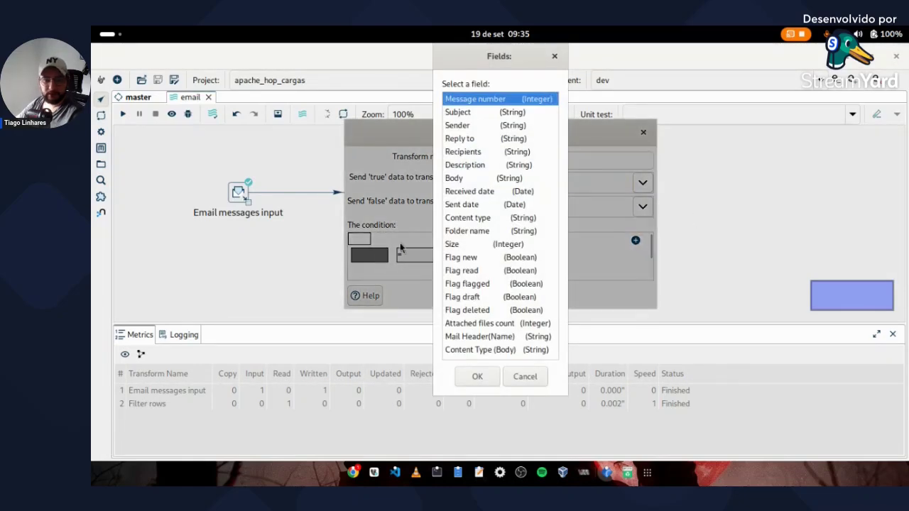
left_click(465, 114)
double_click(465, 114)
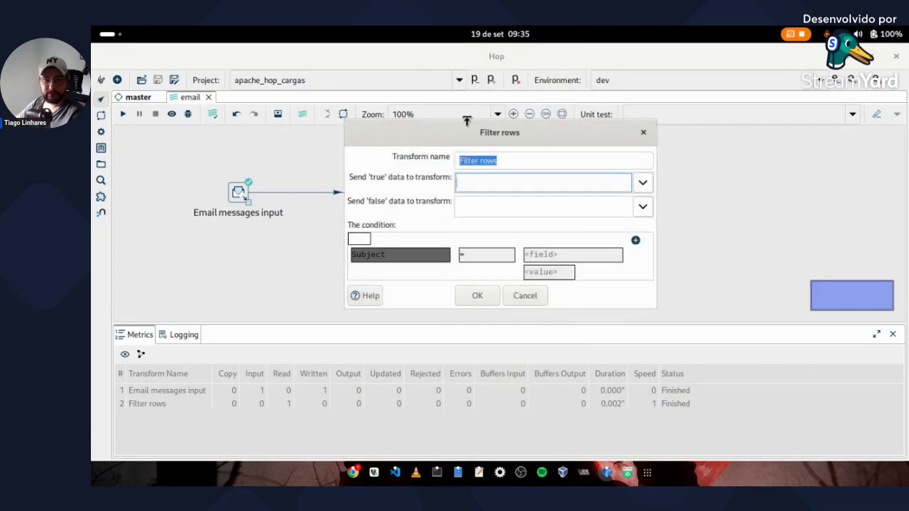
- Set the Subject condition to CONTAINS with a String value starting with APLI, and save the Filter rows settings
left_click(490, 257)
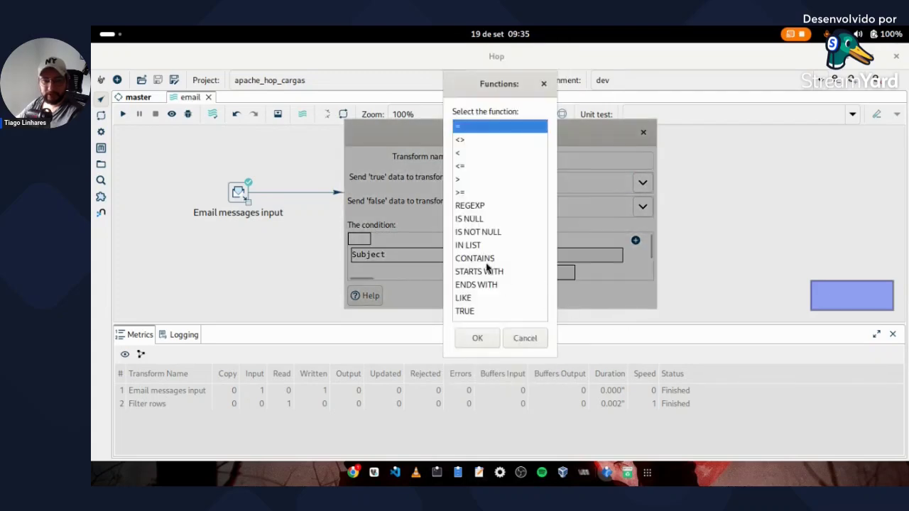
double_click(486, 258)
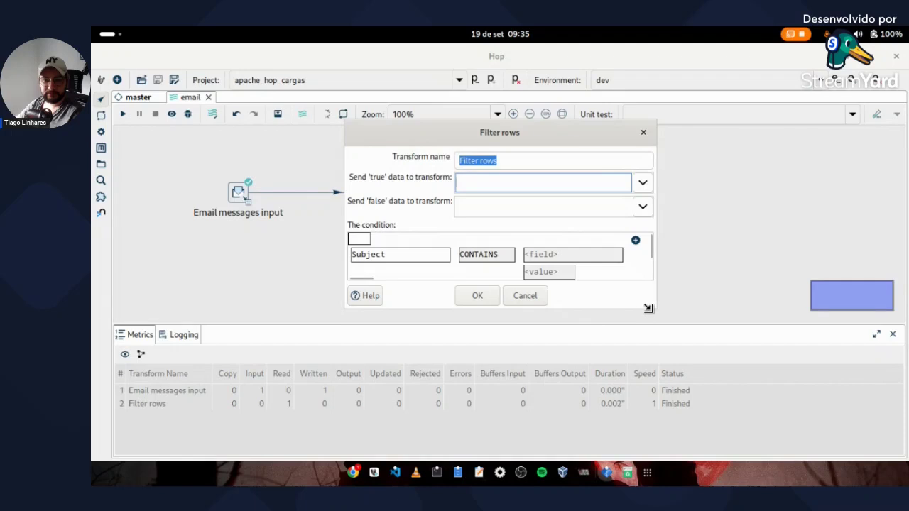
left_click_drag(654, 310, 721, 354)
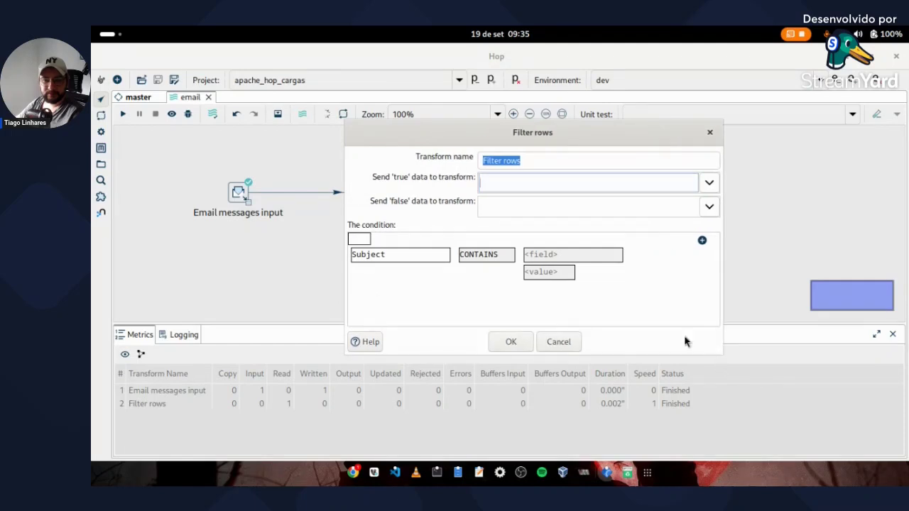
left_click(545, 277)
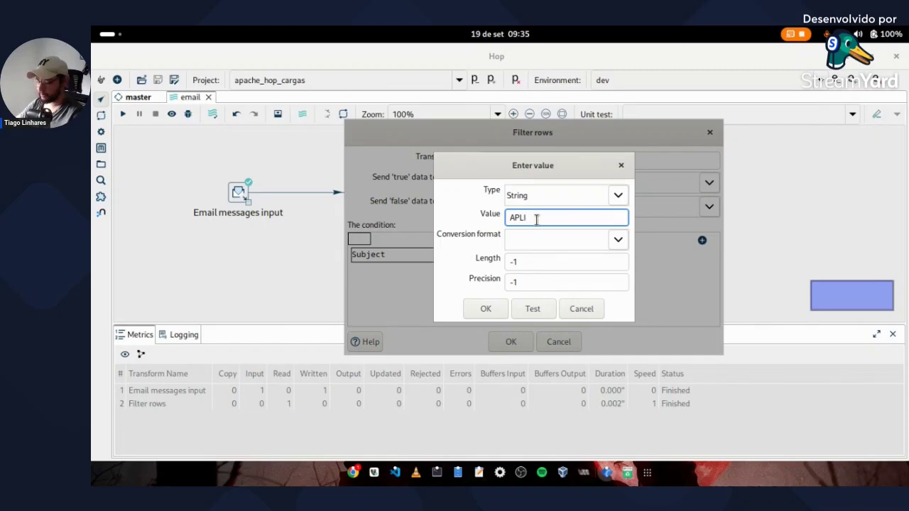
left_click(497, 311)
left_click(512, 343)
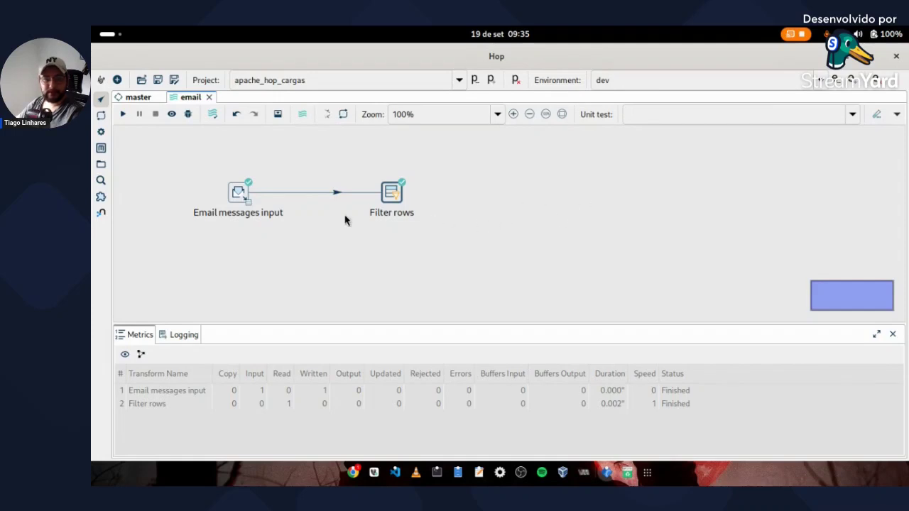
- Add a Dummy (do nothing) transform below Filter rows and connect it to the filter's Result is FALSE output
left_click(448, 245)
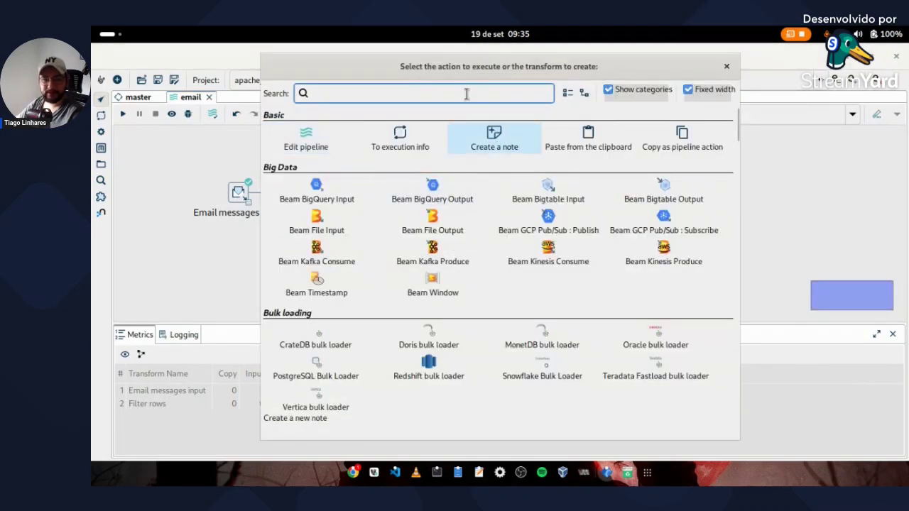
type("DUM")
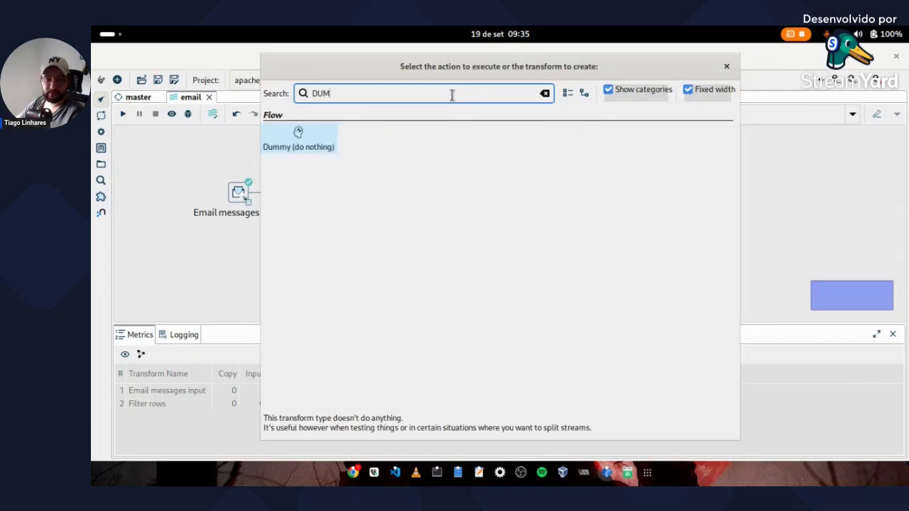
double_click(299, 136)
left_click_drag(457, 245, 398, 280)
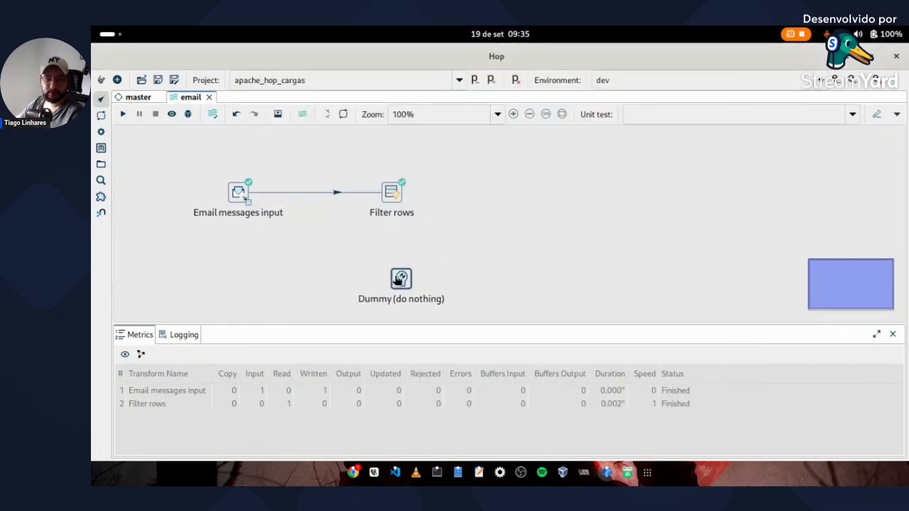
left_click_drag(391, 192, 389, 284)
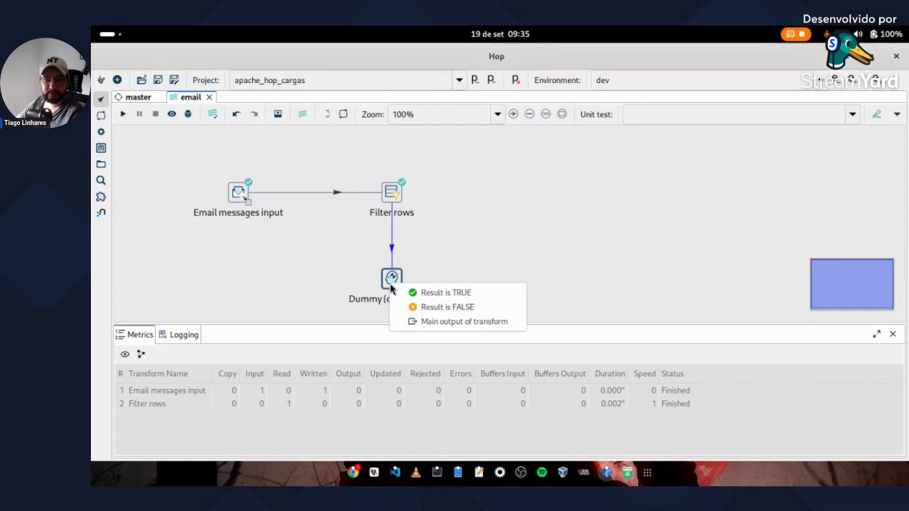
left_click(446, 307)
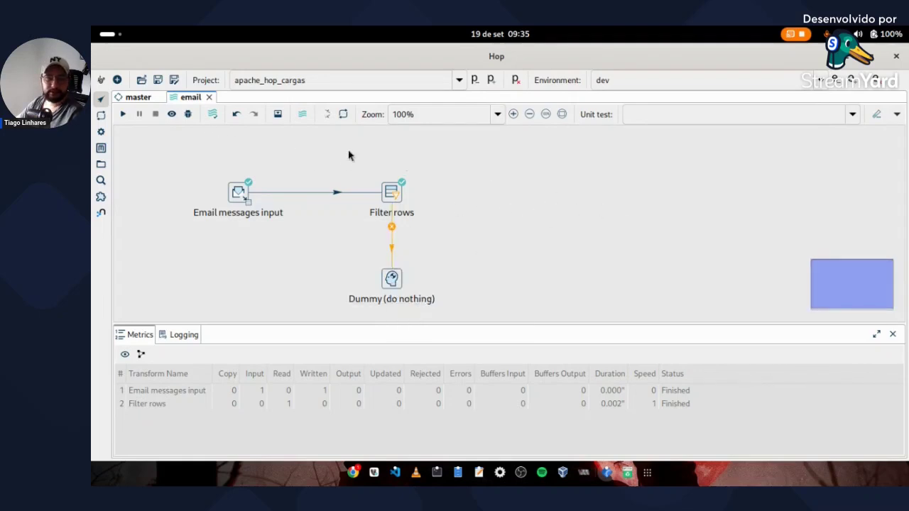
- Add a Select values transform in line after Filter rows and connect it to the filter's Result is TRUE output
left_click(498, 186)
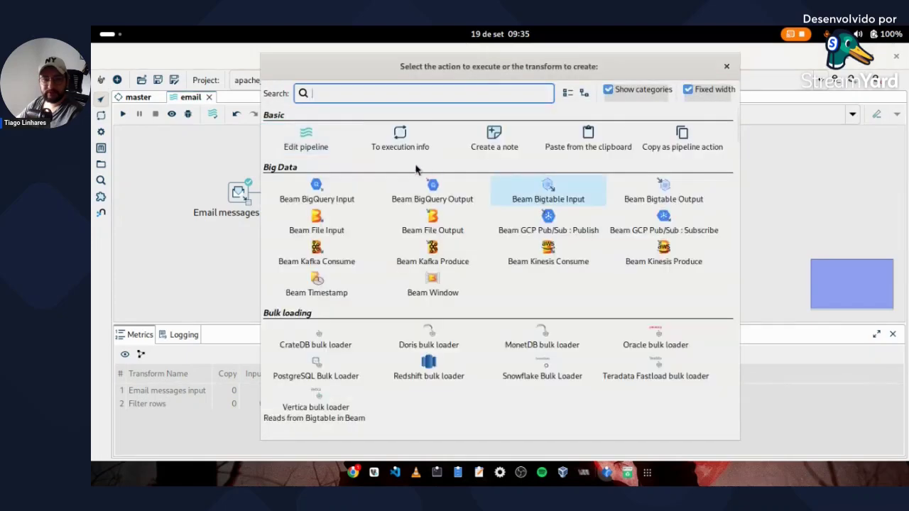
type("SEL")
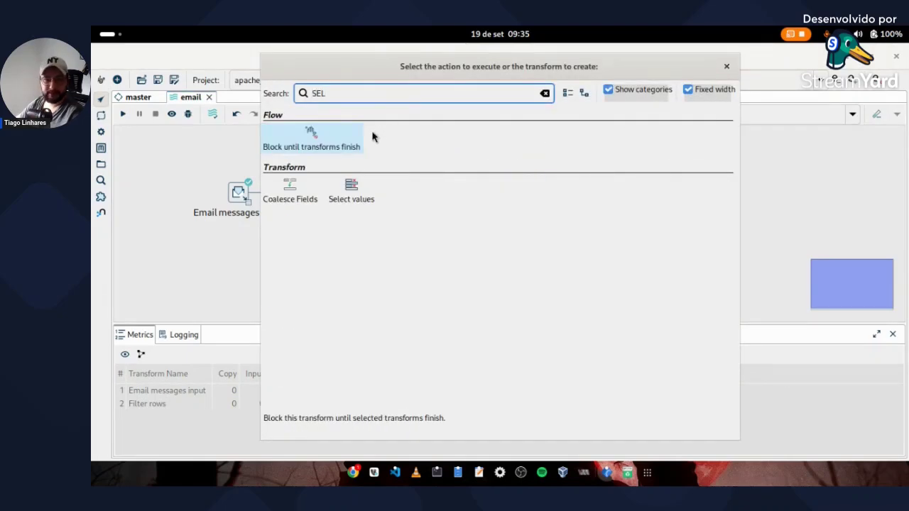
left_click(348, 192)
left_click_drag(442, 201, 535, 199)
left_click(547, 201)
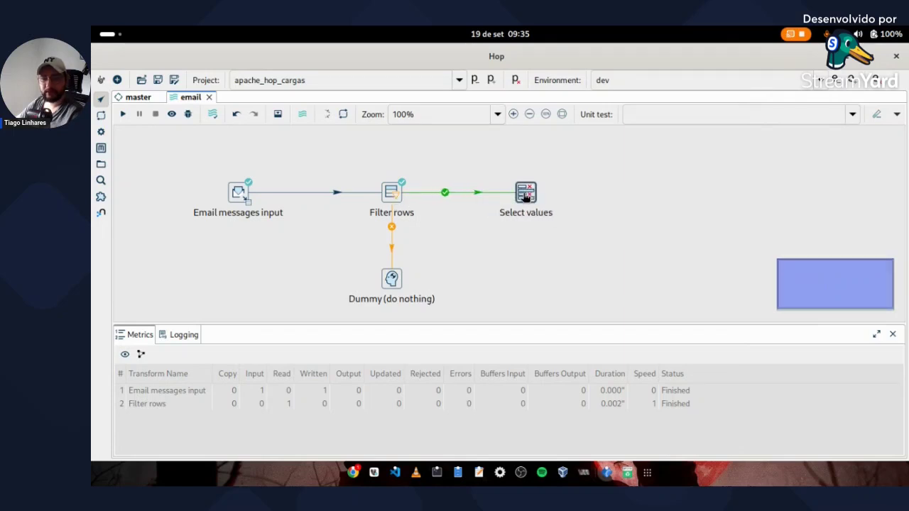
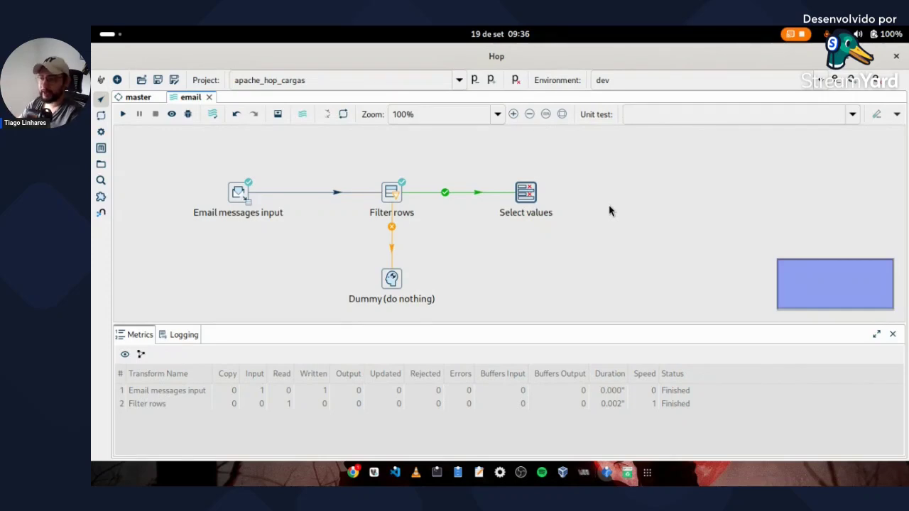
- Switch to Gmail in Chrome, refresh the inbox to check for new error emails, and return to the Hop pipeline
key("alt+Tab")
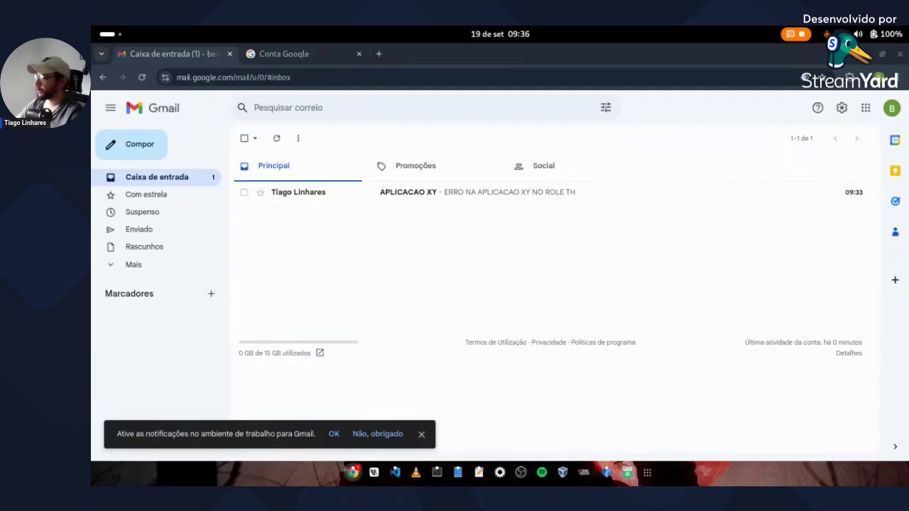
key("alt+Tab")
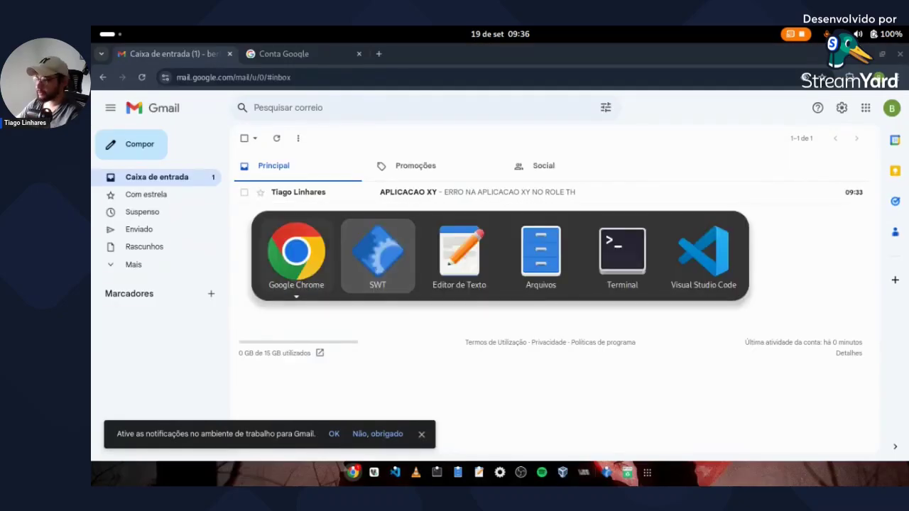
key("Escape")
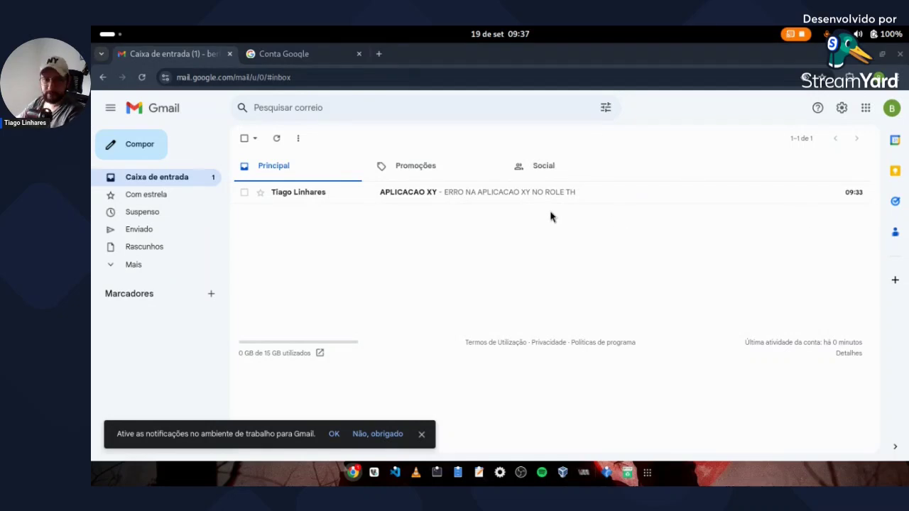
left_click(276, 138)
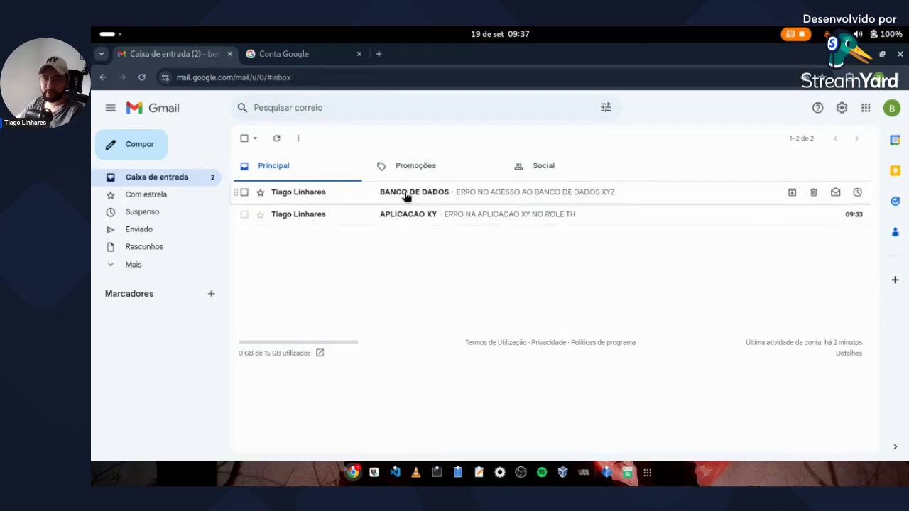
left_click(108, 33)
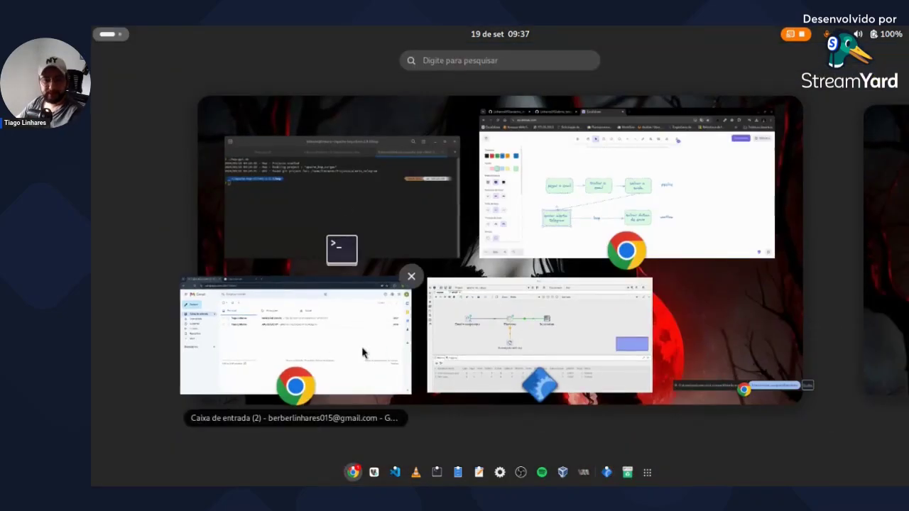
left_click(540, 333)
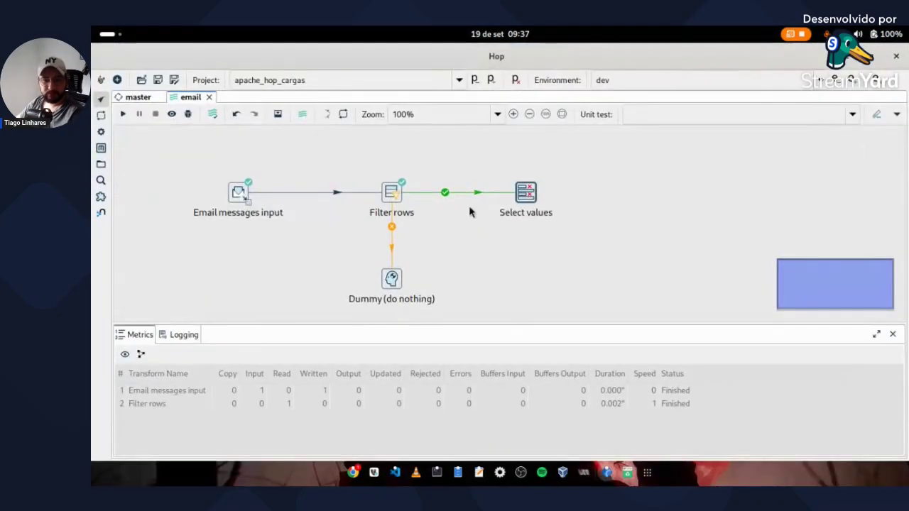
- Undo the removal of the Select values transform and reconnect it to the Result is TRUE output of Filter rows
left_click(395, 284)
key("Escape")
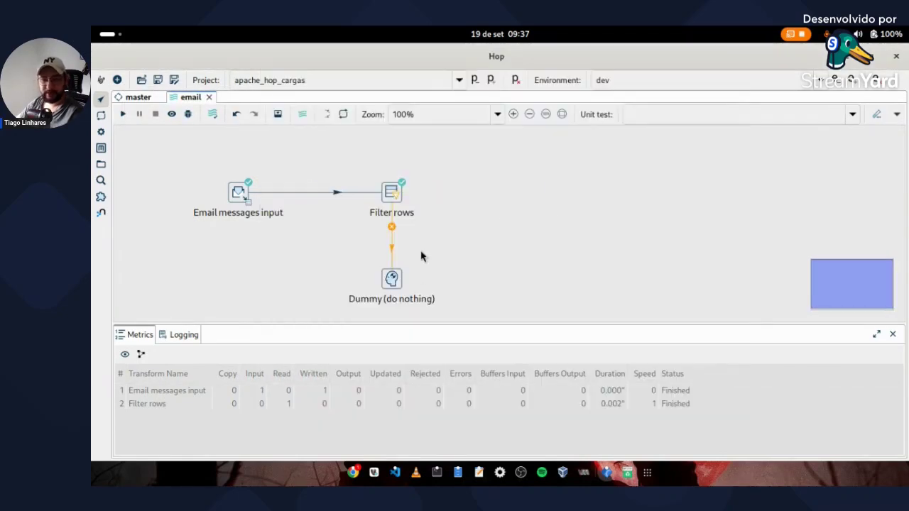
key("ctrl+z")
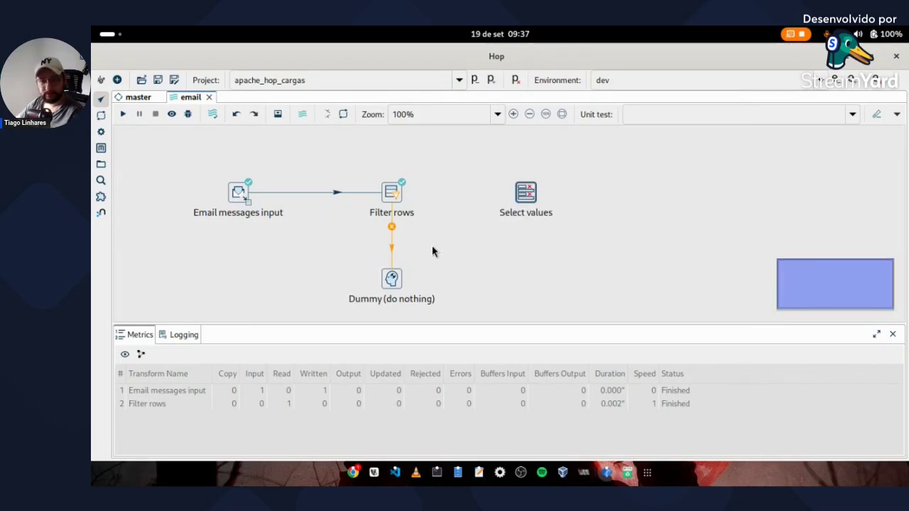
mouse_move(397, 201)
left_mouse_down()
mouse_move(497, 206)
mouse_move(522, 196)
left_mouse_up()
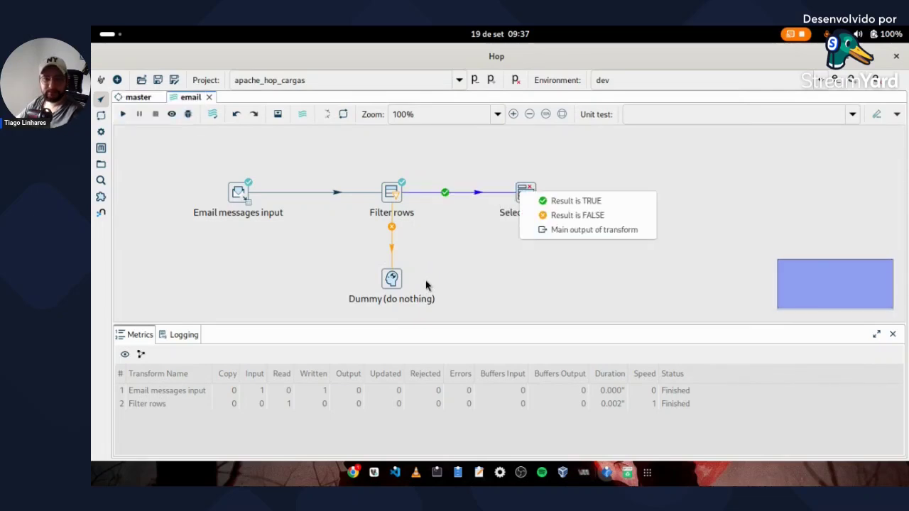
left_click(529, 200)
- Delete the Dummy (do nothing) transform below Filter rows
left_click(416, 280)
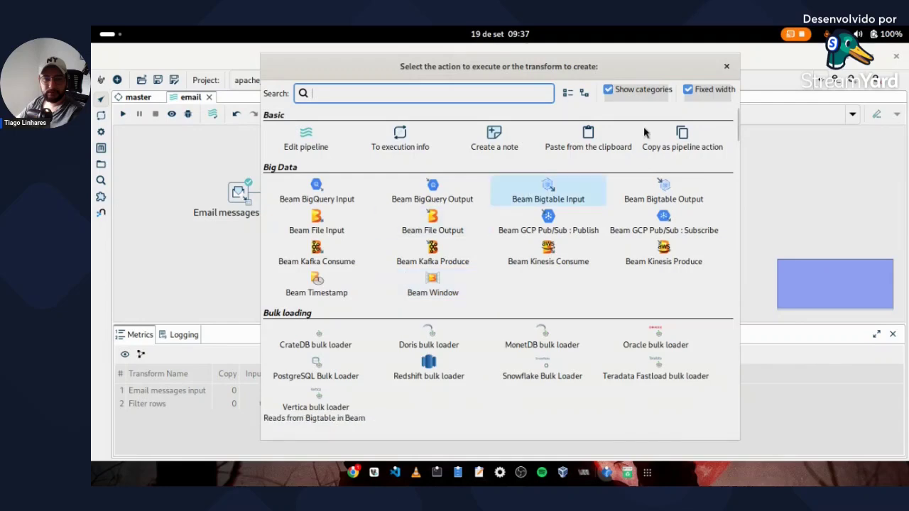
left_click(725, 67)
left_click(395, 279)
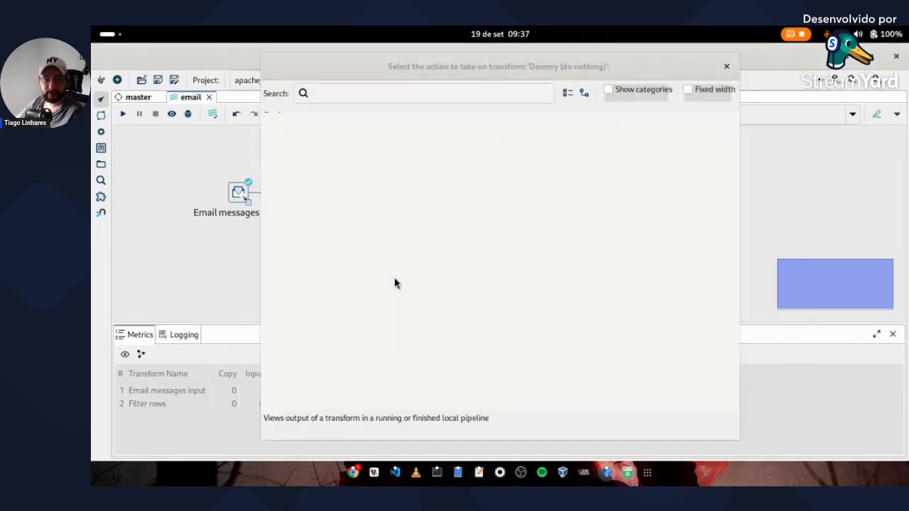
left_click(758, 270)
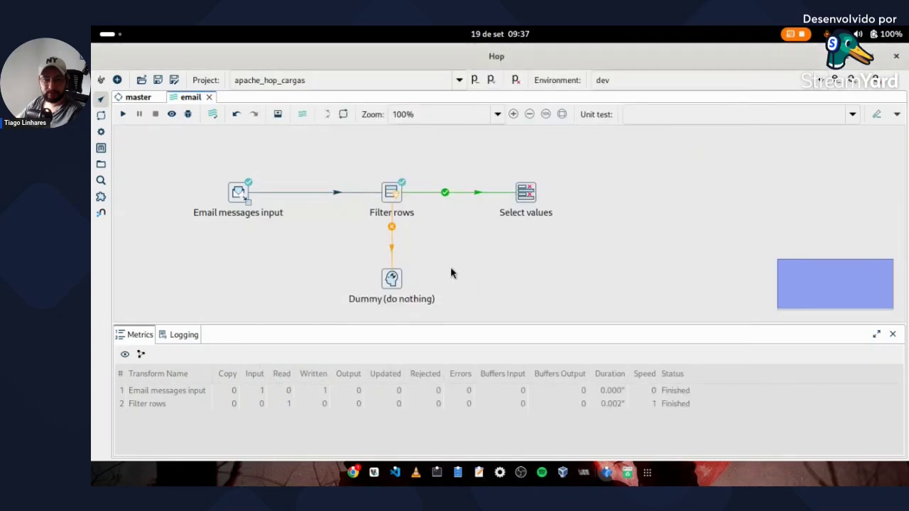
left_click(392, 284)
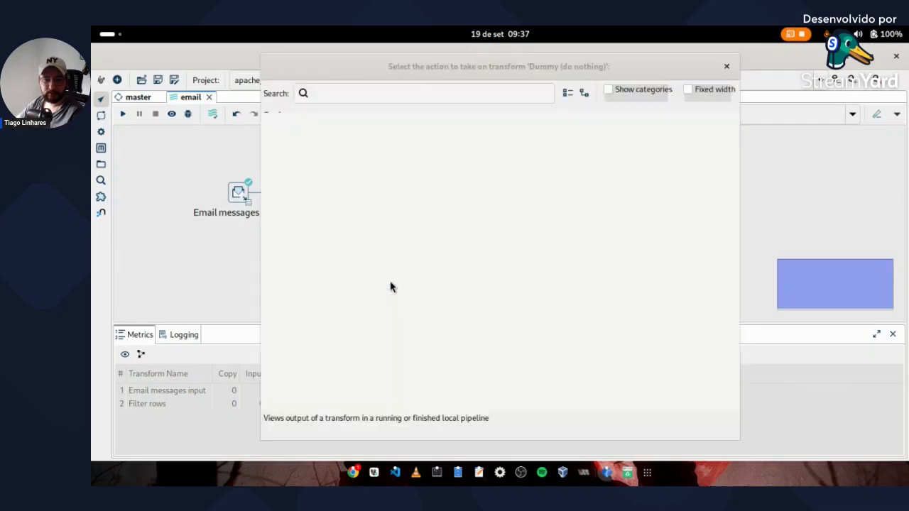
left_click(367, 167)
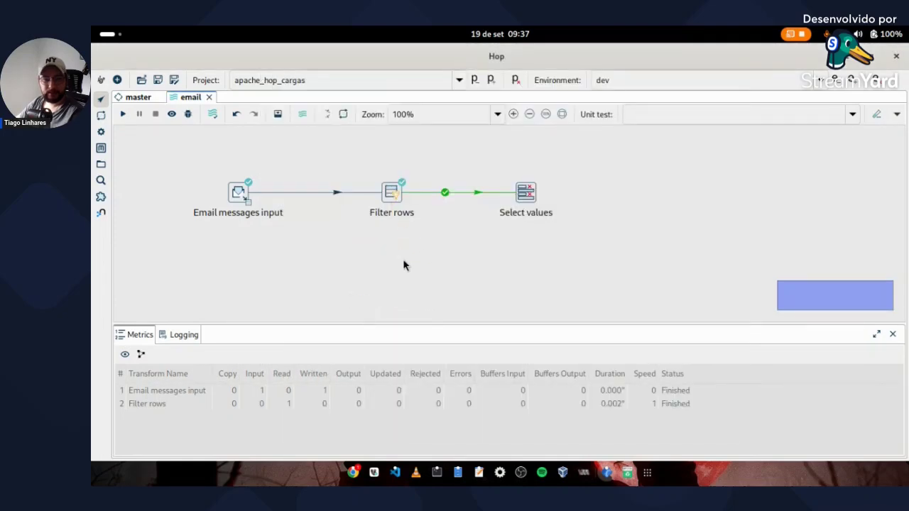
- Paste a copy of the Filter rows transform onto the canvas and place it directly below the original
left_click(411, 244)
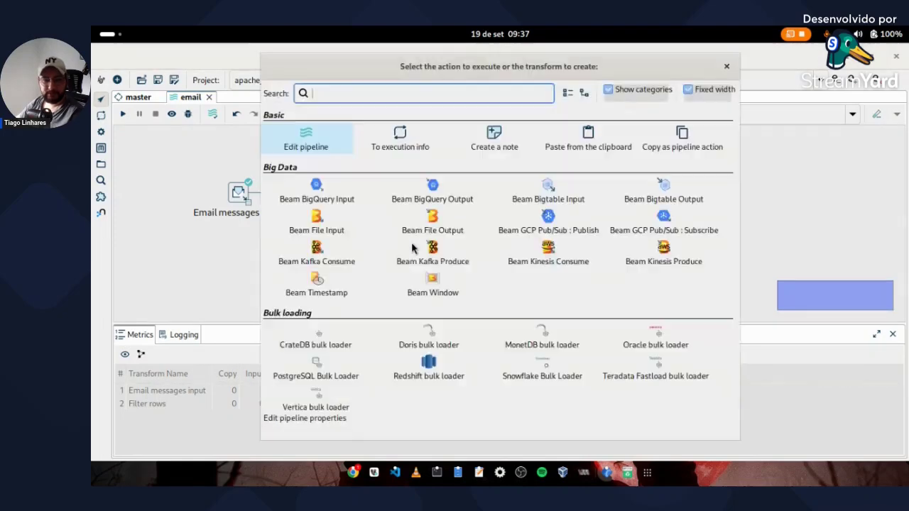
key("ctrl+v")
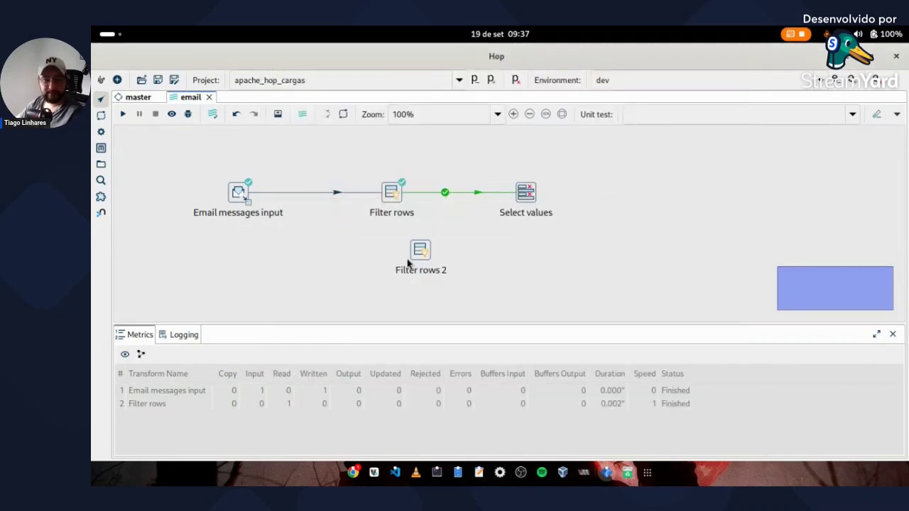
left_click_drag(416, 255, 389, 276)
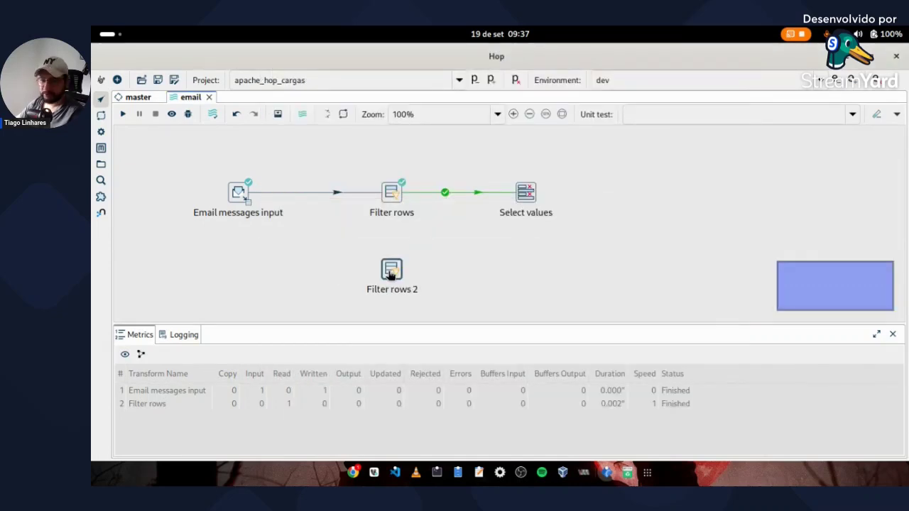
- Edit the original Filter rows transform, add a second condition, and join it to the Subject condition with OR
left_click(394, 195)
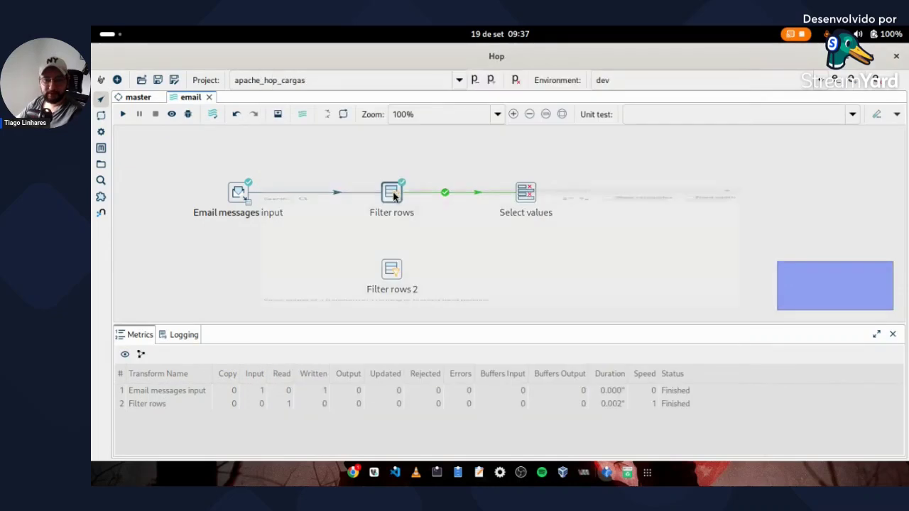
key("Escape")
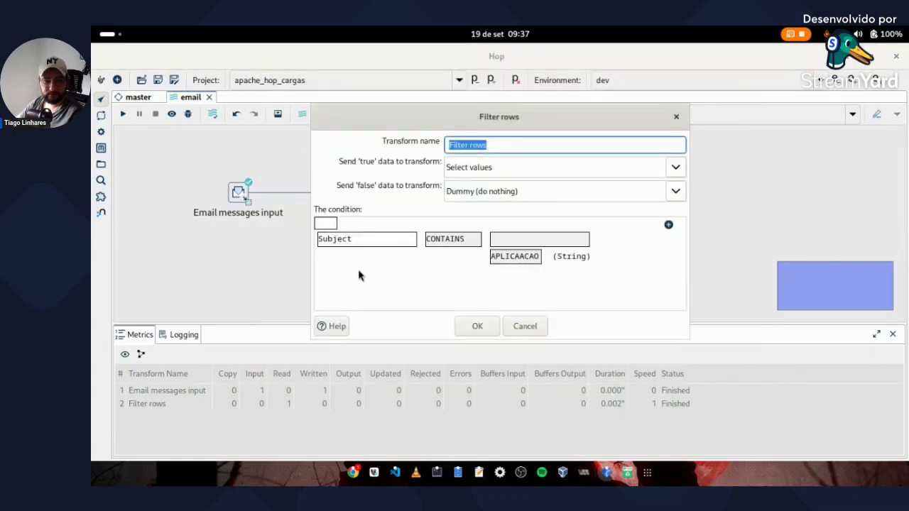
left_click(668, 225)
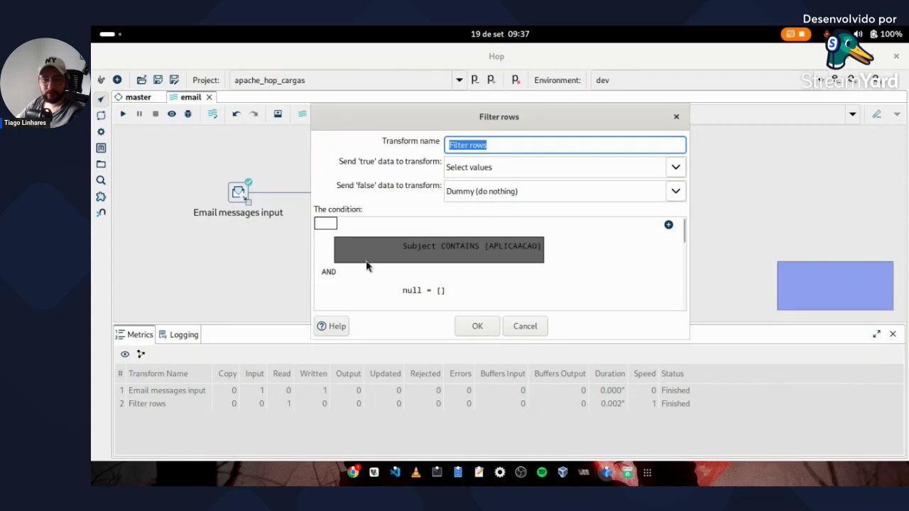
left_click(346, 274)
left_click(485, 202)
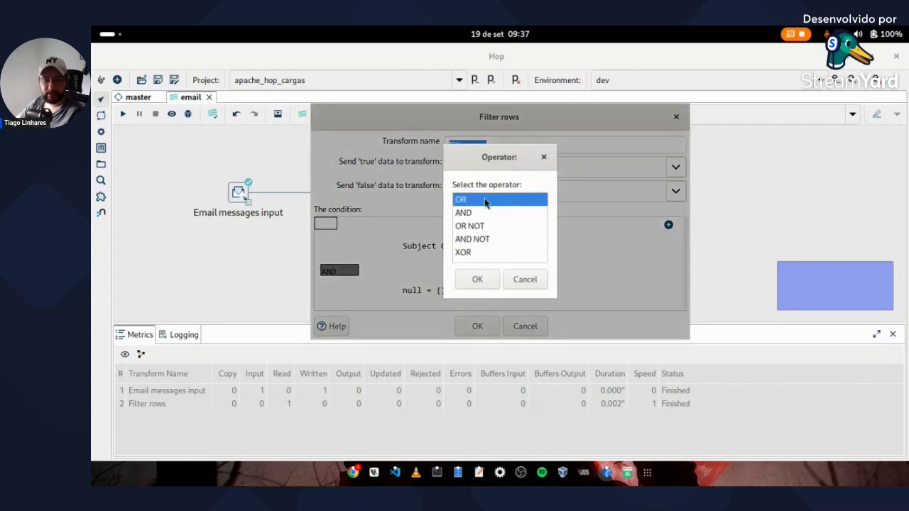
left_click(477, 279)
- Define the second condition as Subject CONTAINS the String value BANCO, and save the Filter rows settings
left_click(431, 292)
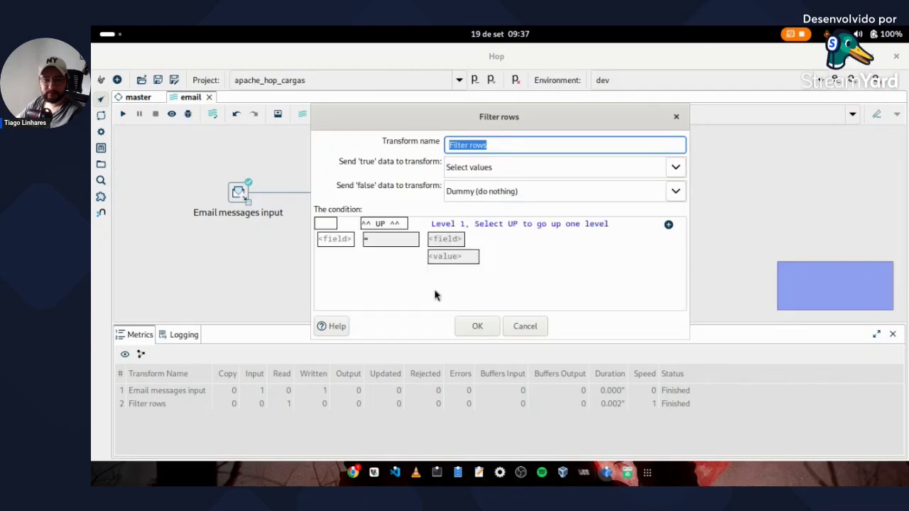
left_click(348, 242)
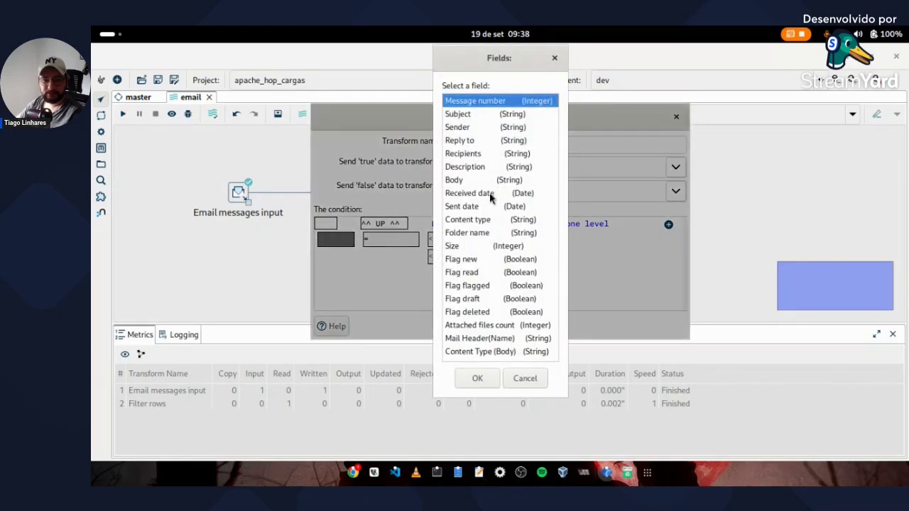
double_click(457, 114)
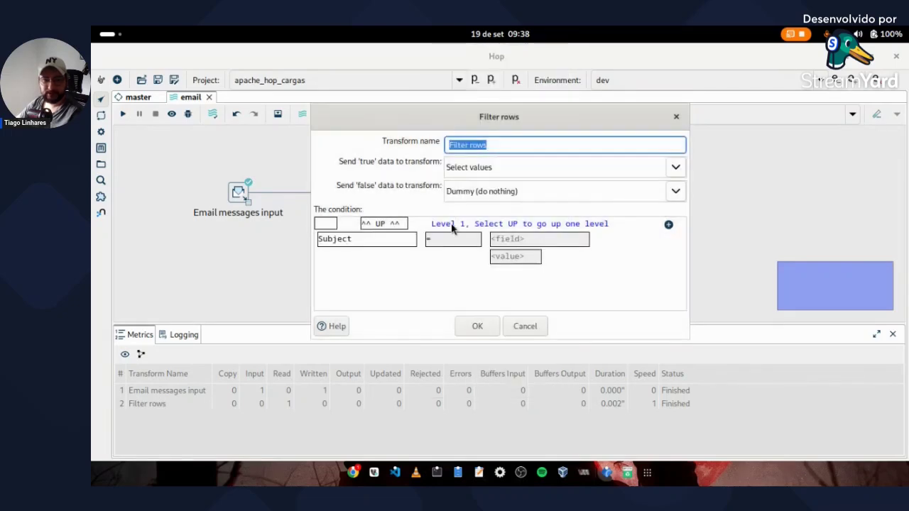
left_click(453, 239)
double_click(477, 265)
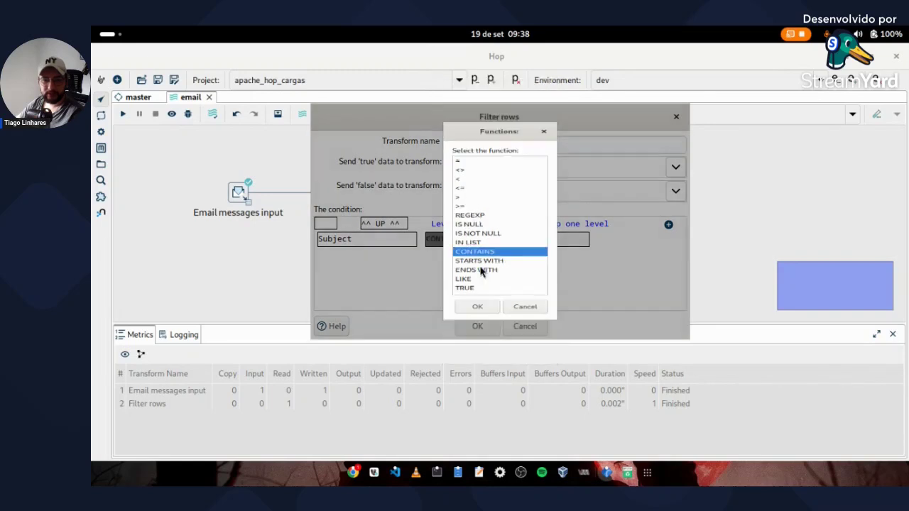
left_click(515, 256)
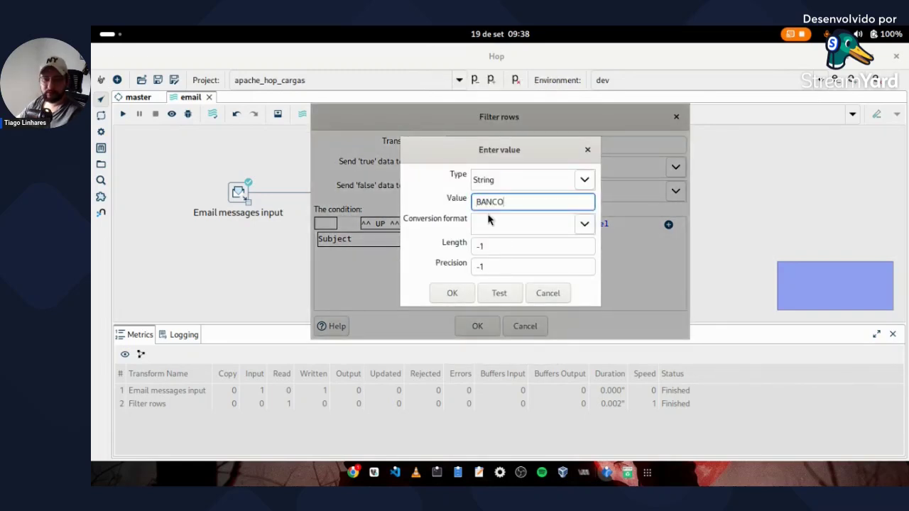
type("BANCO")
left_click(467, 293)
left_click(478, 328)
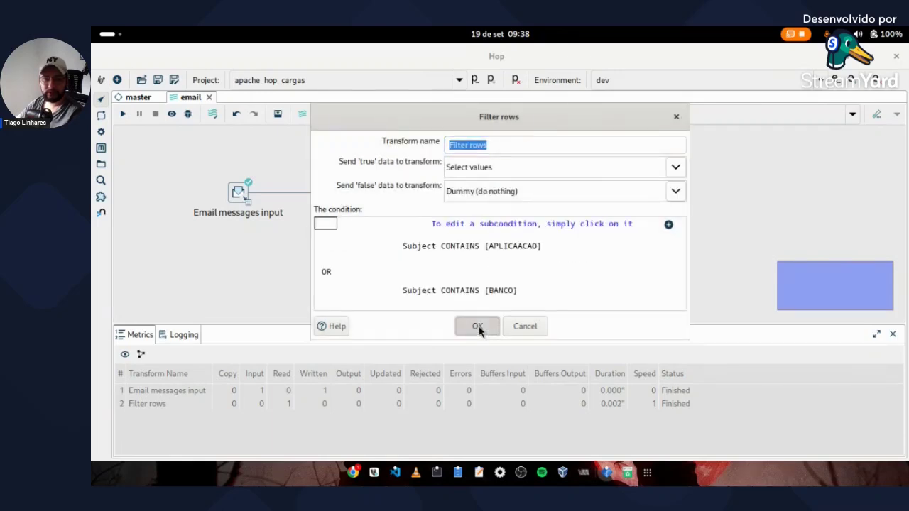
- Undo the removal of Filter rows and reconnect it between Email messages input and Select values, using its Result is TRUE output
left_click(398, 273)
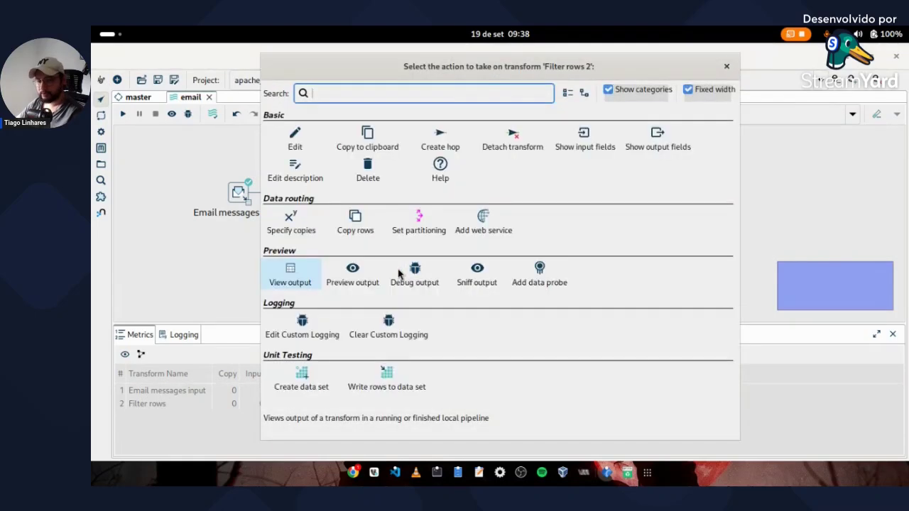
left_click(368, 170)
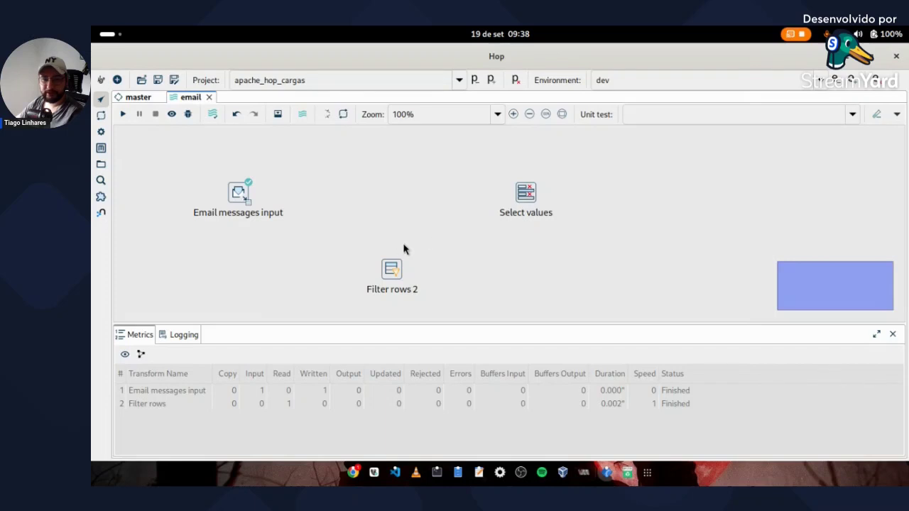
key("ctrl+z")
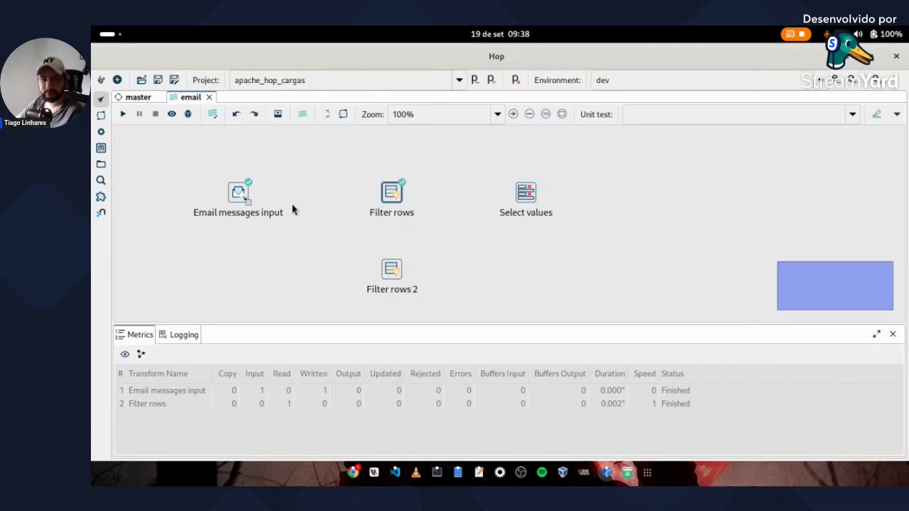
left_click_drag(247, 196, 532, 196)
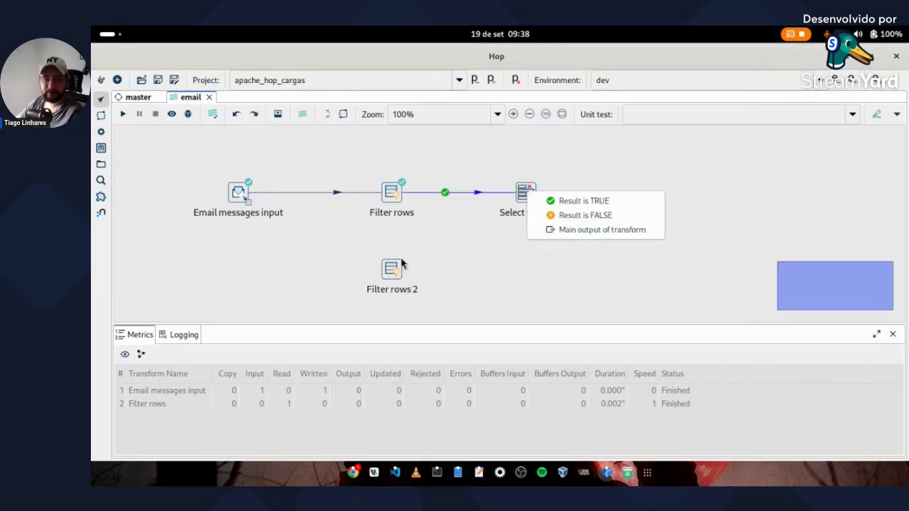
left_click(560, 199)
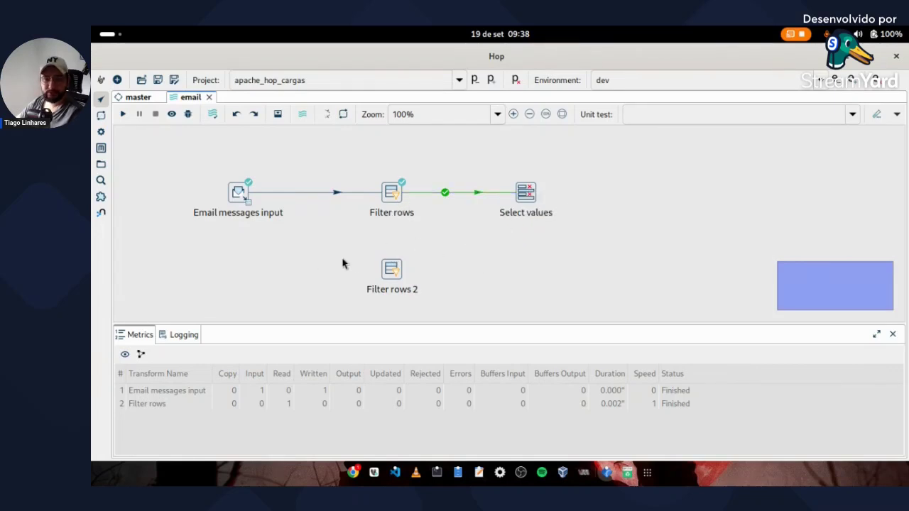
- Delete the unconnected Filter rows 2 transform
left_click_drag(330, 247, 518, 319)
key("Delete")
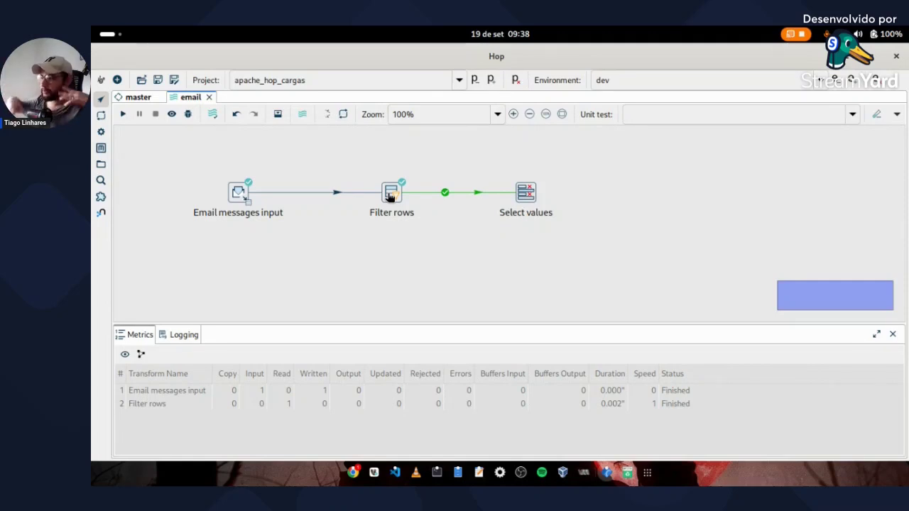
- Add a Dummy (do nothing) transform directly below Filter rows and connect it to the Result is FALSE output
left_click(397, 268)
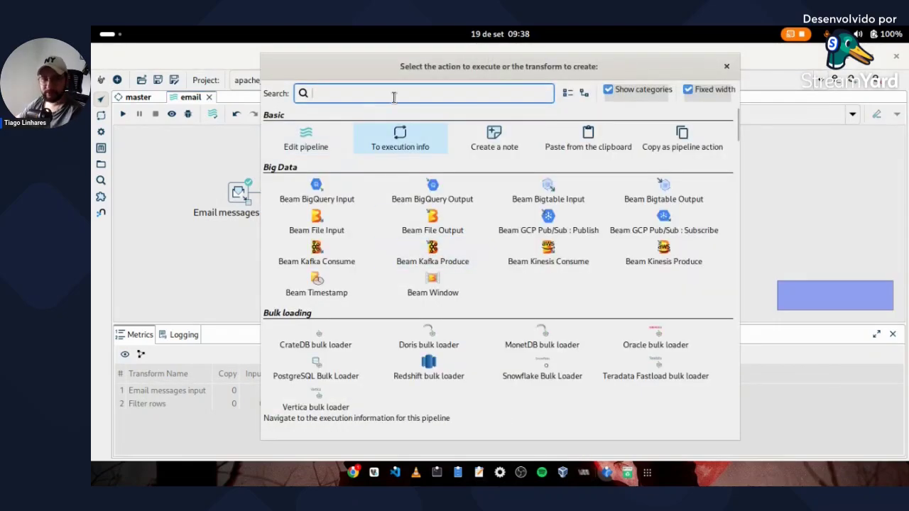
type("DUM")
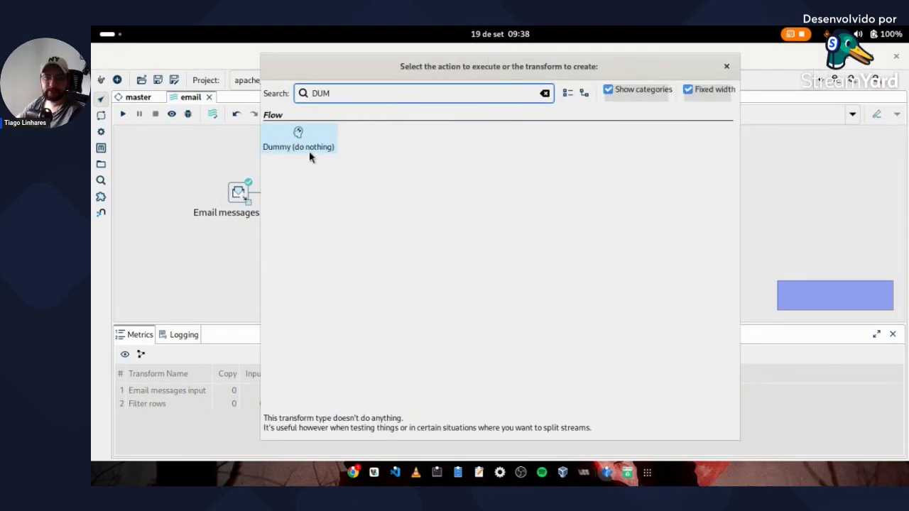
left_click(309, 147)
left_click_drag(393, 210, 402, 269)
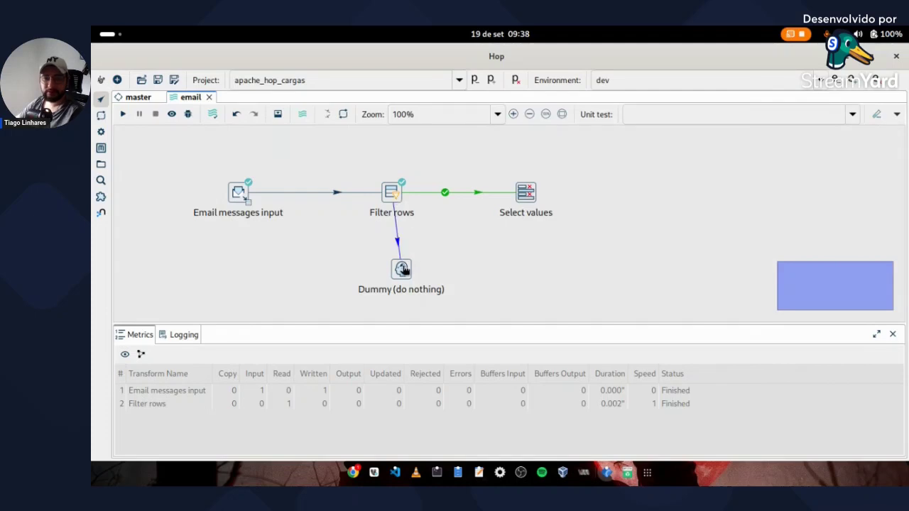
left_click(424, 291)
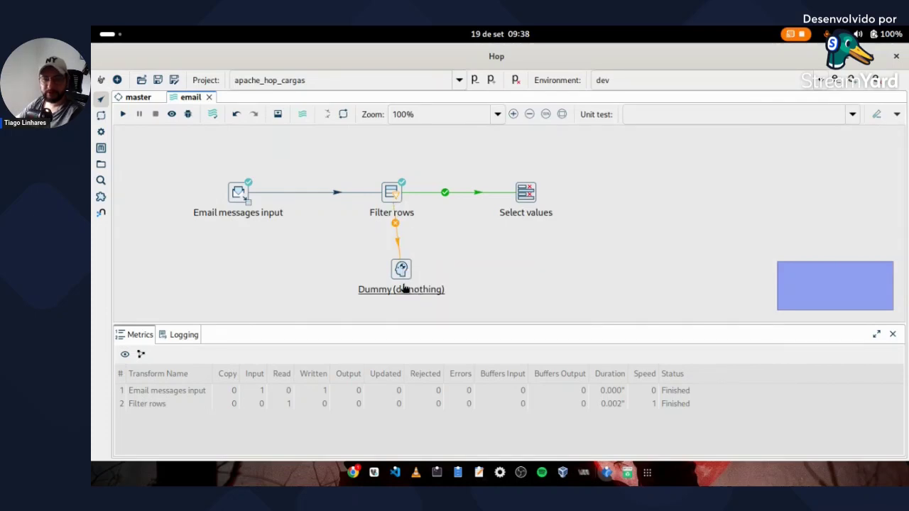
double_click(383, 291)
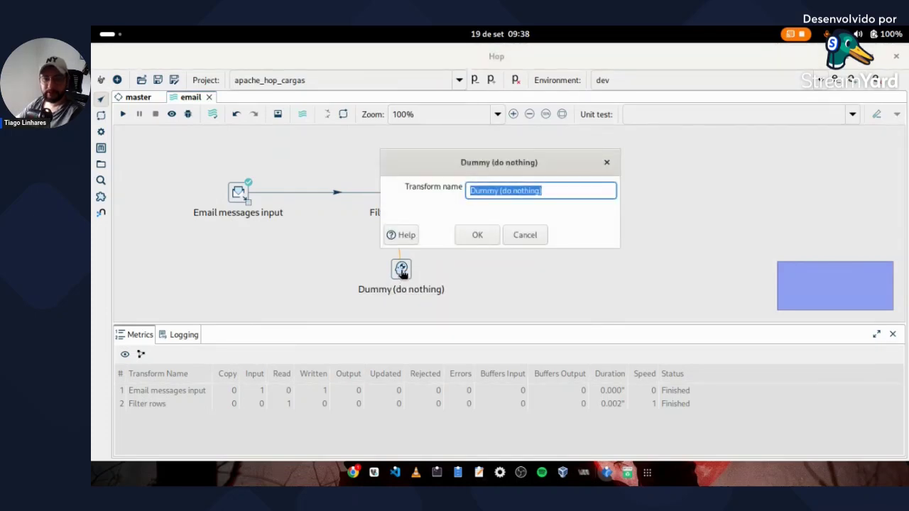
left_click(609, 159)
left_click_drag(400, 268, 390, 269)
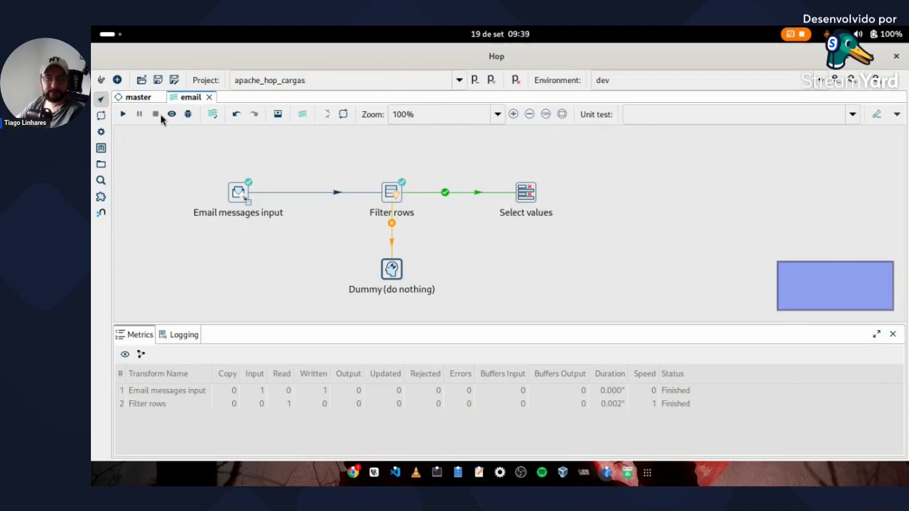
- Run the email pipeline, and load all incoming fields into the Select values transform
left_click(122, 114)
key("Return")
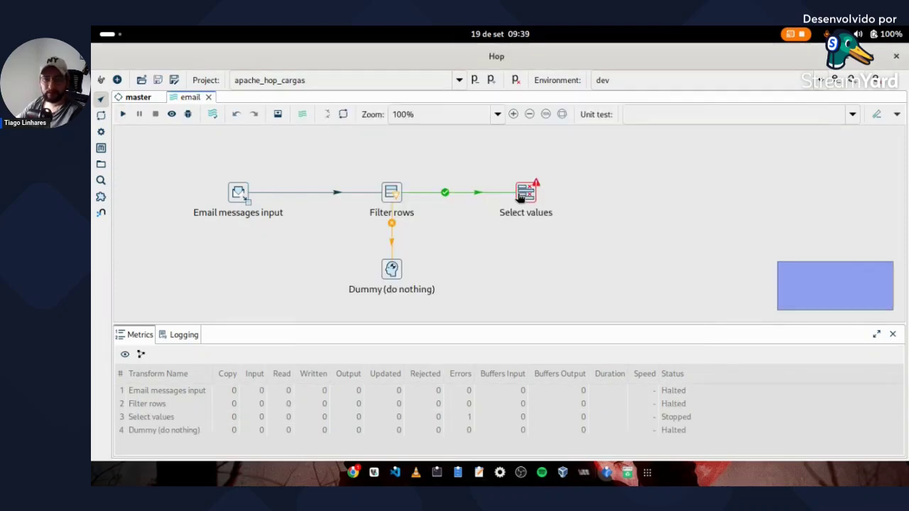
left_click(520, 198)
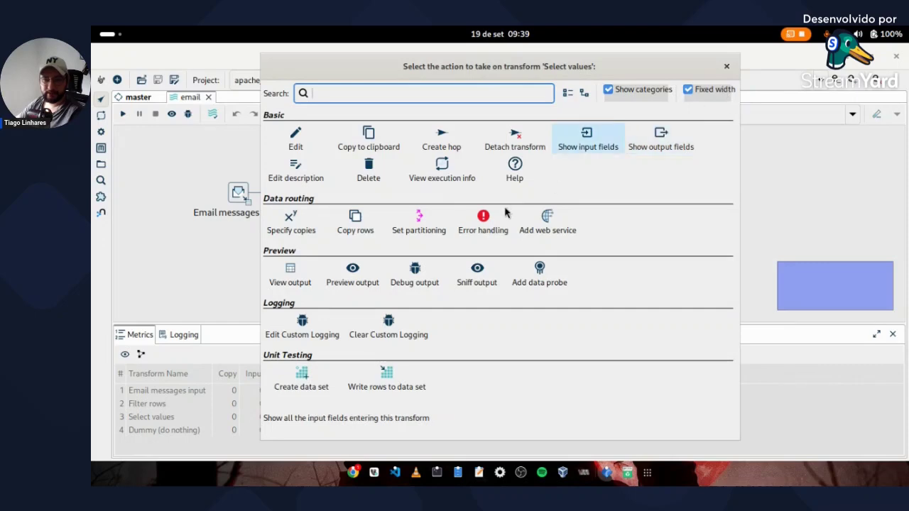
left_click(319, 148)
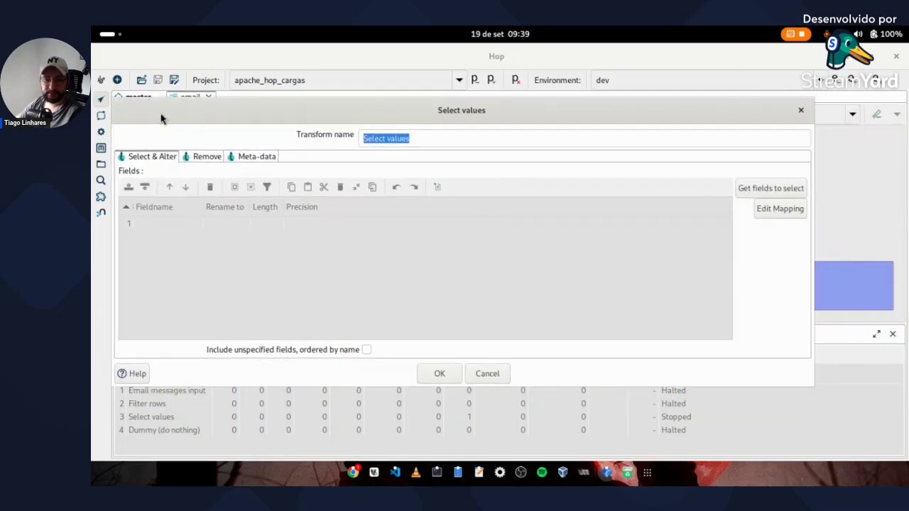
left_click_drag(160, 119, 246, 116)
left_click(795, 187)
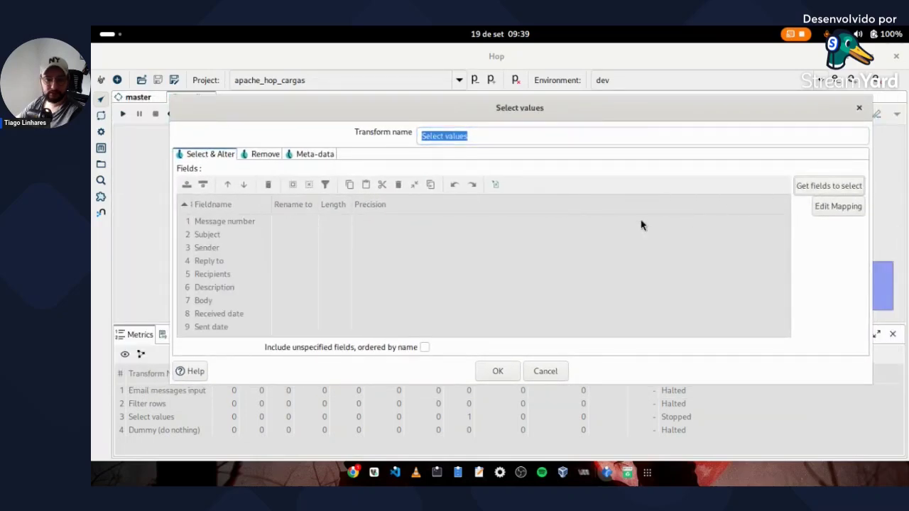
key("Return")
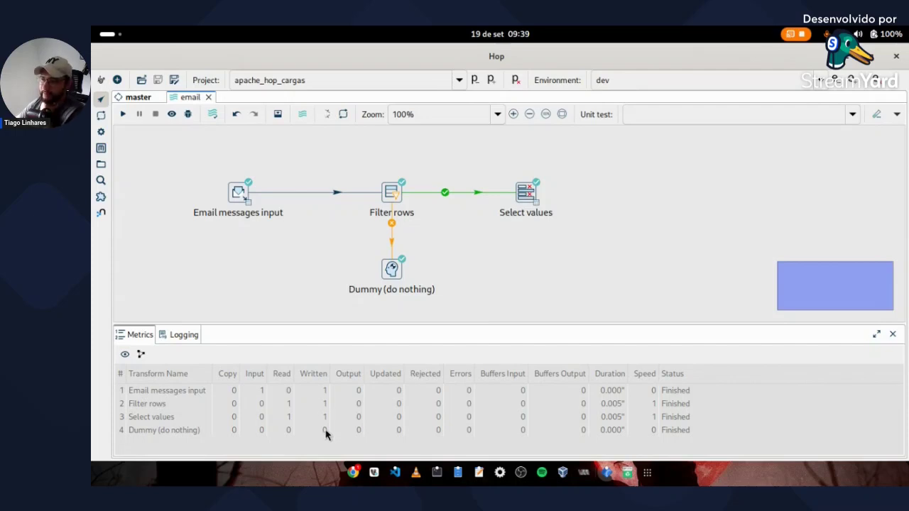
- View the output rows of Select values and close the result window
left_click(523, 195)
left_click(290, 274)
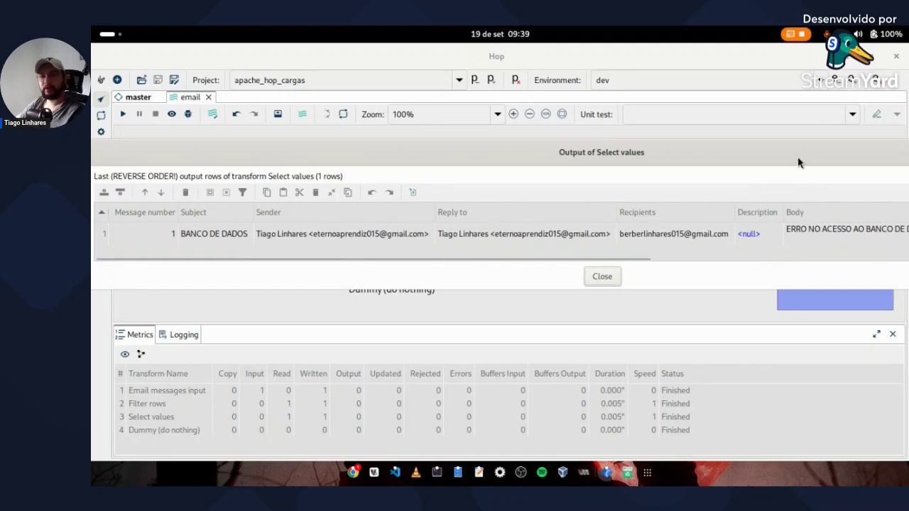
left_click(865, 167)
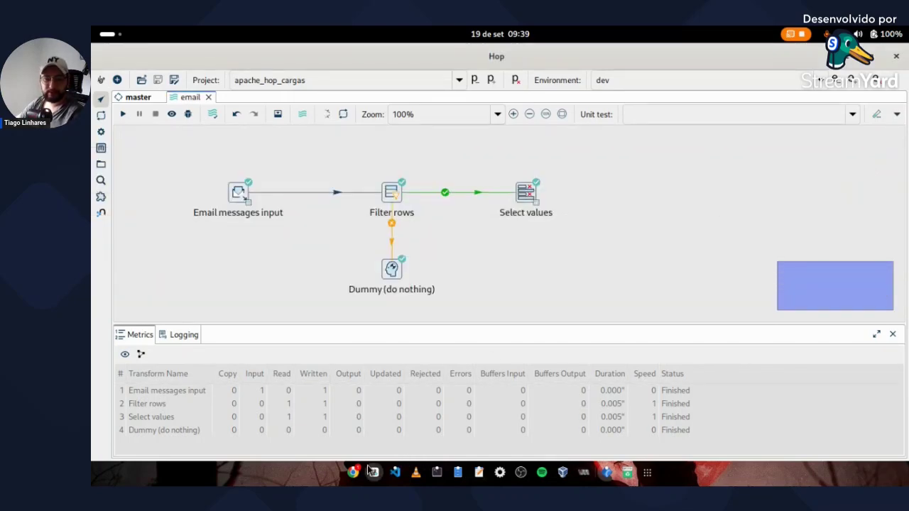
- Switch to Chrome to check the Gmail inbox for new test emails, and return to Hop
left_click(353, 472)
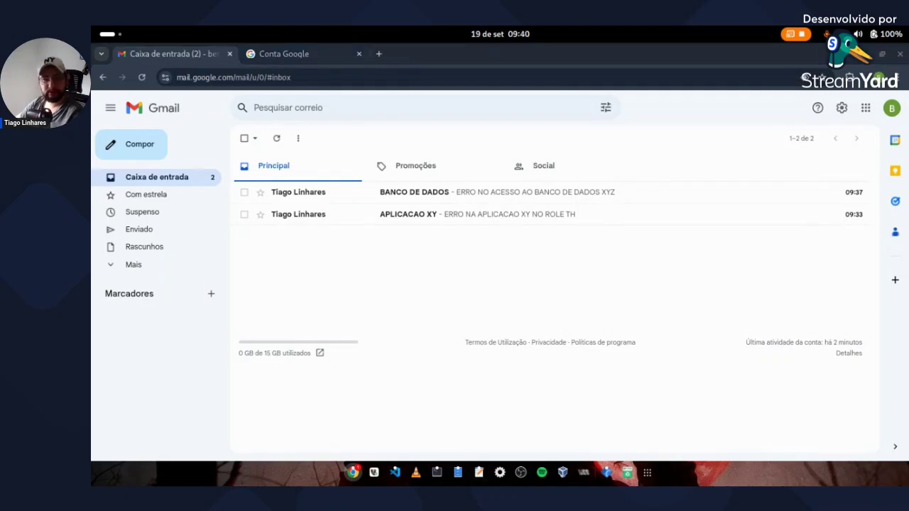
left_click(505, 144)
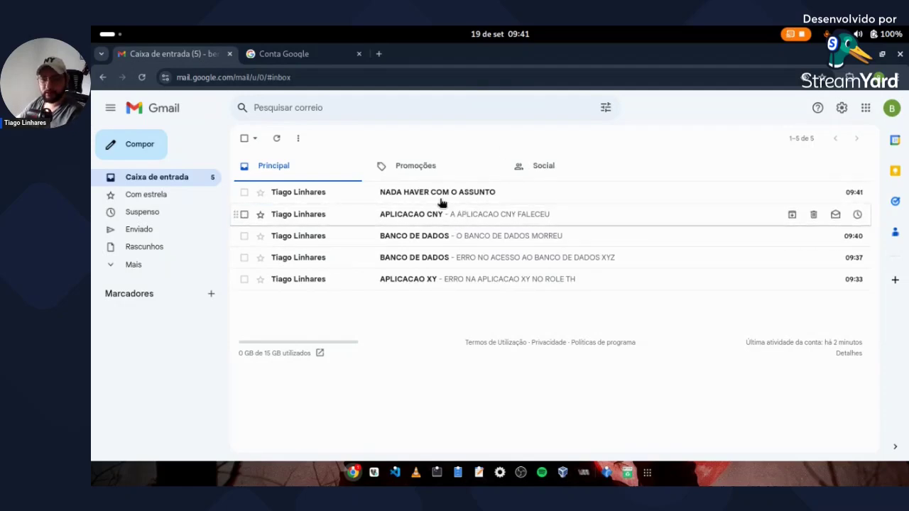
left_click(108, 34)
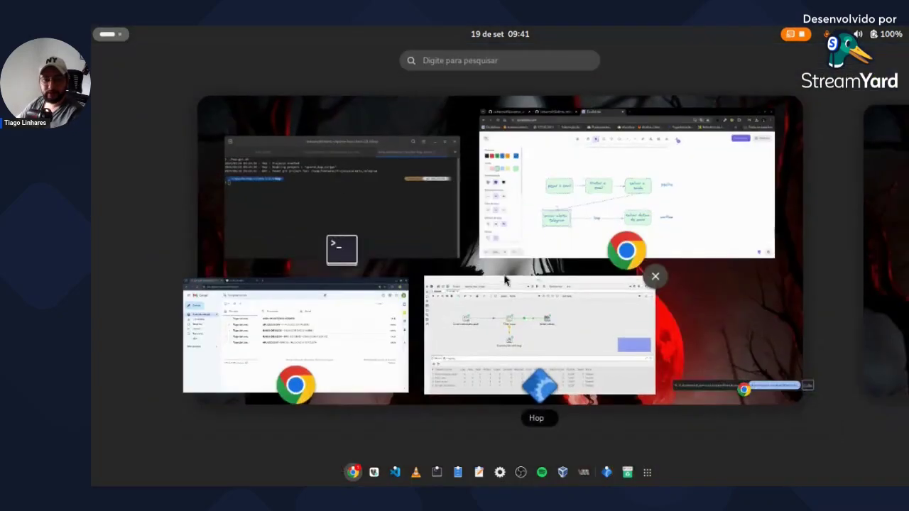
left_click(513, 320)
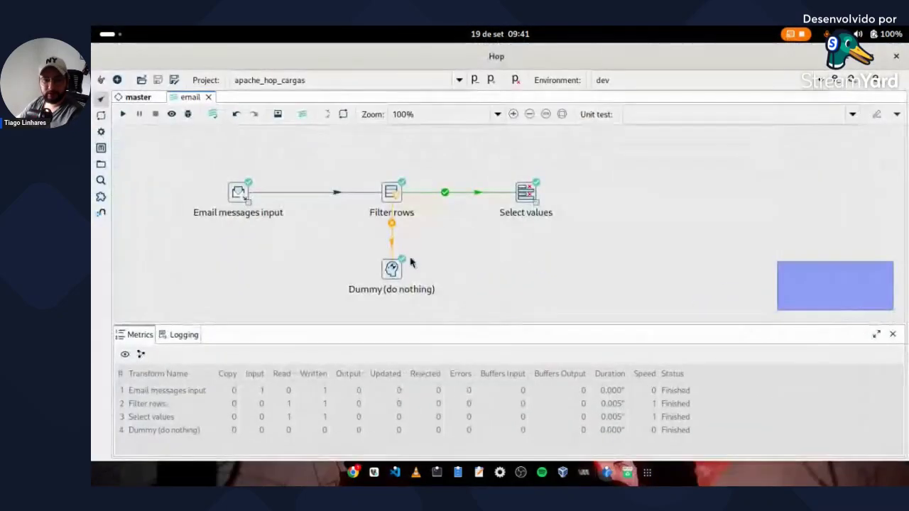
- Rerun the email pipeline and view the output rows of Select values
left_click(124, 114)
key("Return")
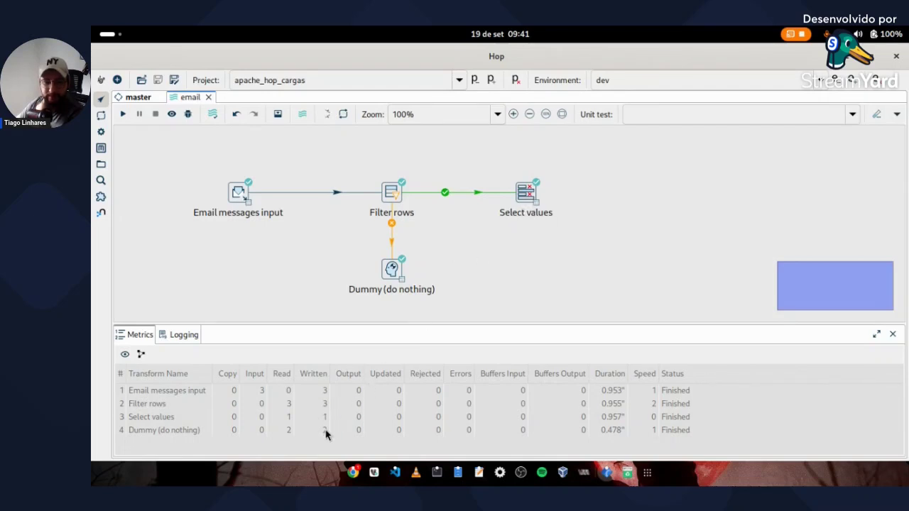
left_click(524, 200)
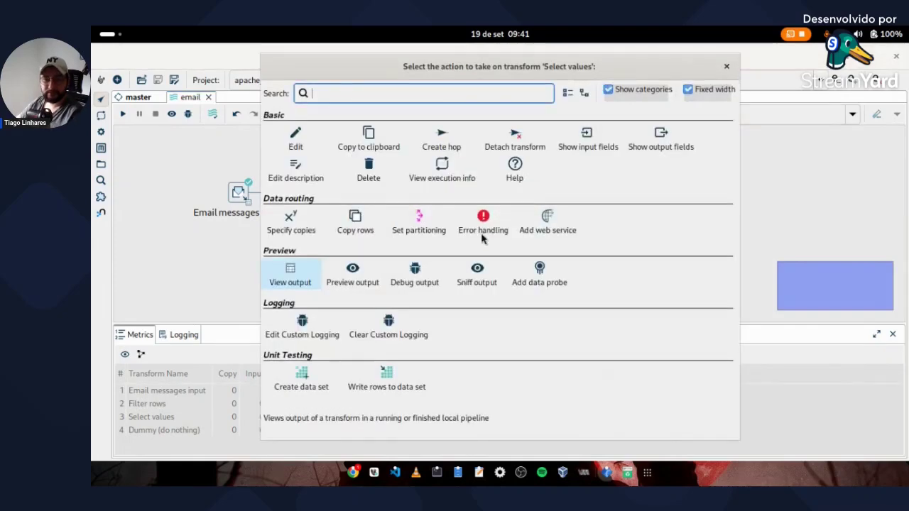
left_click(291, 282)
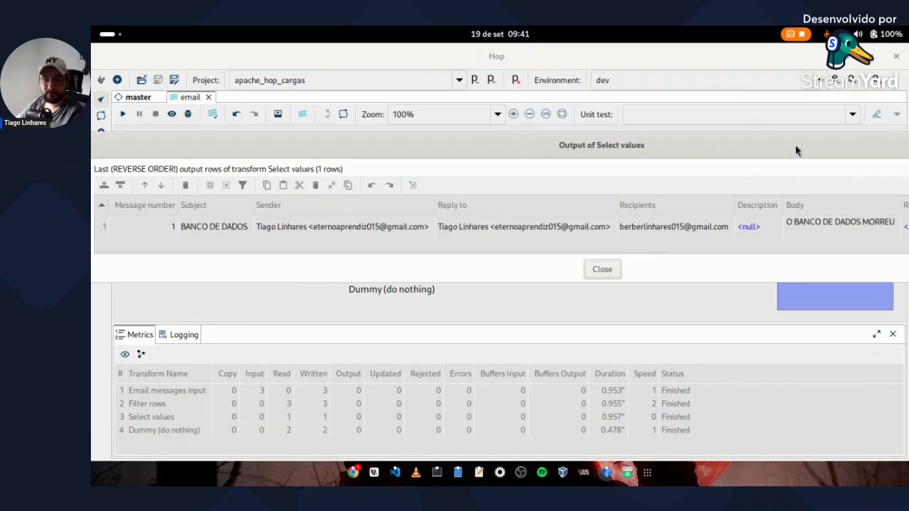
left_click(827, 163)
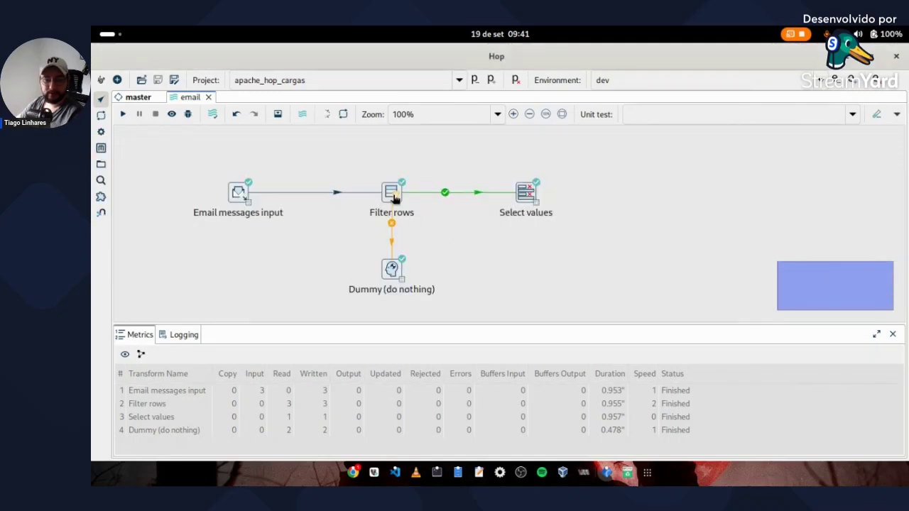
- View the output rows of the Dummy (do nothing) transform to examine which emails the filter rejected
left_click(391, 269)
left_click(316, 275)
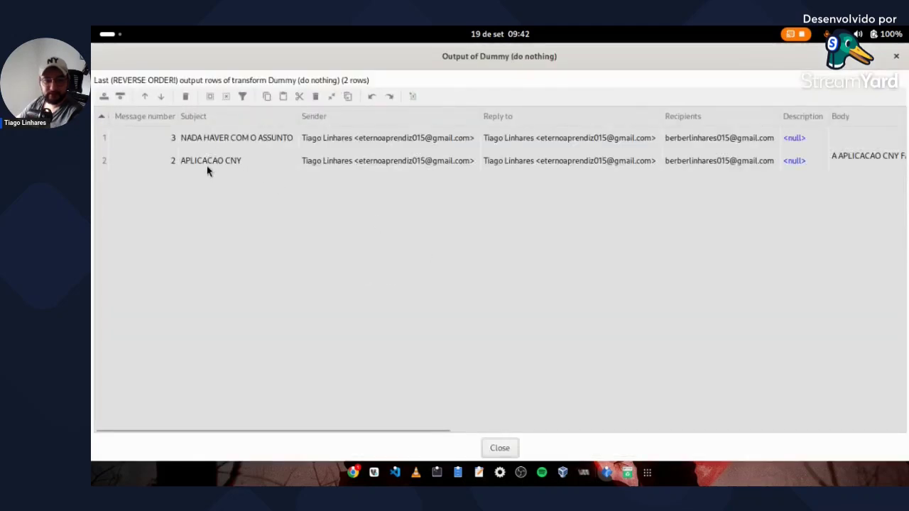
double_click(738, 69)
left_click(642, 133)
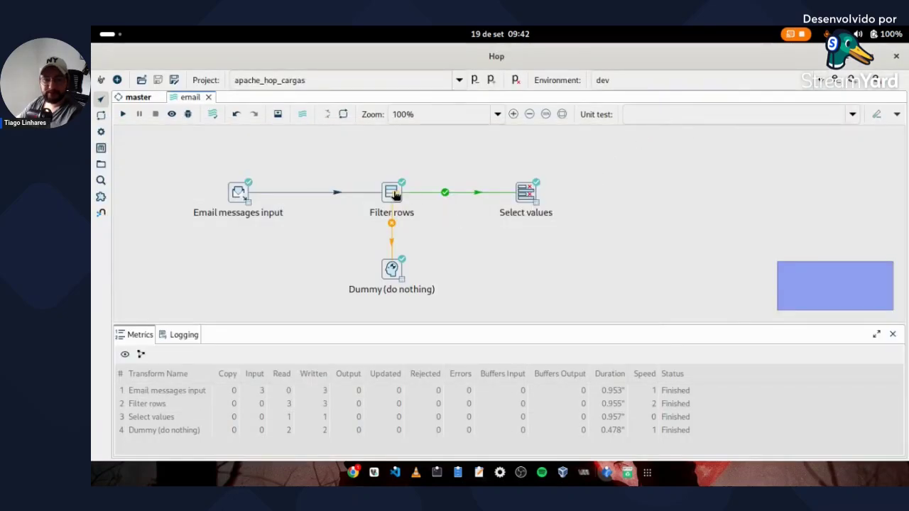
- Correct the misspelled value of the first Subject CONTAINS condition in Filter rows to APLICACAO
left_click(395, 195)
left_click(297, 149)
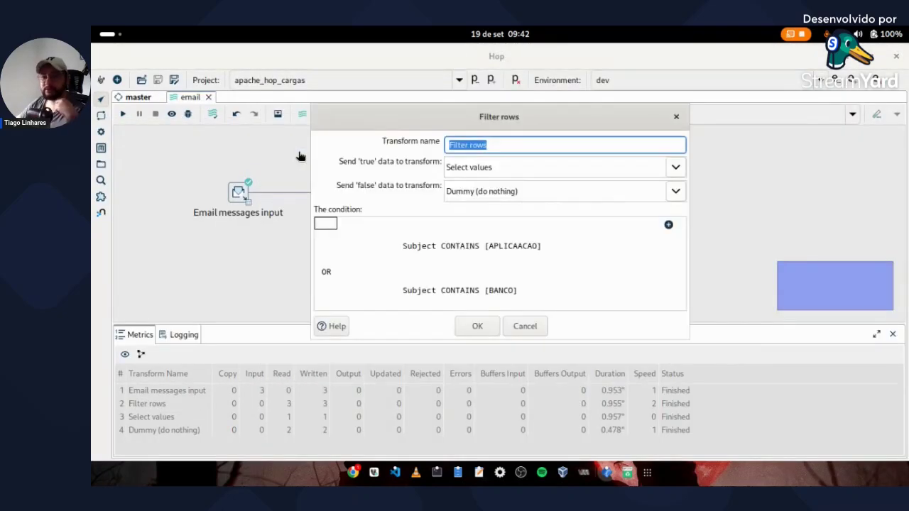
left_click(495, 243)
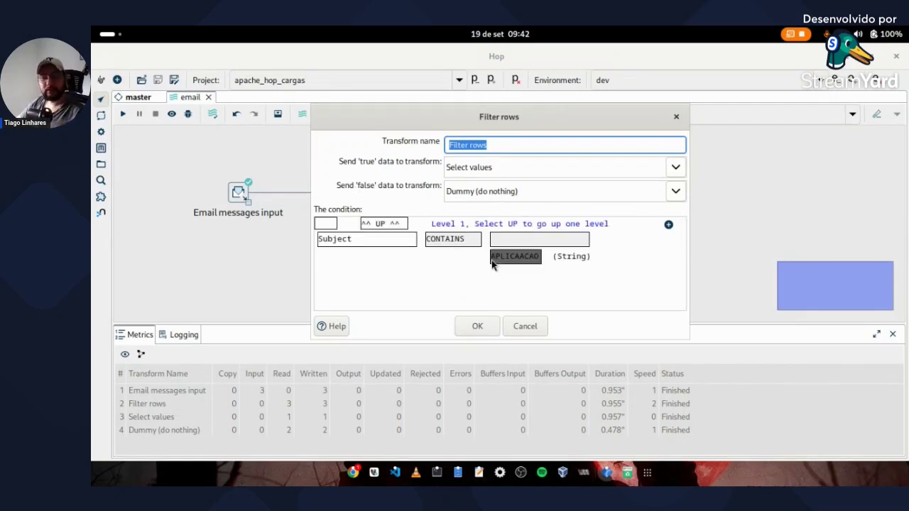
left_click(515, 256)
key("End")
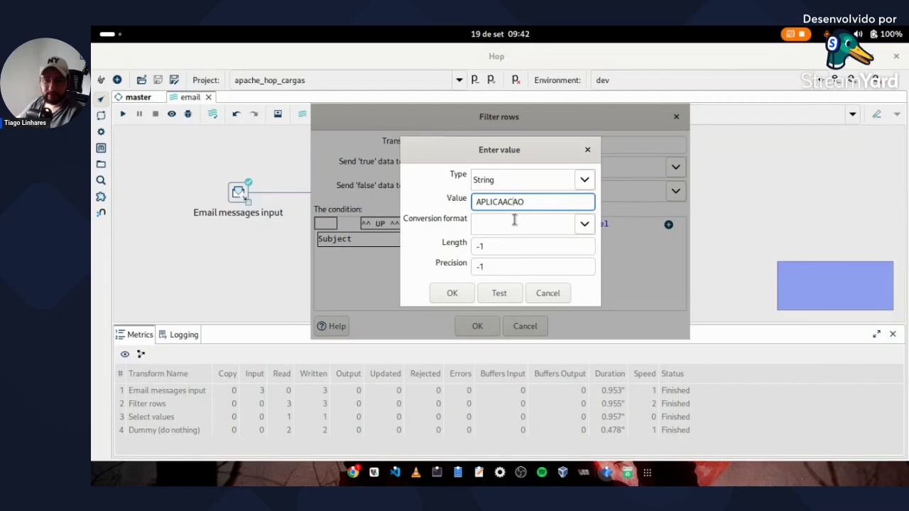
key("Left")
key("Left")
key("Left")
key("BackSpace")
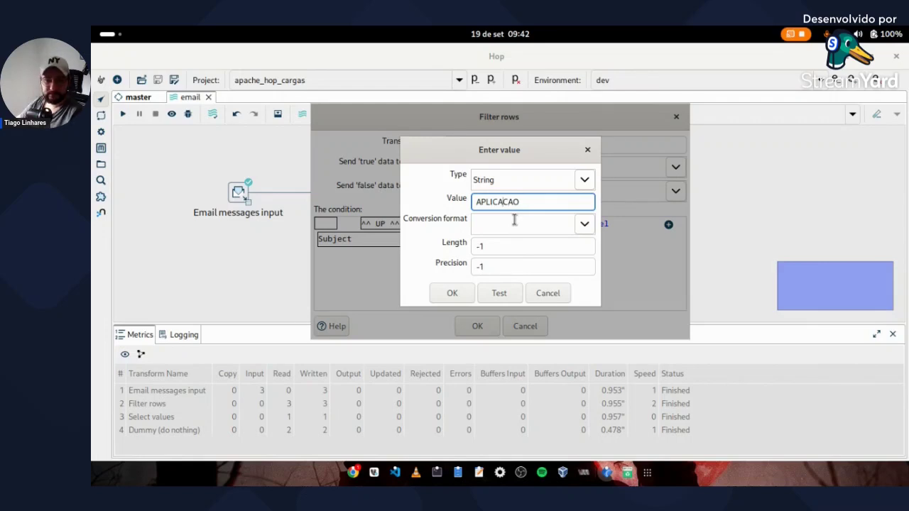
- Check the second batch of test emails in the Gmail inbox in Chrome and switch back to Hop
key("alt+Tab")
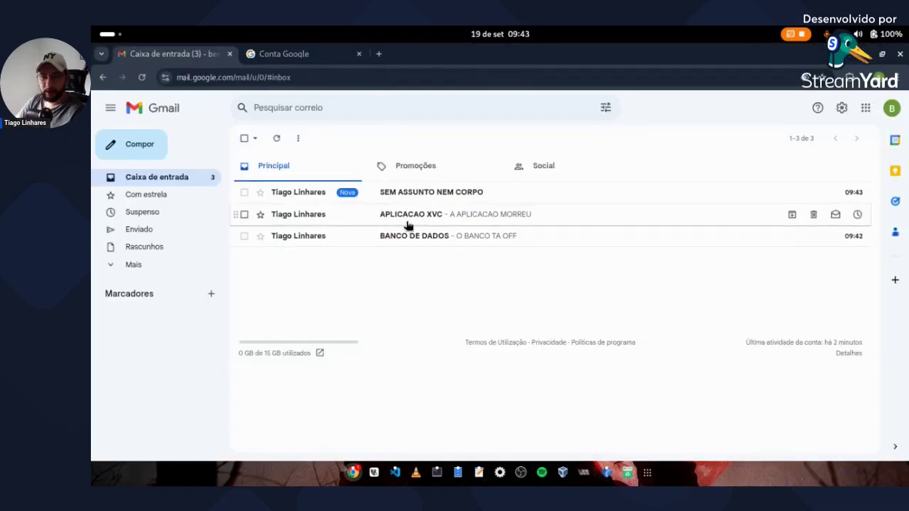
left_click(106, 34)
left_click(531, 338)
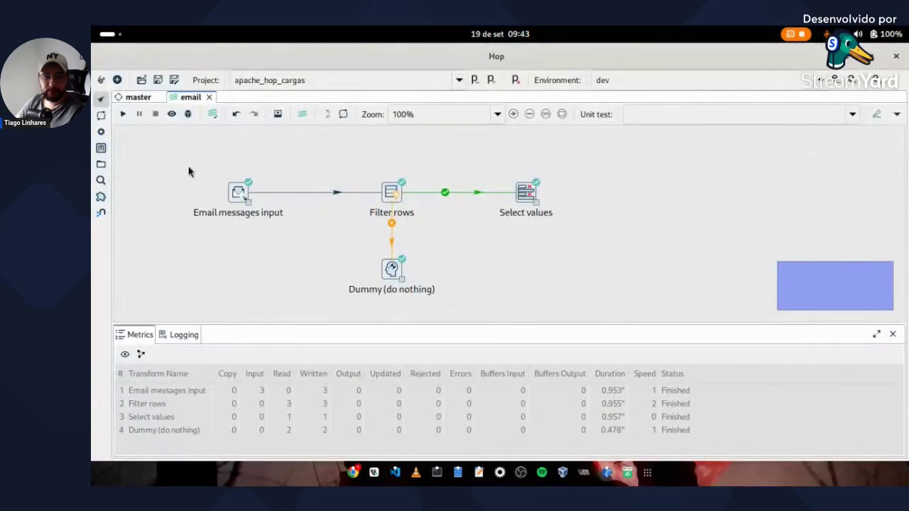
- Rerun the pipeline with the corrected filter and view the output rows of Dummy (do nothing)
left_click(124, 114)
left_click(482, 333)
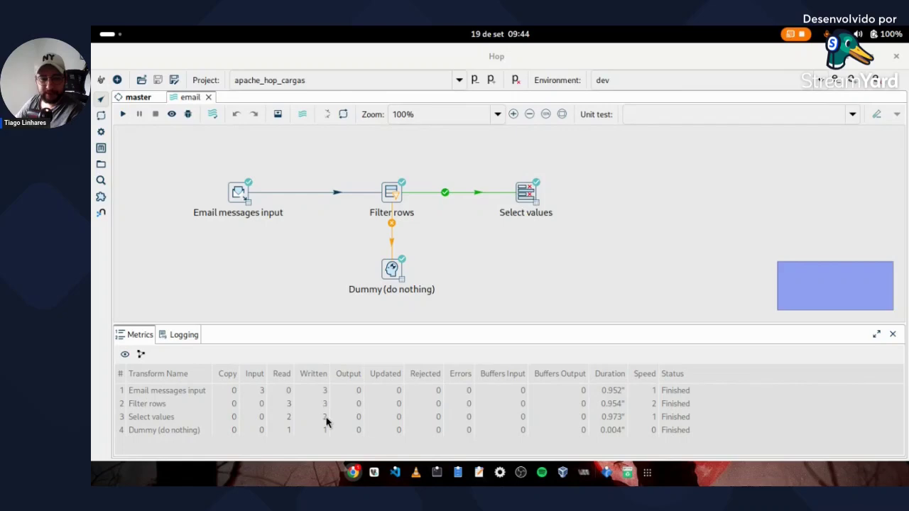
left_click(381, 272)
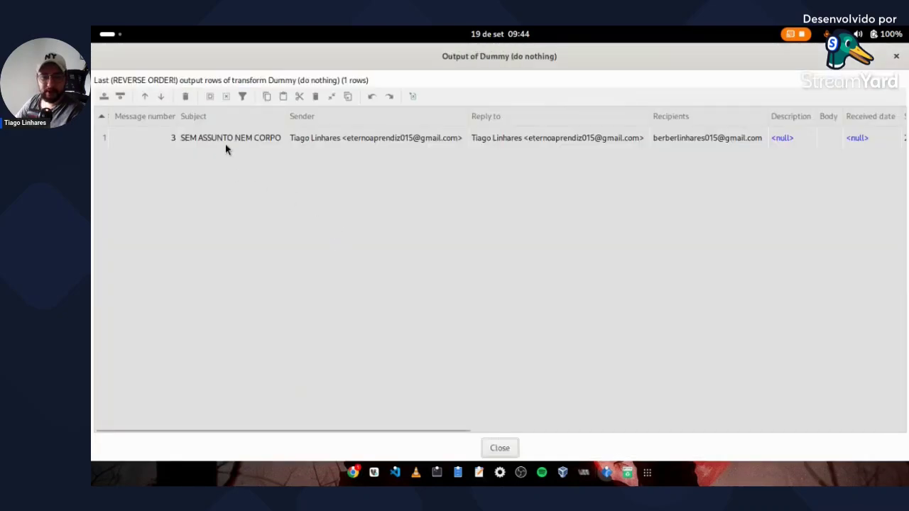
left_click(895, 56)
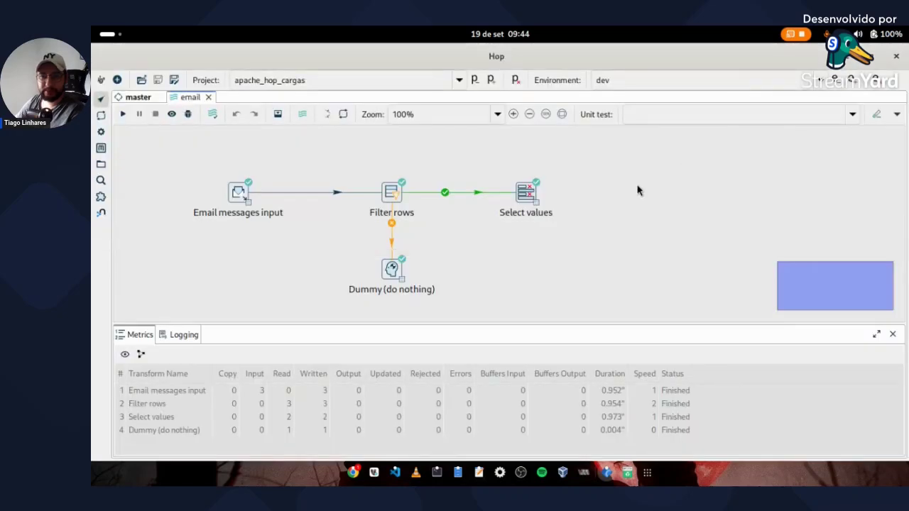
- View the output rows of Select values and examine all columns, including the body and sent date
left_click(529, 195)
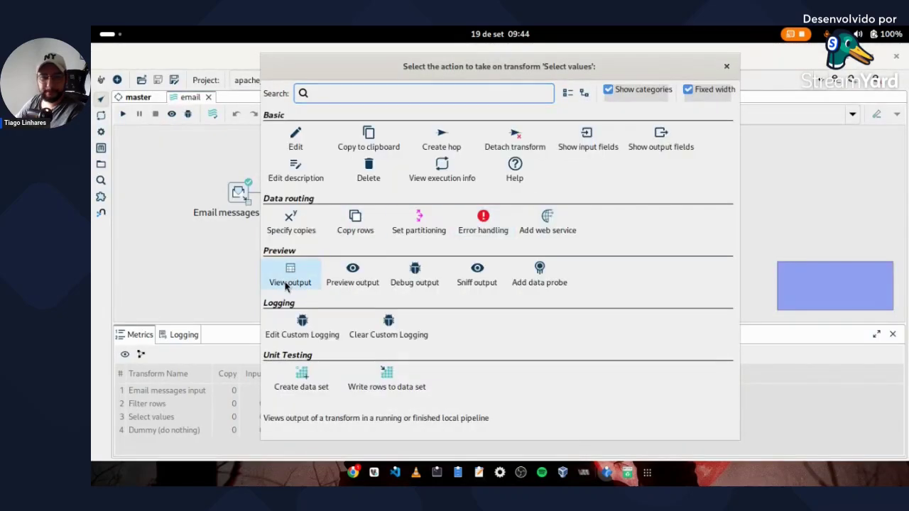
left_click(290, 277)
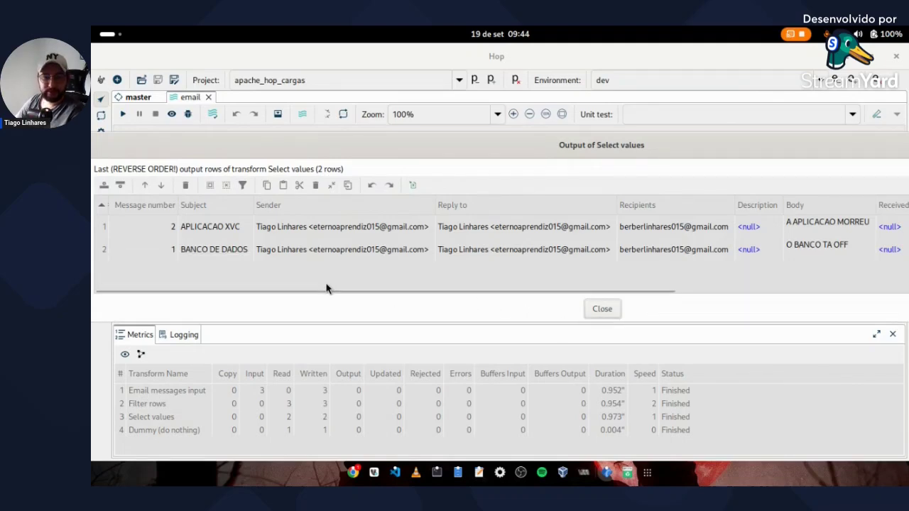
left_click_drag(329, 294, 618, 297)
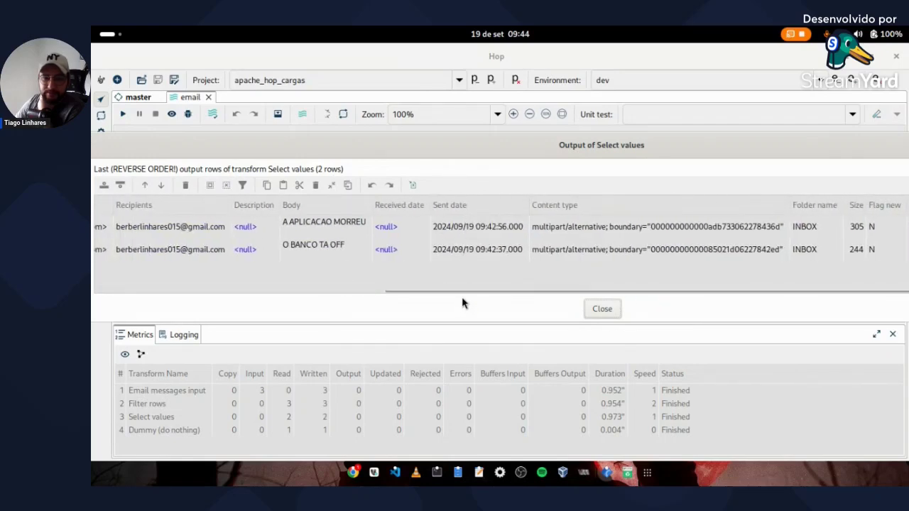
- Re-examine the subject, sender, body and date columns in the Select values output rows, and close the output
left_click_drag(462, 299, 392, 296)
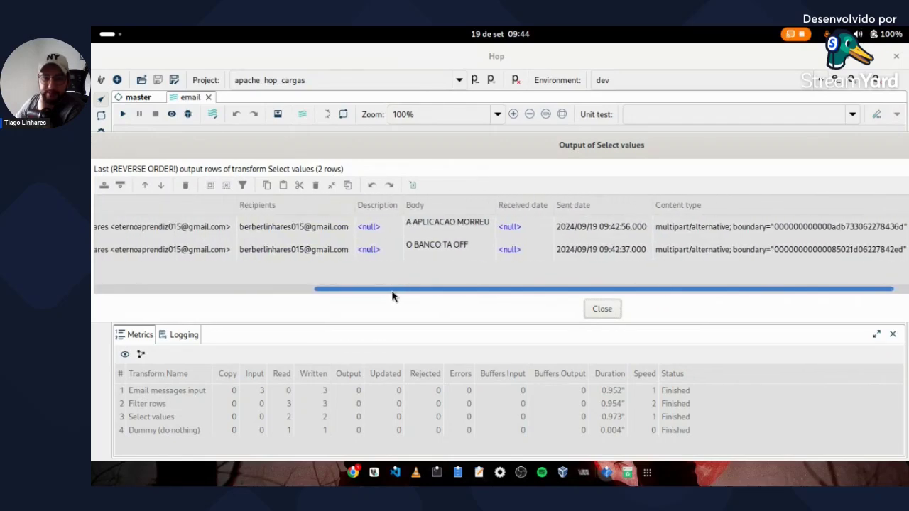
left_click_drag(454, 296, 225, 300)
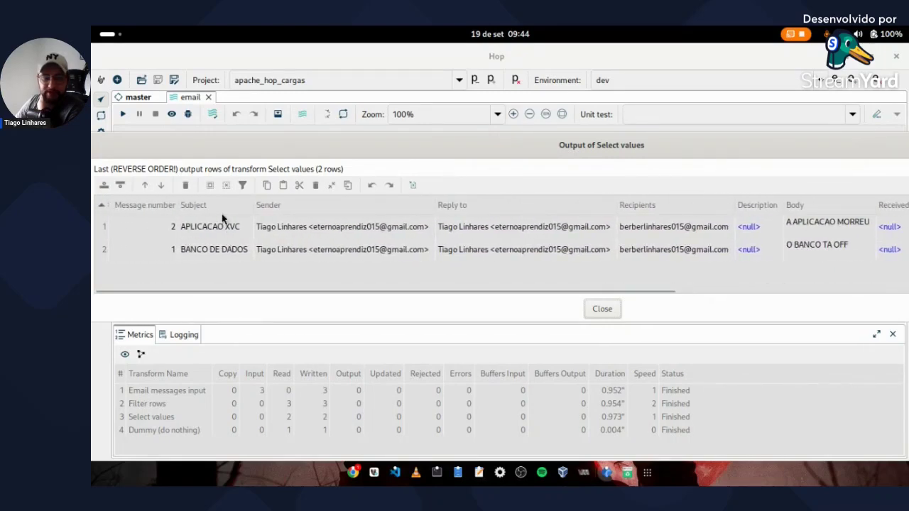
double_click(793, 148)
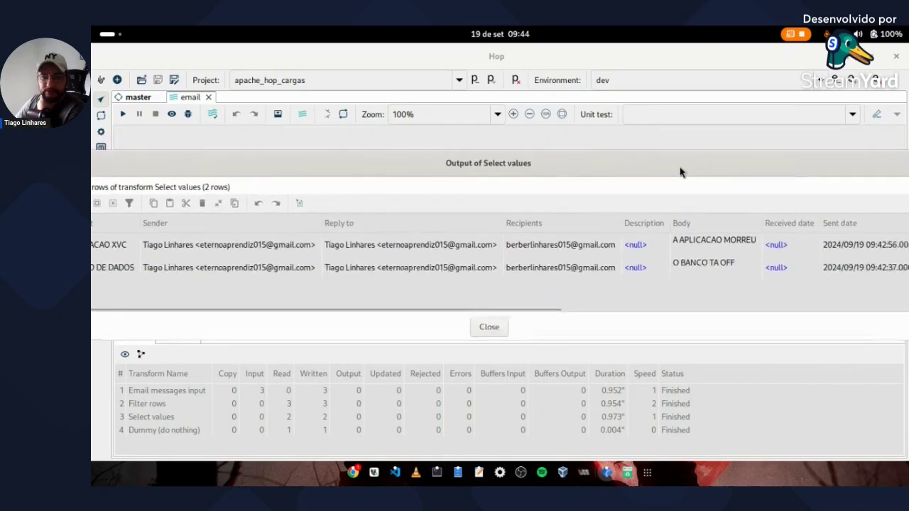
left_click(760, 194)
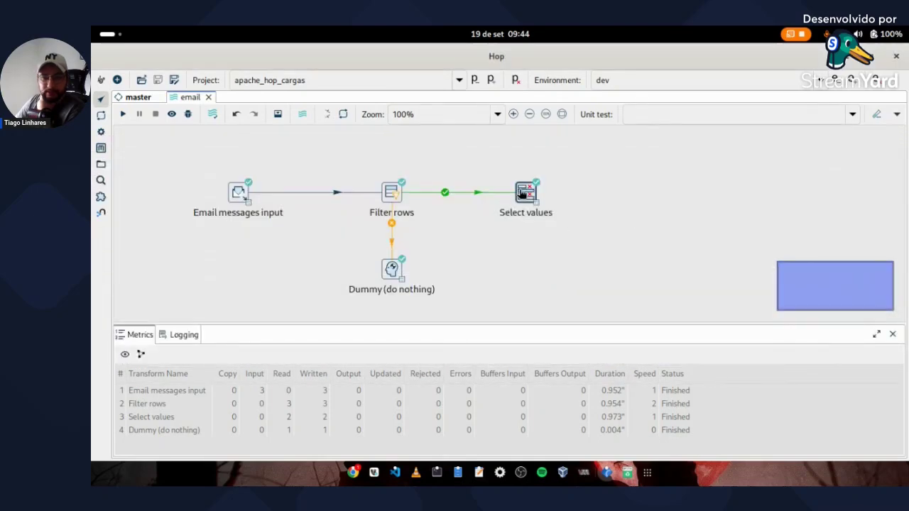
left_click(526, 193)
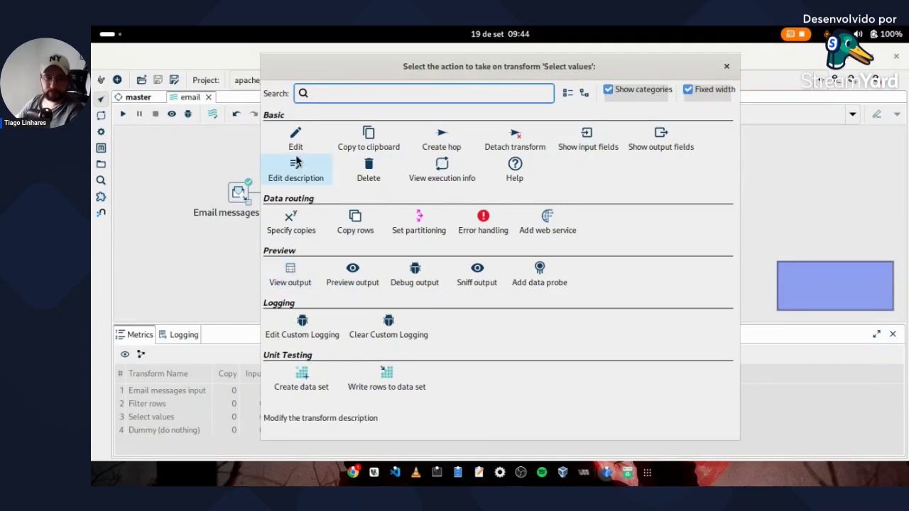
key("Escape")
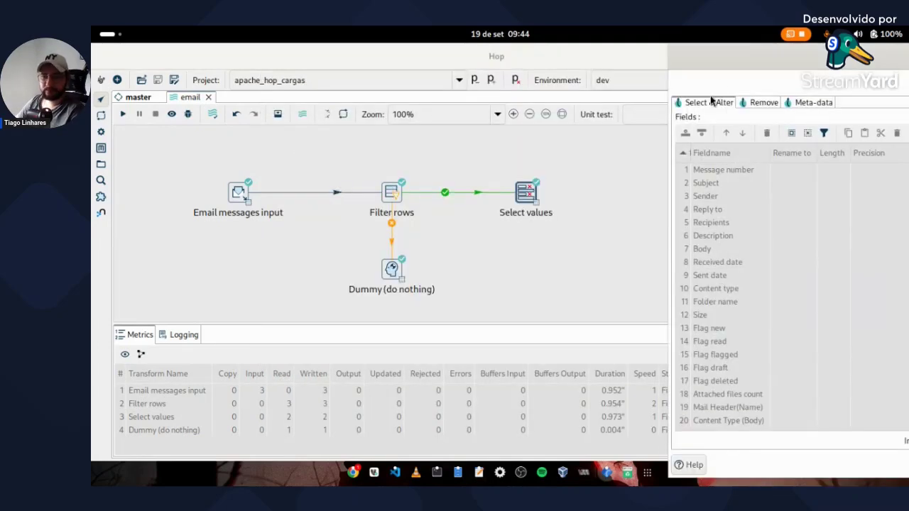
left_click_drag(720, 64, 316, 62)
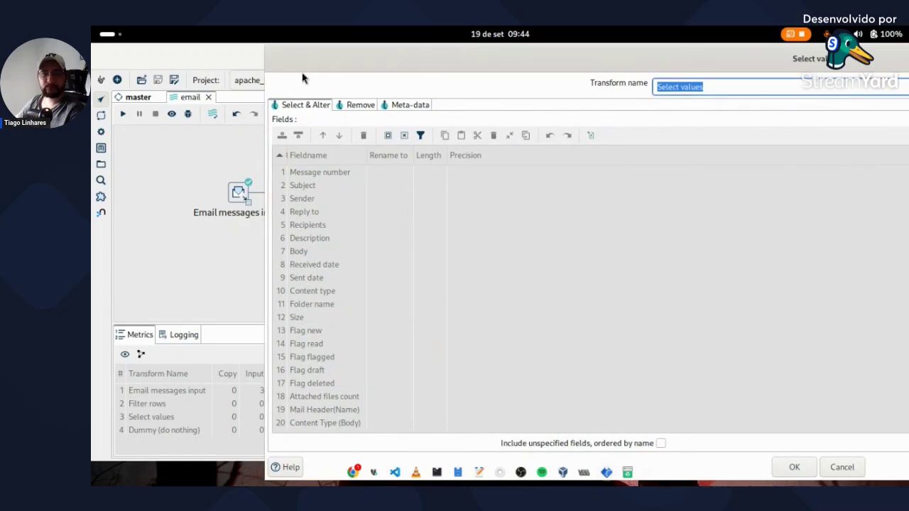
left_click(292, 171)
left_click(364, 134)
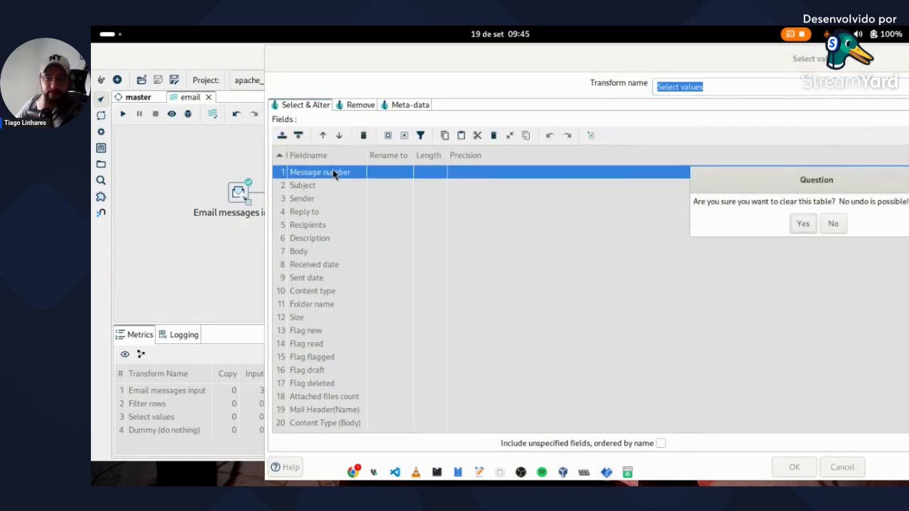
left_click(624, 225)
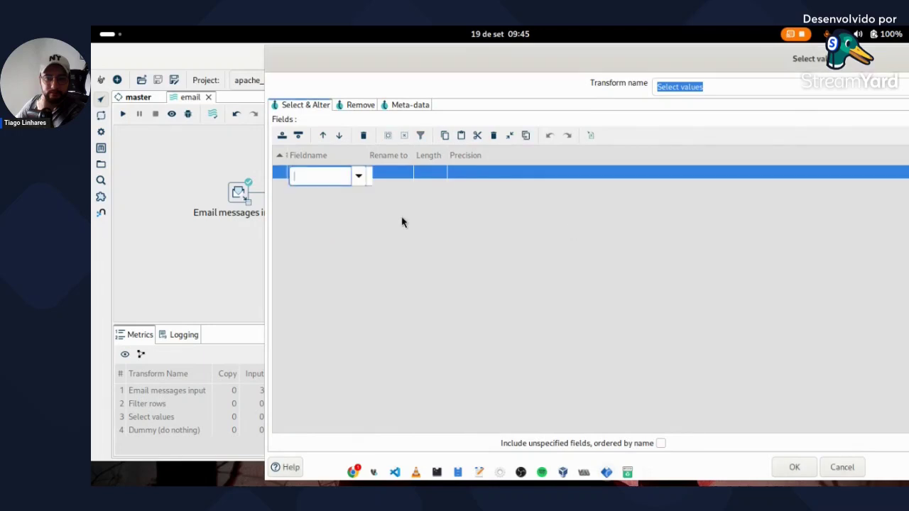
left_click(285, 179)
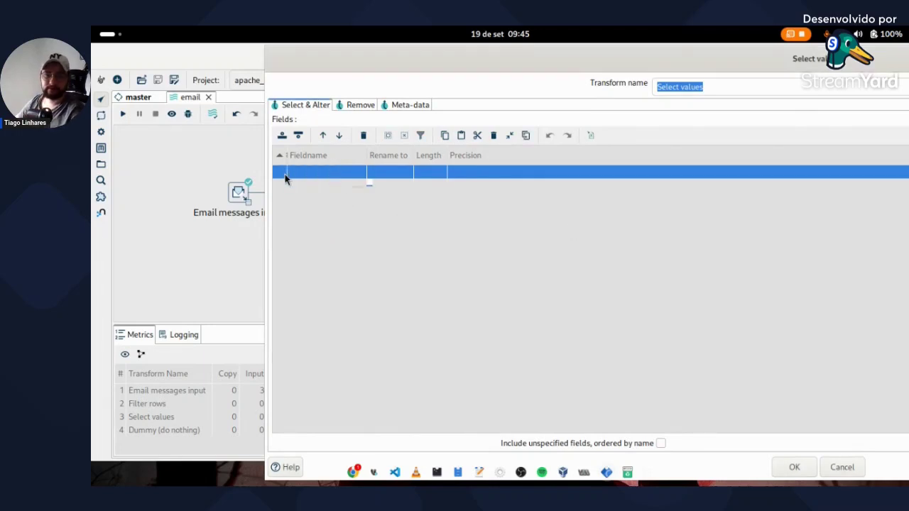
- Remove the Message number and Reply to fields from the selected fields of the Select values transform
right_click(171, 190)
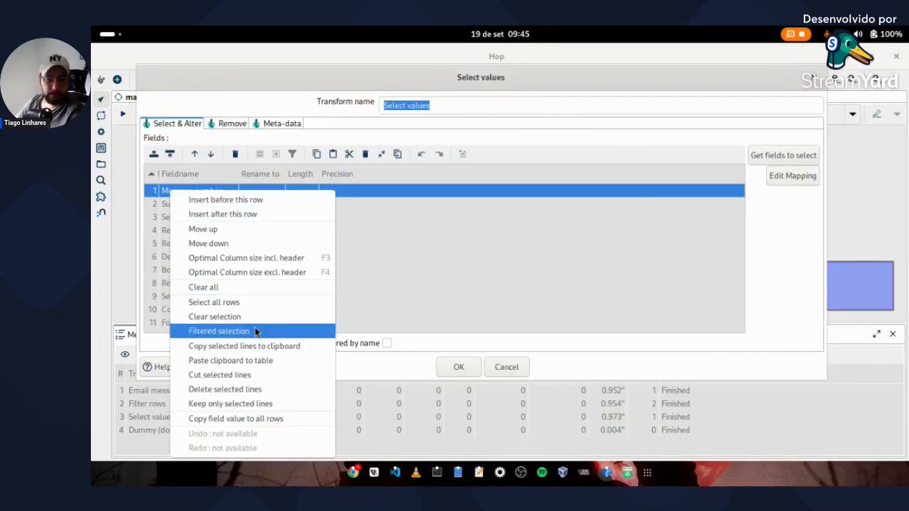
left_click(254, 389)
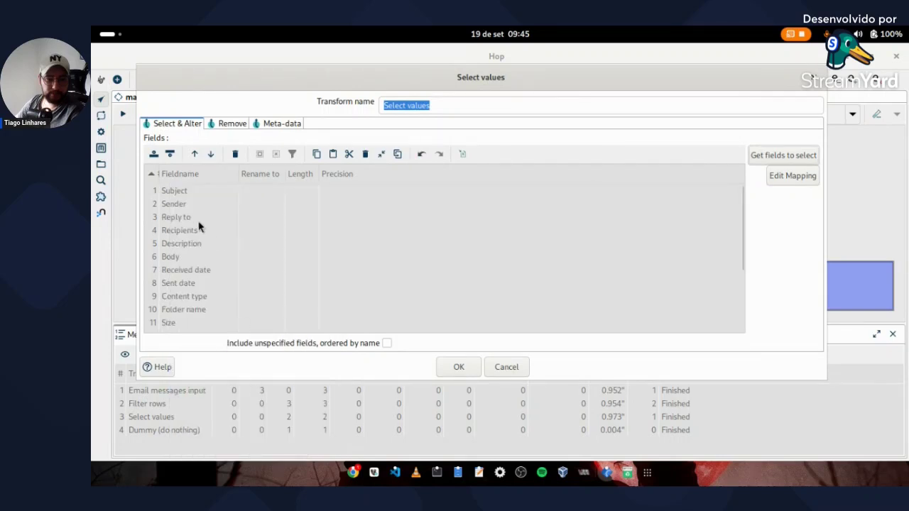
right_click(157, 221)
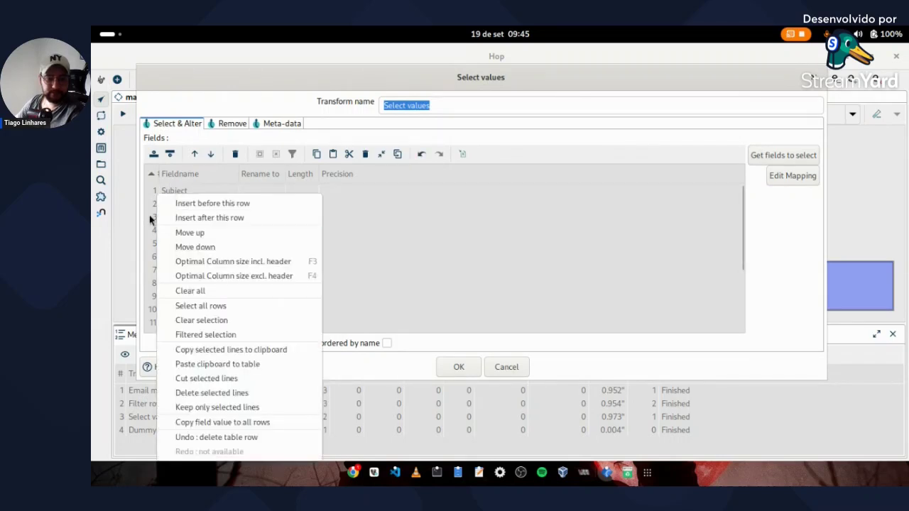
left_click(152, 218)
left_click(153, 220)
right_click(153, 221)
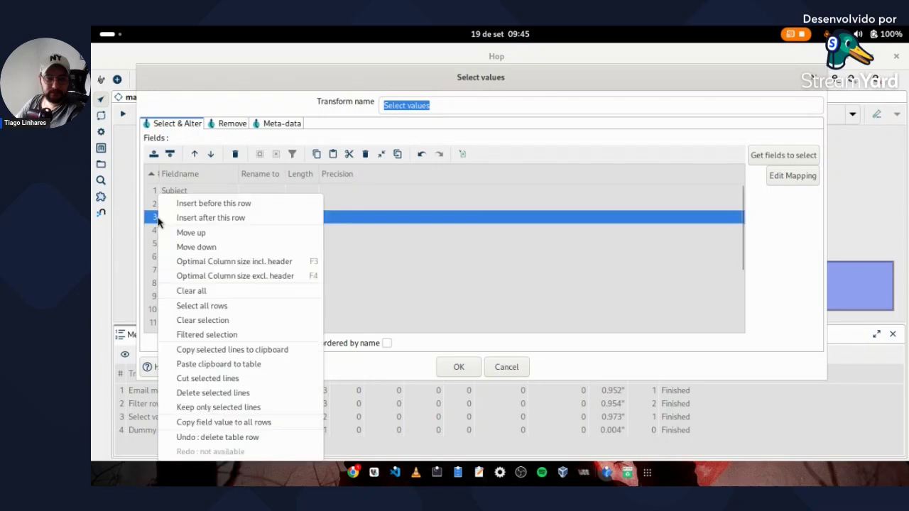
left_click(235, 394)
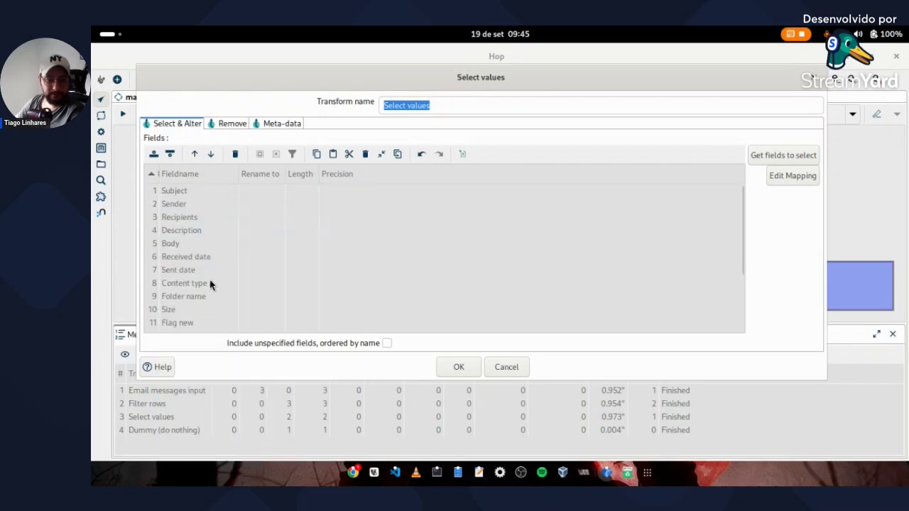
- Remove the Recipients, Description and Received date fields from the Select values field list
left_click(152, 220)
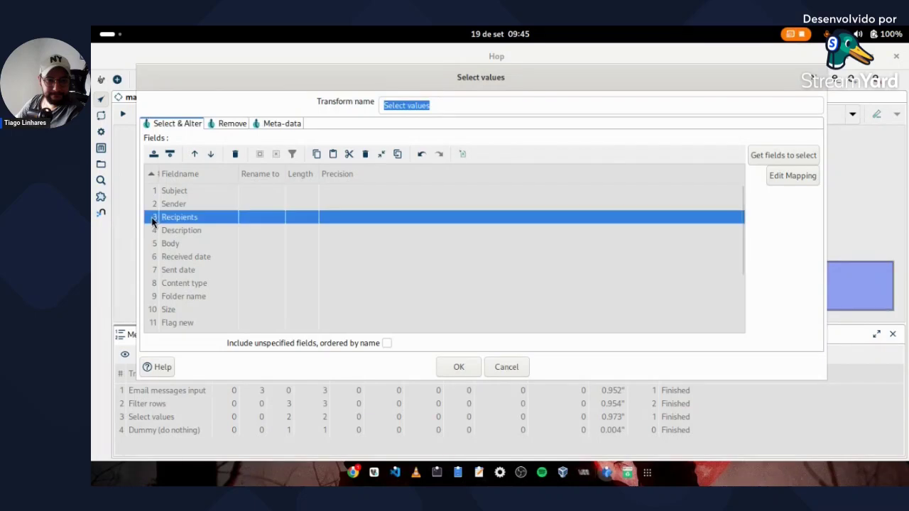
left_click(152, 230, "shift")
right_click(152, 230)
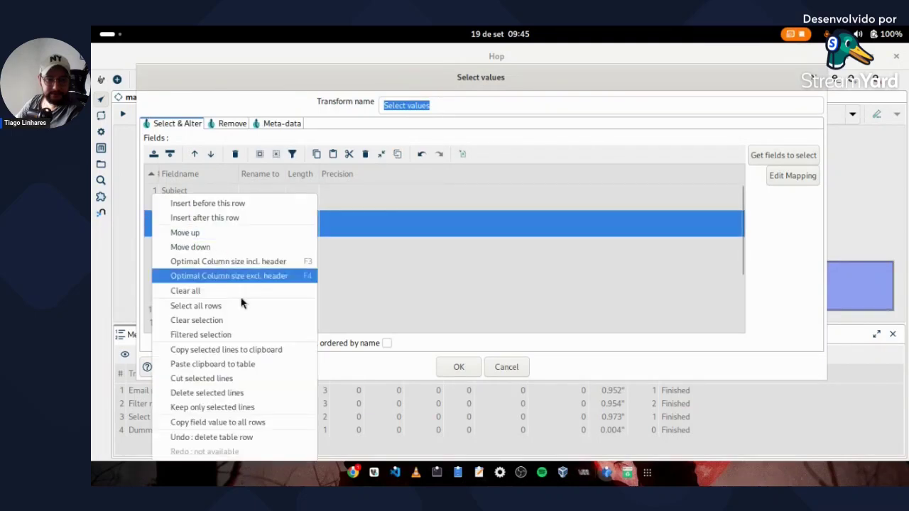
left_click(236, 393)
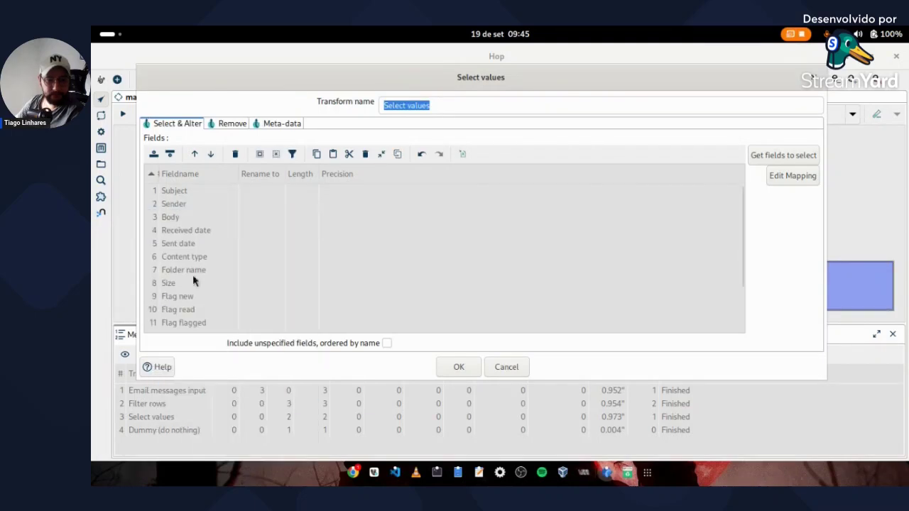
left_click(151, 231)
right_click(152, 236)
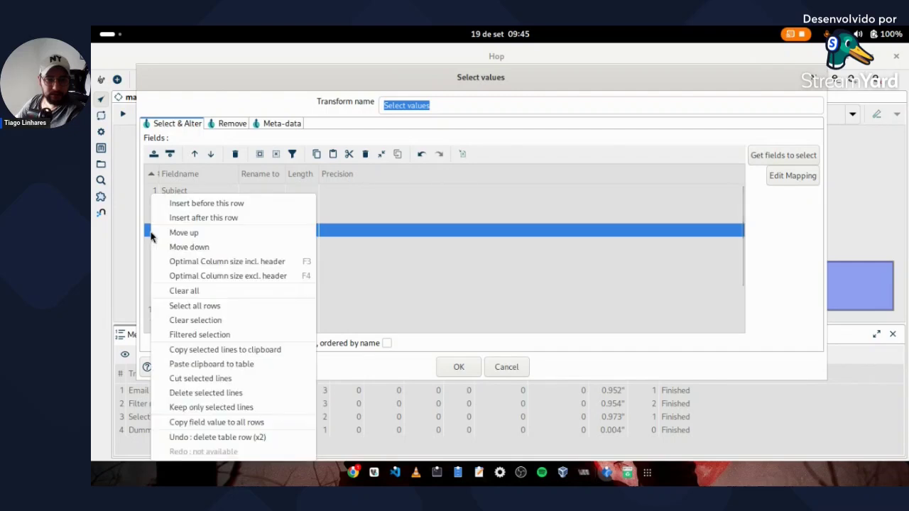
left_click(195, 393)
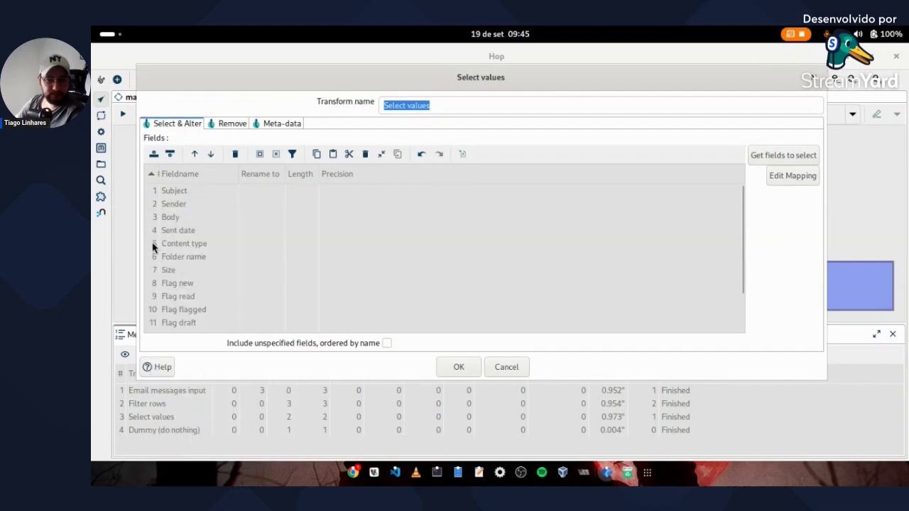
- Delete all fields after Sent date, from Content type through Content Type (Body), and apply the Select values settings
left_click(153, 245)
left_click(152, 323, "shift")
right_click(163, 289)
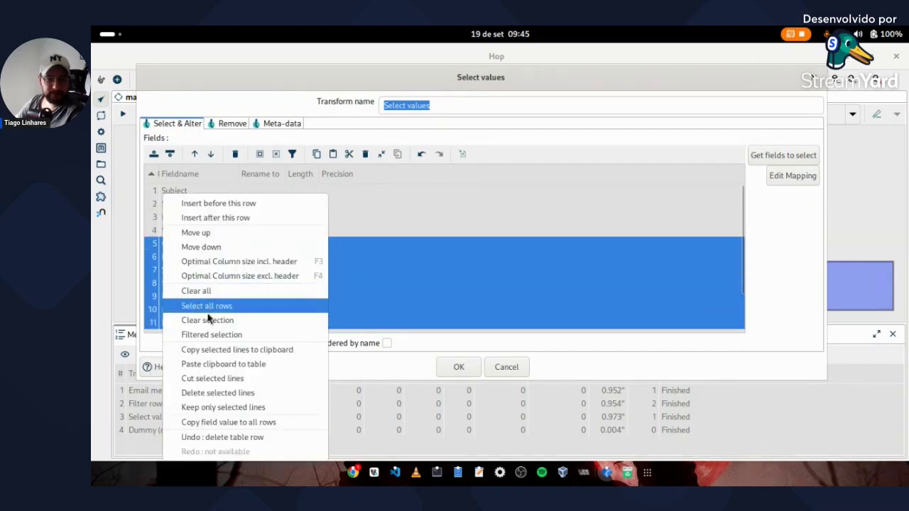
left_click(222, 396)
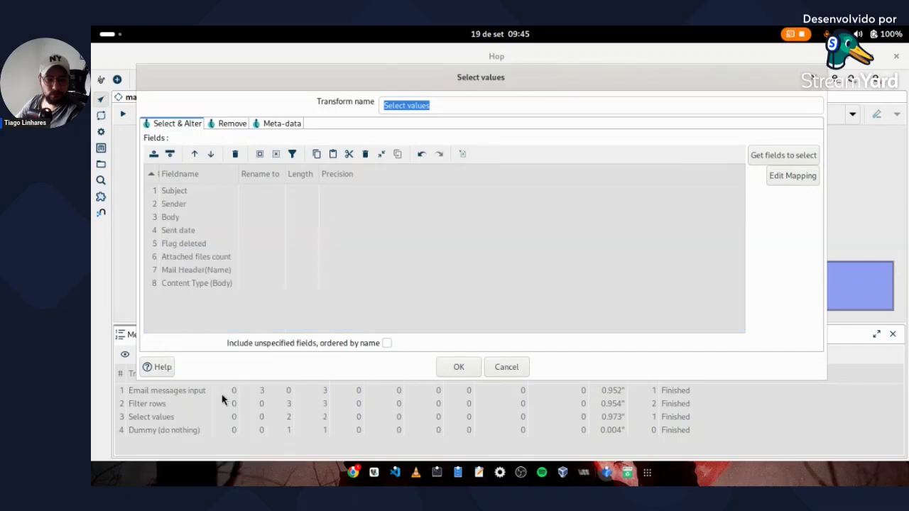
left_click(156, 244)
left_click(151, 283, "shift")
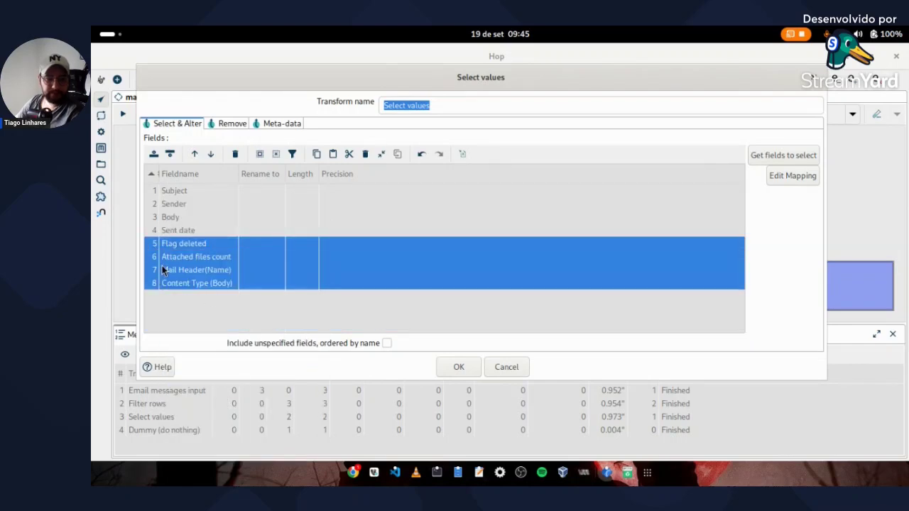
right_click(162, 269)
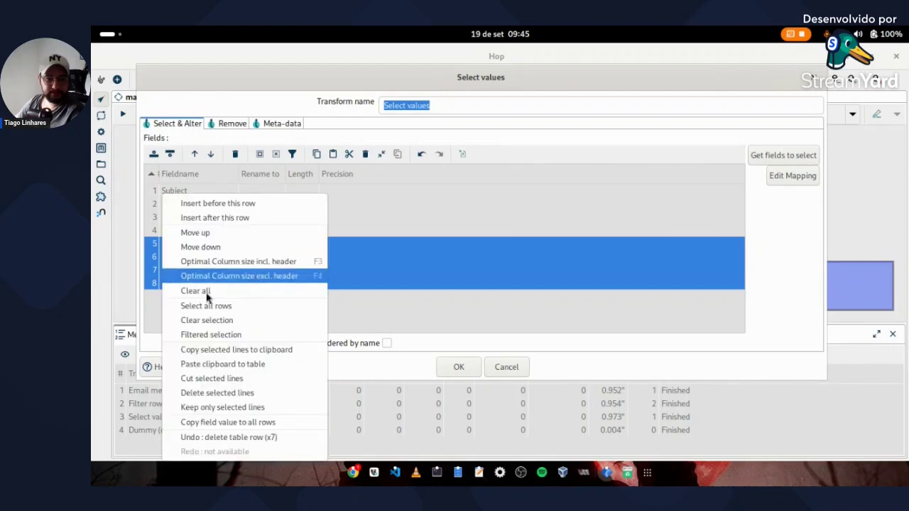
left_click(224, 402)
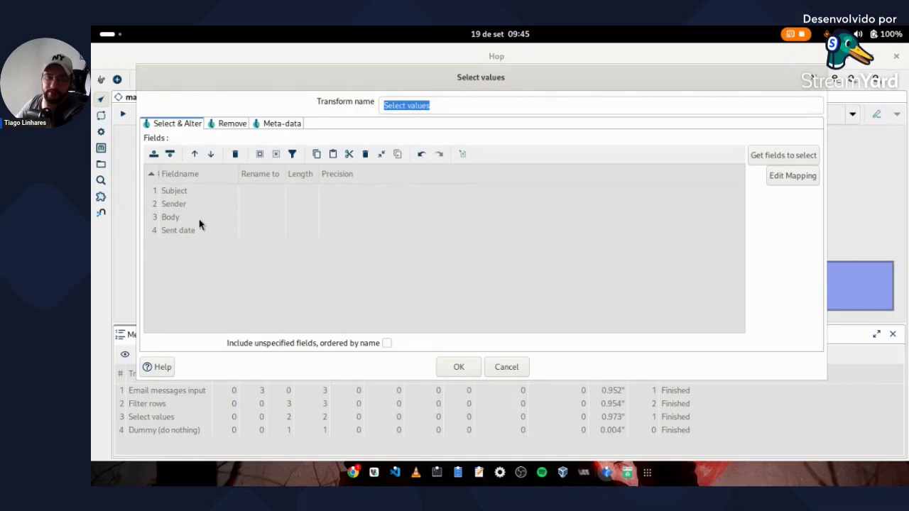
left_click(446, 367)
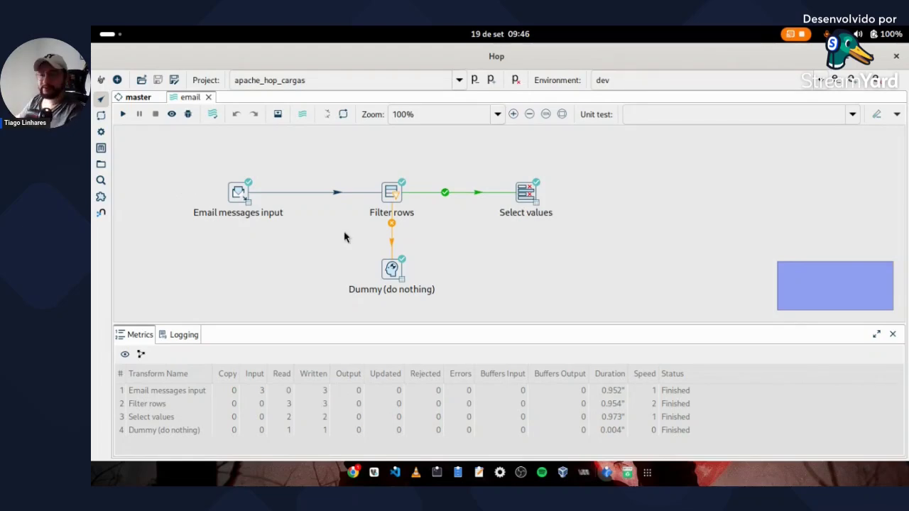
- Move Filter rows and Dummy (do nothing) closer to Email messages input, and shift Select values towards them
left_click_drag(340, 141, 448, 330)
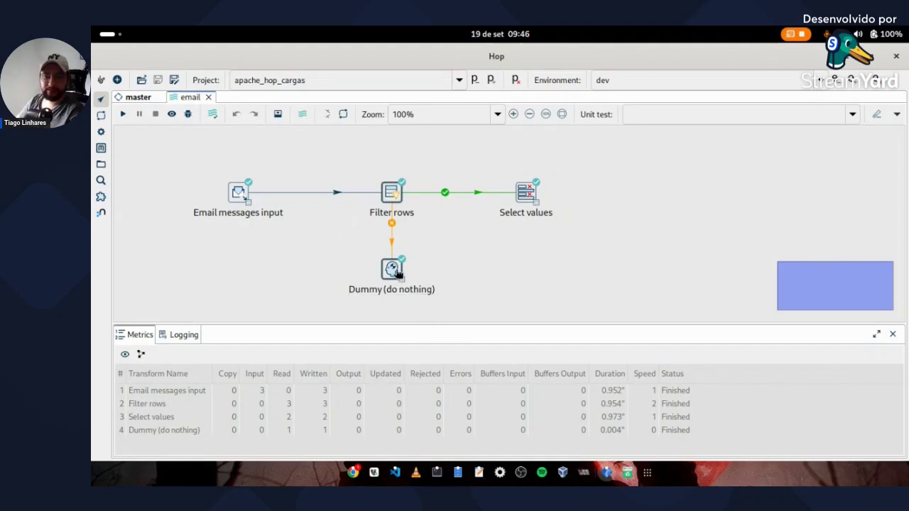
left_click_drag(401, 271, 362, 271)
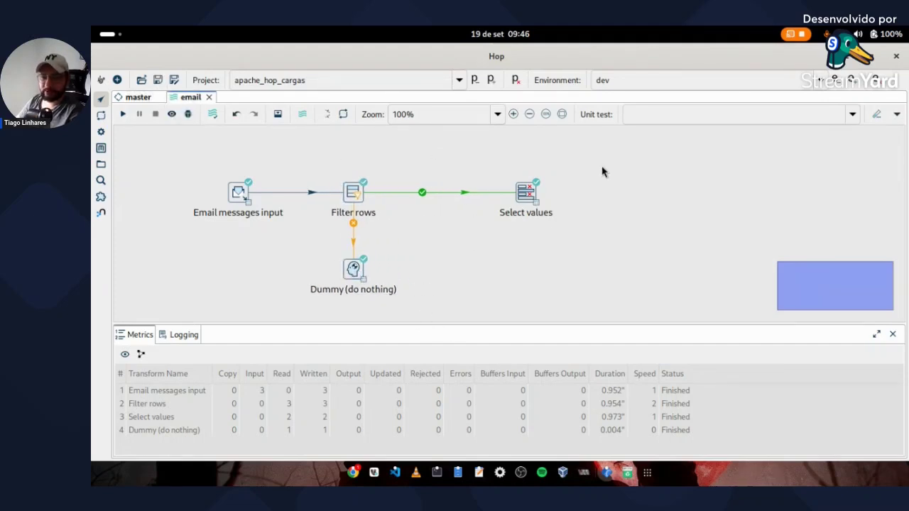
left_click_drag(525, 192, 459, 191)
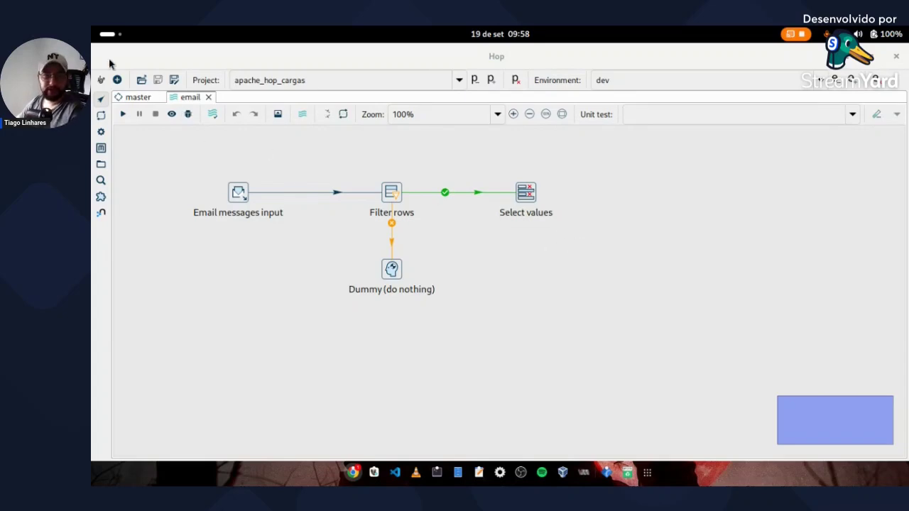
- Check the dbo schema of the develop database in DBeaver and switch back to Hop
mouse_move(101, 39)
left_click(347, 308)
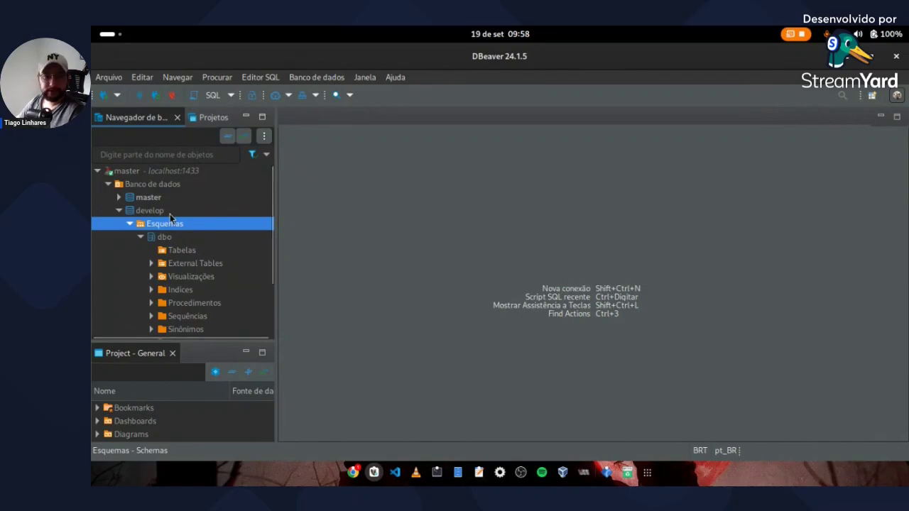
mouse_move(96, 32)
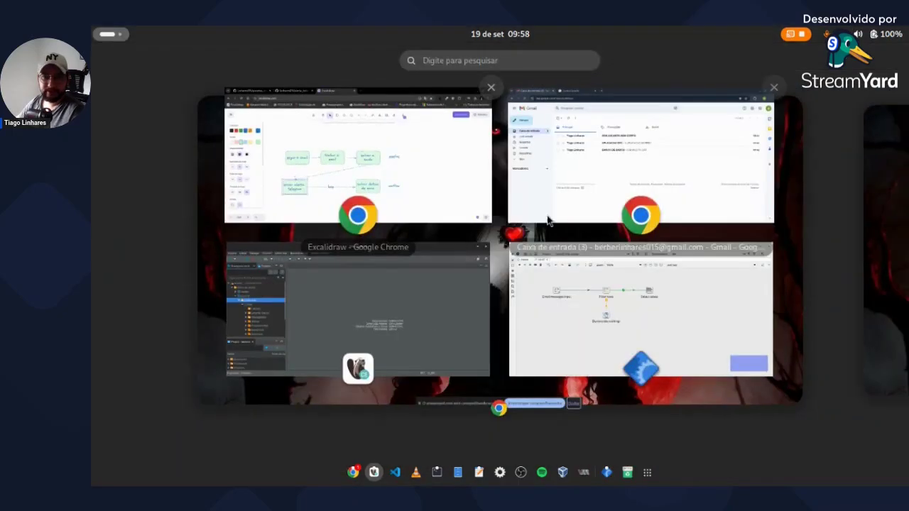
left_click(552, 273)
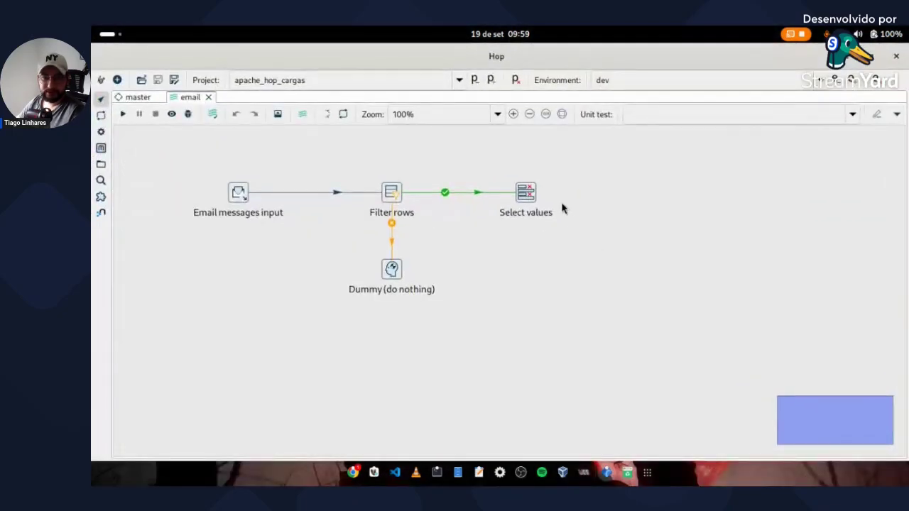
- Add a Table output transform to the pipeline and place it beside Select values
left_click(631, 266)
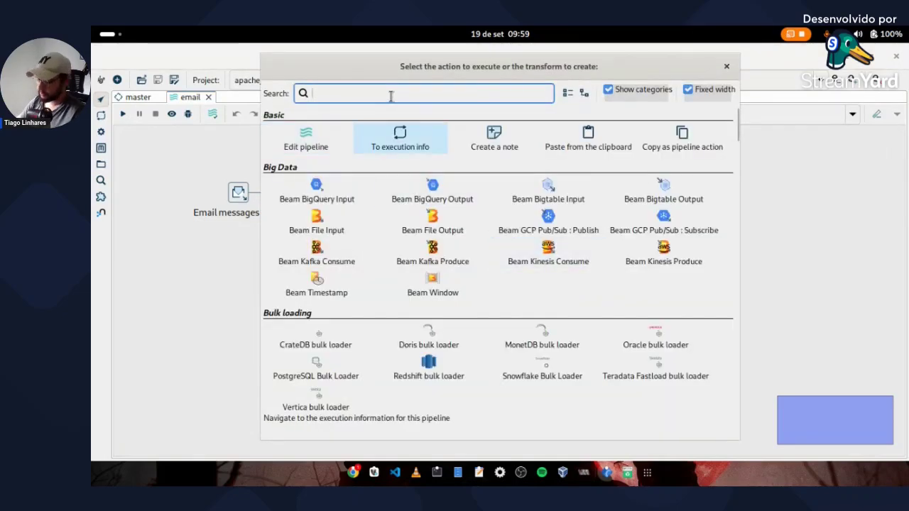
type("tabe")
key("BackSpace")
type("le")
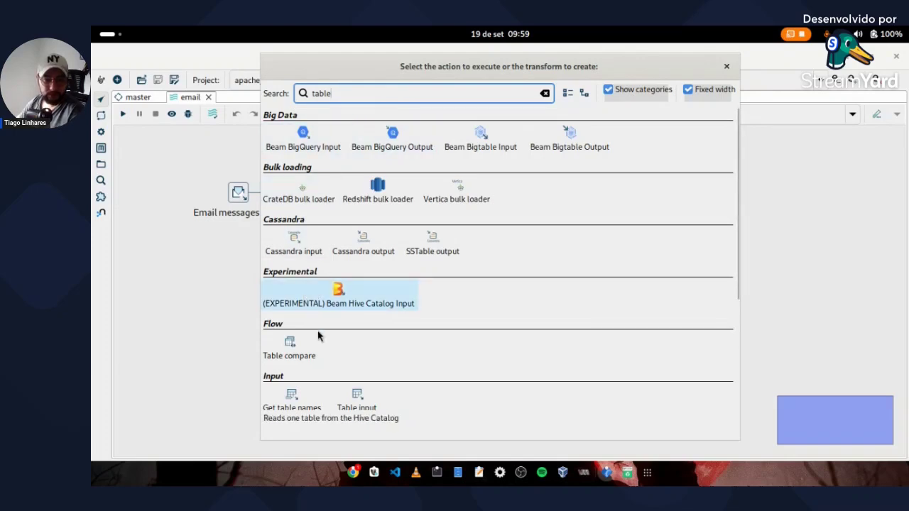
type(" o")
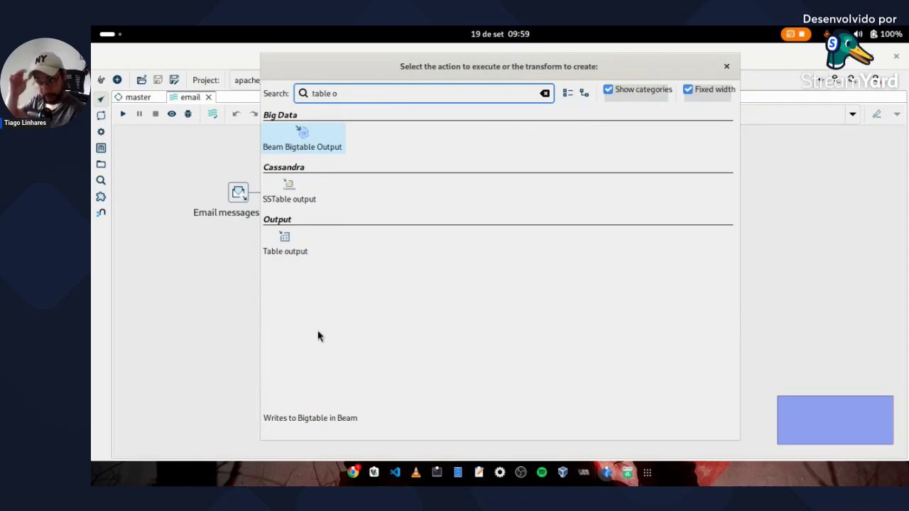
double_click(290, 250)
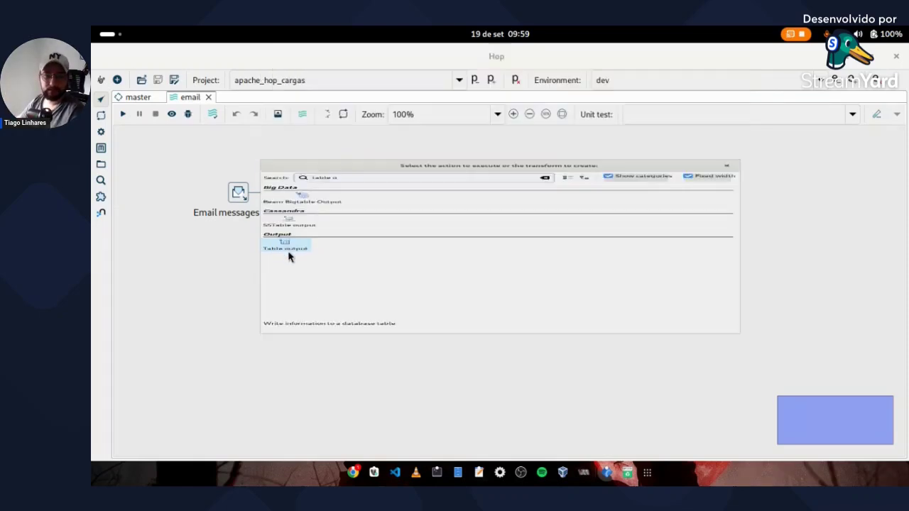
left_click_drag(595, 242, 660, 193)
left_click(659, 195)
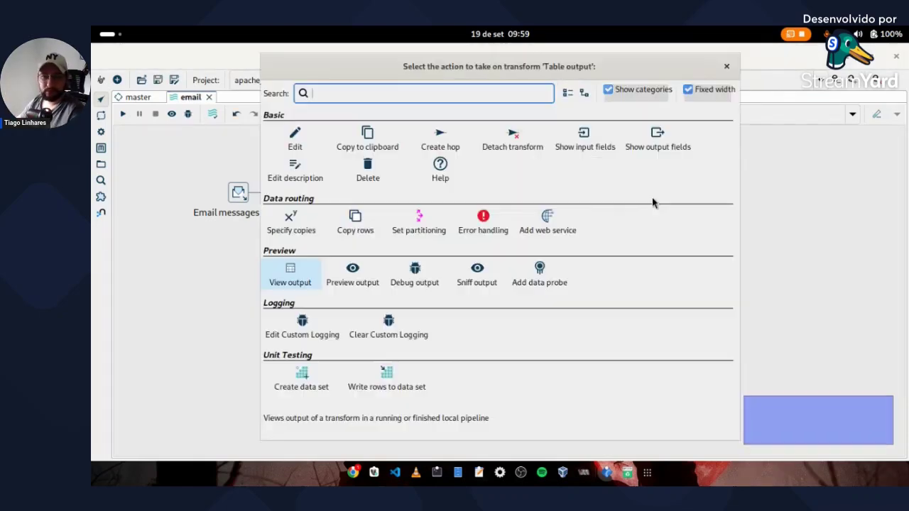
key("Escape")
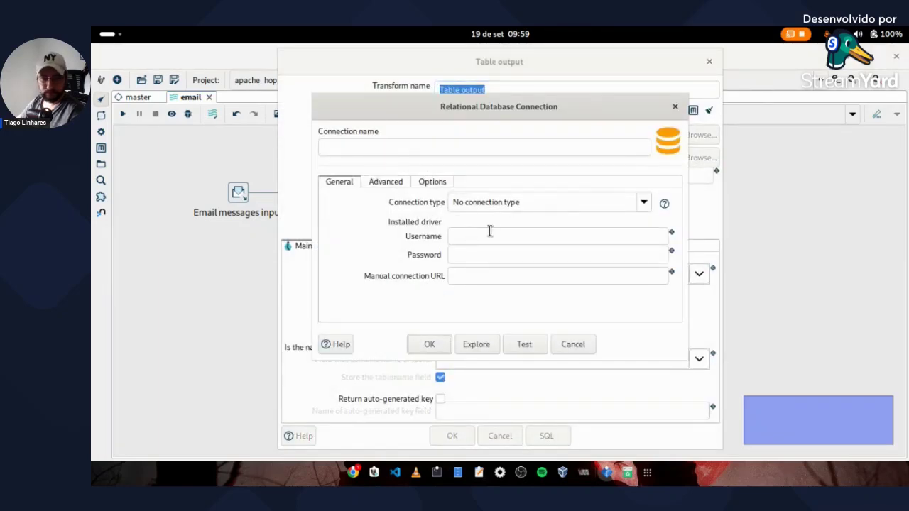
- Set the new relational database connection's type to MS SQL Server (Native)
left_click(643, 203)
scroll(490, 277, "down", 5)
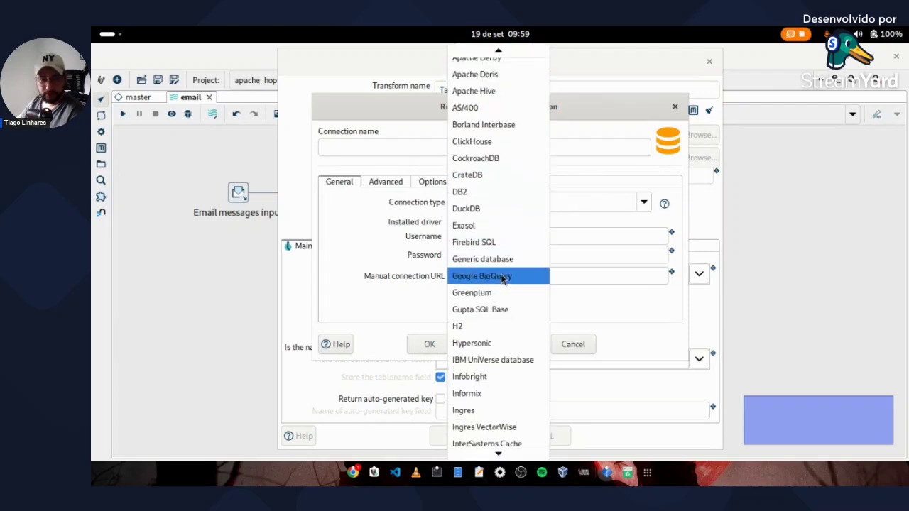
scroll(500, 280, "down", 2)
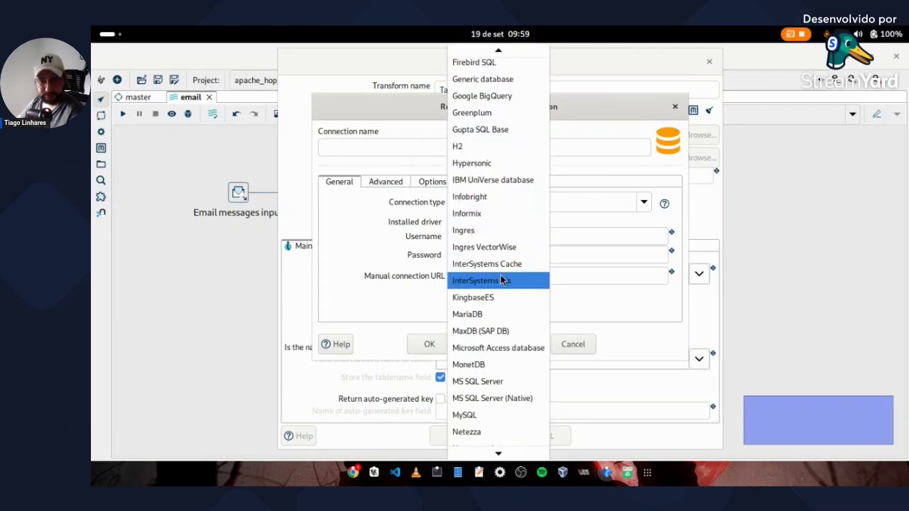
scroll(501, 281, "down", 2)
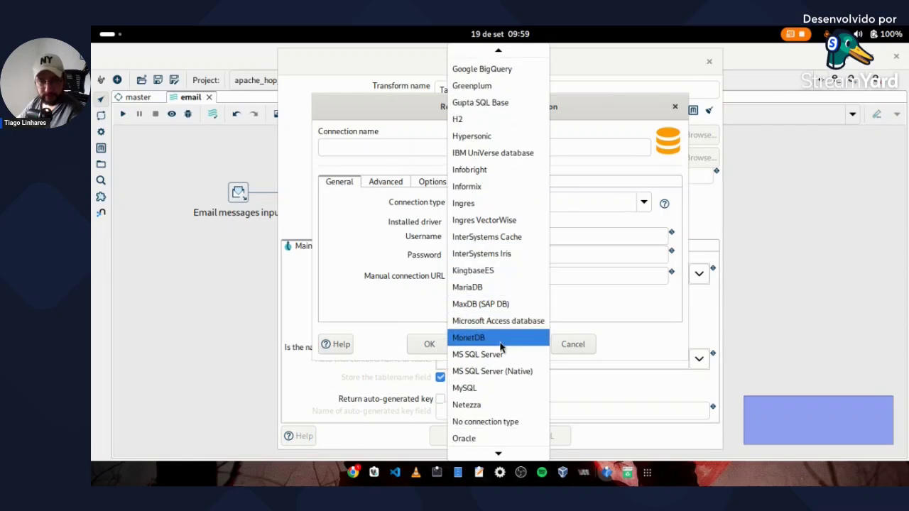
left_click(502, 370)
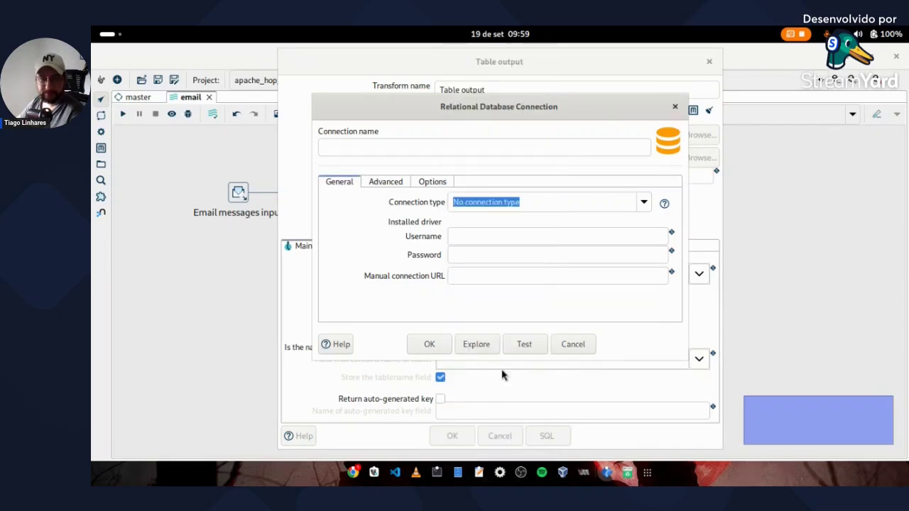
- Enter the username sa, the account password and the server host name localhost, and try to test the connection
left_click(478, 237)
type("sa")
left_click(488, 254)
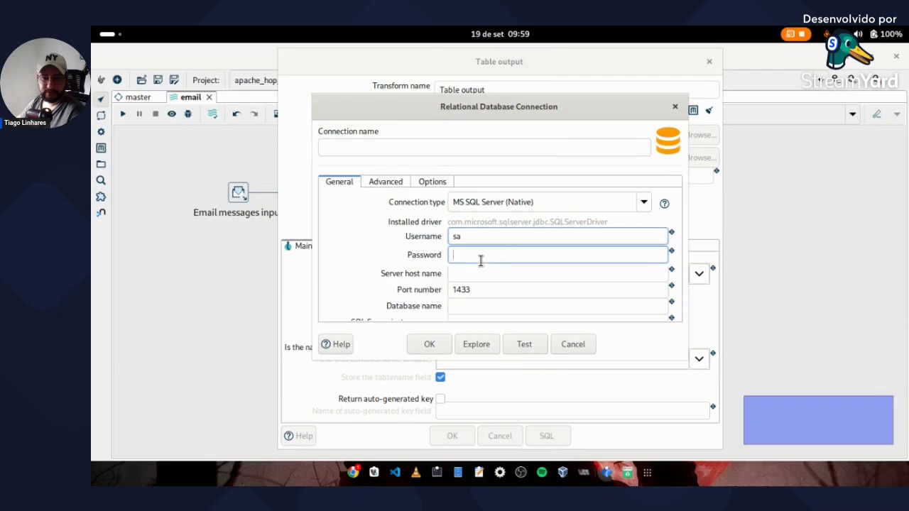
key("ctrl+v")
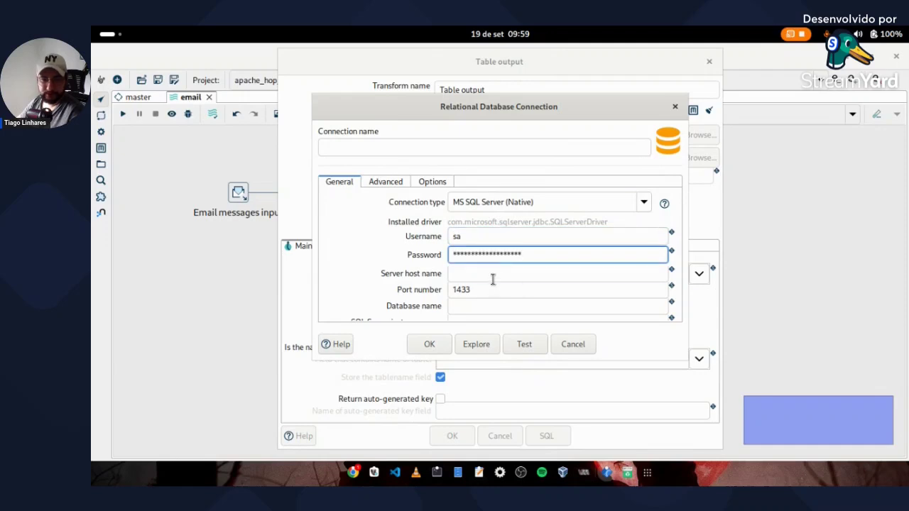
left_click(496, 277)
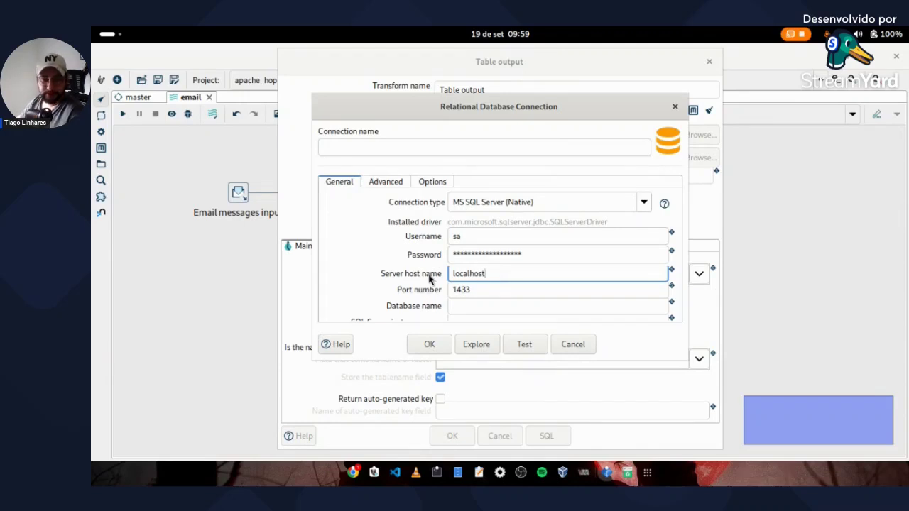
left_click(509, 344)
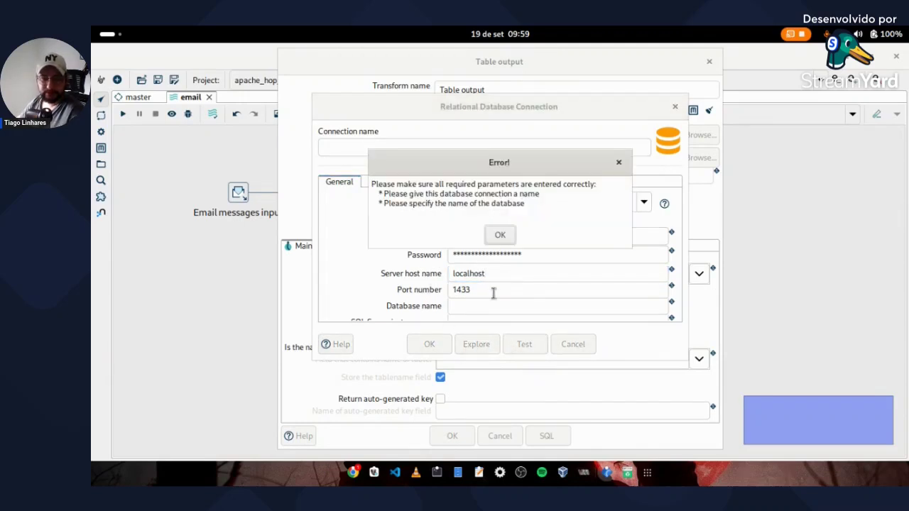
left_click(500, 234)
- Name the connection DW_develop and set its database name to develop
left_click(384, 148)
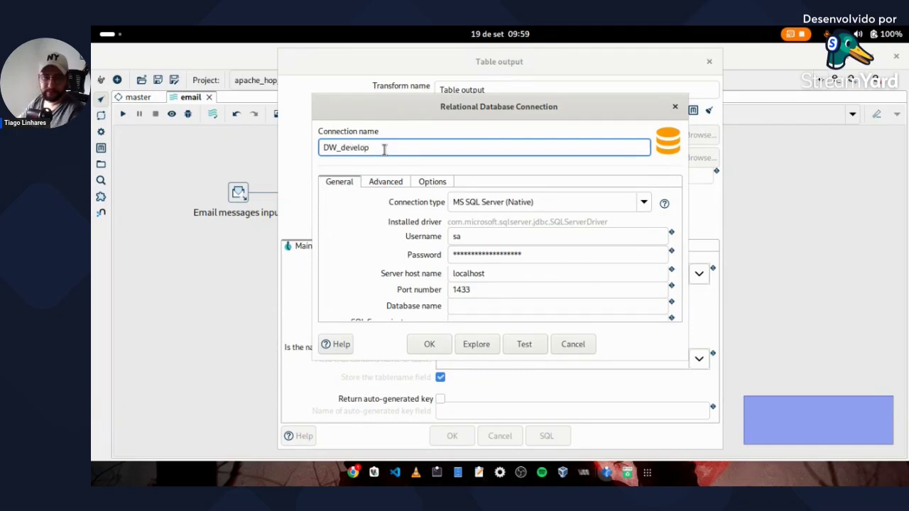
left_click_drag(383, 148, 340, 147)
key("ctrl+c")
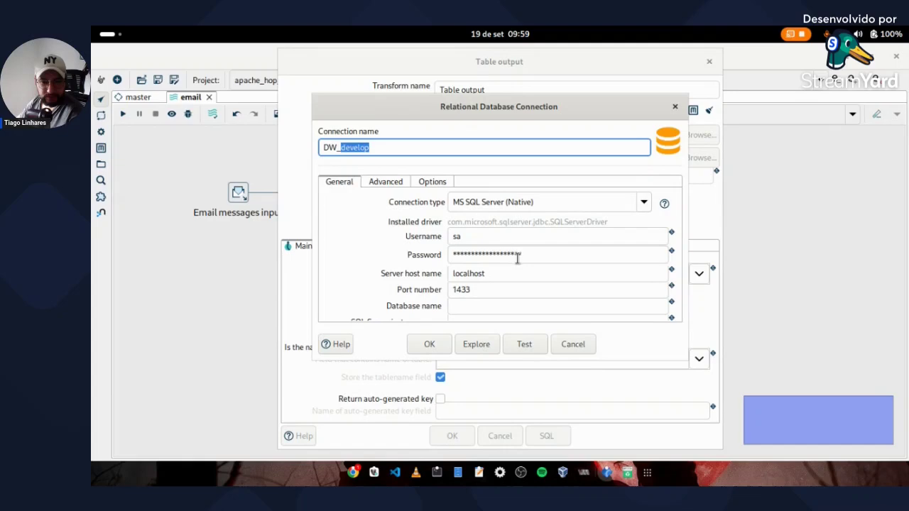
left_click(578, 306)
key("ctrl+v")
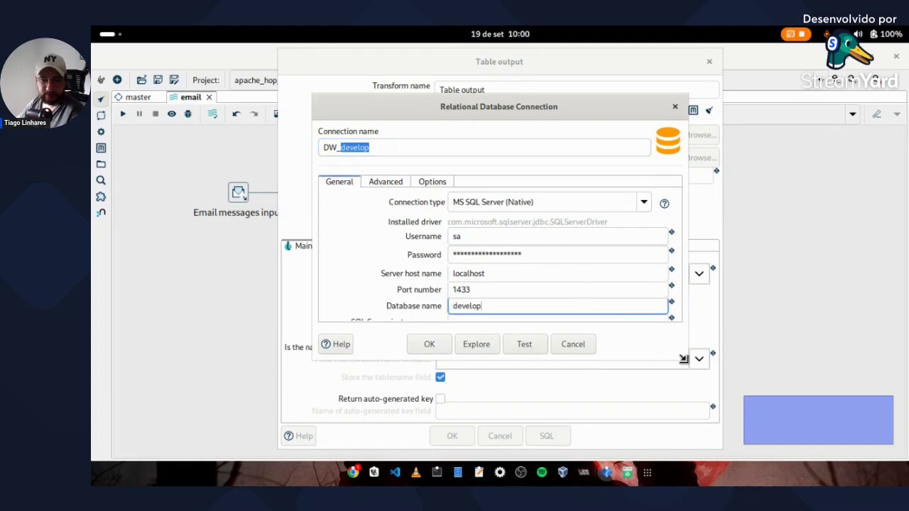
- Enlarge the connection dialog, test the DW_develop connection and save it for Table output
left_click_drag(683, 359, 728, 428)
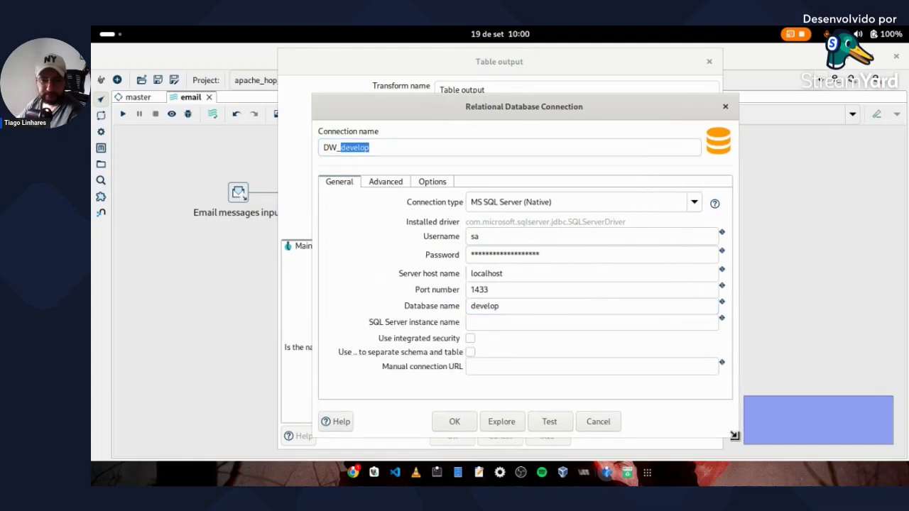
left_click(547, 412)
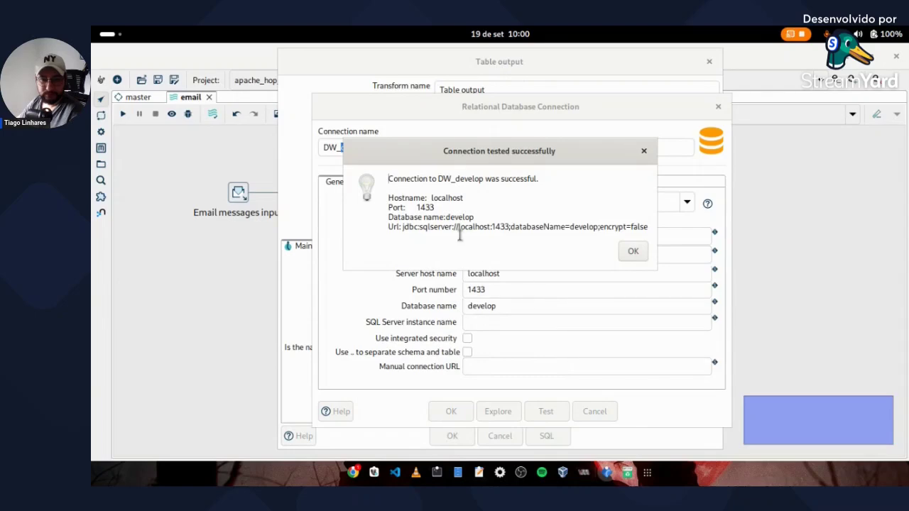
left_click(632, 252)
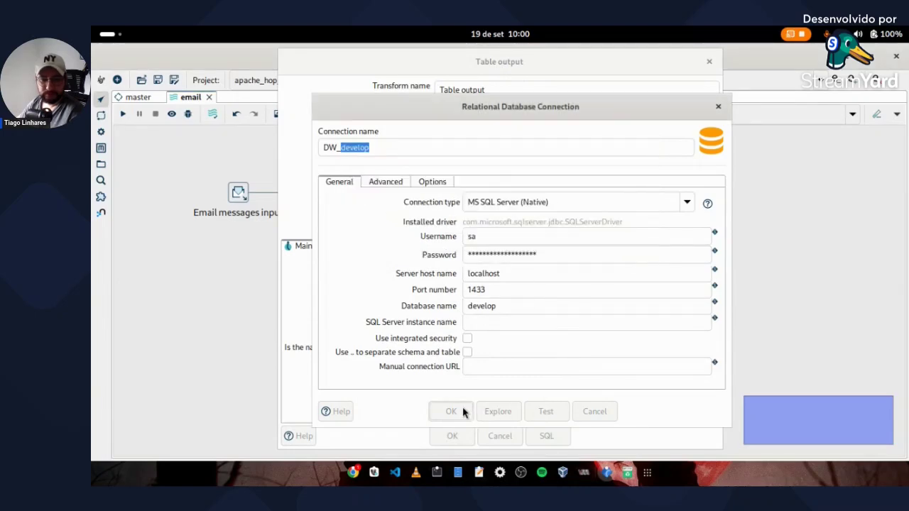
left_click(463, 411)
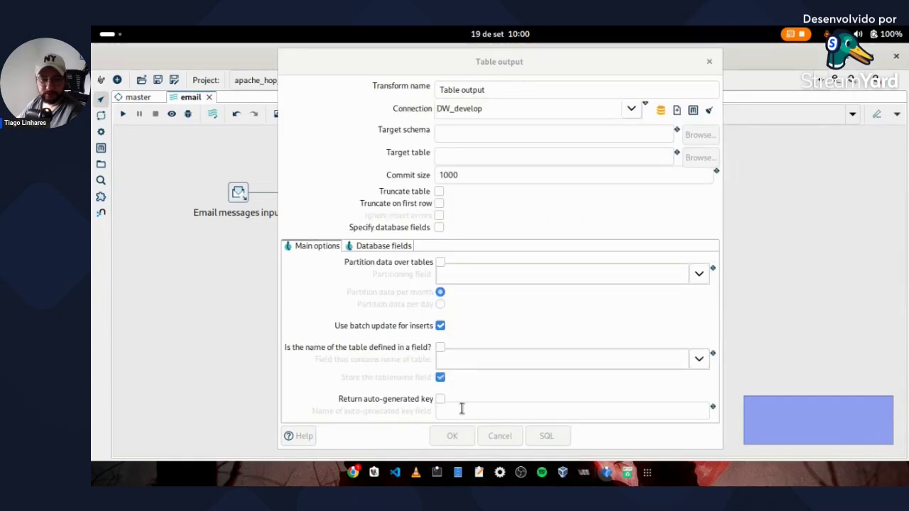
- Set the Table output's target schema to dbo and its target table to alerta_telegram
left_click(619, 135)
type("dbo")
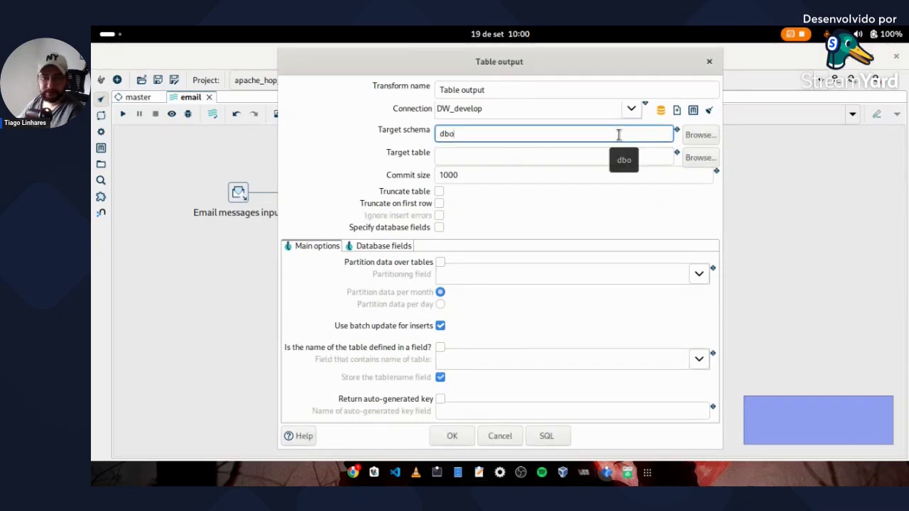
left_click(635, 156)
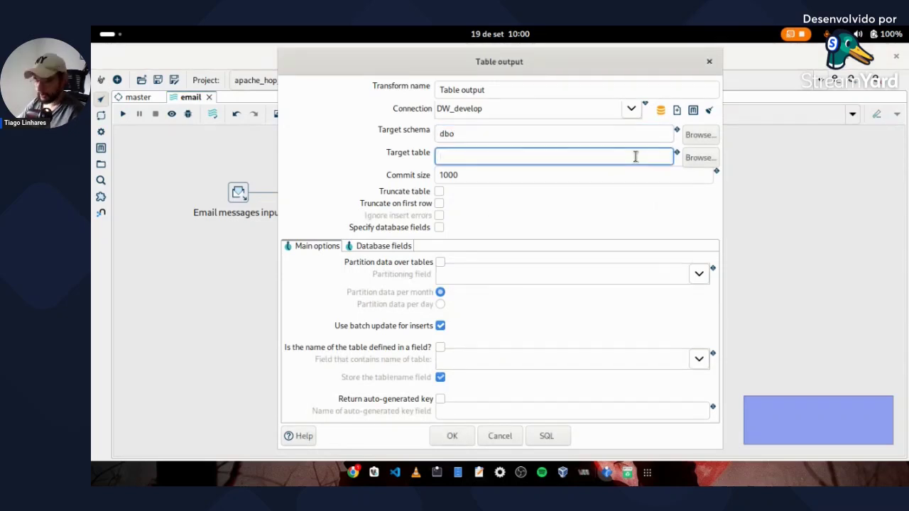
type("alerta")
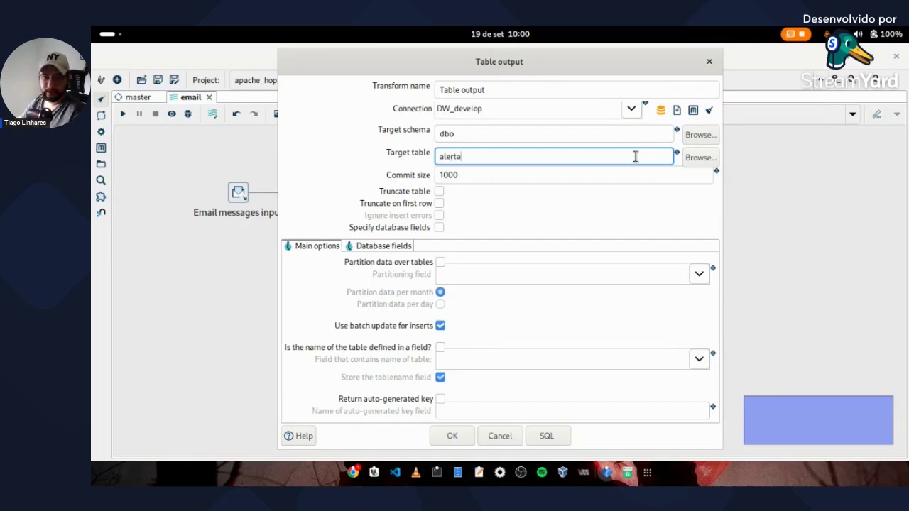
type("_telegram")
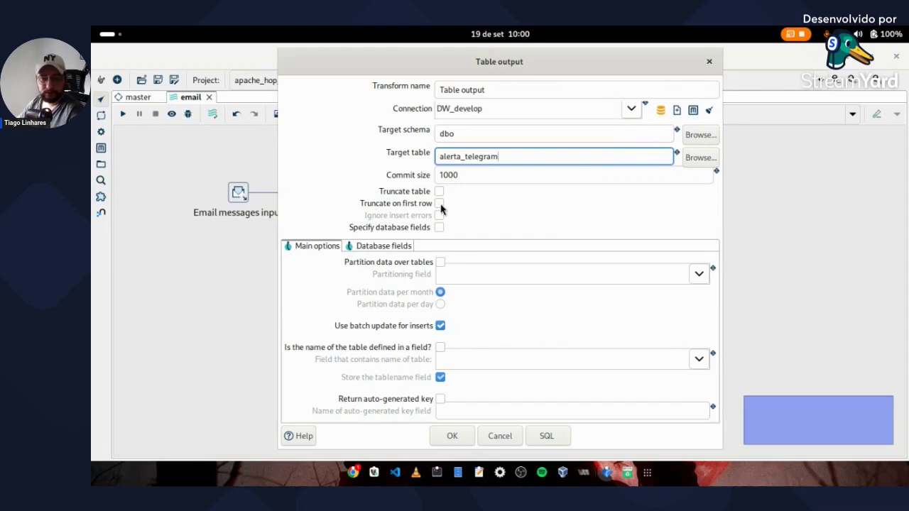
- Generate the CREATE TABLE statement for alerta_telegram from the Table output settings and copy the whole statement
left_click(546, 435)
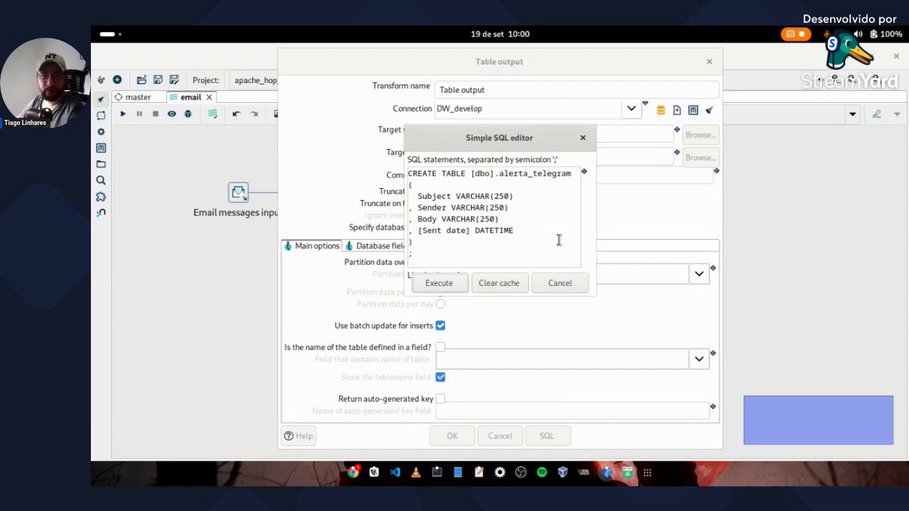
left_click(559, 240)
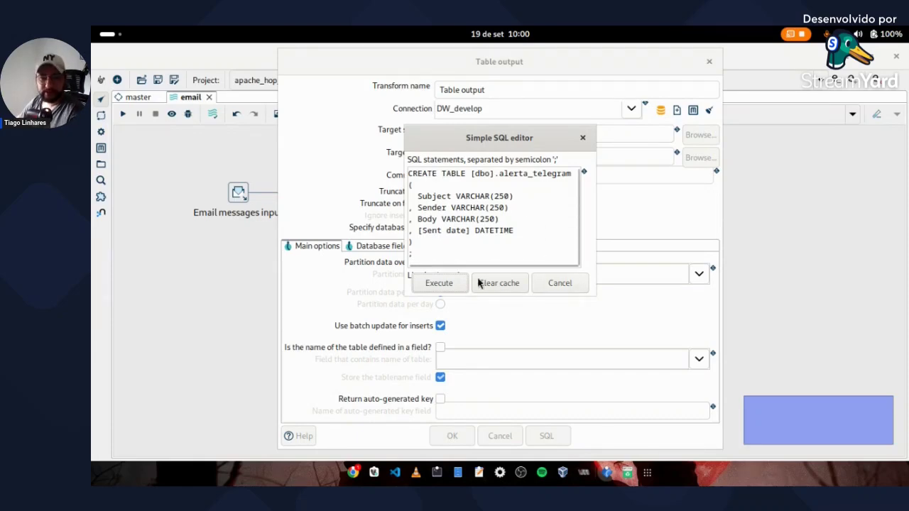
left_click(454, 283)
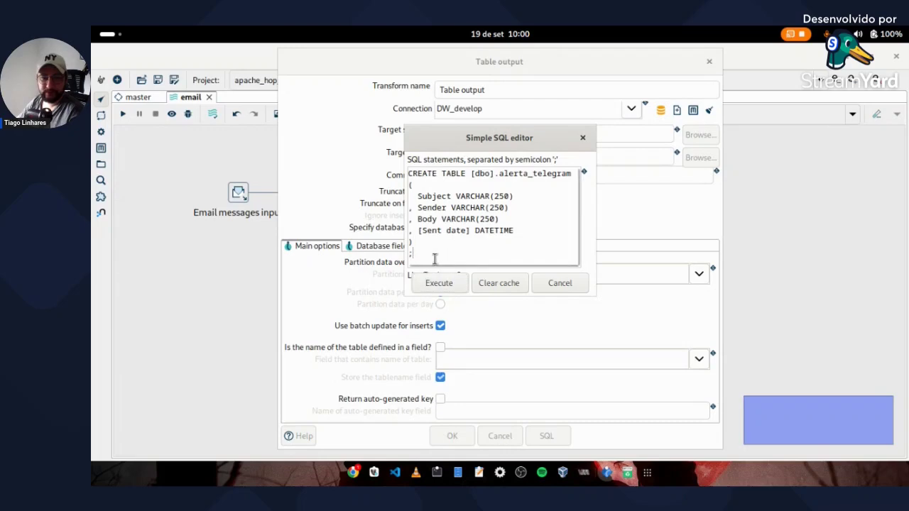
left_click_drag(434, 258, 388, 172)
key("ctrl+c")
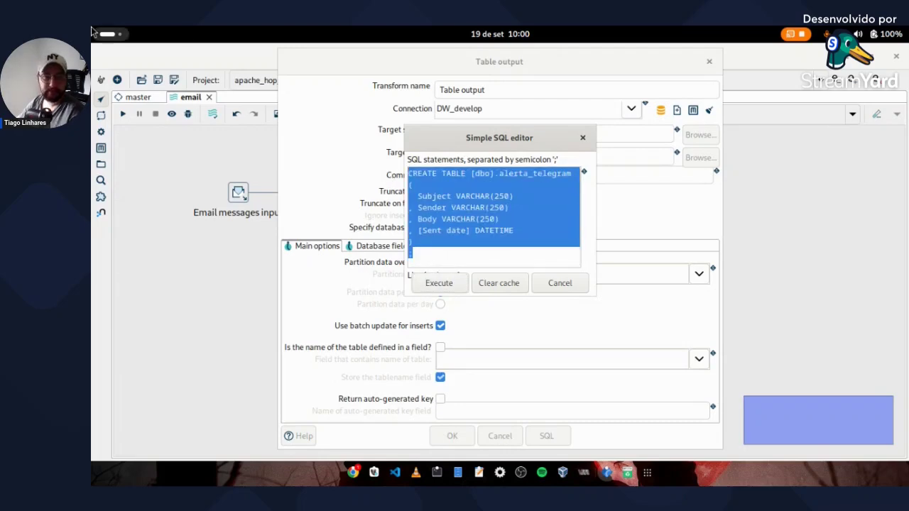
- Switch to DBeaver, open an SQL script on the develop database and paste the copied CREATE TABLE statement
mouse_move(92, 27)
left_click(344, 328)
right_click(170, 225)
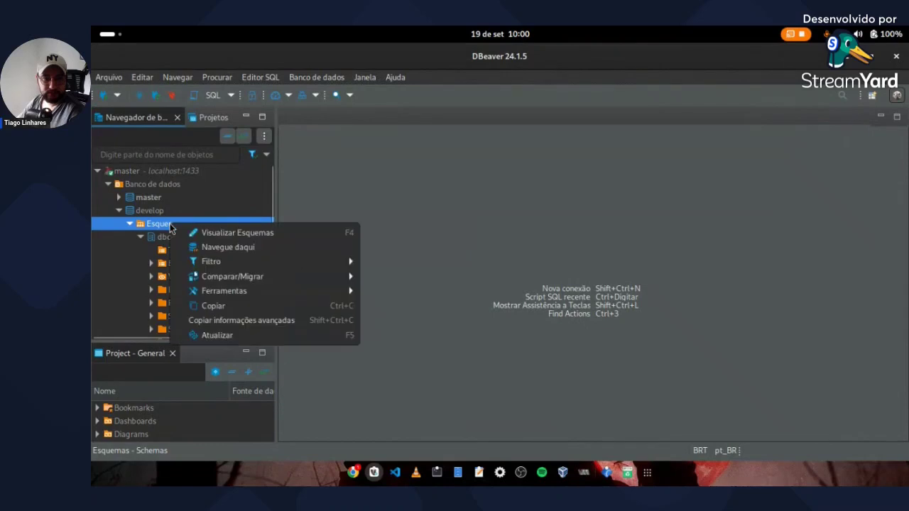
left_click(163, 229)
right_click(162, 228)
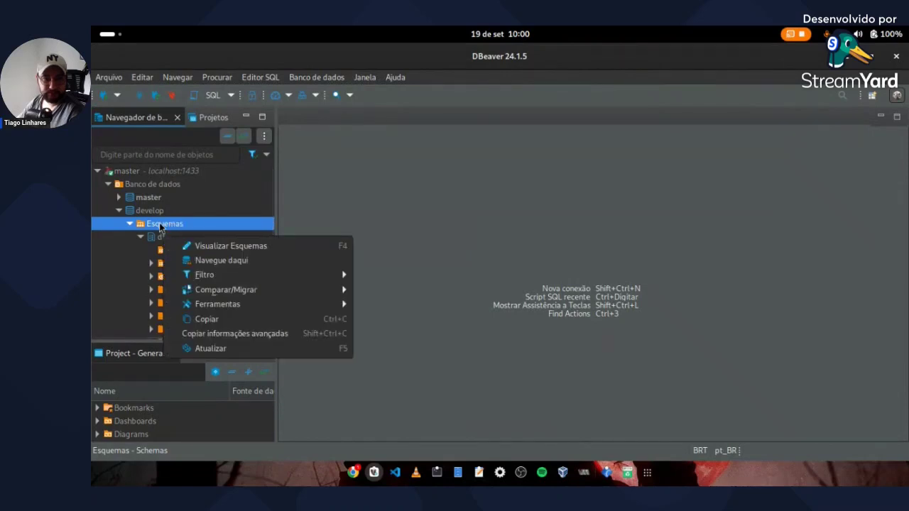
left_click(161, 228)
right_click(156, 211)
mouse_move(237, 236)
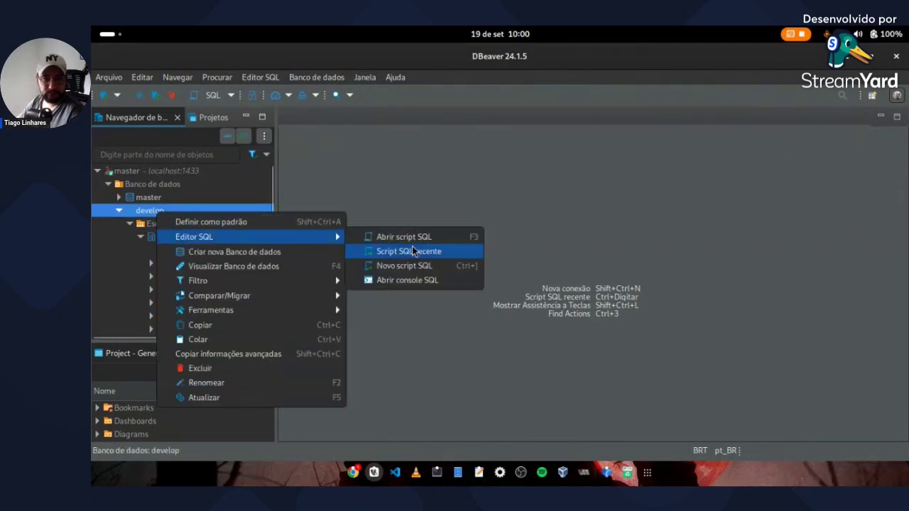
left_click(412, 251)
key("ctrl+v")
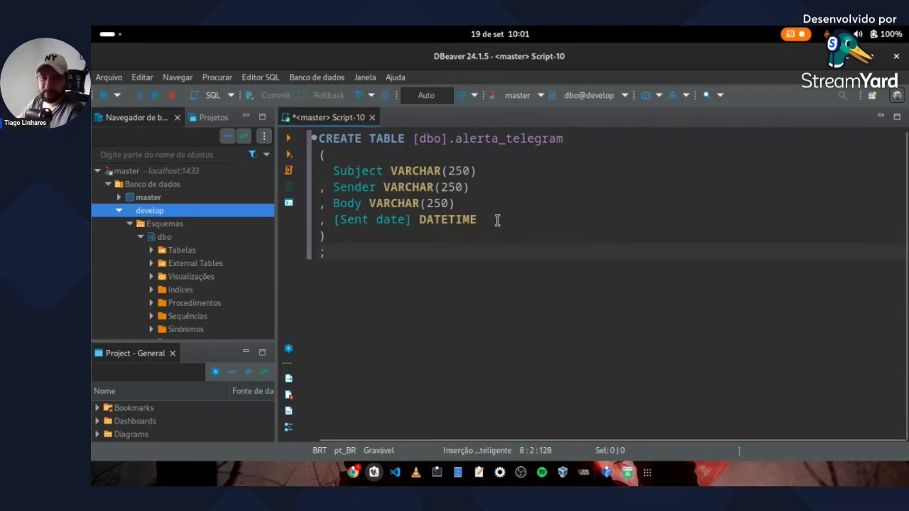
- Add an Id INT IDENTITY(1,1) PRIMARY KEY column as the first column of the CREATE TABLE statement, with a comma before Subject
left_click(497, 220)
left_click(331, 171)
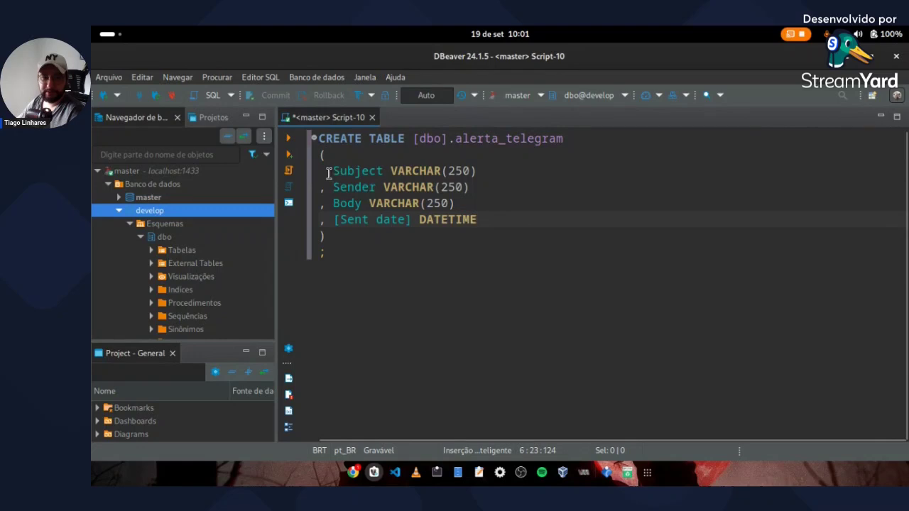
left_click(337, 169)
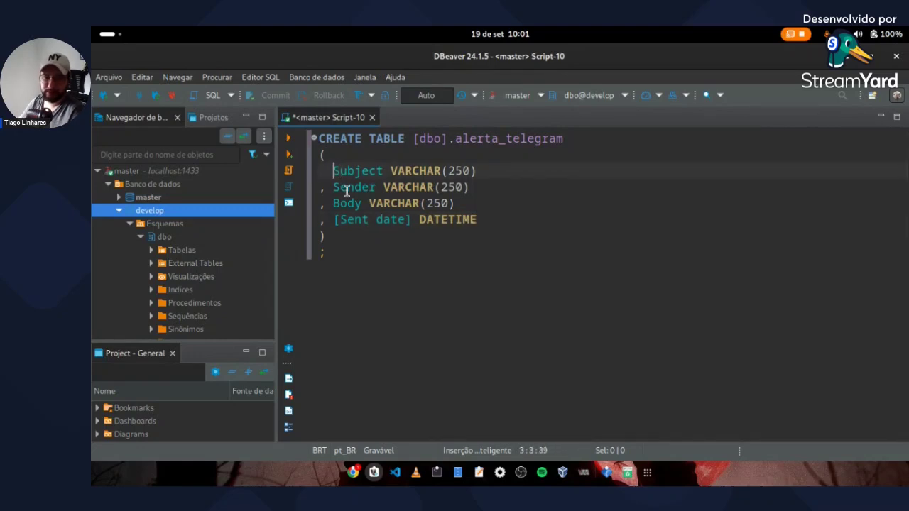
key("BackSpace")
key("BackSpace")
type(",")
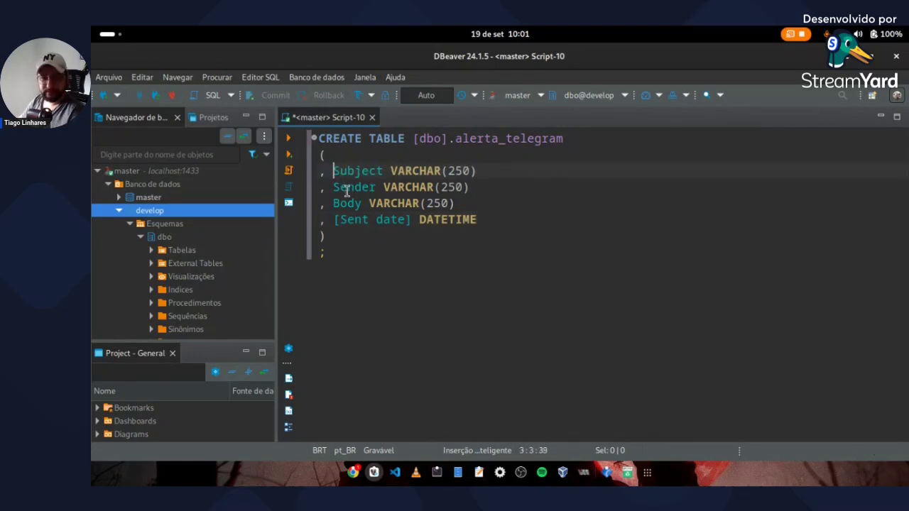
key("ctrl+shift+Return")
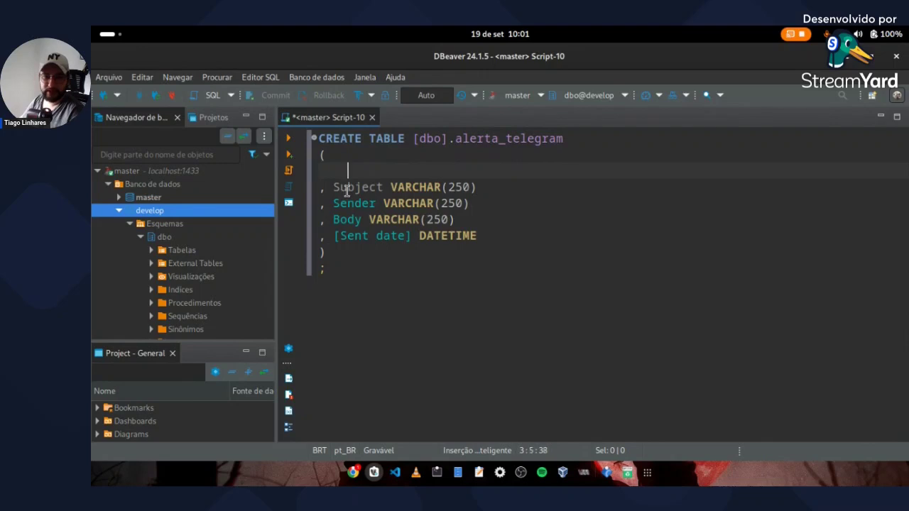
key("Tab")
type("Id")
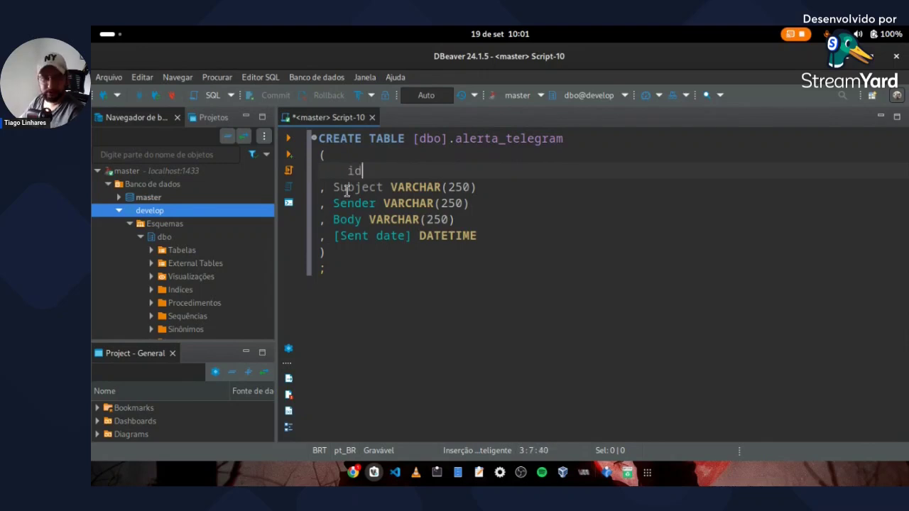
type("INT IDENTITY(1,1) PRIMARY KEY")
key("BackSpace")
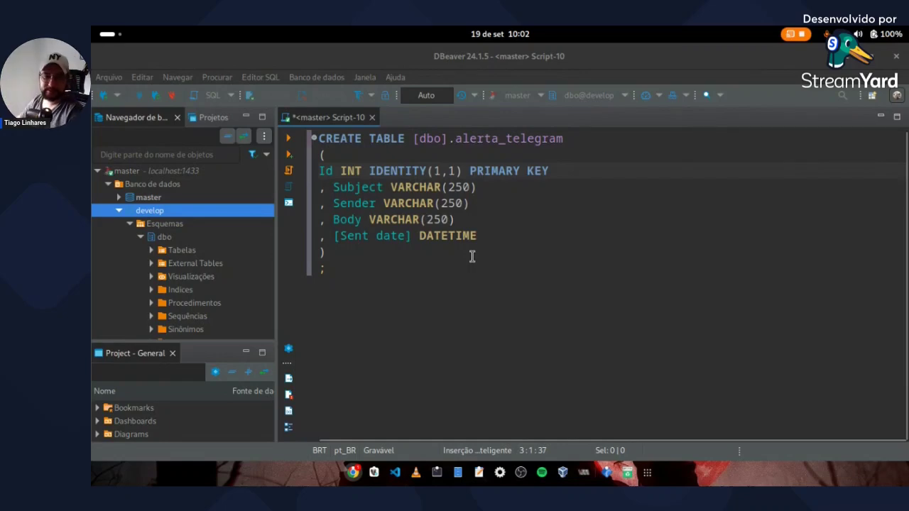
- Select the whole CREATE TABLE statement and execute it to create dbo.alerta_telegram in the develop database
left_click_drag(359, 276, 211, 145)
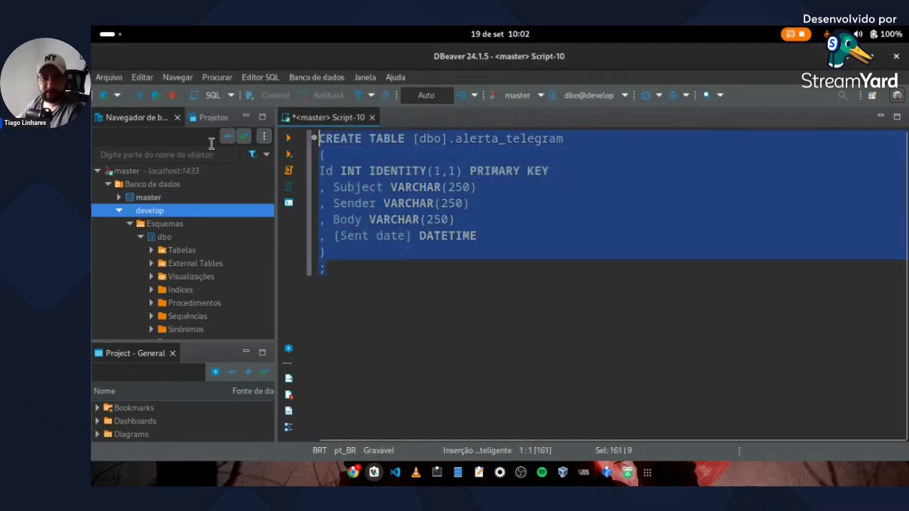
left_click(288, 138)
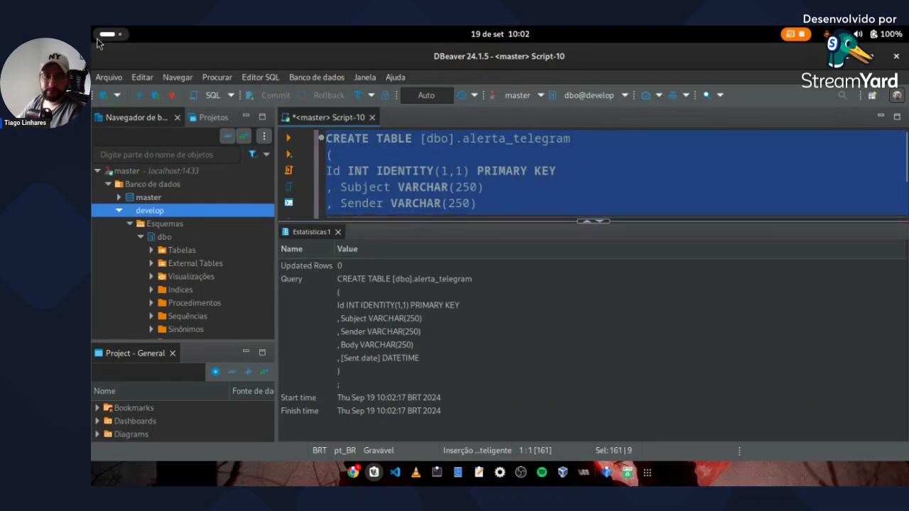
- Switch back to Apache Hop, close the simple SQL editor without executing it and accept the Table output settings
mouse_move(92, 27)
left_click(521, 296)
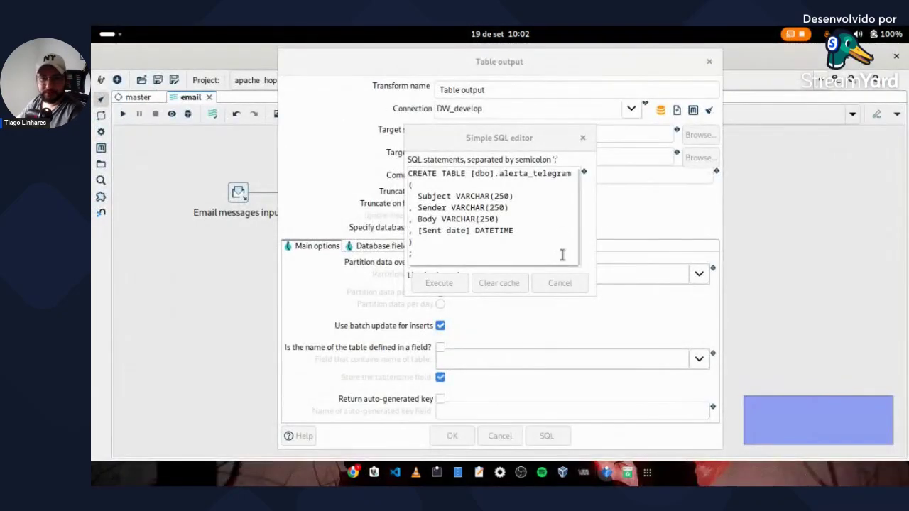
left_click(582, 138)
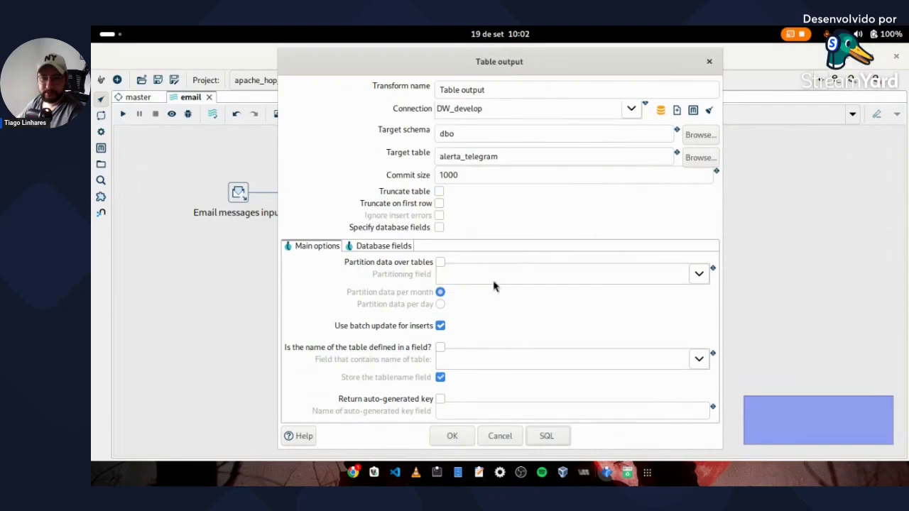
left_click(458, 436)
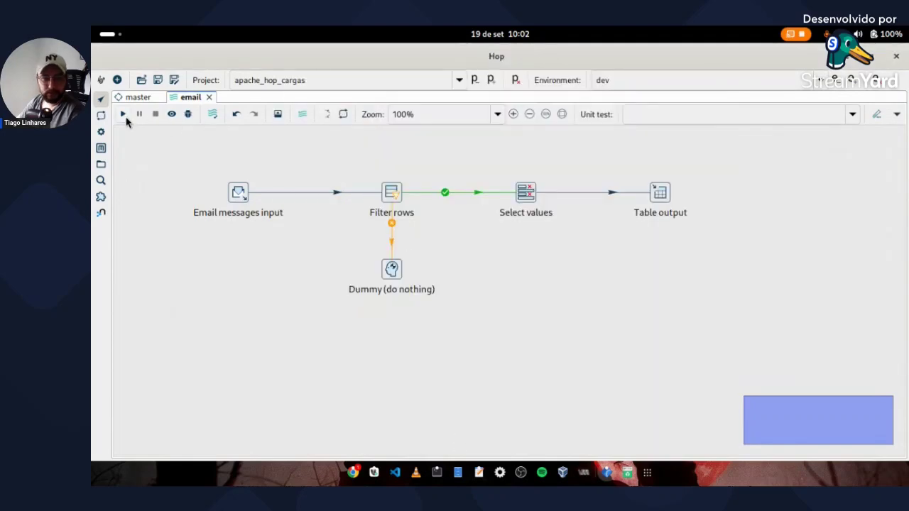
- Run the email pipeline by launching it from the run options
left_click(124, 116)
left_click(478, 326)
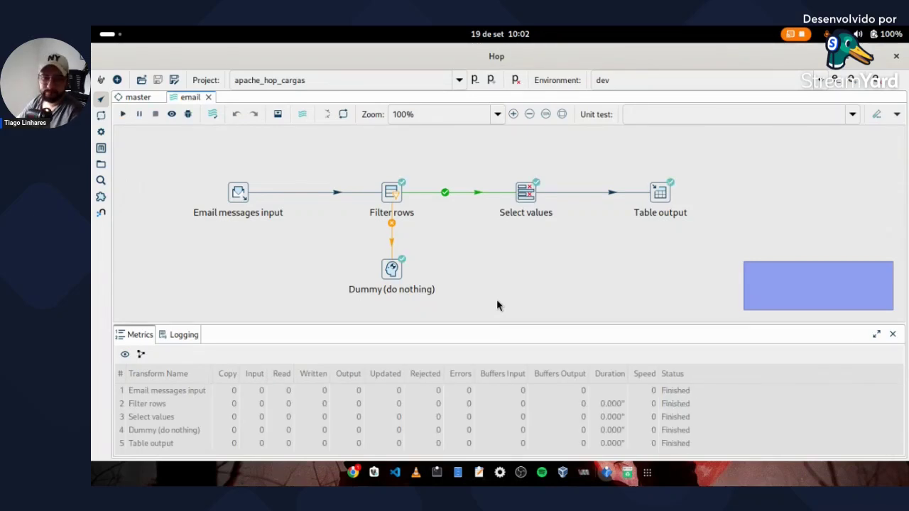
- Show the overview of open windows to switch away from Apache Hop
key("super")
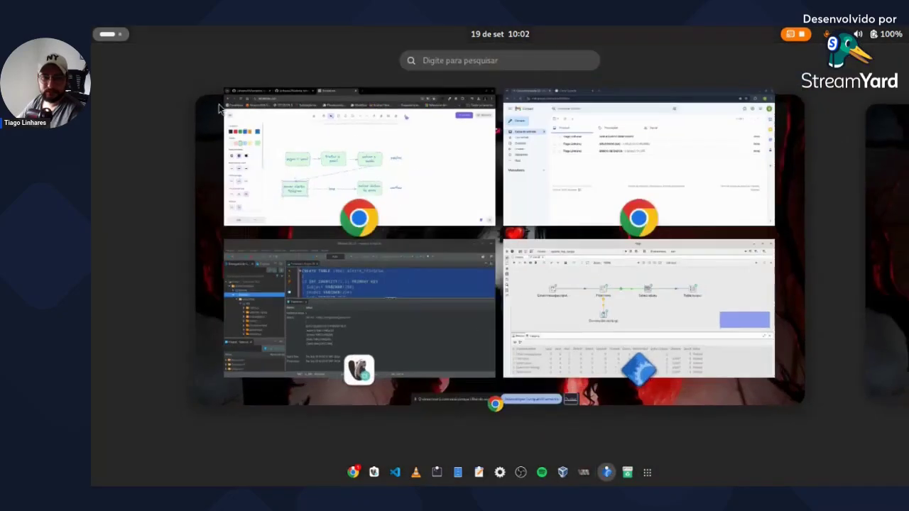